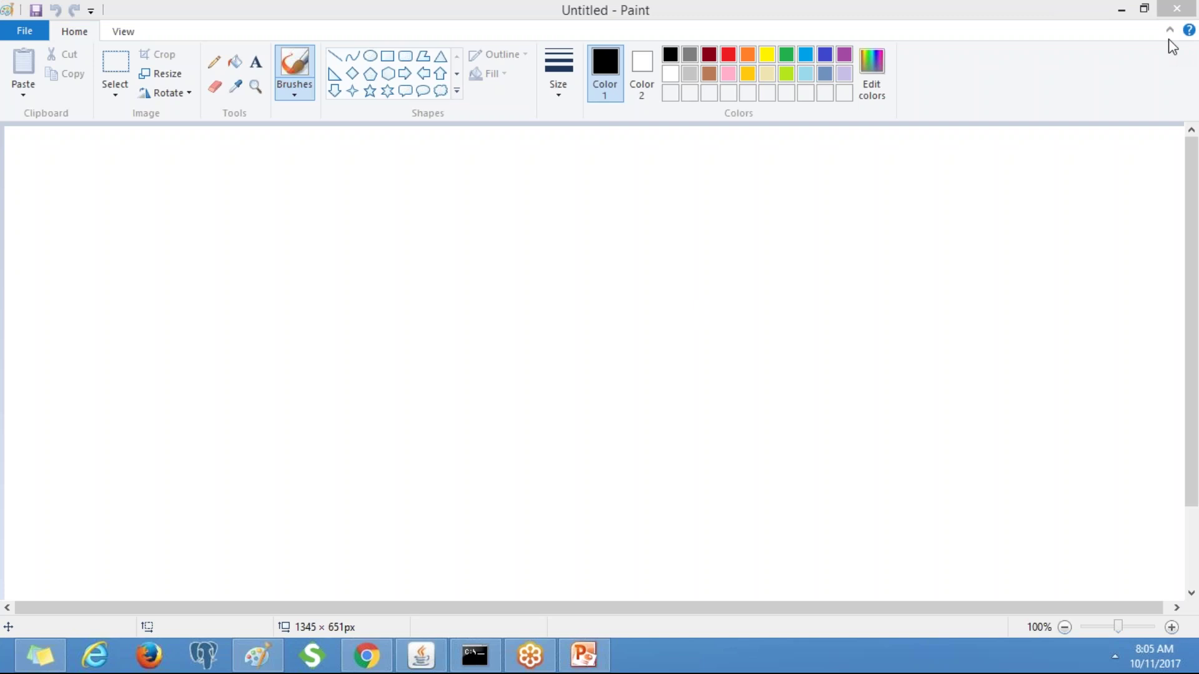
Type the bold Calibri 24 label BOA-BOAInsu-Work on the left of the Paint canvas.
click(264, 69)
click(80, 306)
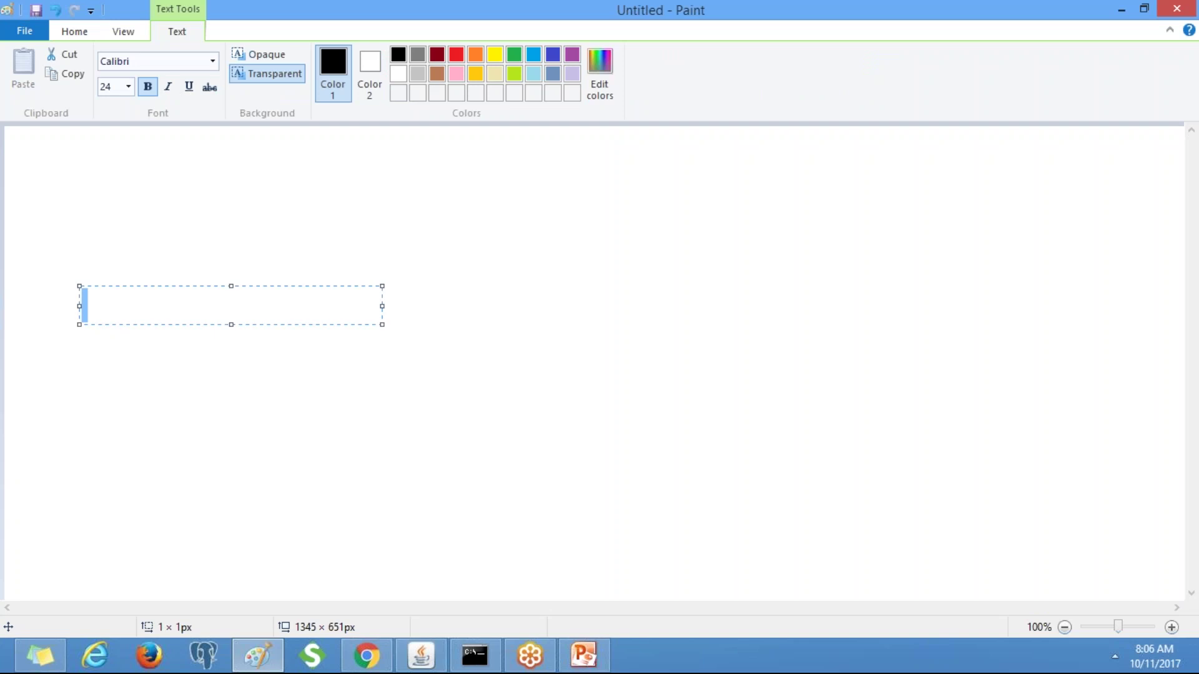
text(BOA-BO)
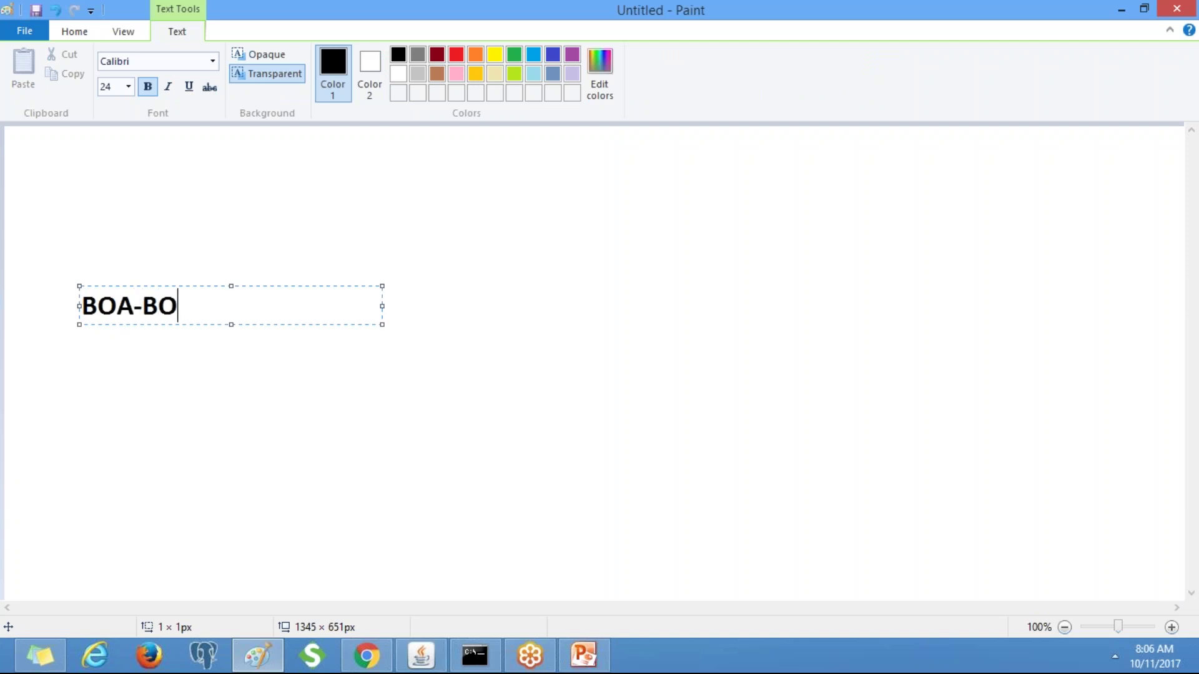
text(AInsu)
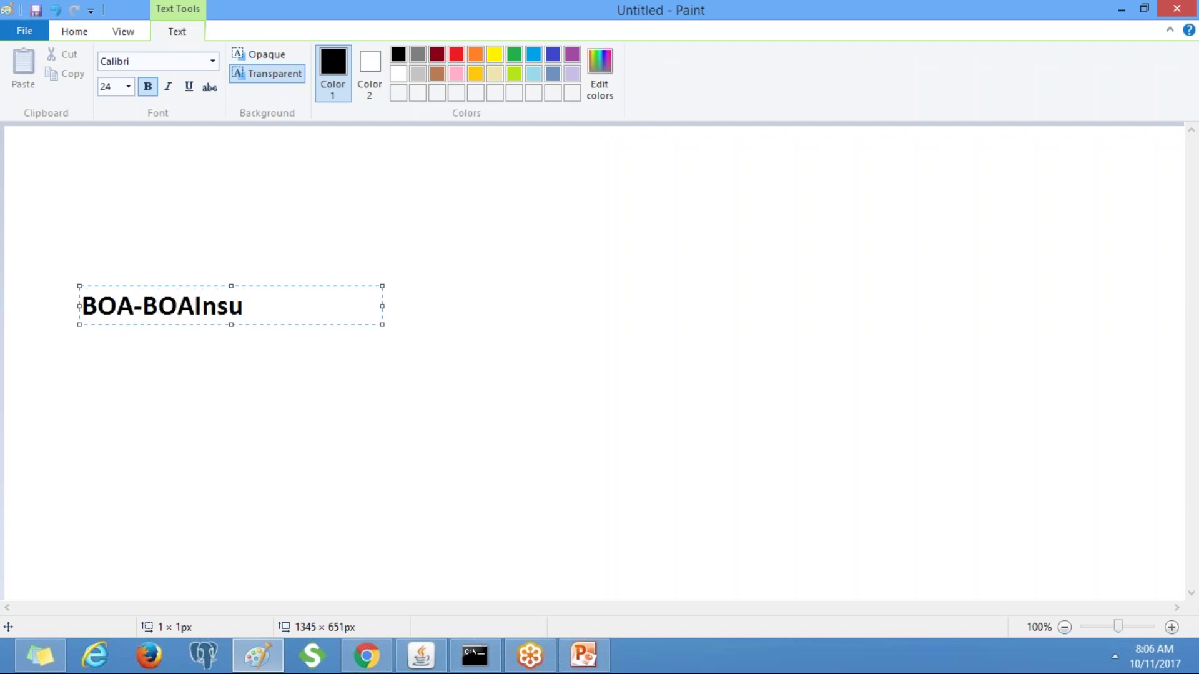
text(-Work)
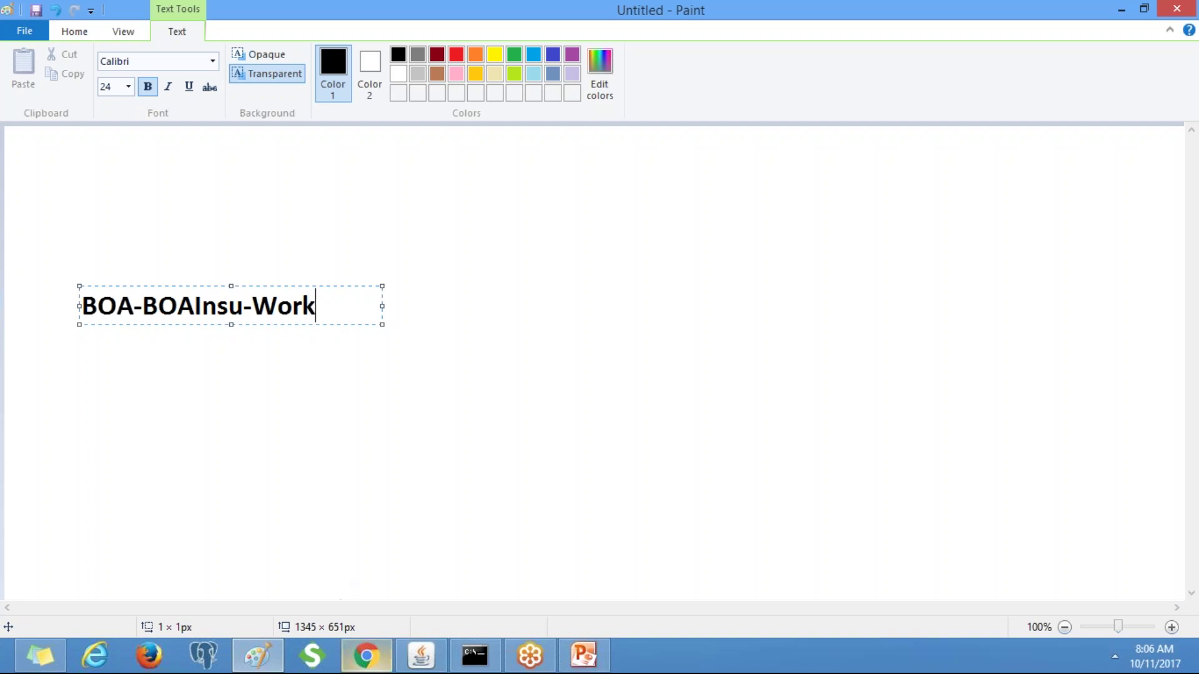
click(366, 655)
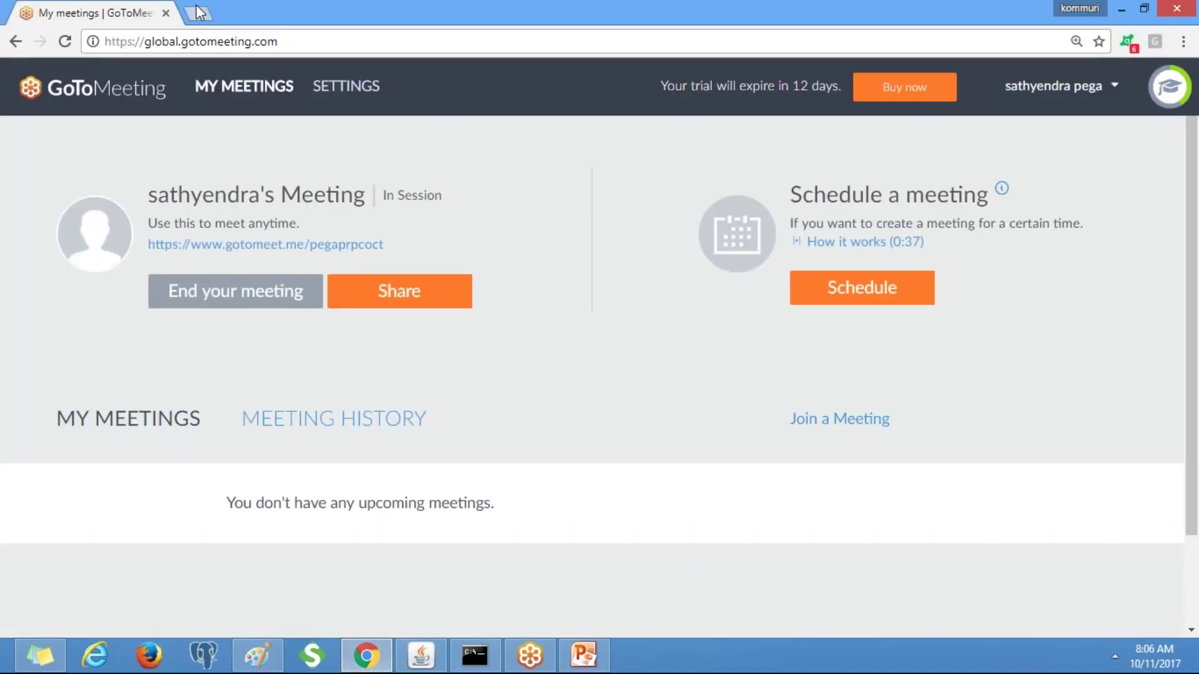
Load localhost:8080/prweb/PRServlet in a new Chrome tab, which returns HTTP Status 404.
click(199, 12)
text(localhost:8080/prweb/PRServlet)
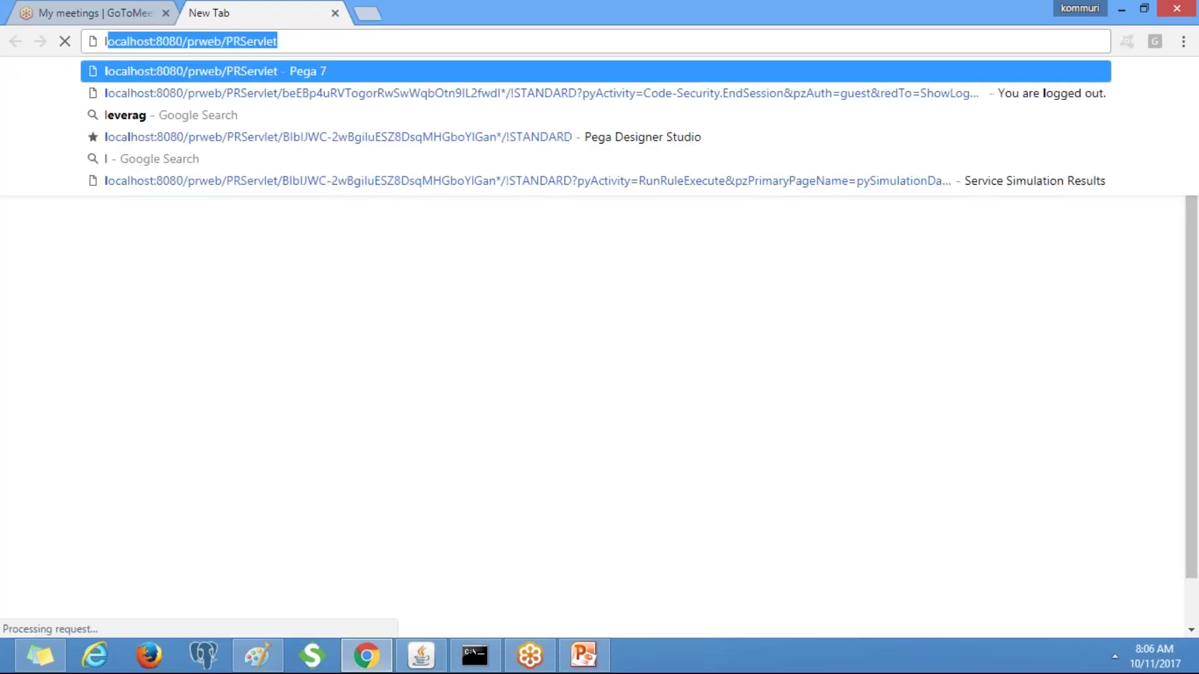
key(Return)
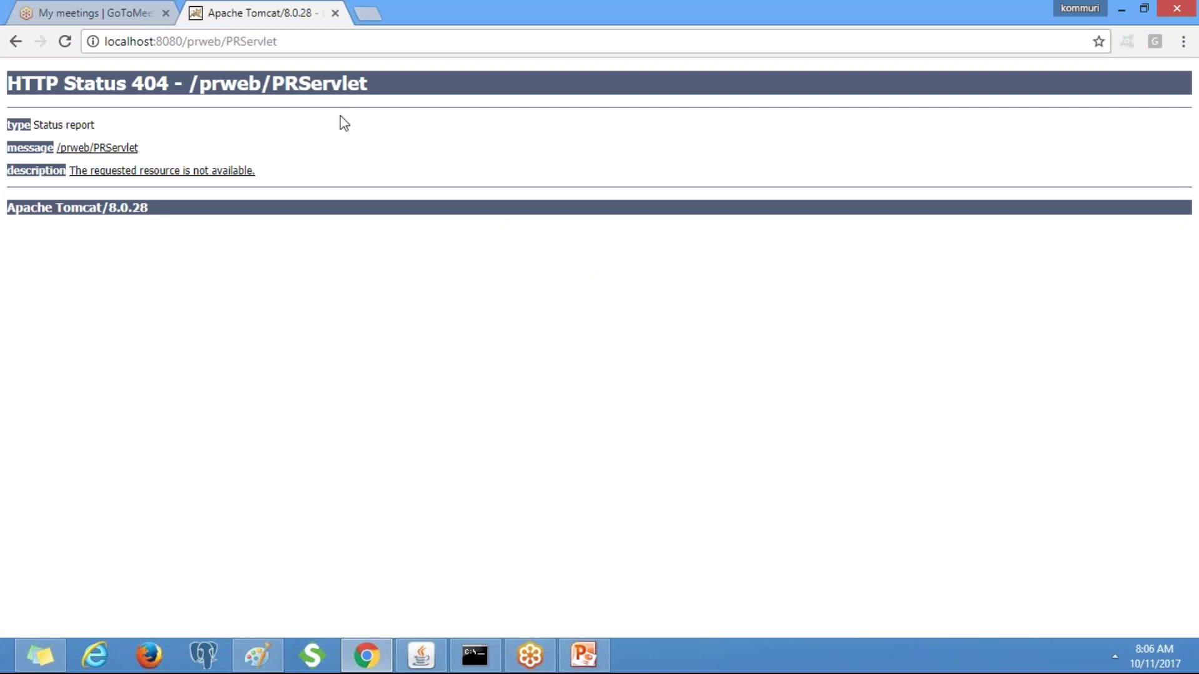
Check the server console windows, then show the desktop with the PRPC 7.2 shortcuts.
click(475, 662)
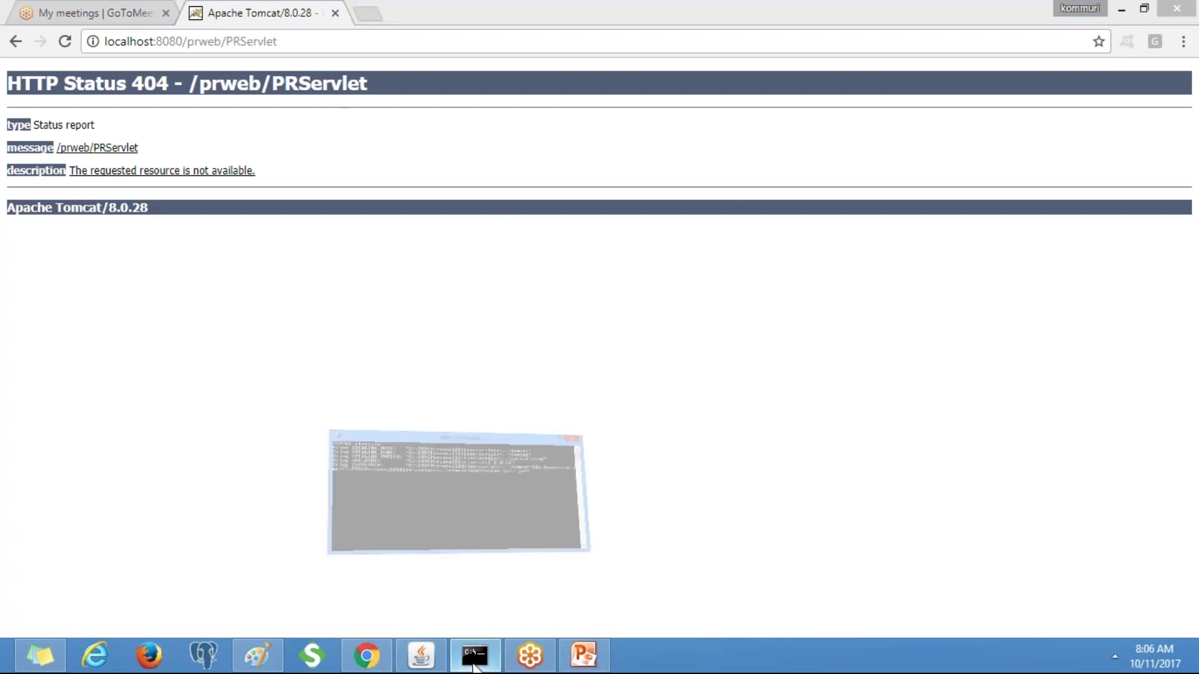
click(419, 653)
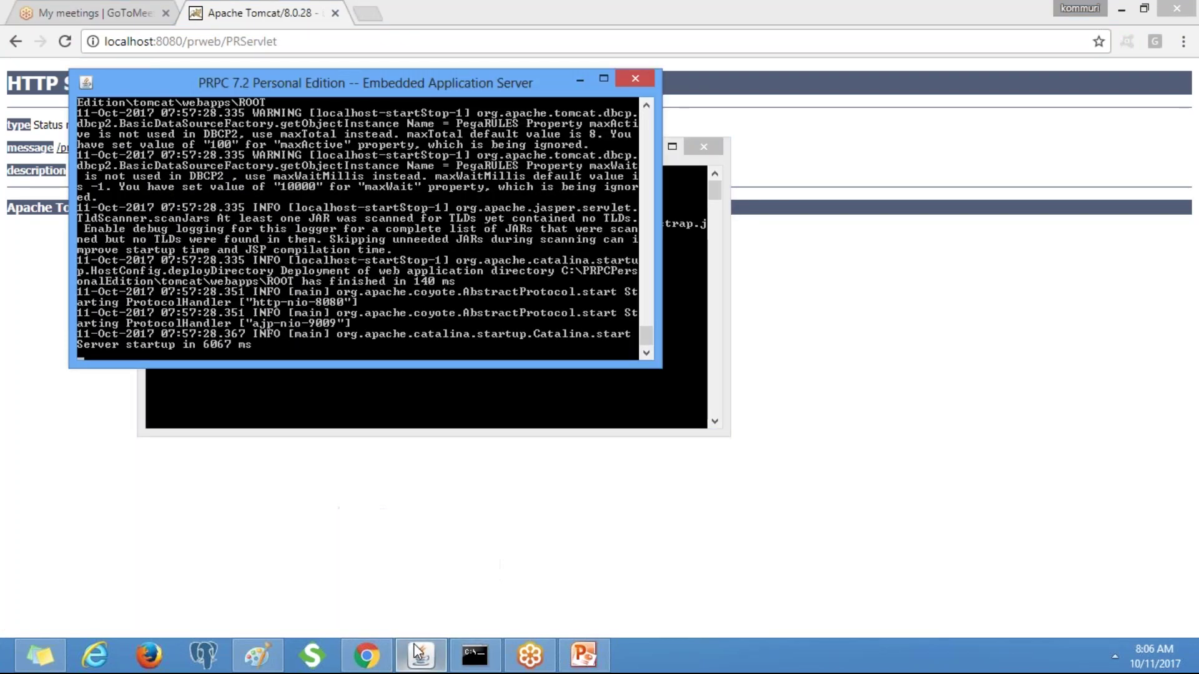
key(super+d)
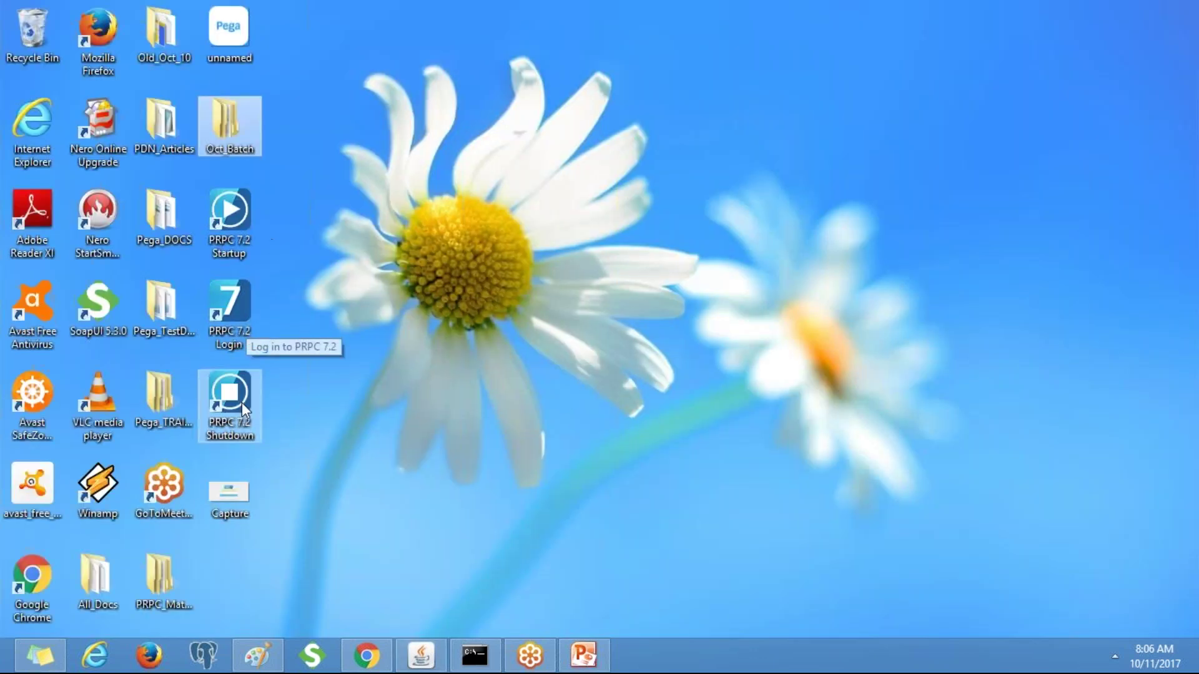
Run the PRPC 7.2 Shutdown shortcut until the server stops, then return to the Paint drawing.
double_click(243, 404)
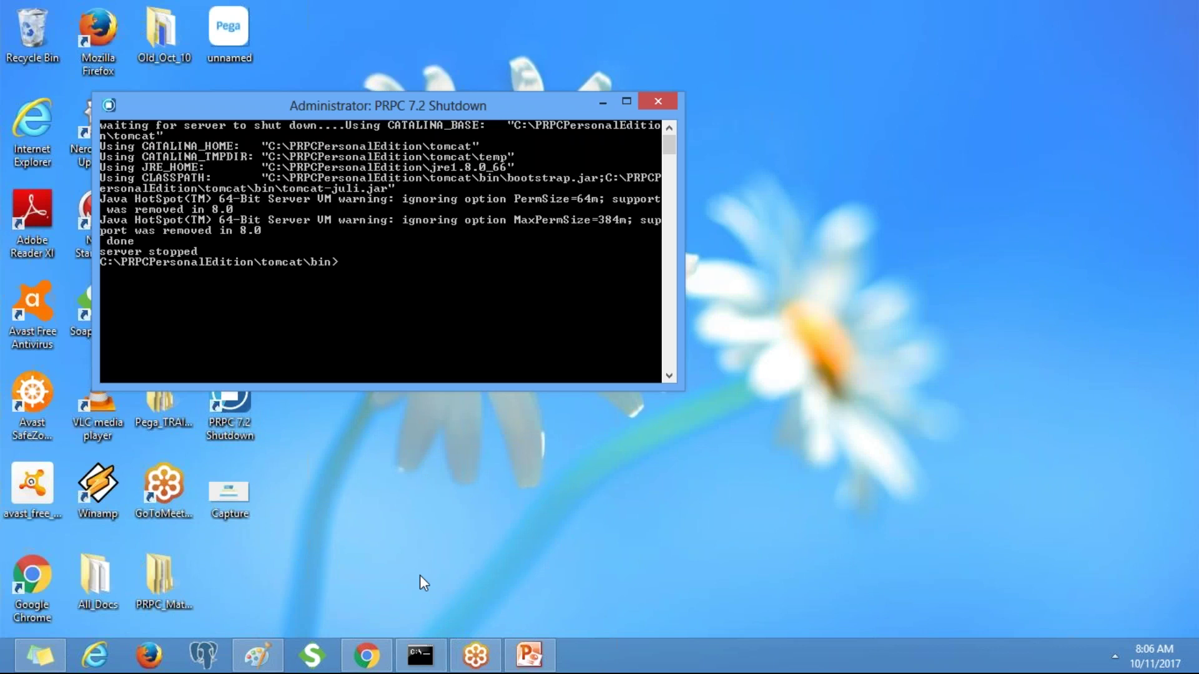
click(420, 657)
click(421, 657)
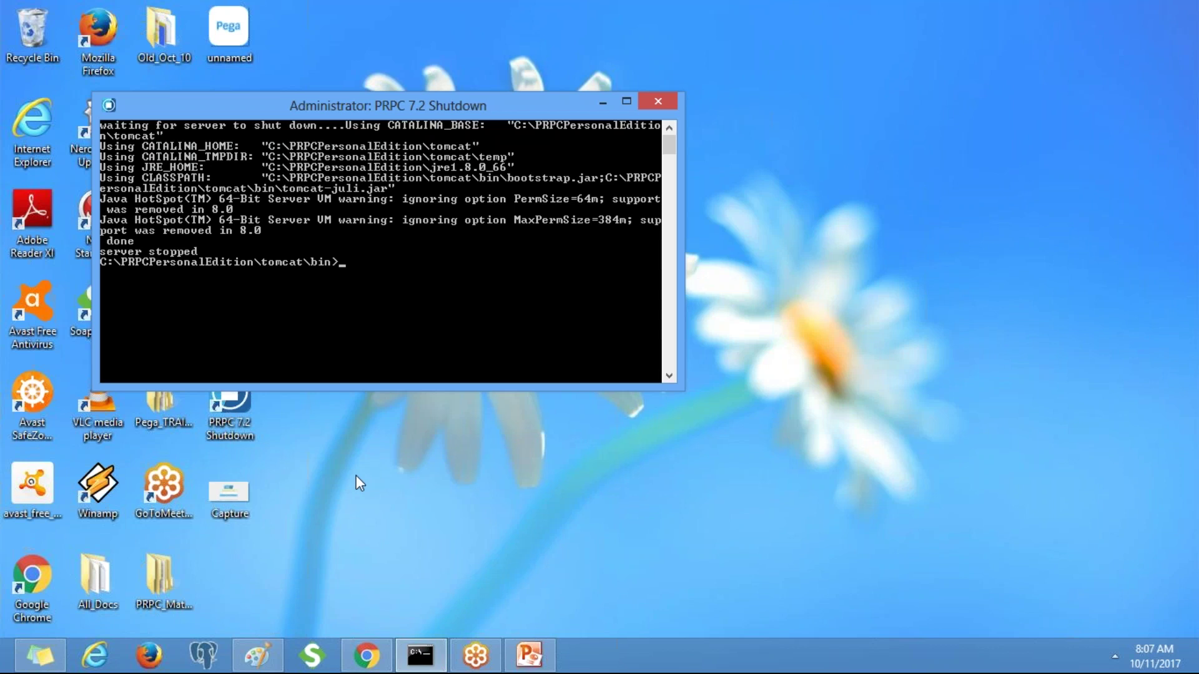
click(367, 656)
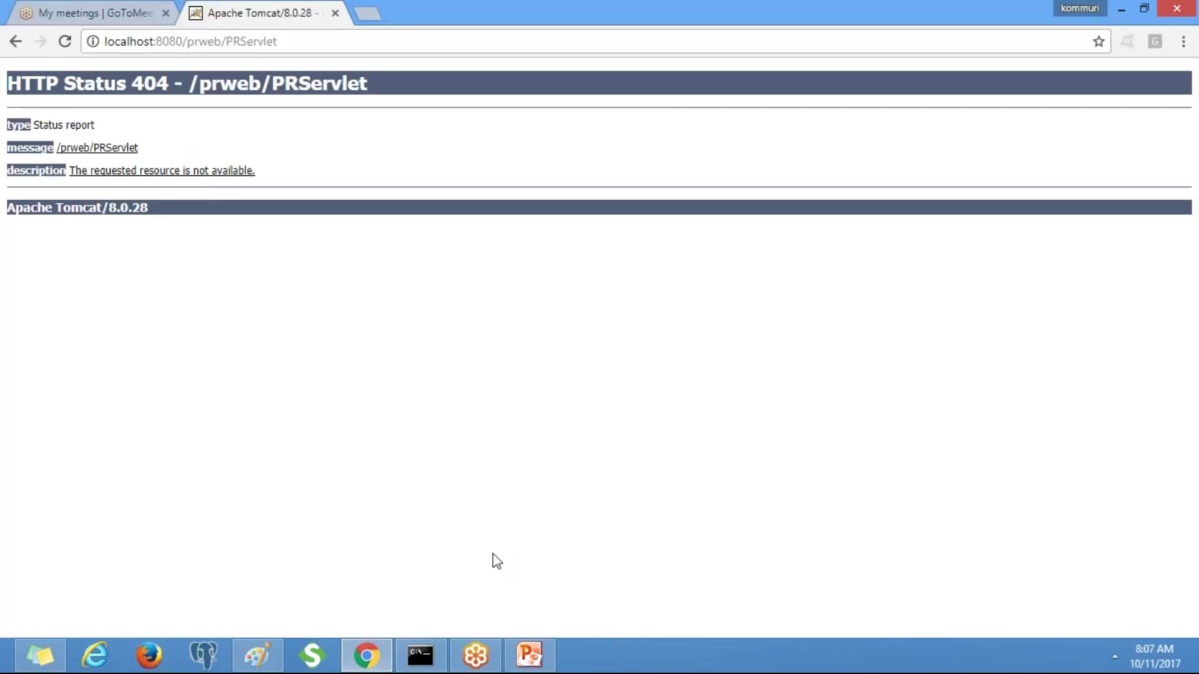
click(258, 659)
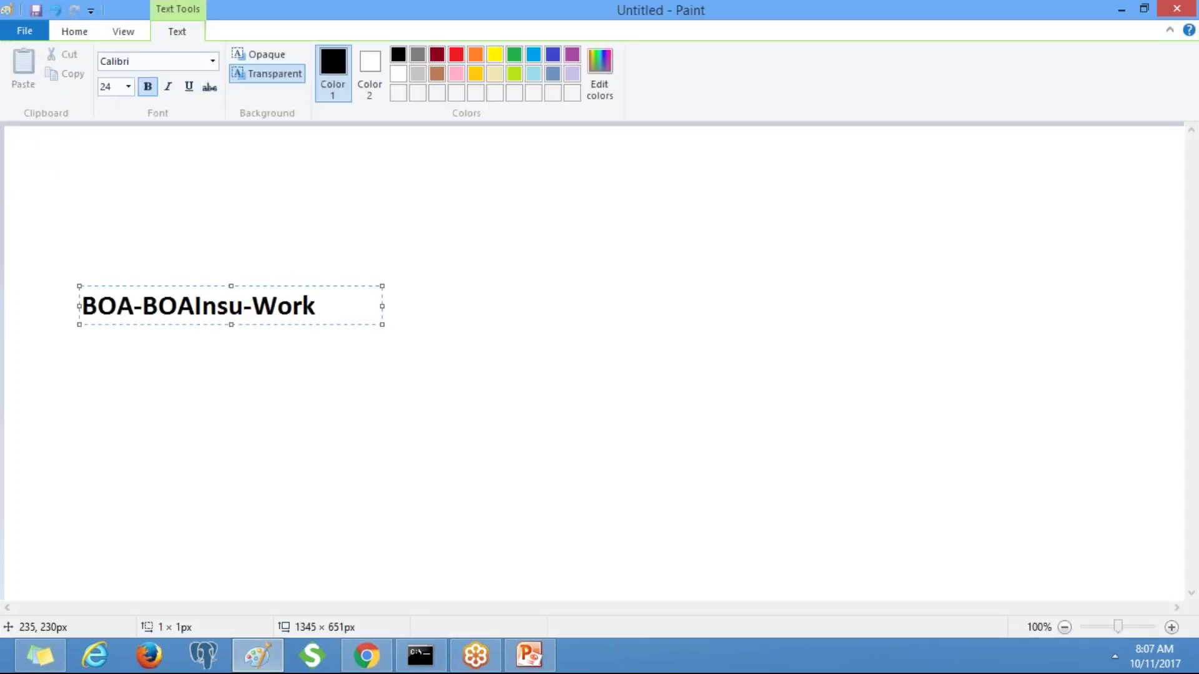
Commit the first label, then add SysAdmin with an indented BOA-BOAInsu-Work line beneath it.
click(624, 327)
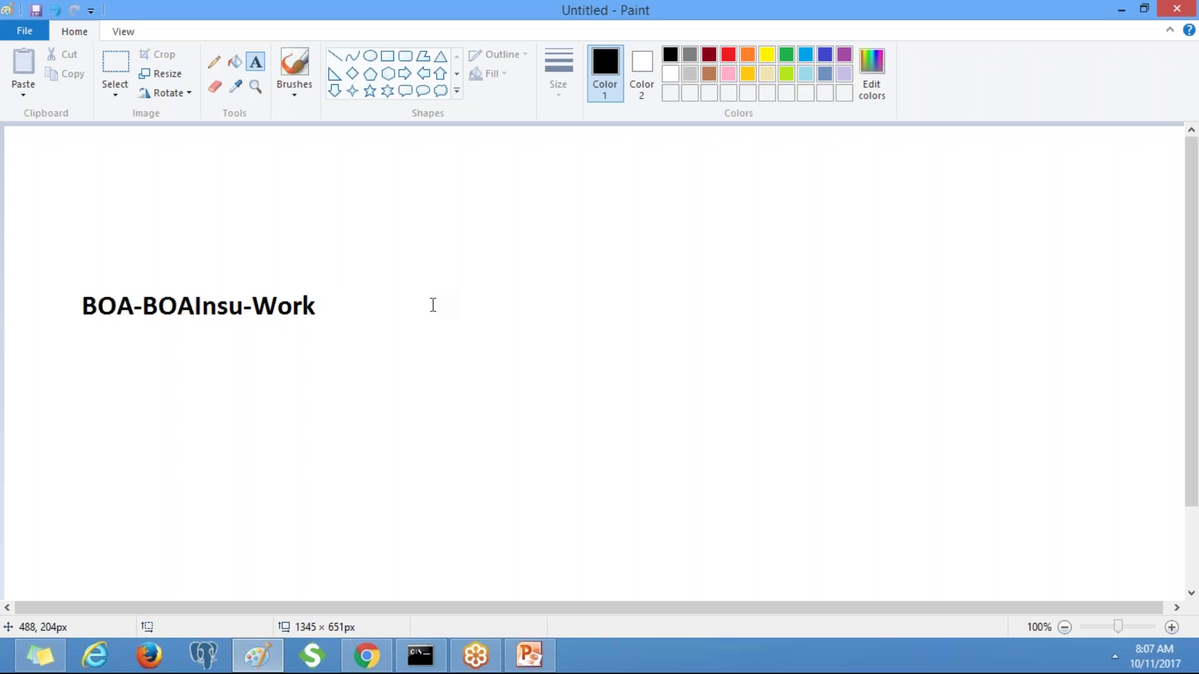
click(167, 373)
text(Sy)
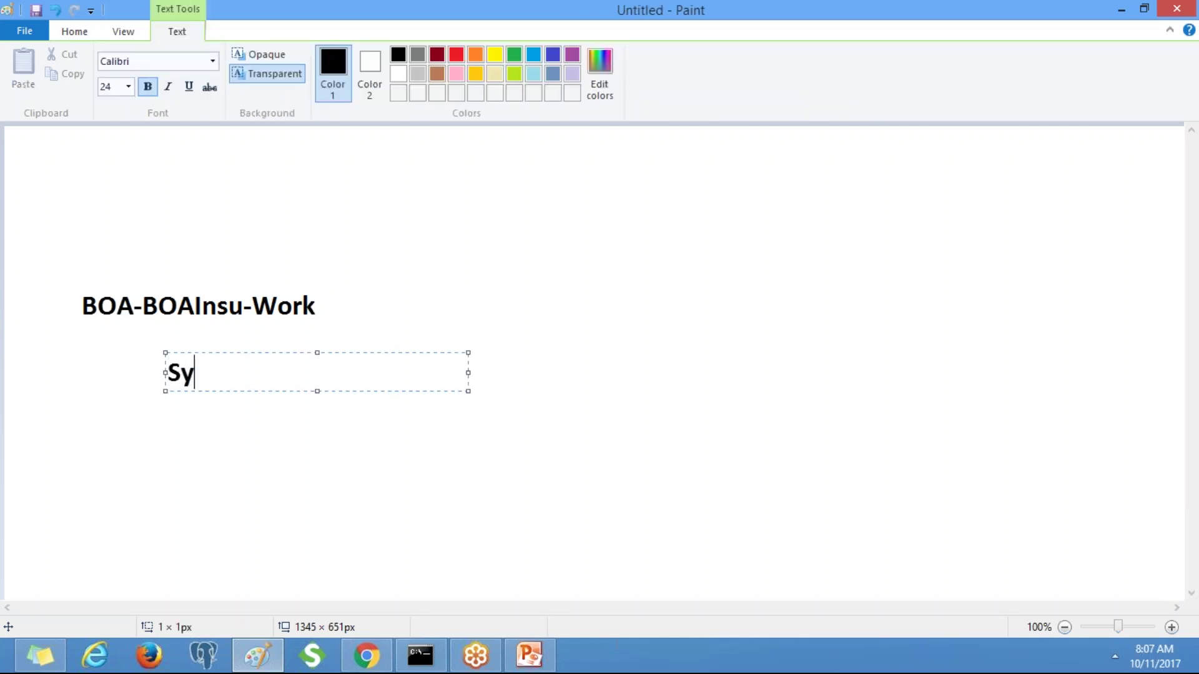
text(sAdmin)
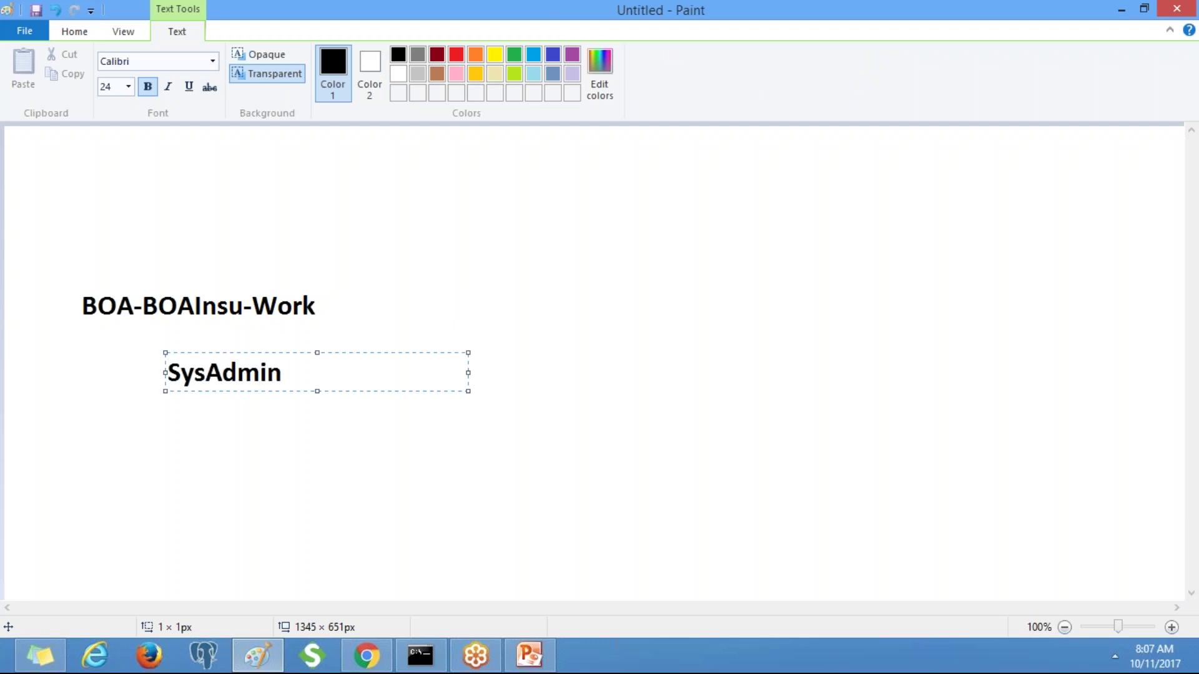
key(Return)
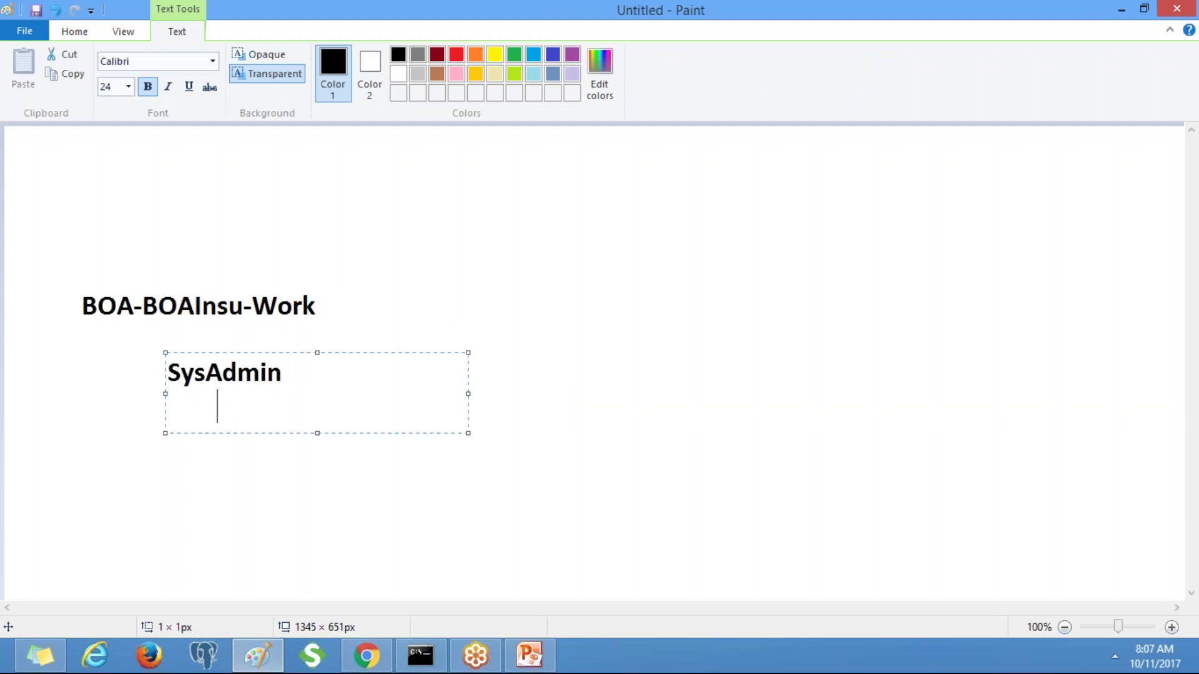
text(M)
key(BackSpace)
text(BOA)
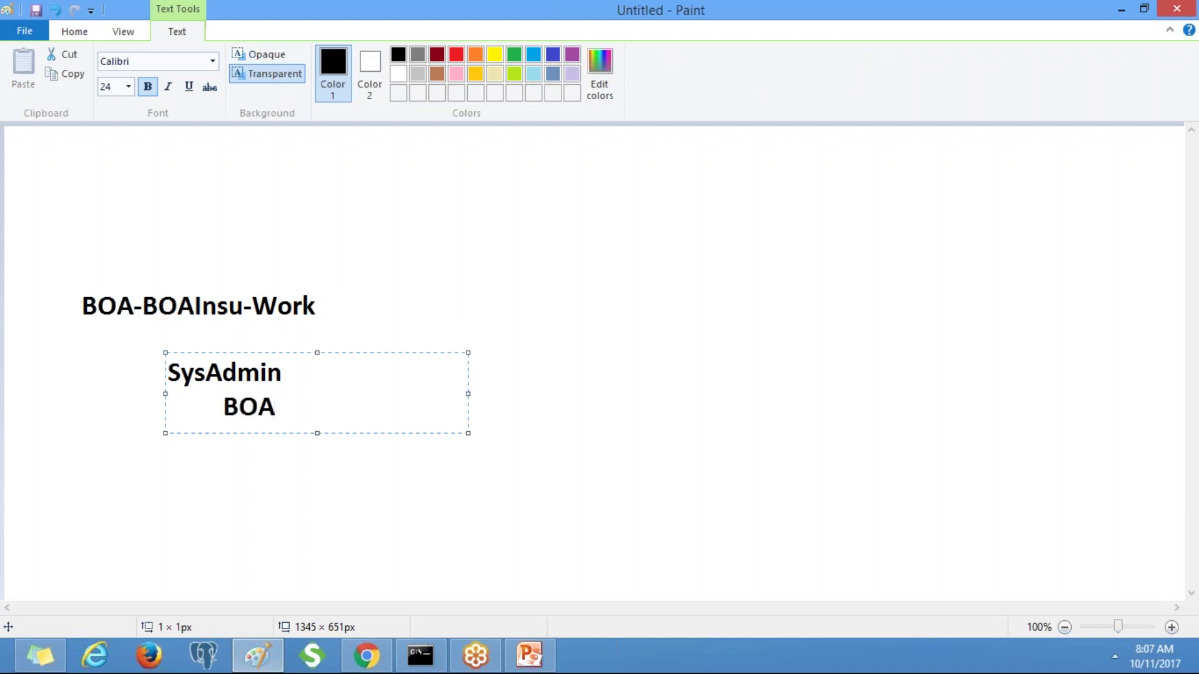
text(-BOA)
text(Insu)
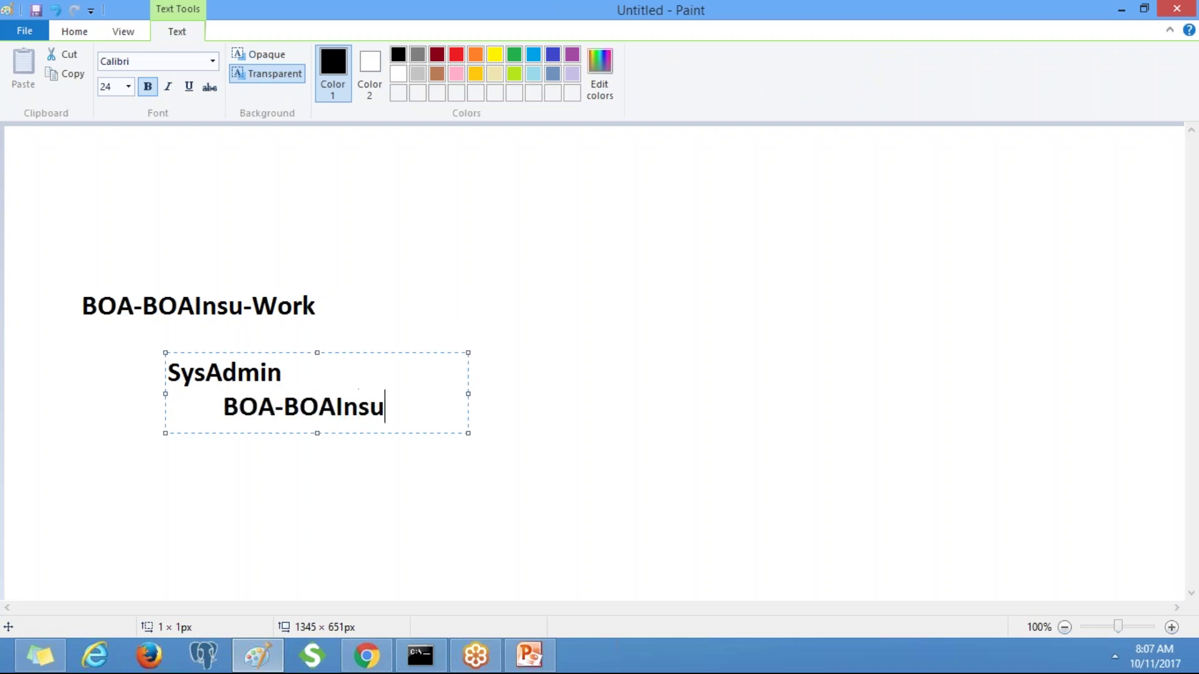
text(-Work)
click(504, 329)
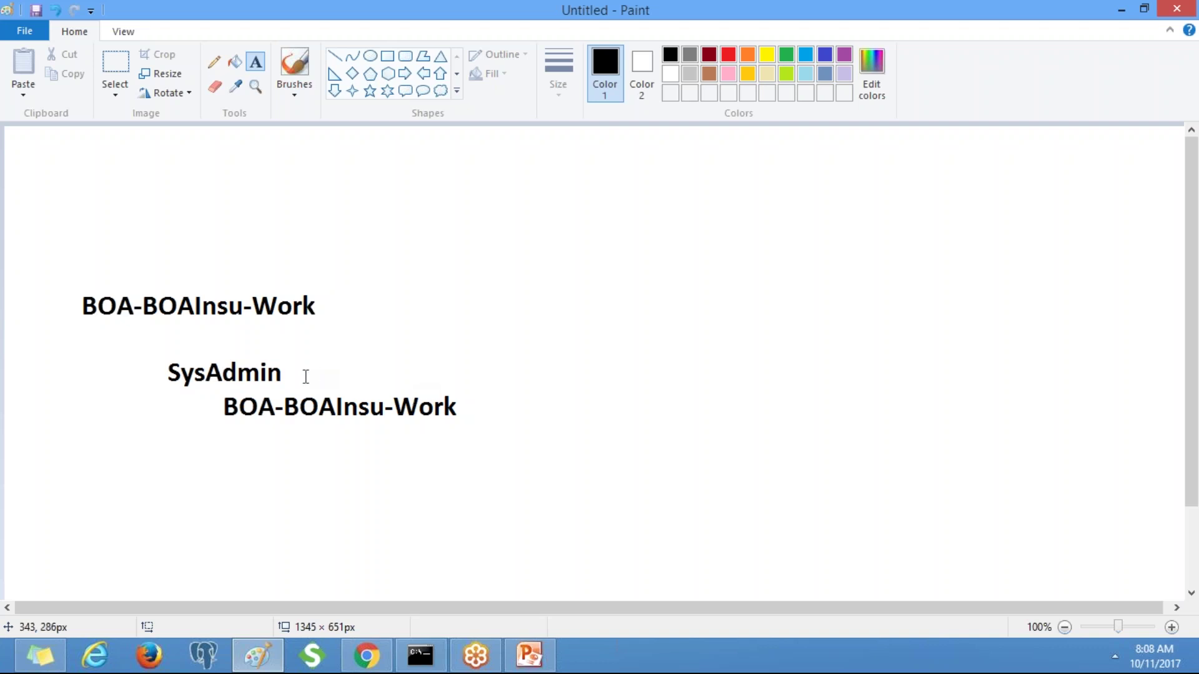
Add the bold label (Rule Category) right of SysAdmin, correcting the missing 'y'.
drag(297, 374, 297, 374)
text(()
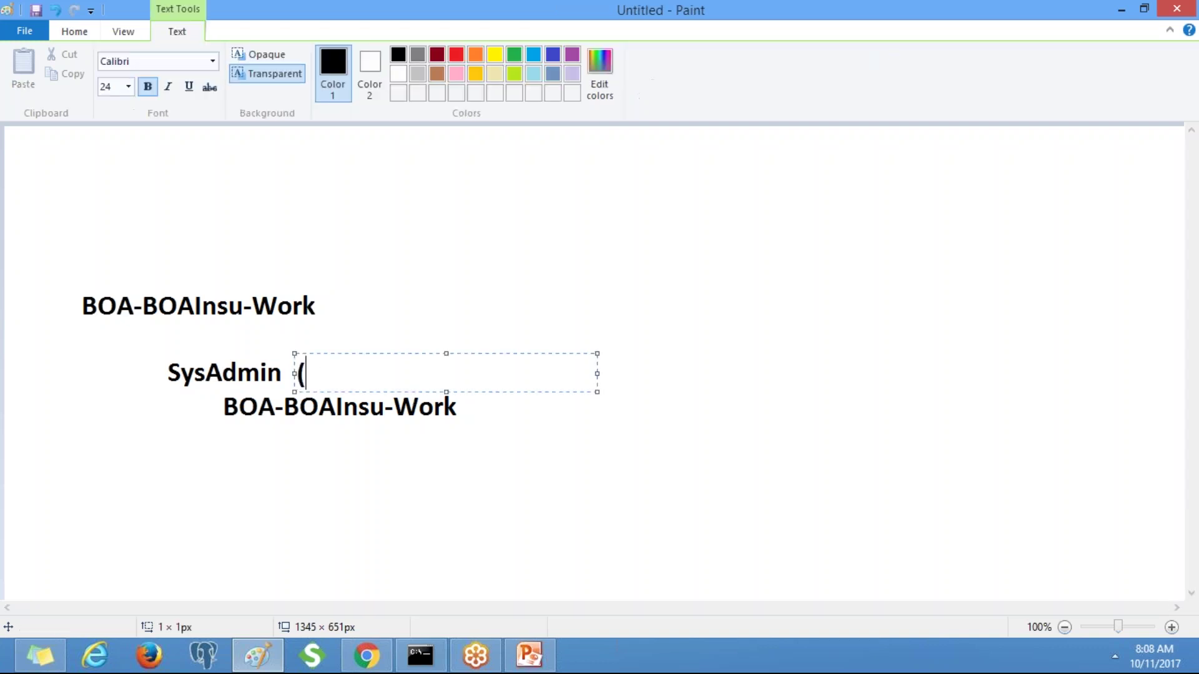
text(Rule )
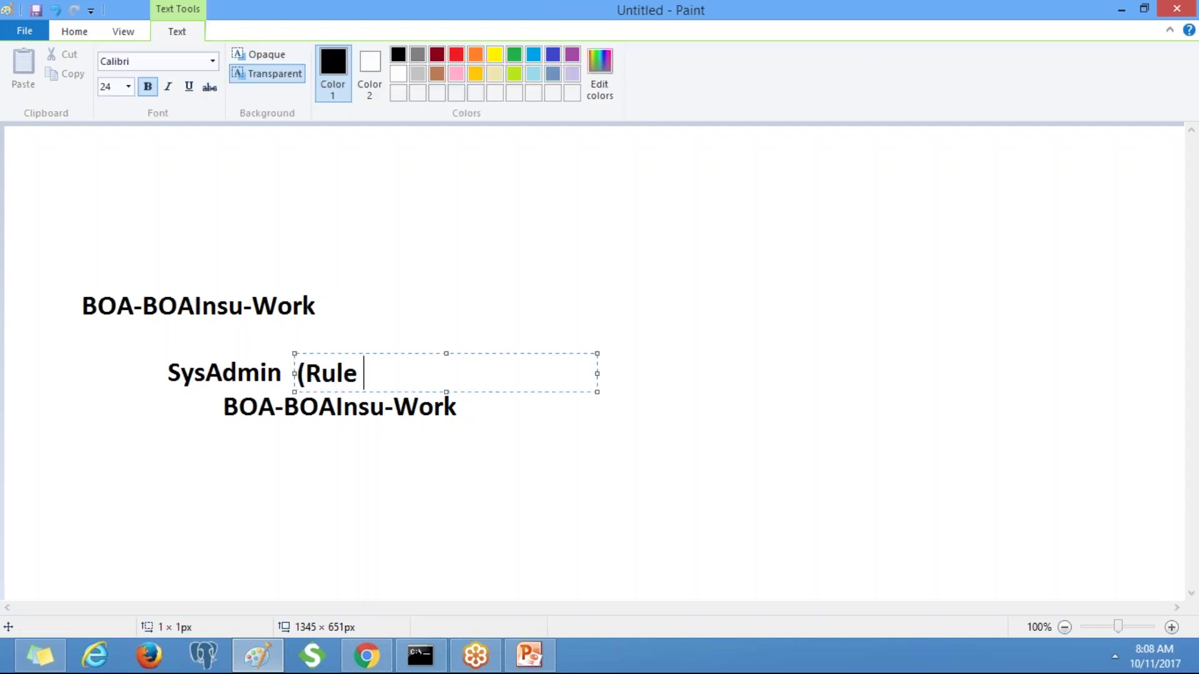
text(Categor))
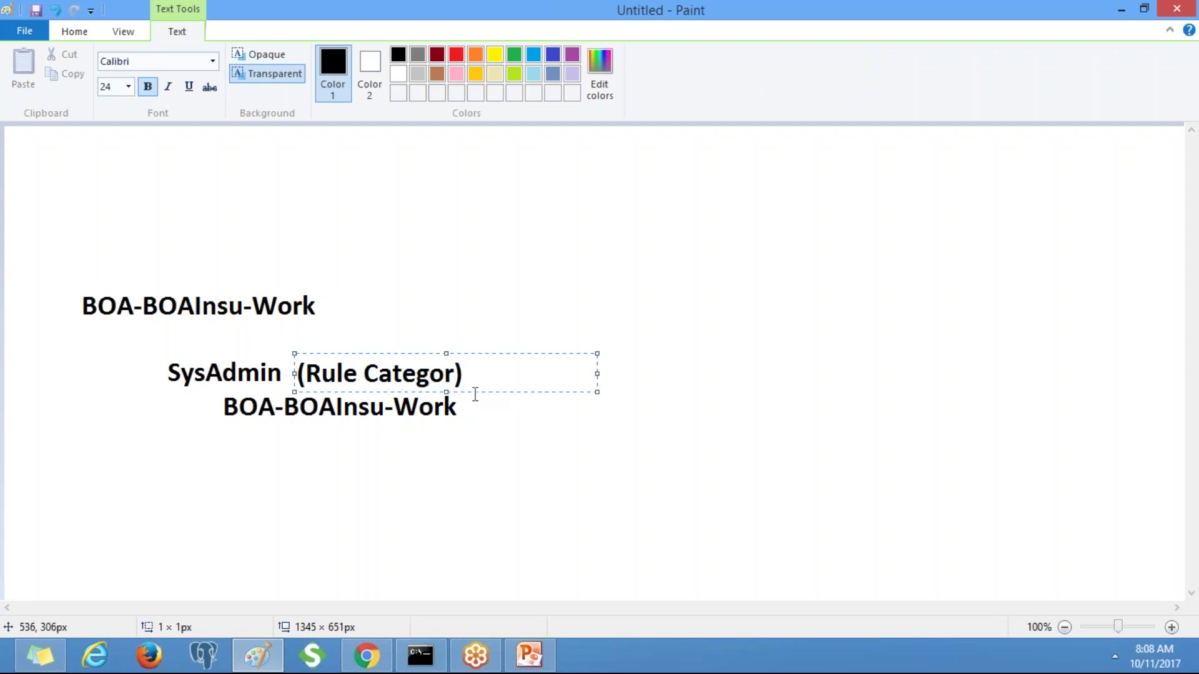
click(454, 373)
text(y)
click(502, 378)
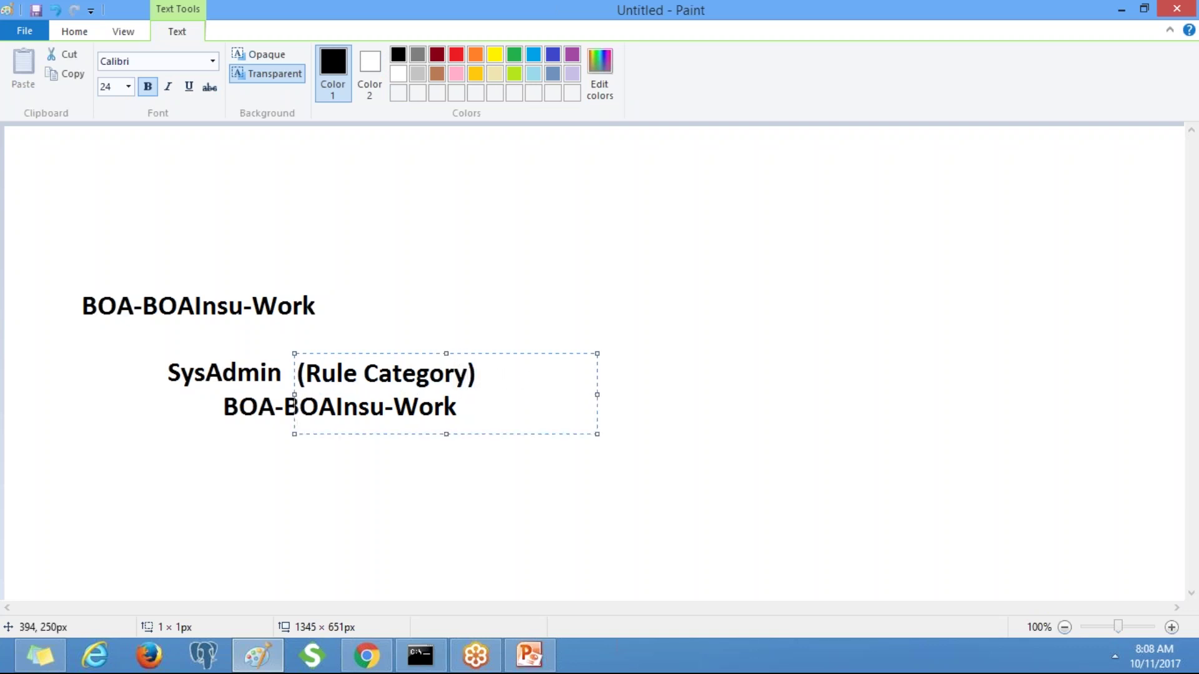
click(275, 374)
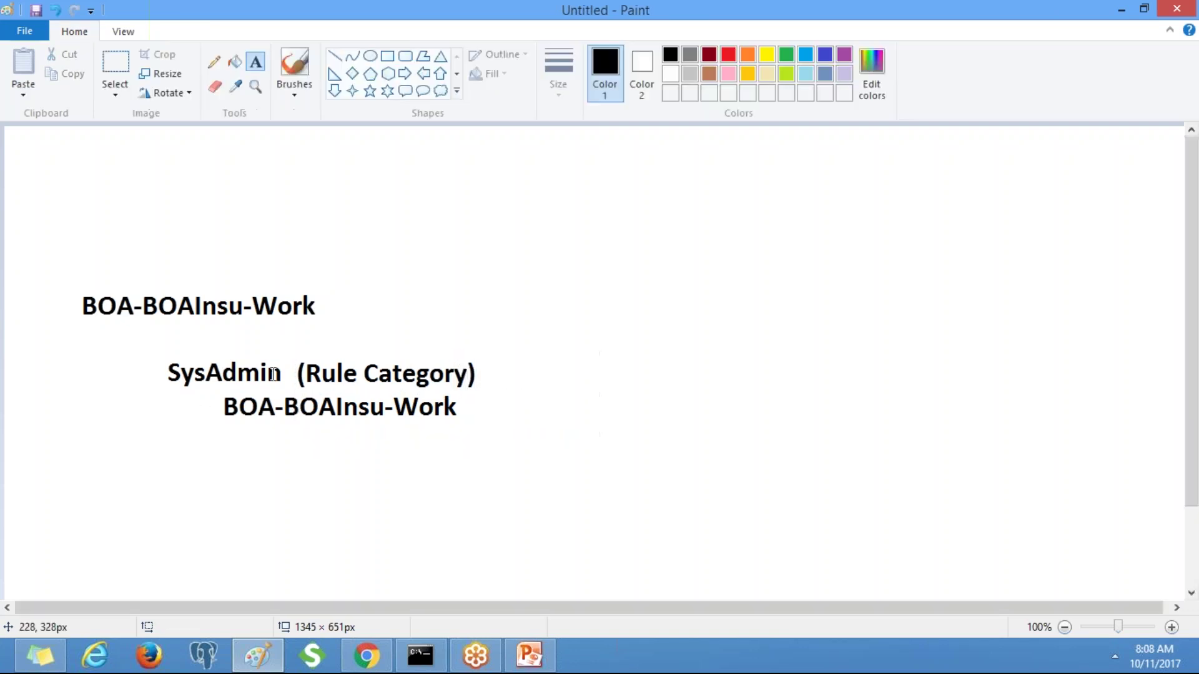
click(500, 375)
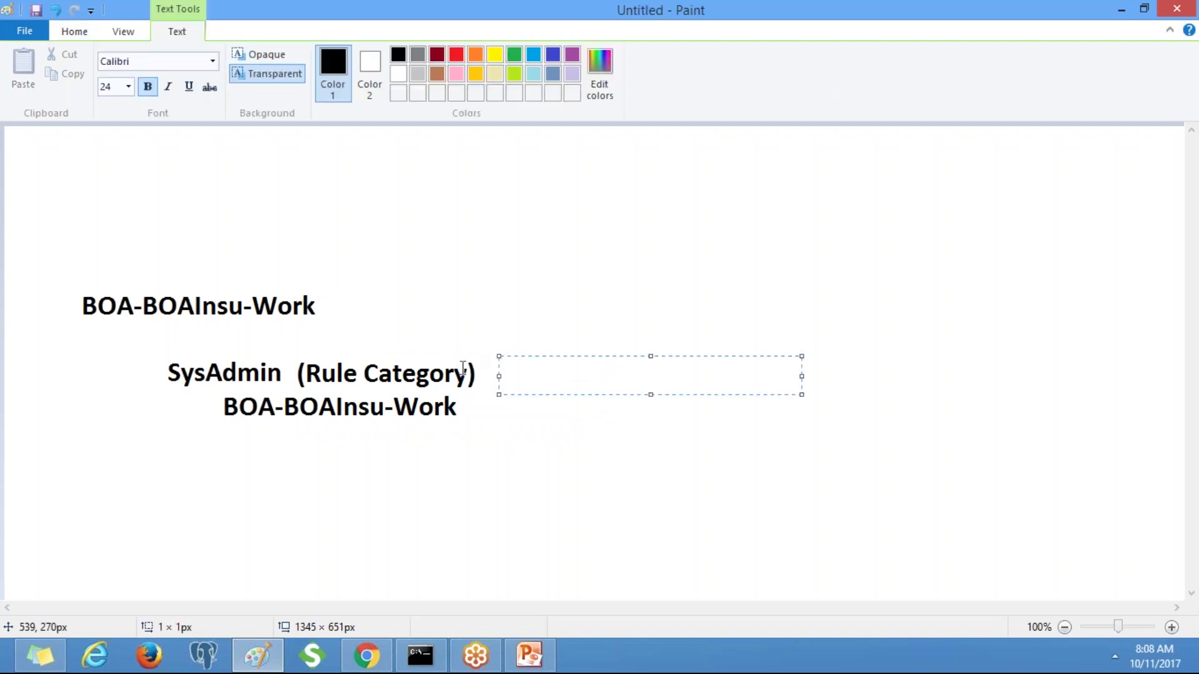
click(482, 380)
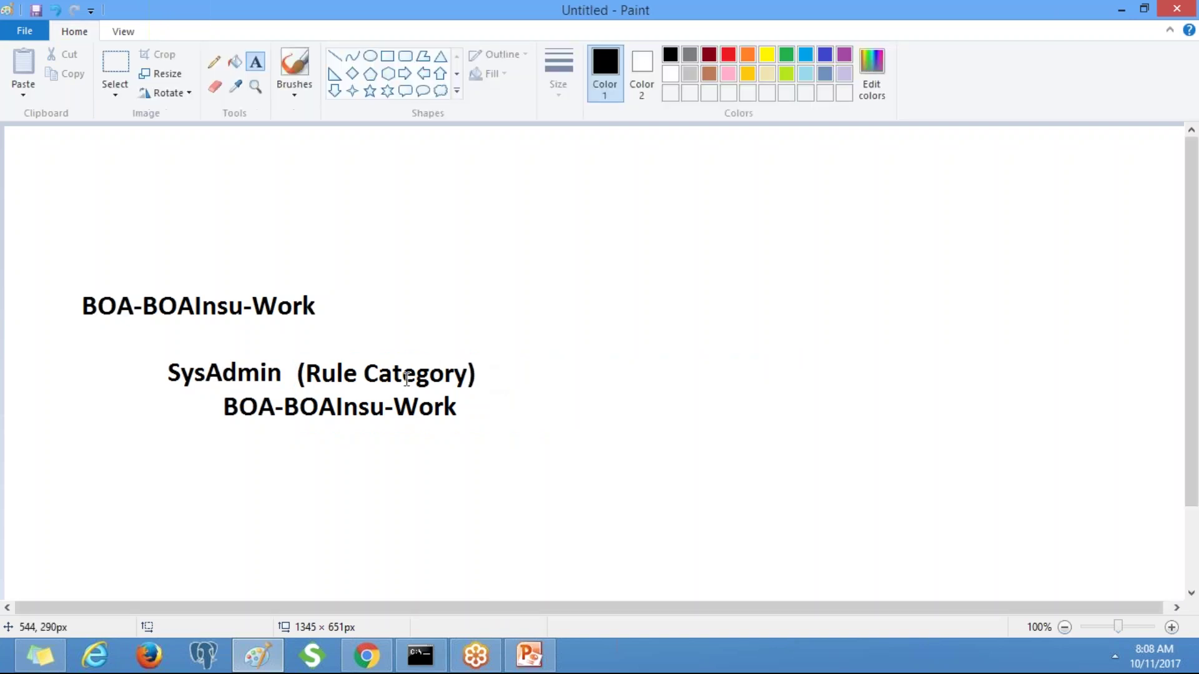
Add Class after (Rule Category) and type (Rule Instance) beside the lower BOA-BOAInsu-Work.
click(498, 374)
text(Class)
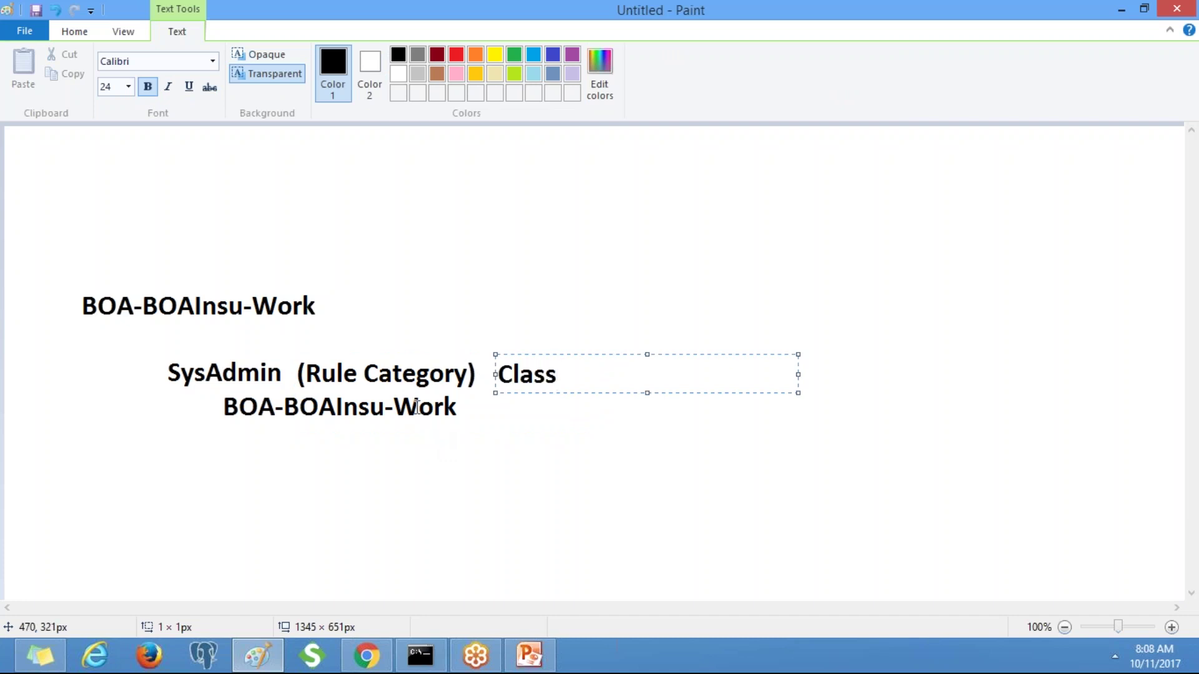
click(468, 410)
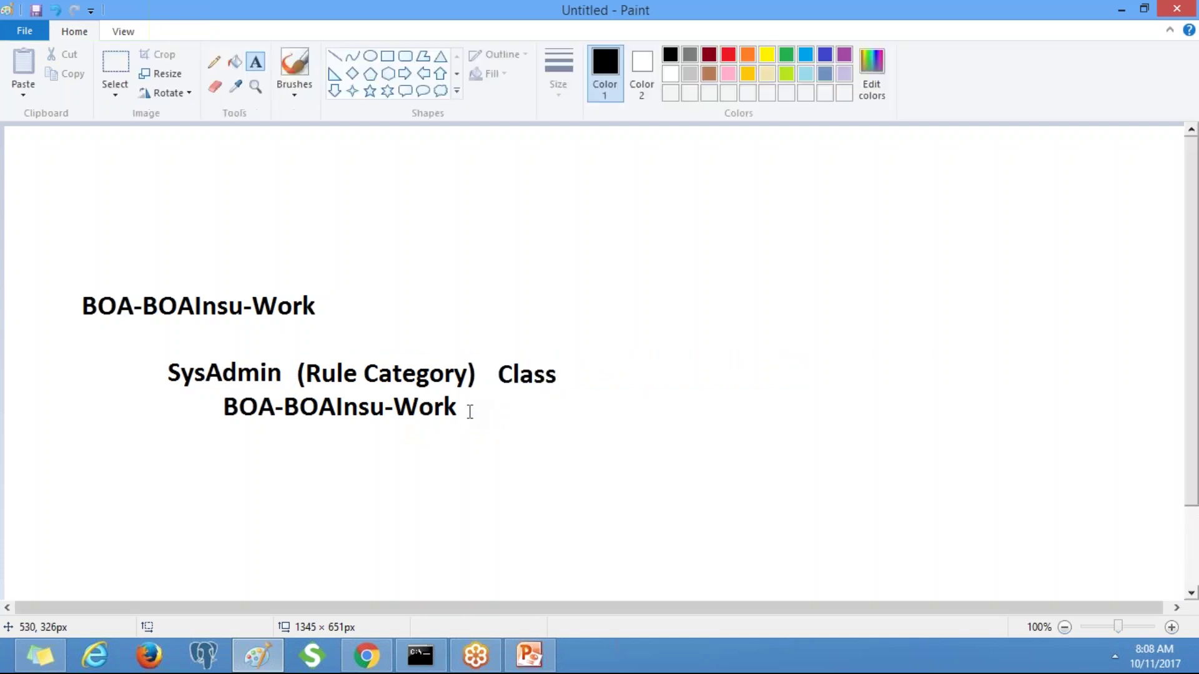
text(()
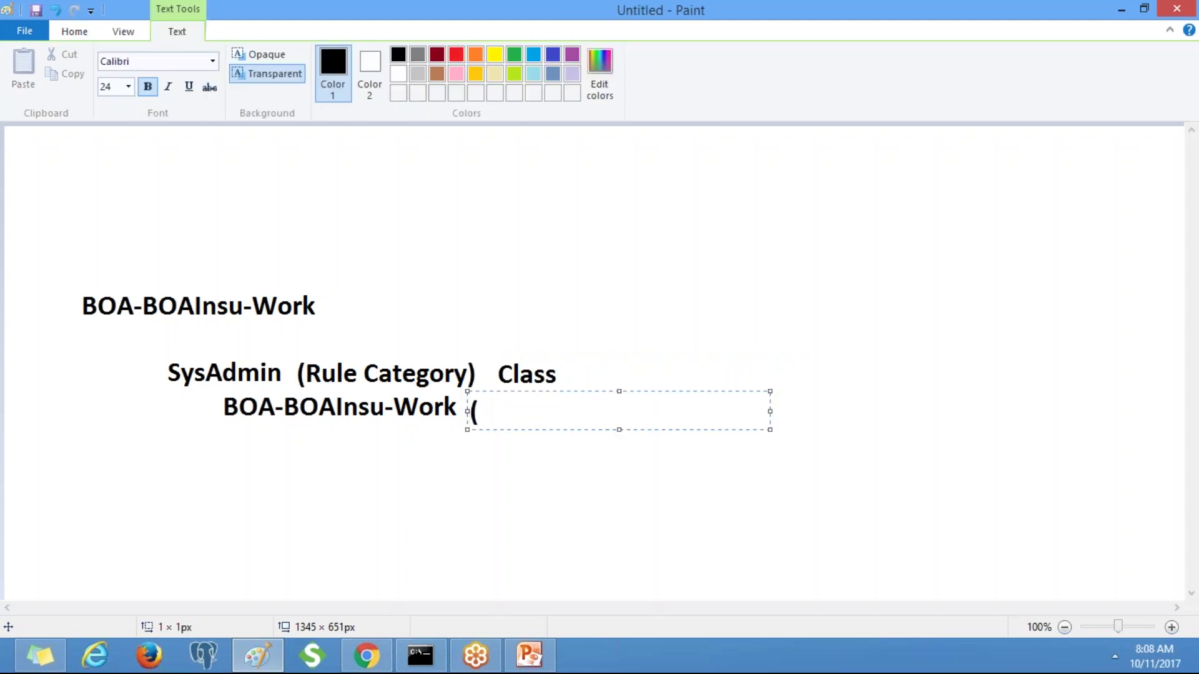
text(Rule-)
key(BackSpace)
text(Instan)
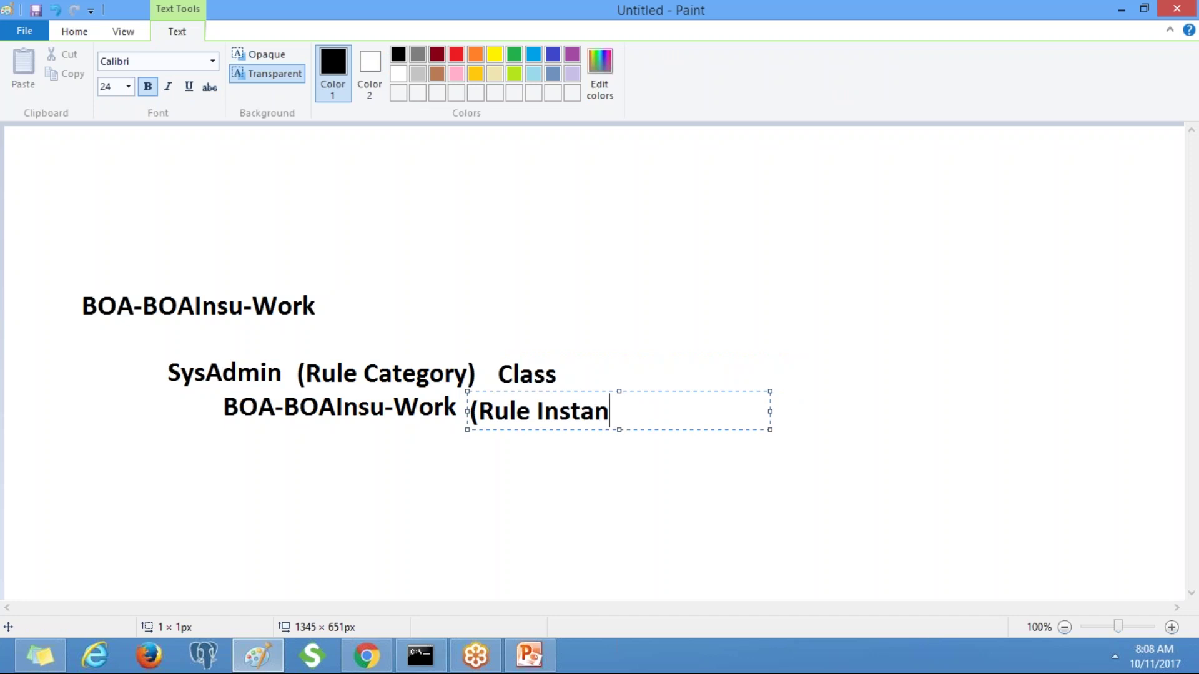
text(ce))
Close the Tomcat error tab in Chrome and the finished shutdown console.
key(alt+Tab)
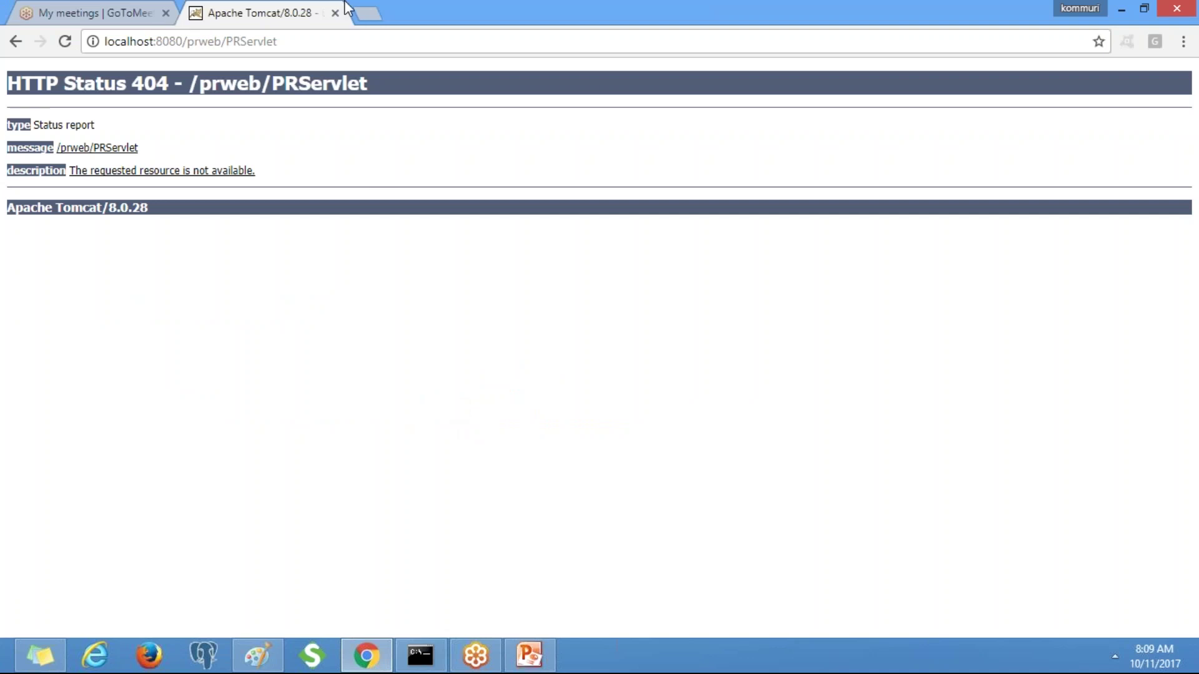
click(336, 12)
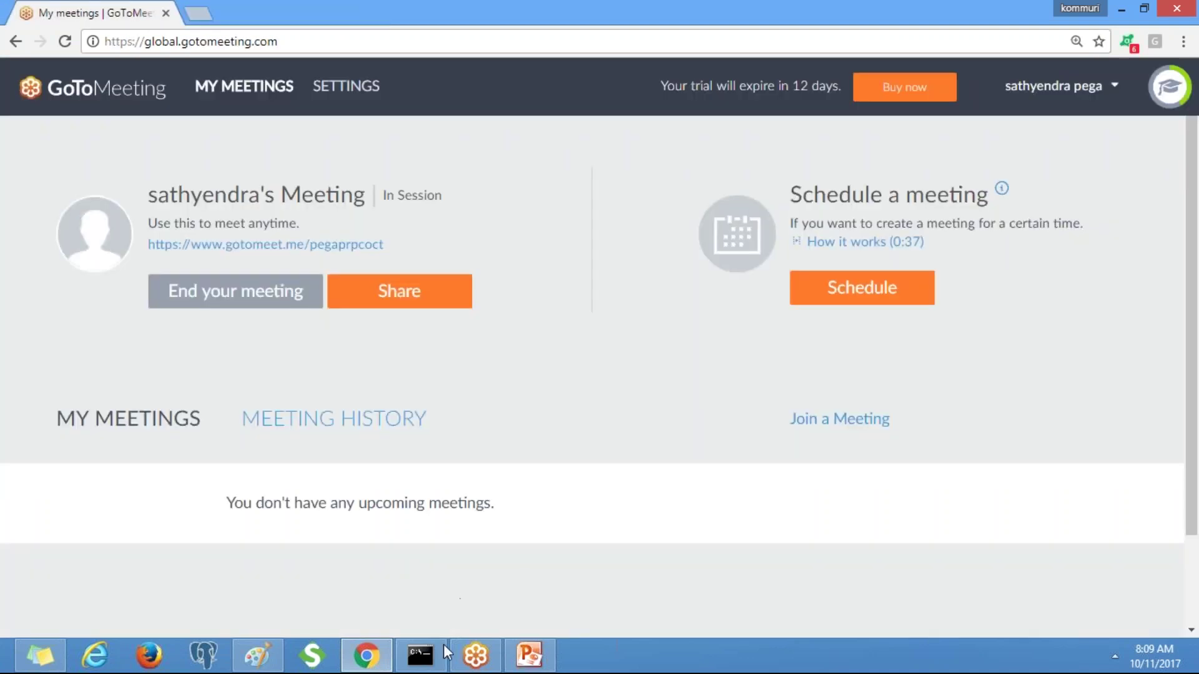
click(441, 650)
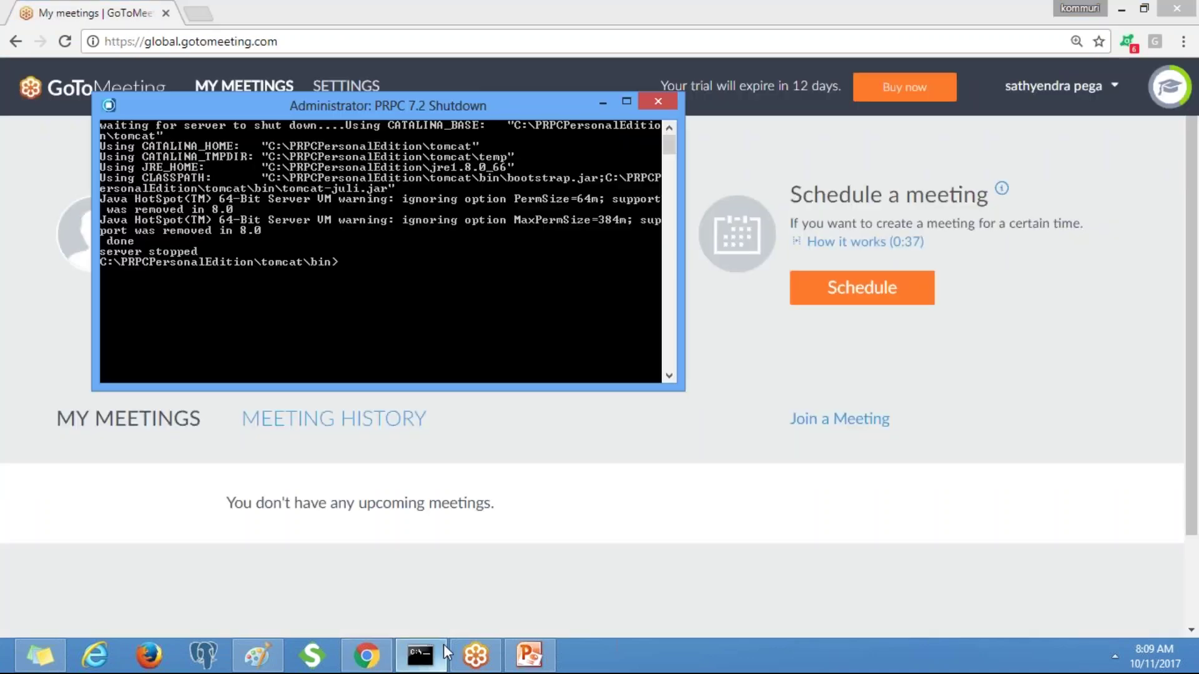
click(658, 102)
Launch PRPC 7.2 Startup from the desktop, check its console, and return to Paint.
key(super+d)
double_click(224, 233)
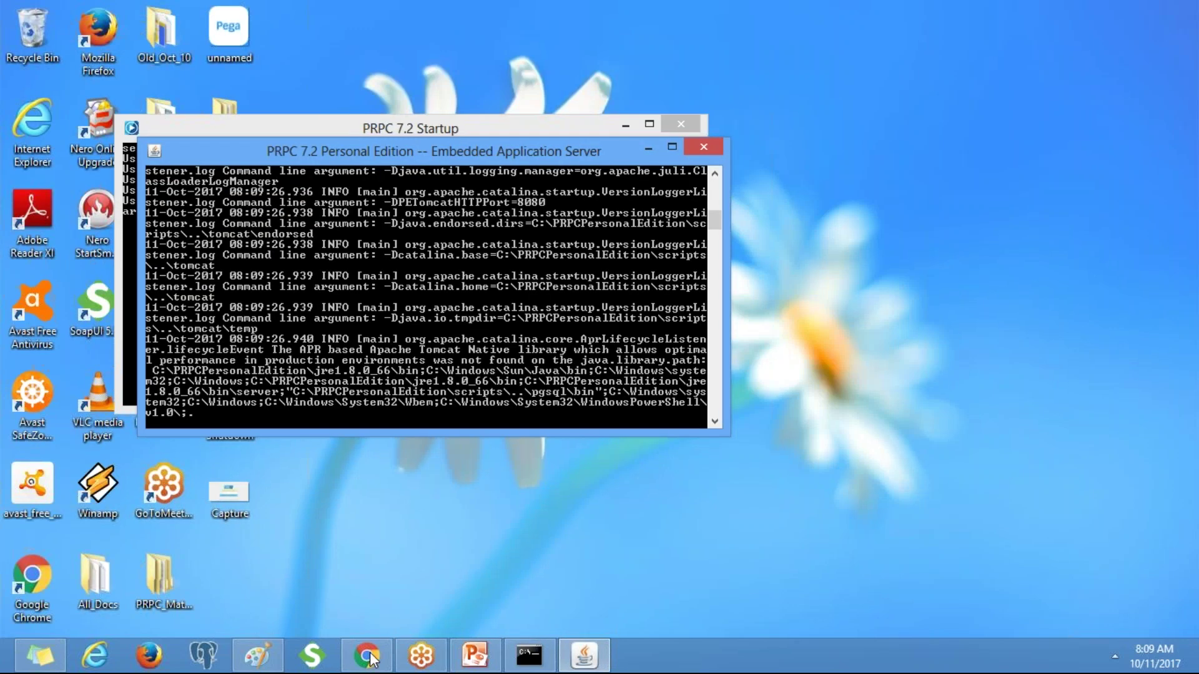
click(366, 656)
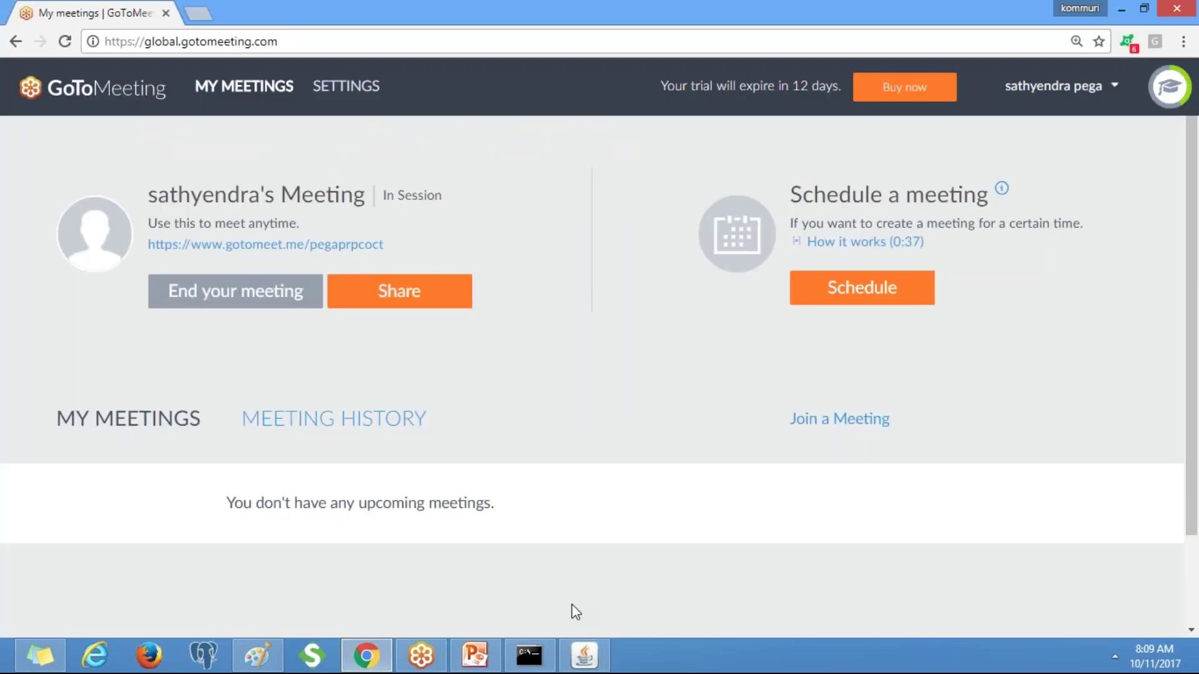
mouse_move(529, 655)
click(462, 621)
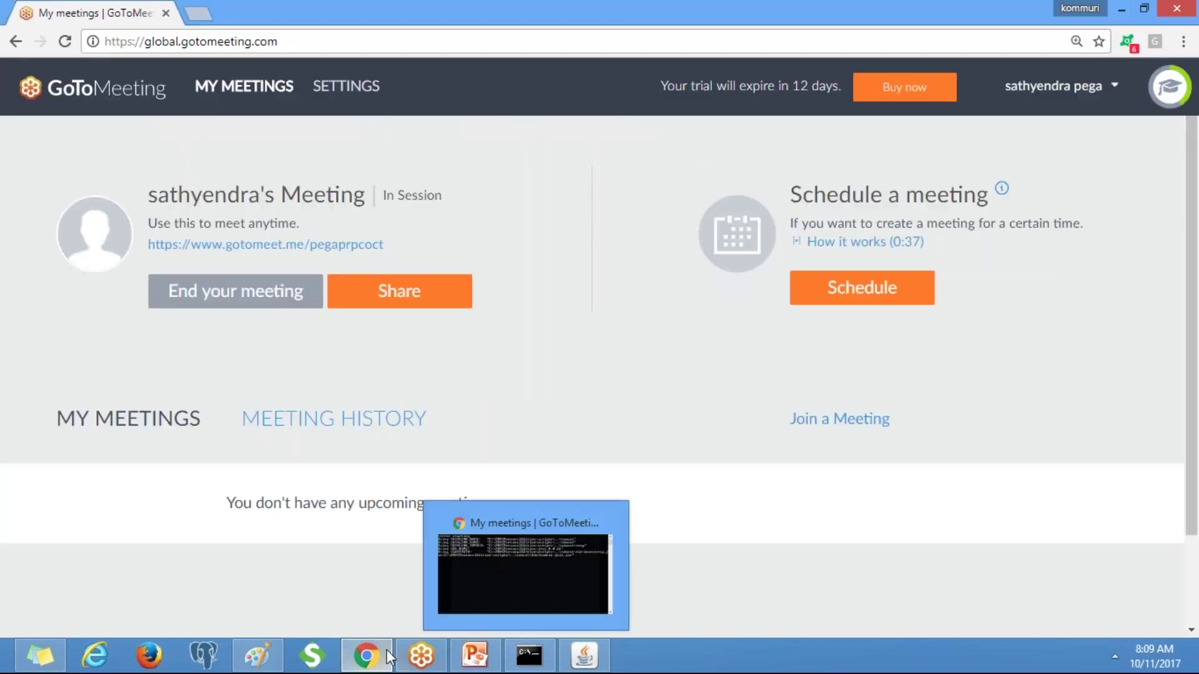
click(258, 656)
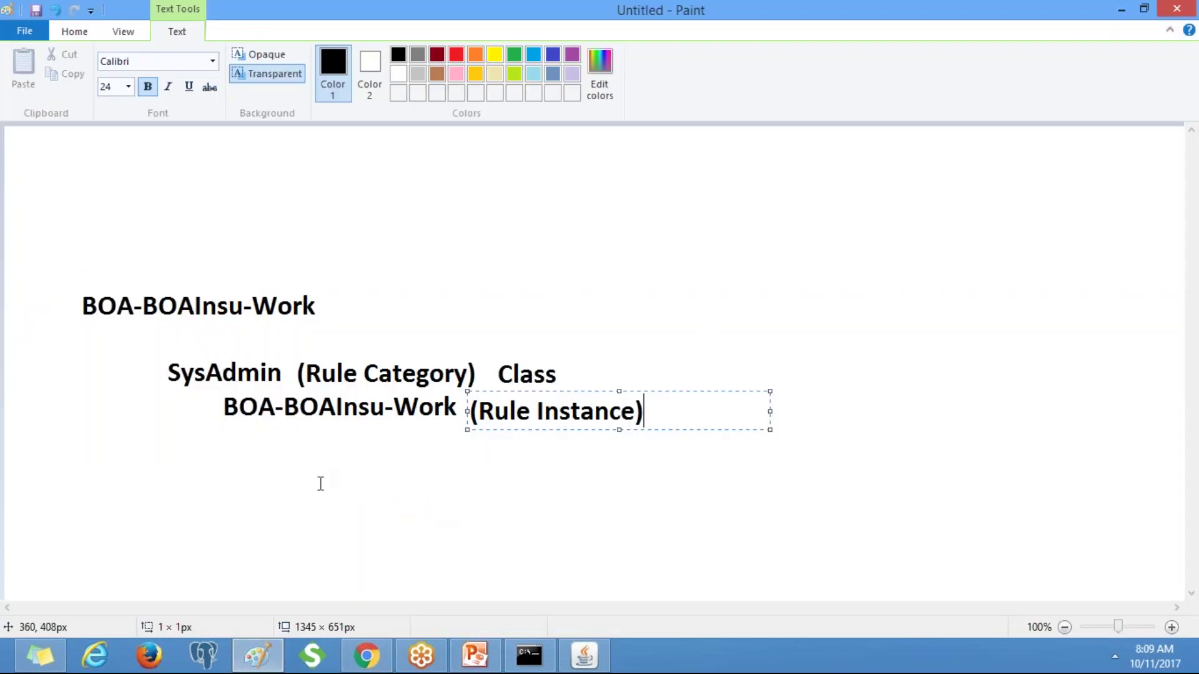
Finish the (Rule Instance) label and type Rule Set on the right of the canvas.
click(320, 484)
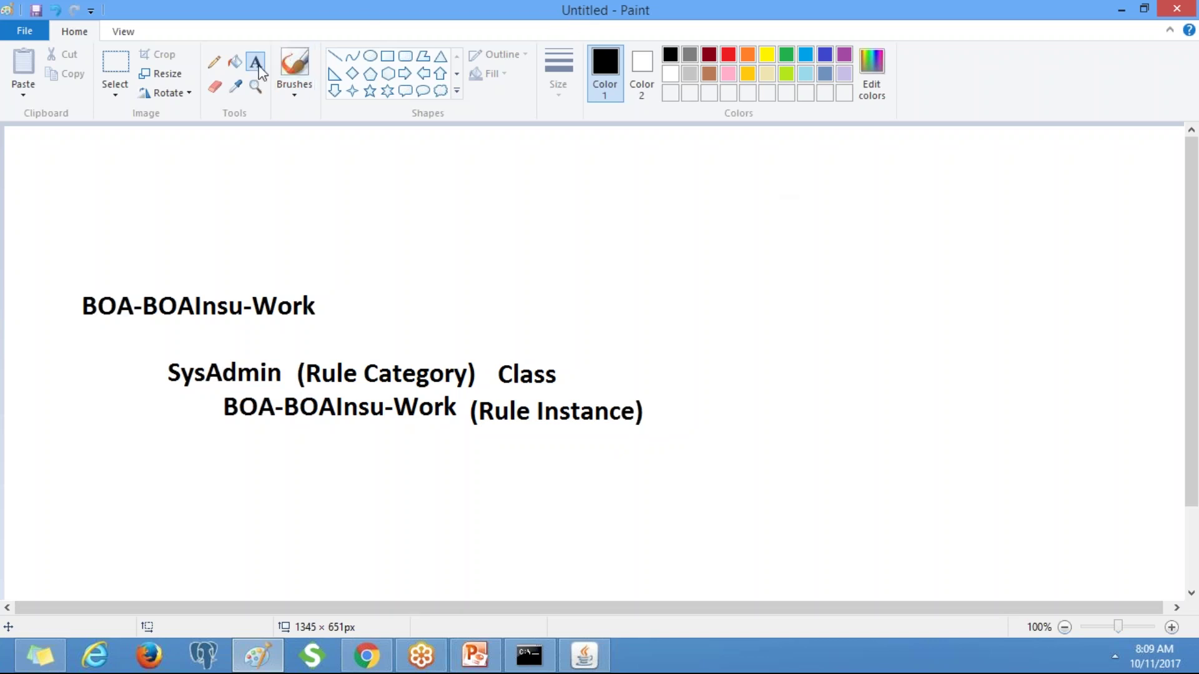
click(847, 306)
text(Rule Set)
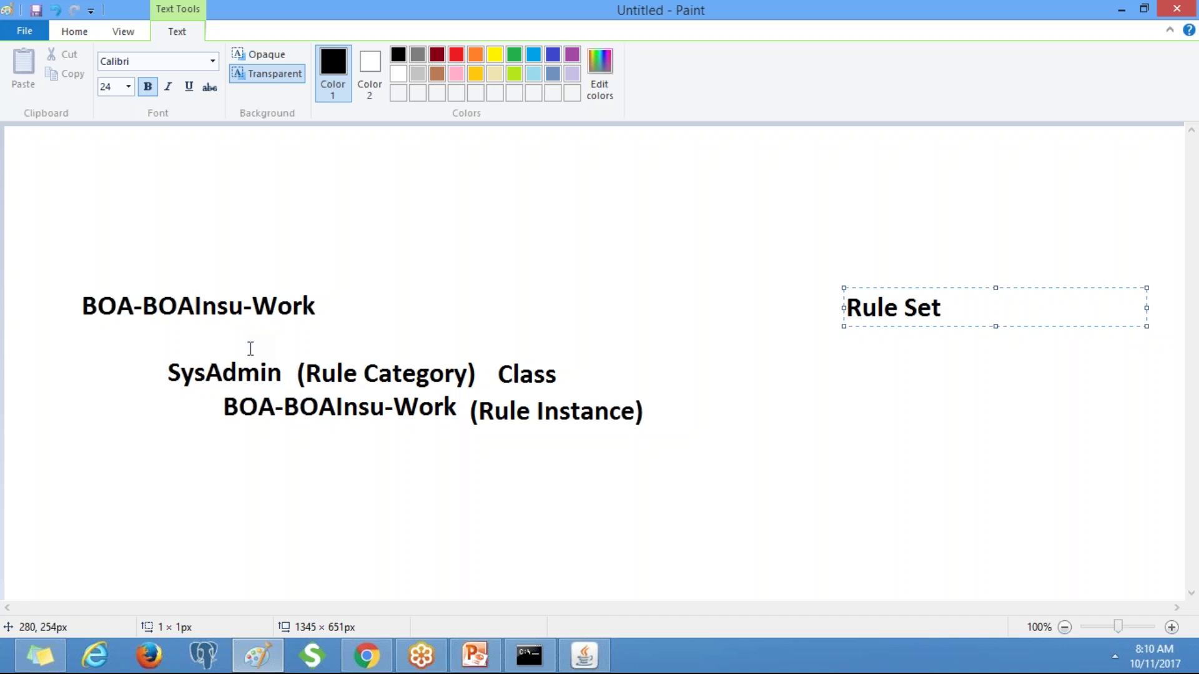
Check the embedded server startup consoles' progress, then bring Chrome forward.
click(366, 656)
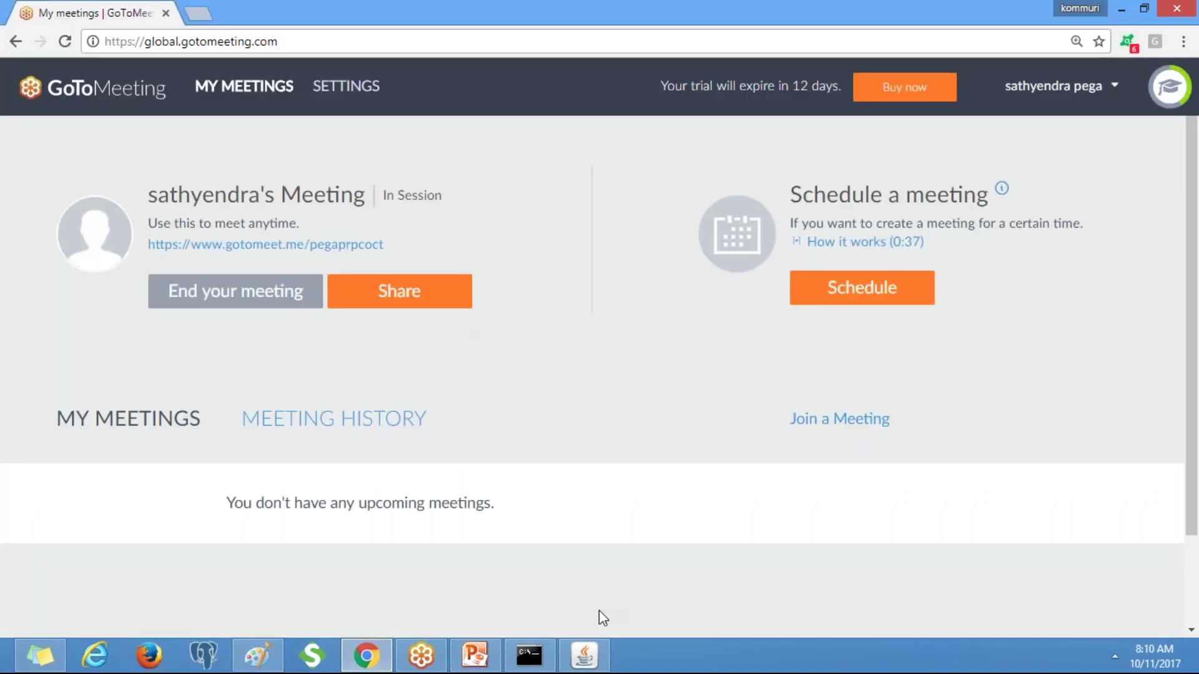
click(592, 659)
click(529, 656)
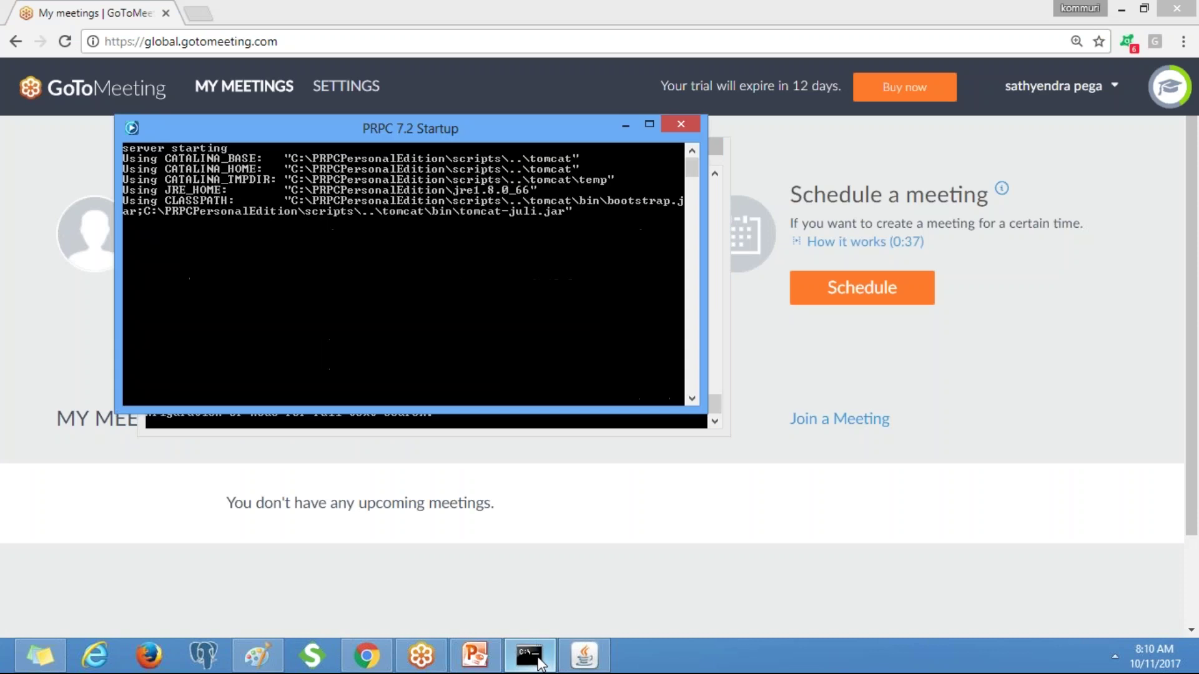
click(224, 16)
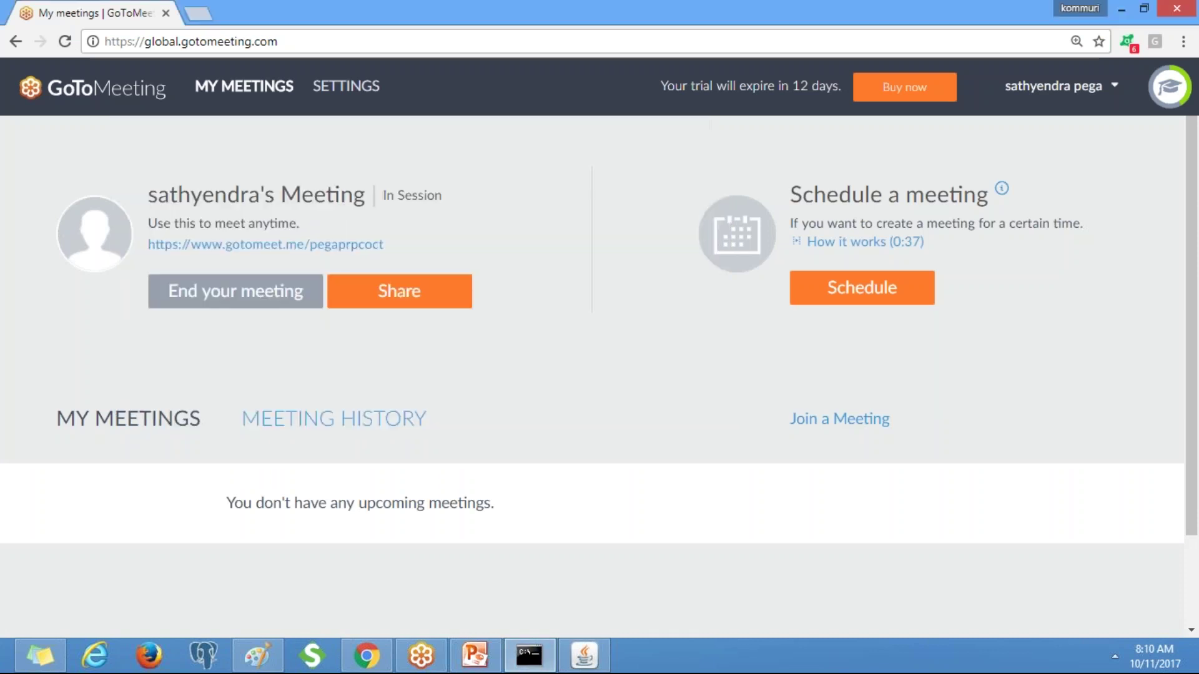
Load localhost:8080/prweb/PRServlet in a new tab, checking the server log and GoToMeeting tab meanwhile.
key(ctrl+t)
text(lo)
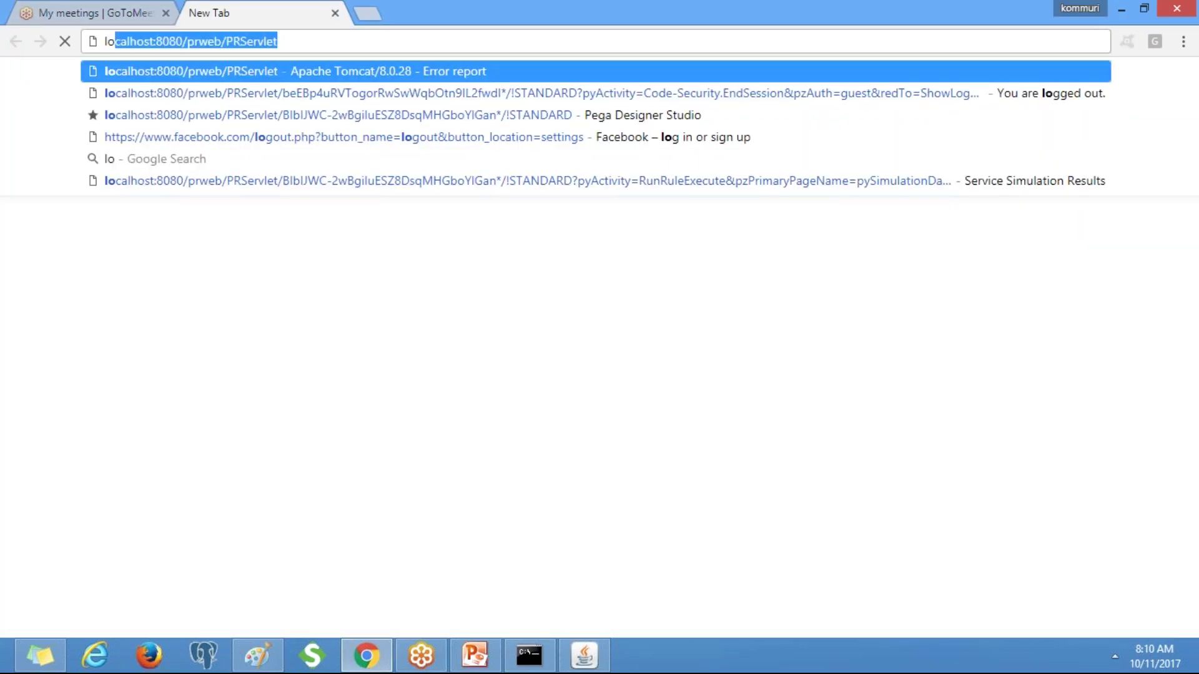
key(Return)
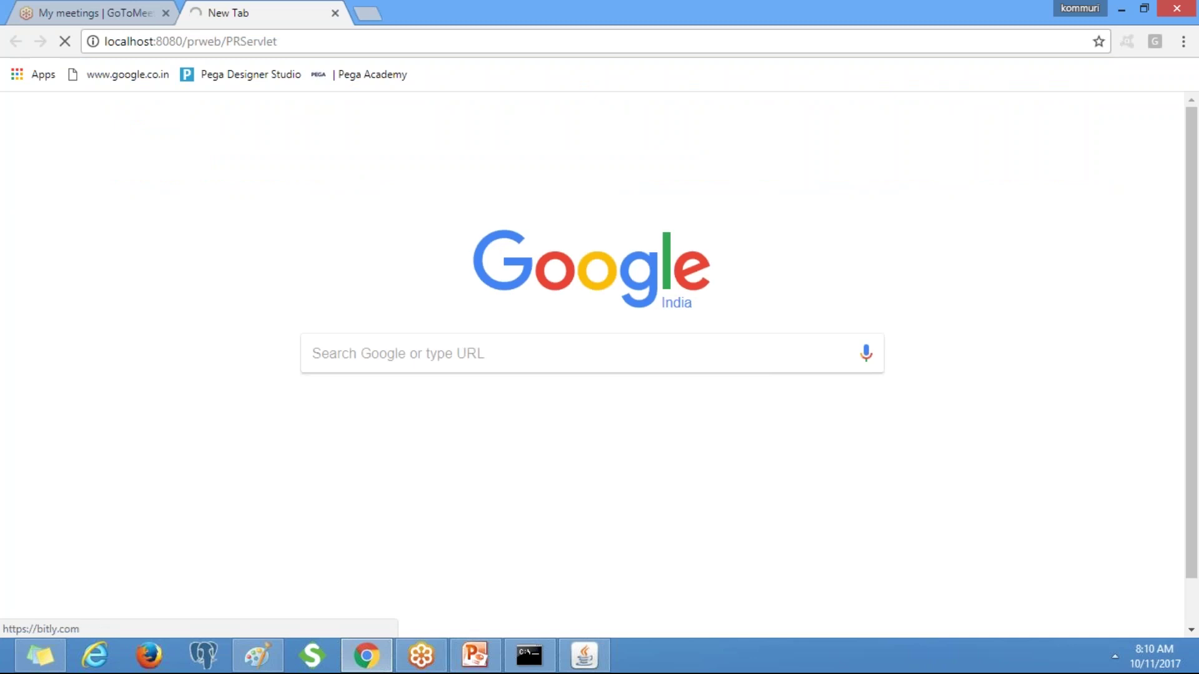
click(587, 655)
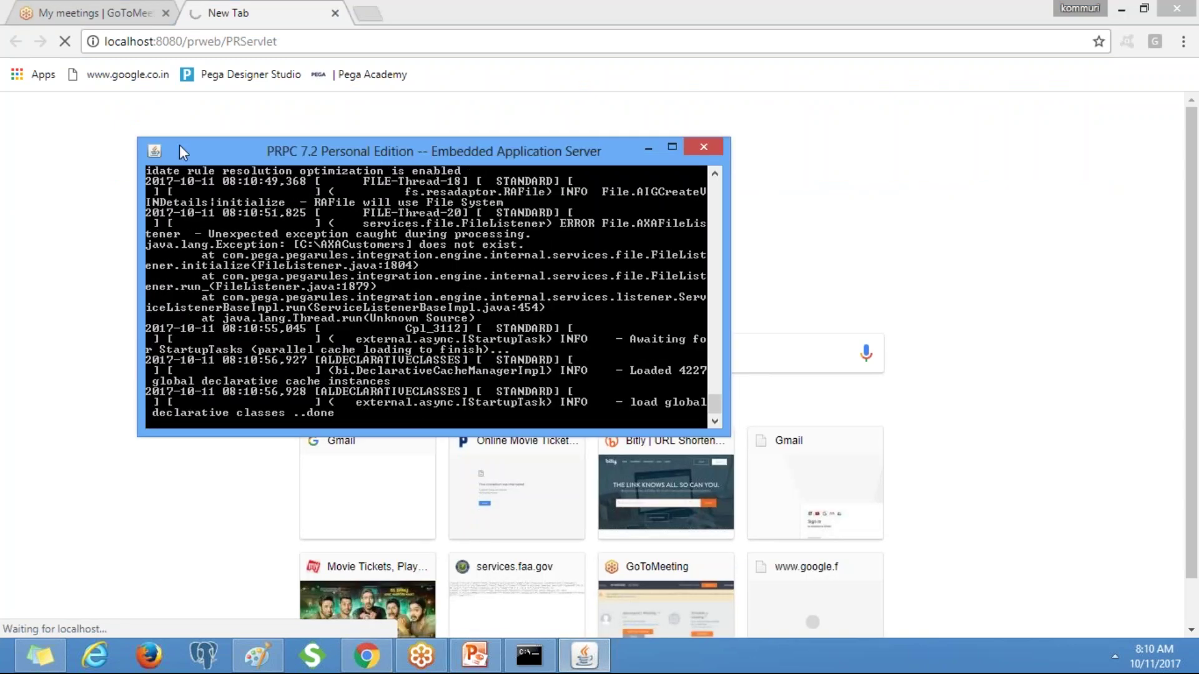
click(106, 7)
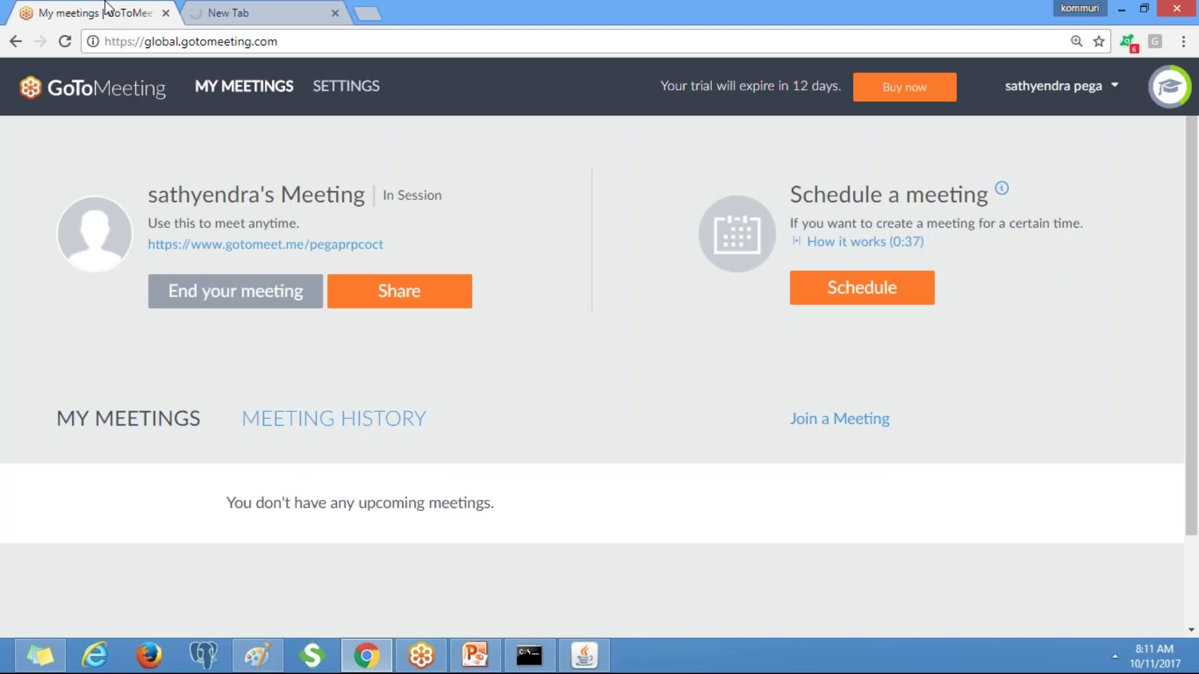
click(293, 9)
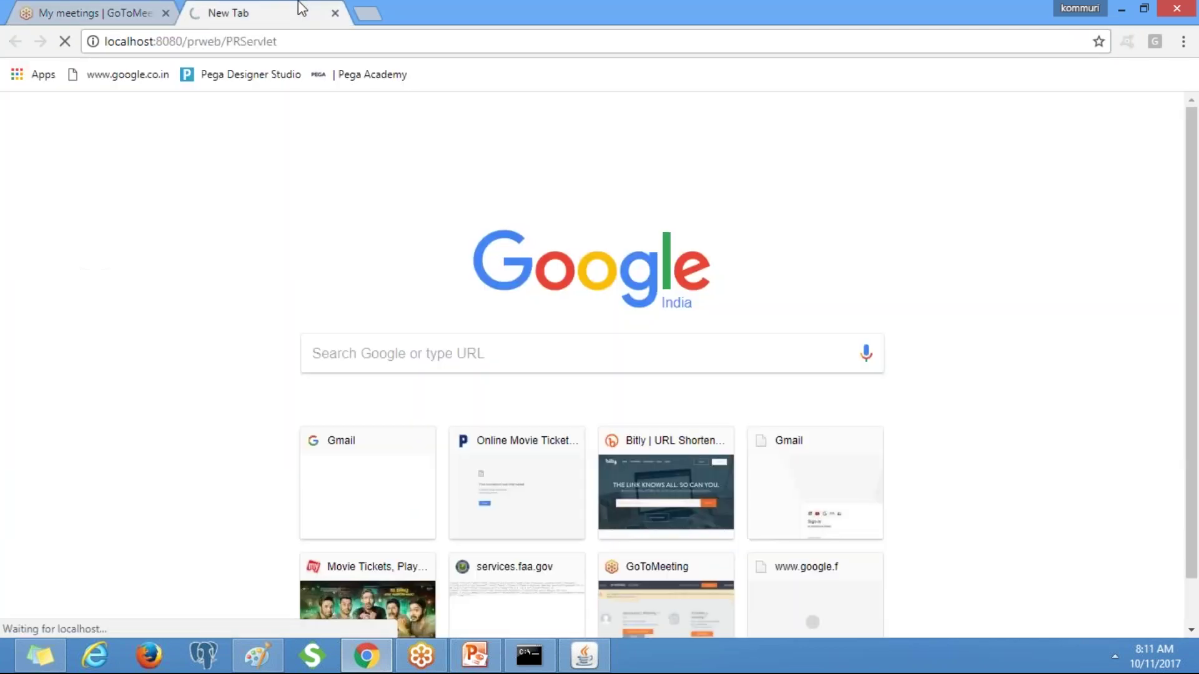
click(168, 8)
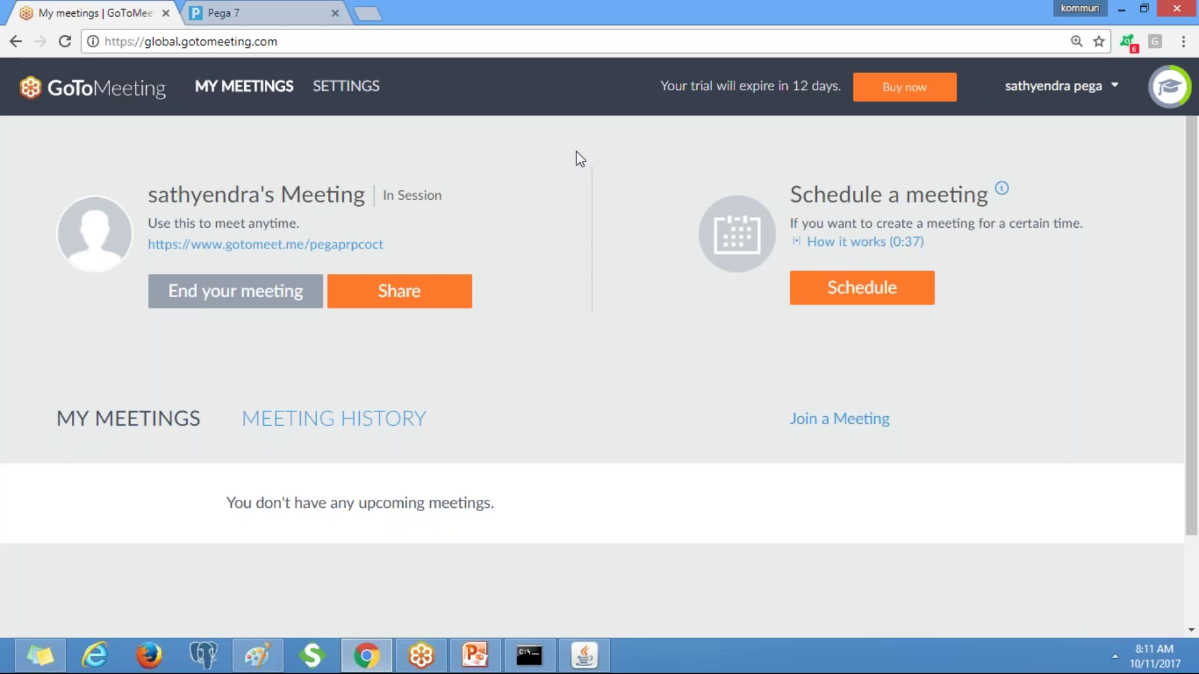
Log in to Pega 7 as the BOA administrator, entering the user name and password.
click(270, 9)
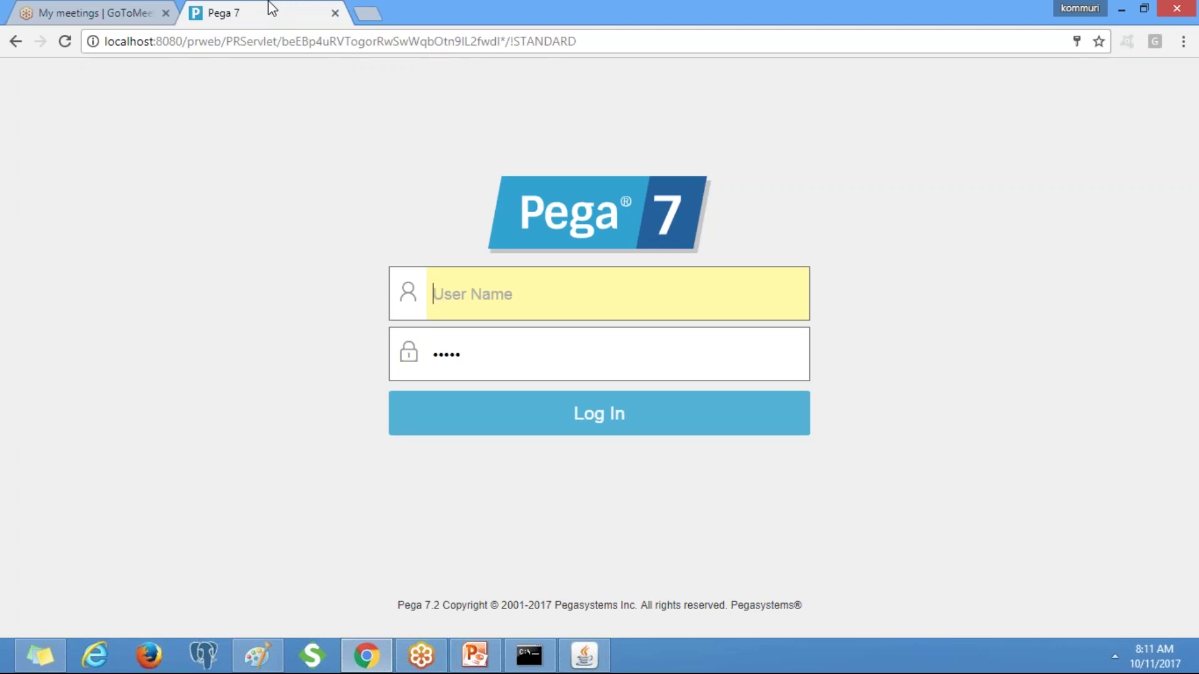
click(575, 310)
click(494, 331)
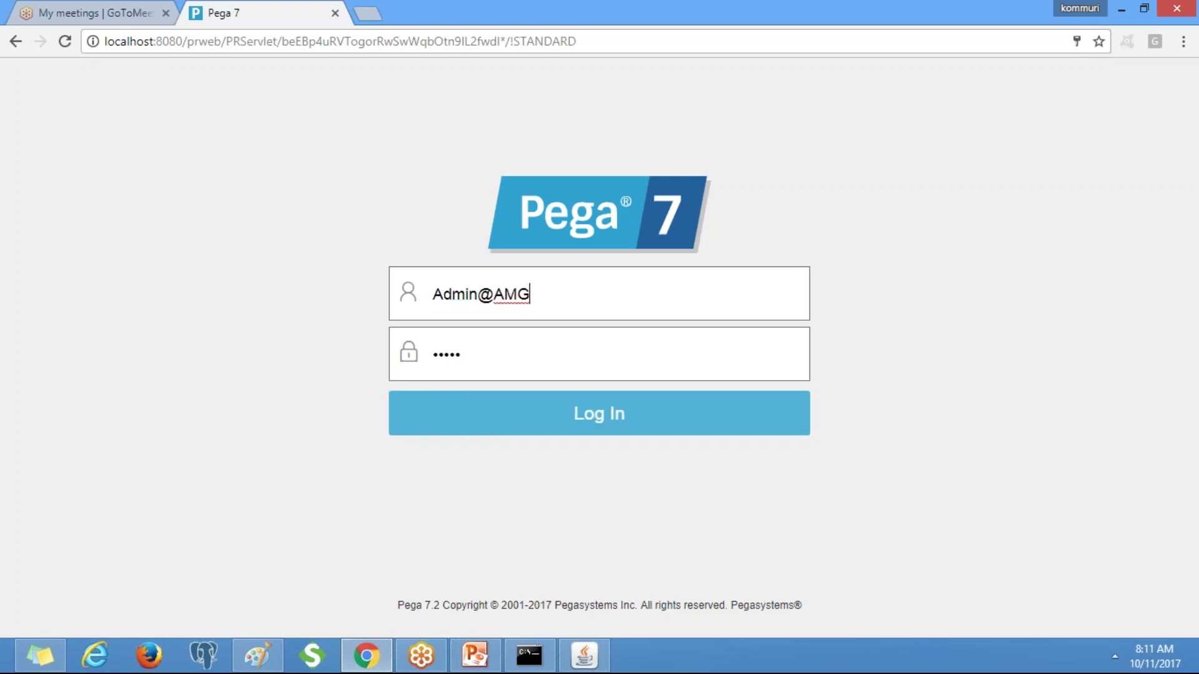
key(BackSpace)
key(BackSpace)
key(BackSpace)
text(BOA)
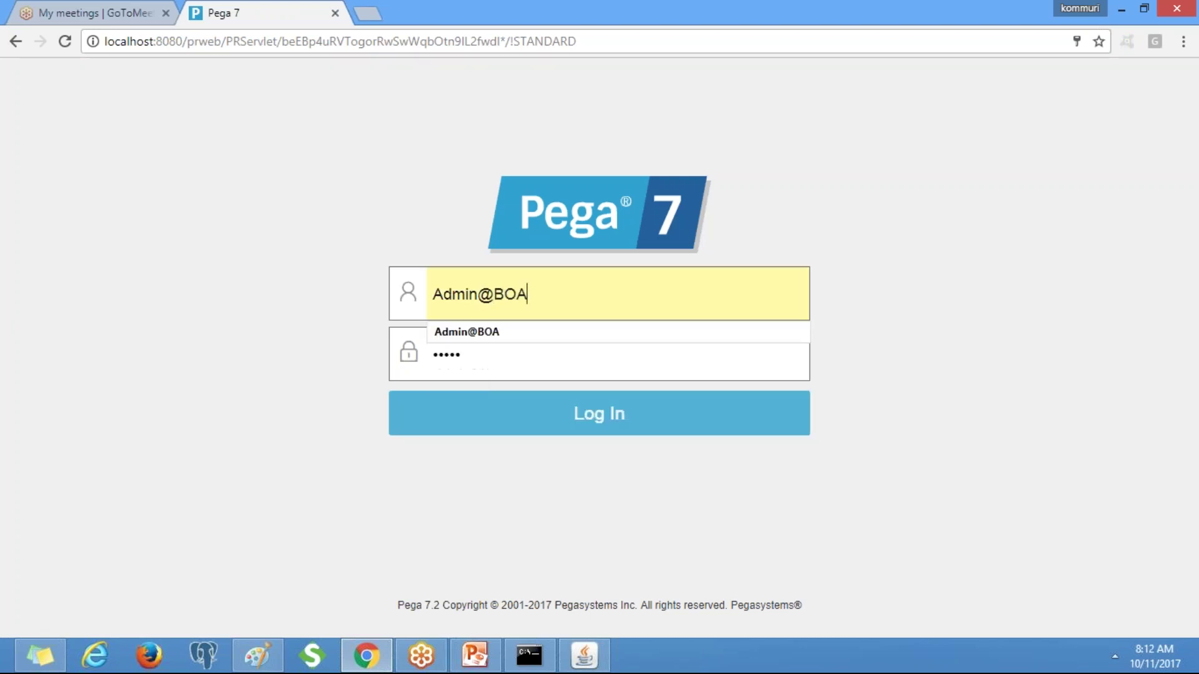
key(Tab)
text(rules)
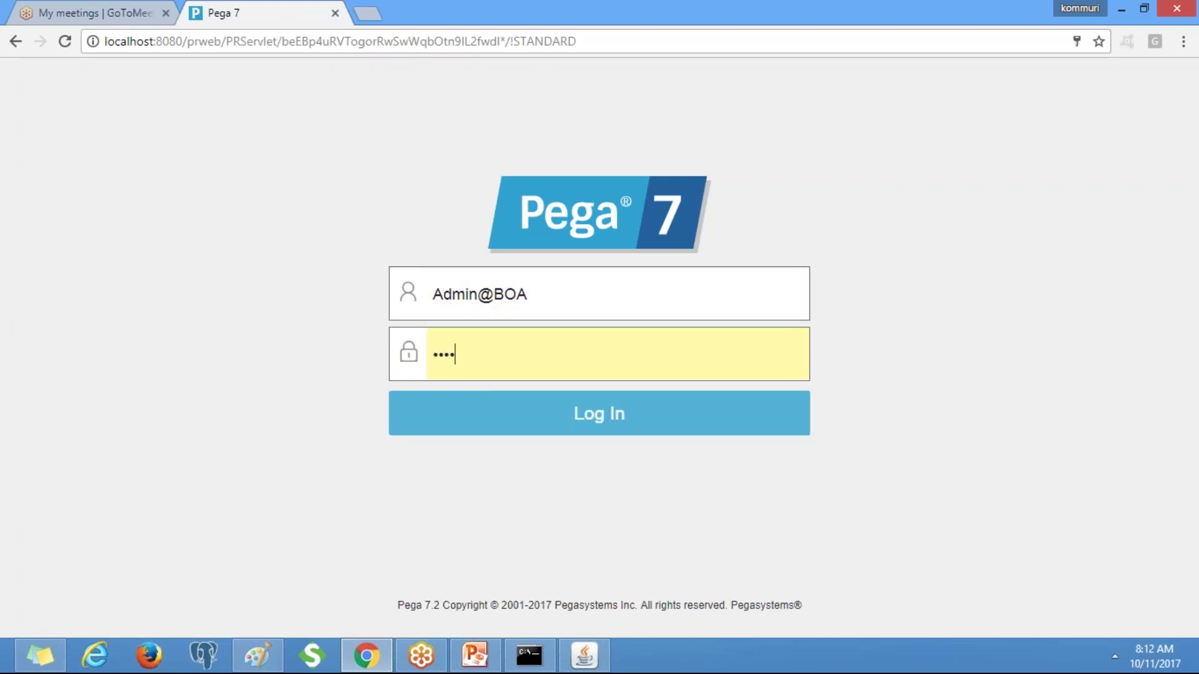
key(Return)
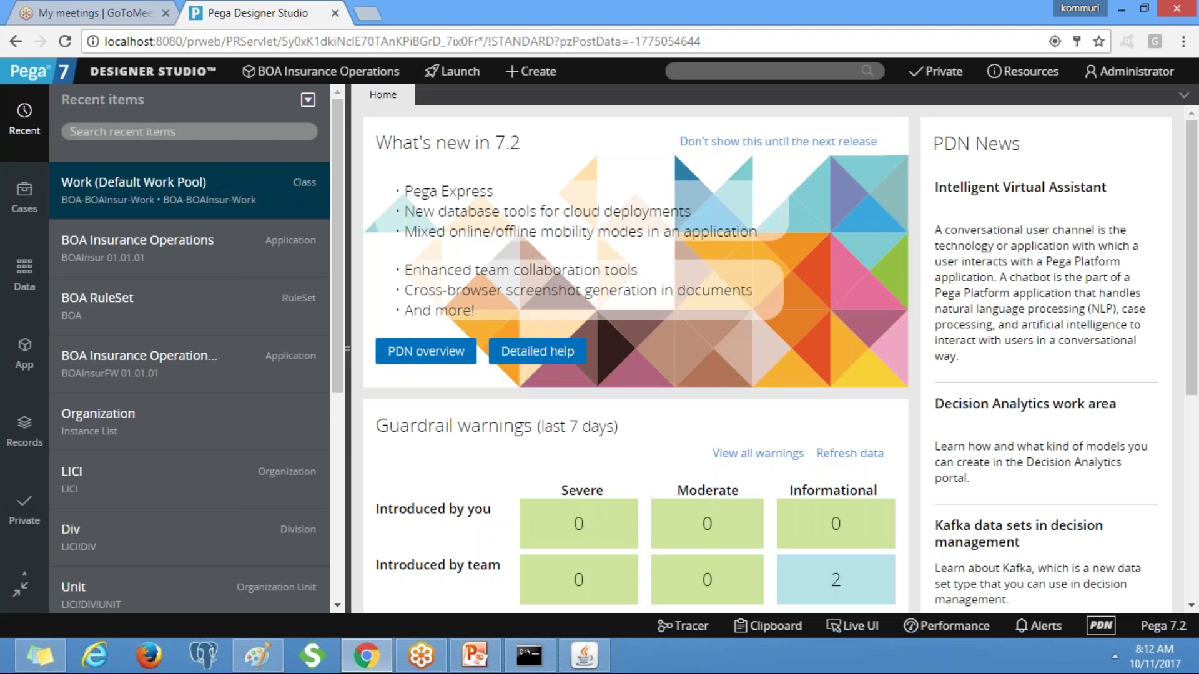
Open the BOA-BOAInsur-Work class record under SysAdmin in the application explorer, then close it.
click(21, 354)
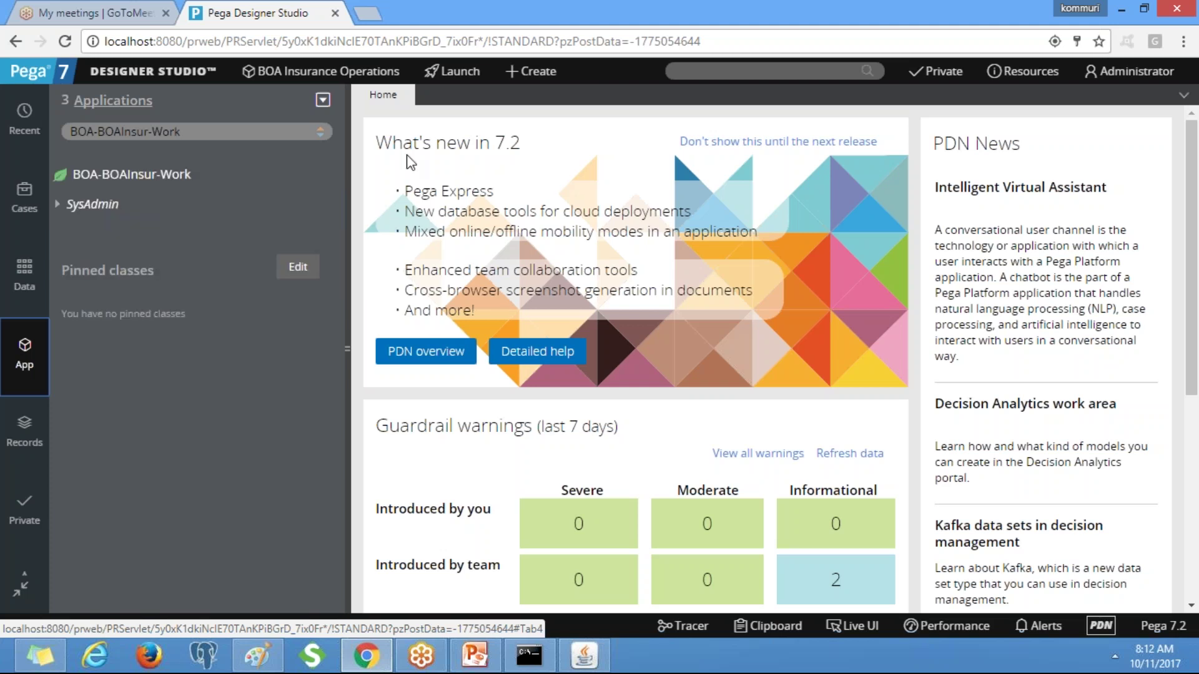
click(60, 204)
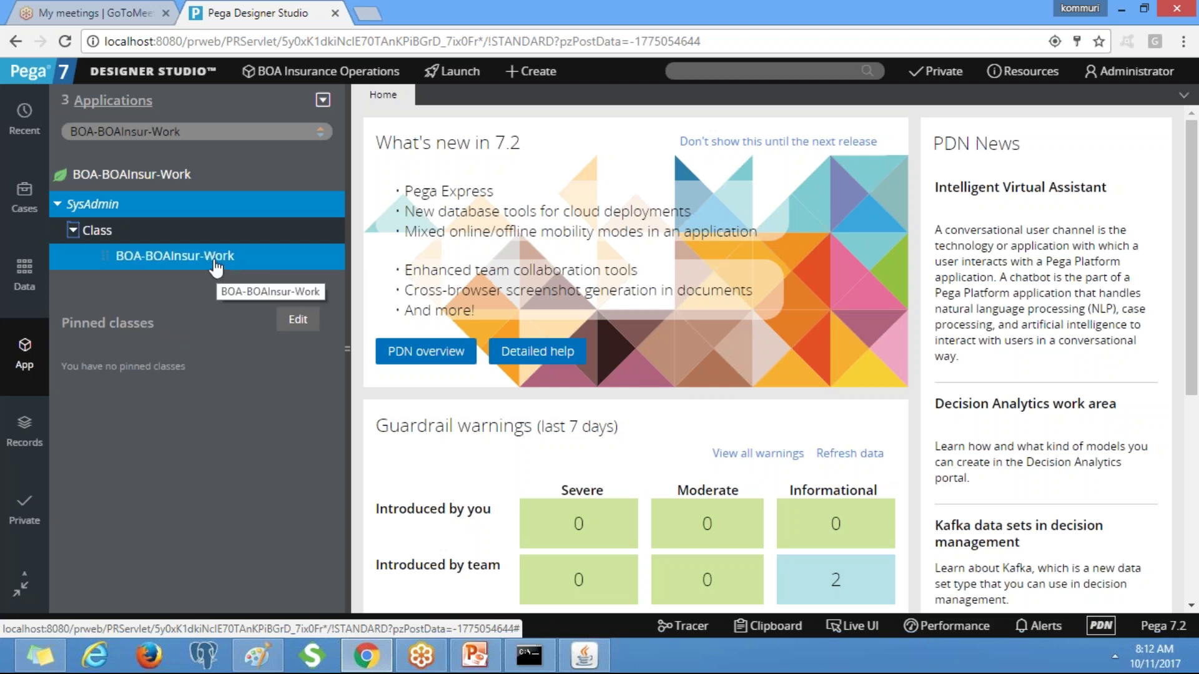
click(216, 268)
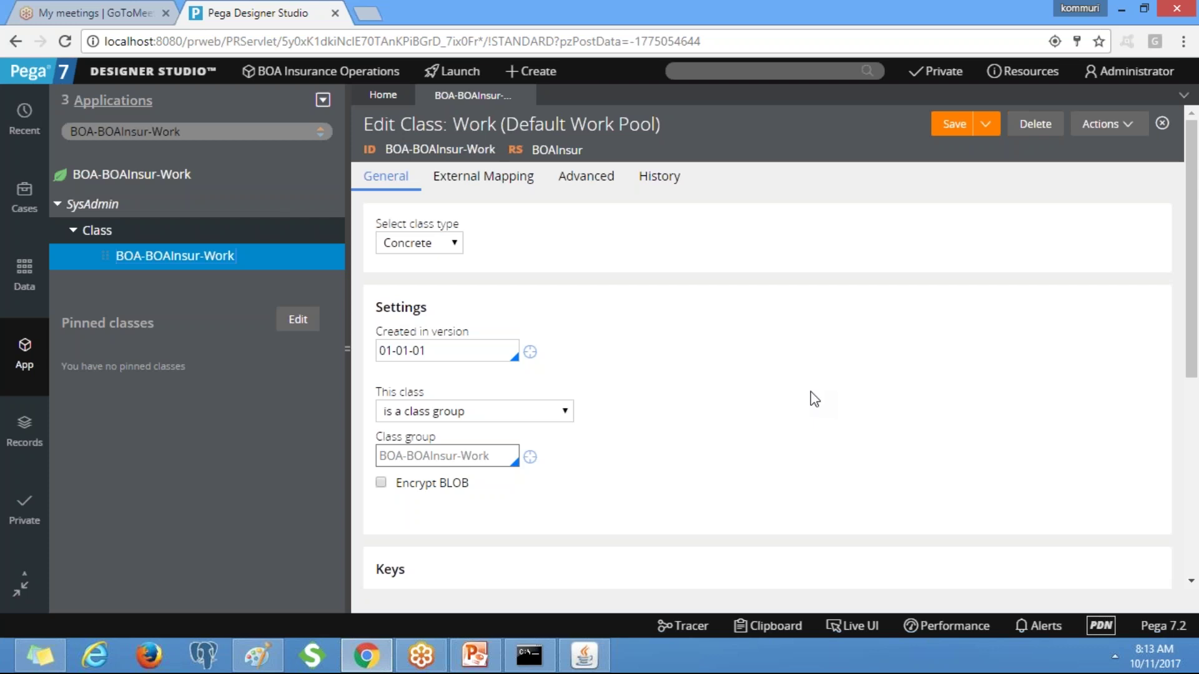
click(527, 95)
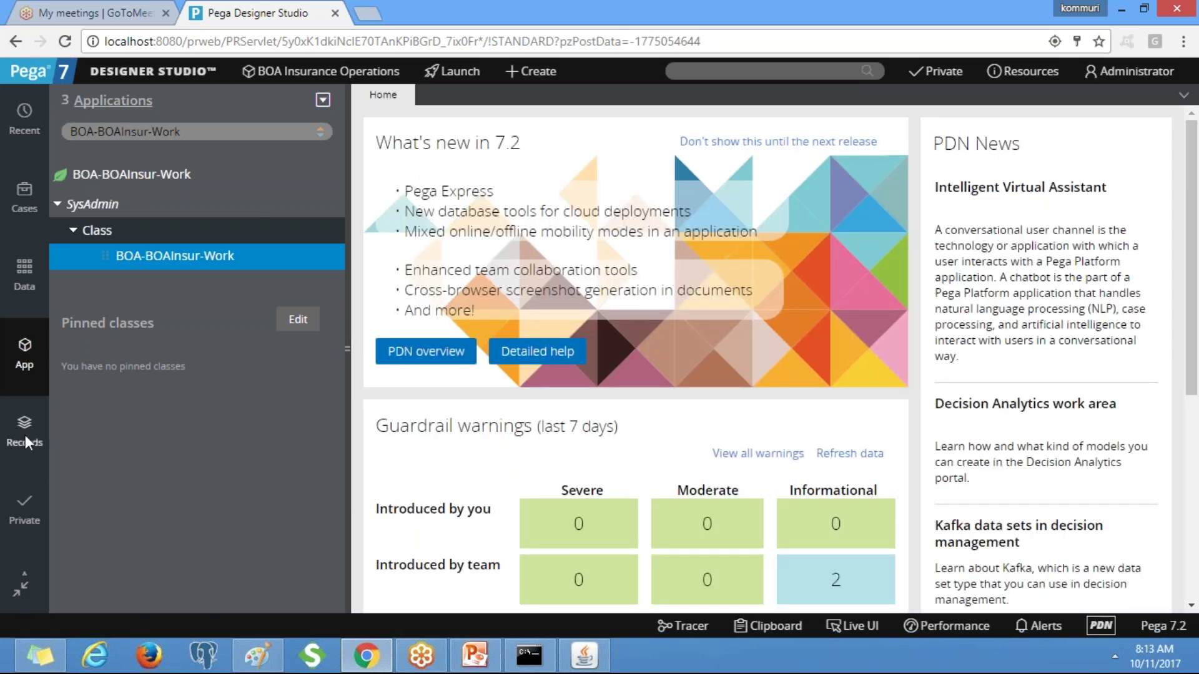
Start a new RuleSet record from the SysAdmin records' +Create menu.
click(25, 439)
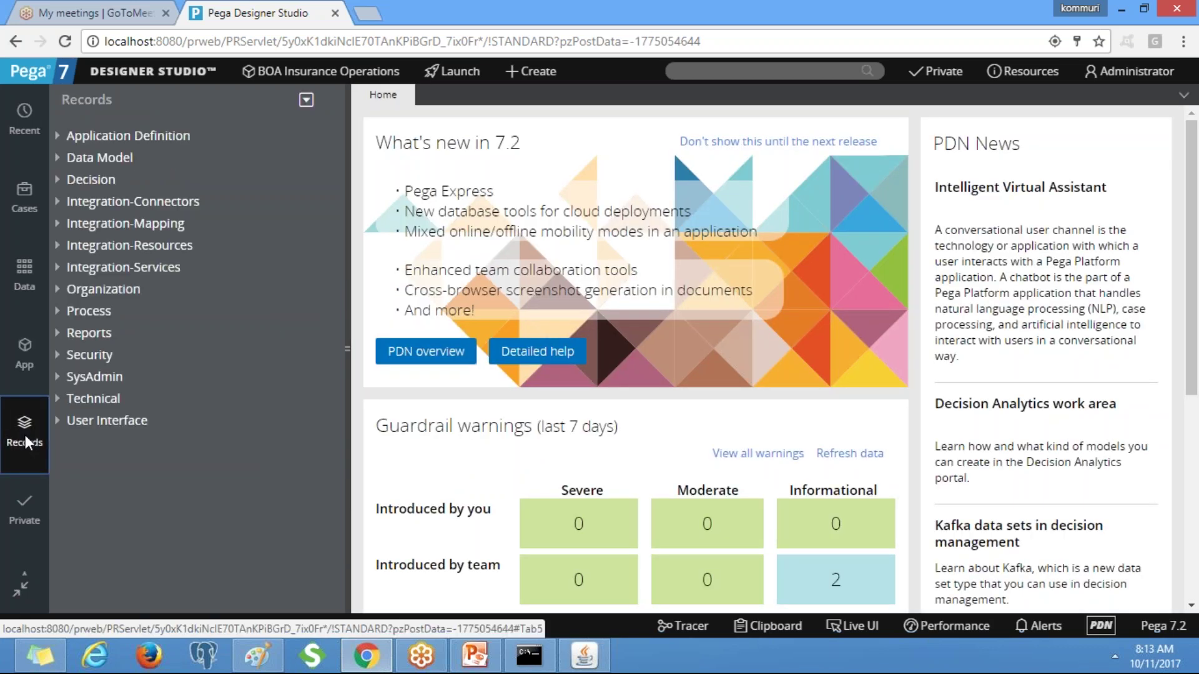
right_click(109, 379)
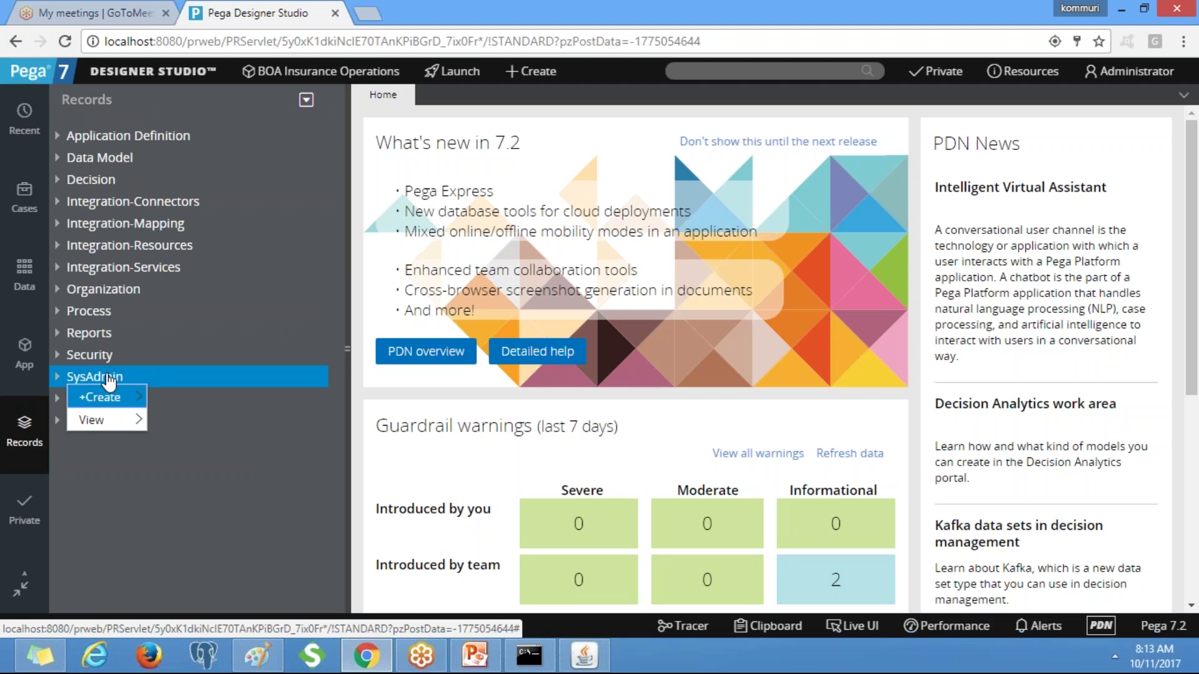
mouse_move(122, 402)
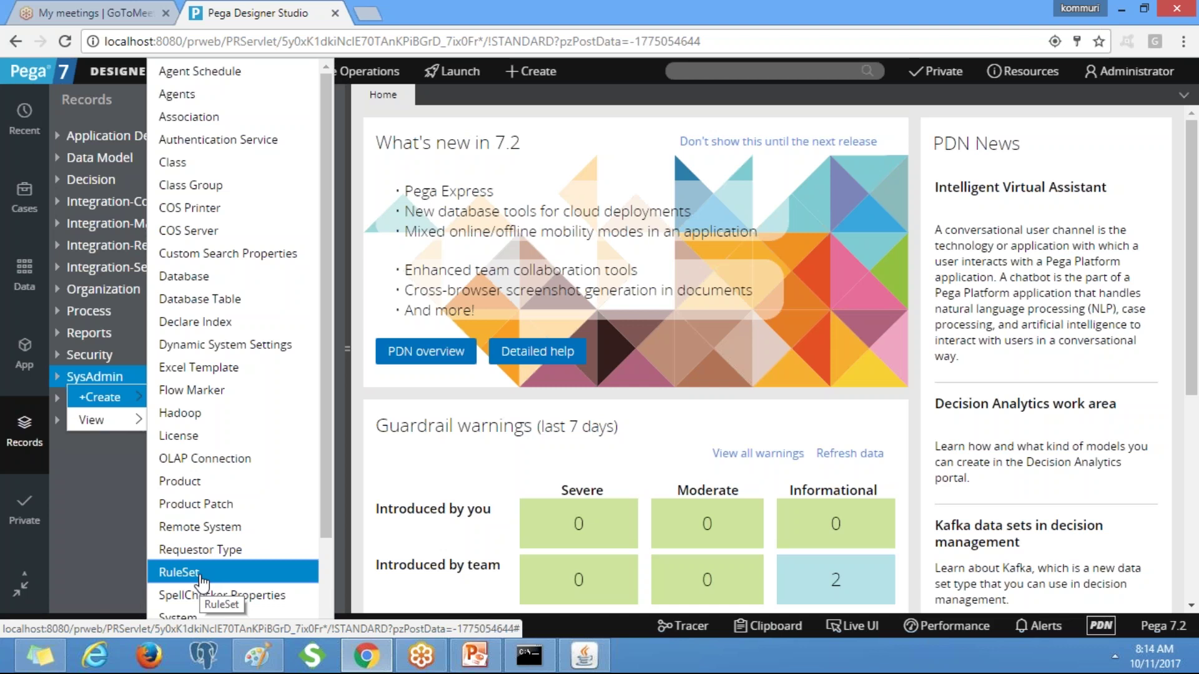
click(199, 576)
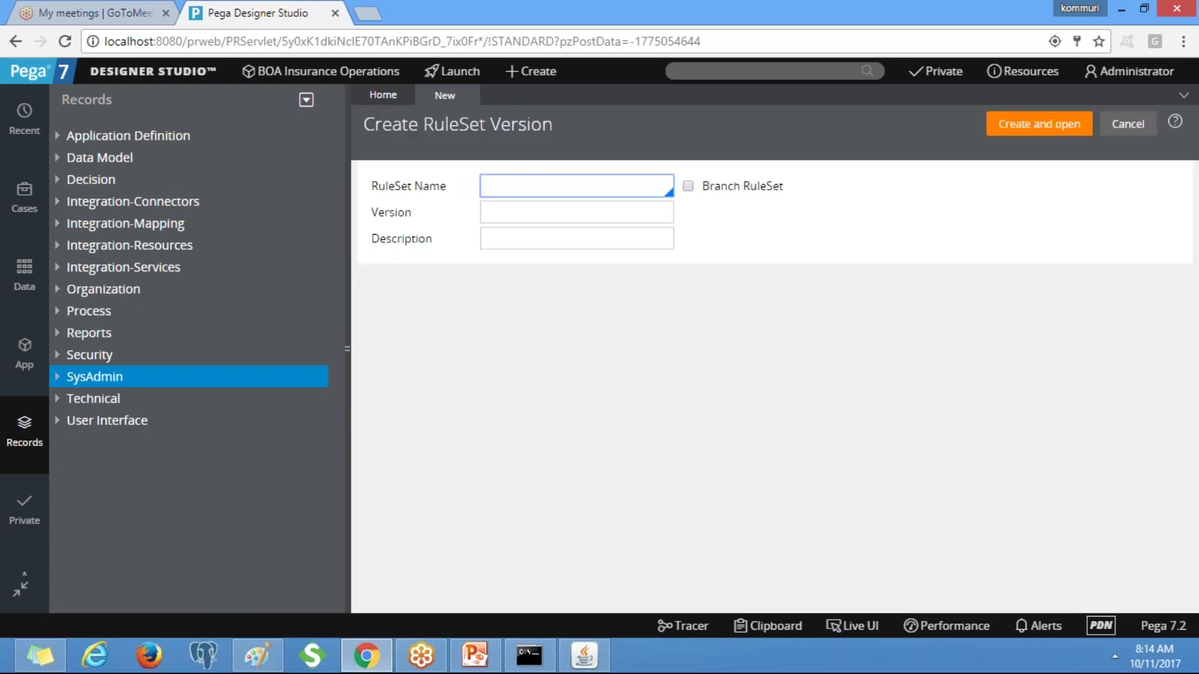
Name the new ruleset LICIInsu, version 01-01-01, description LICIInsu:01-01-01.
text(LICIInsu)
click(786, 229)
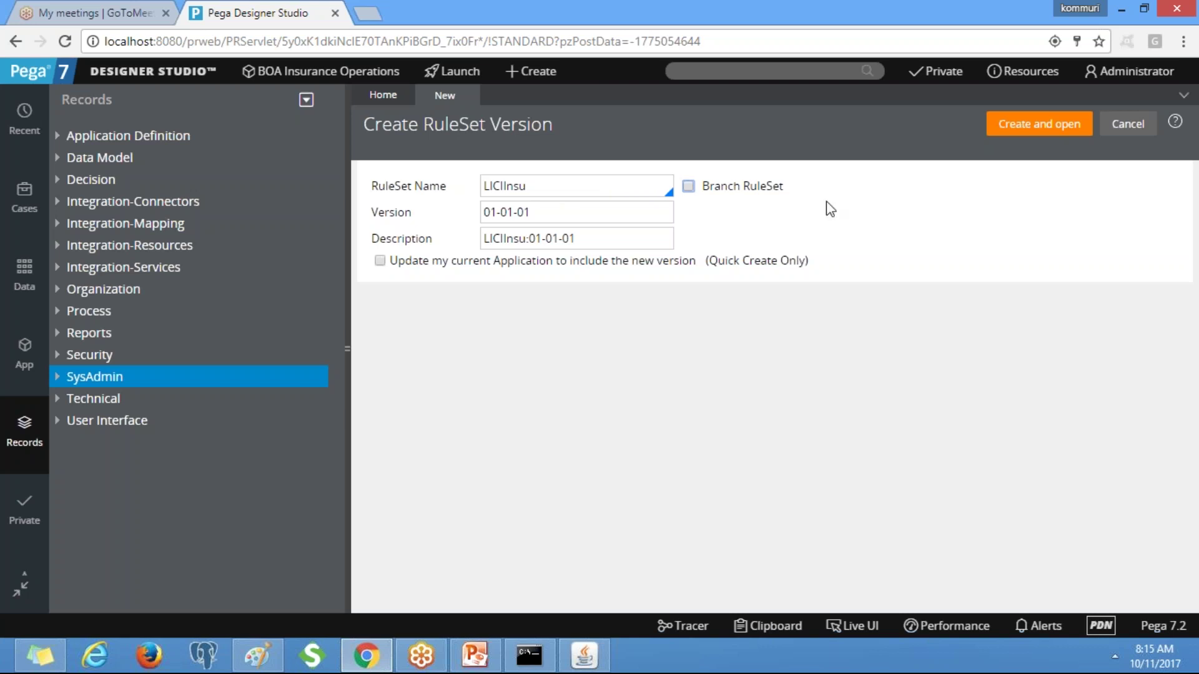
Create and open the LICIInsu ruleset version 01-01-01.
click(1025, 132)
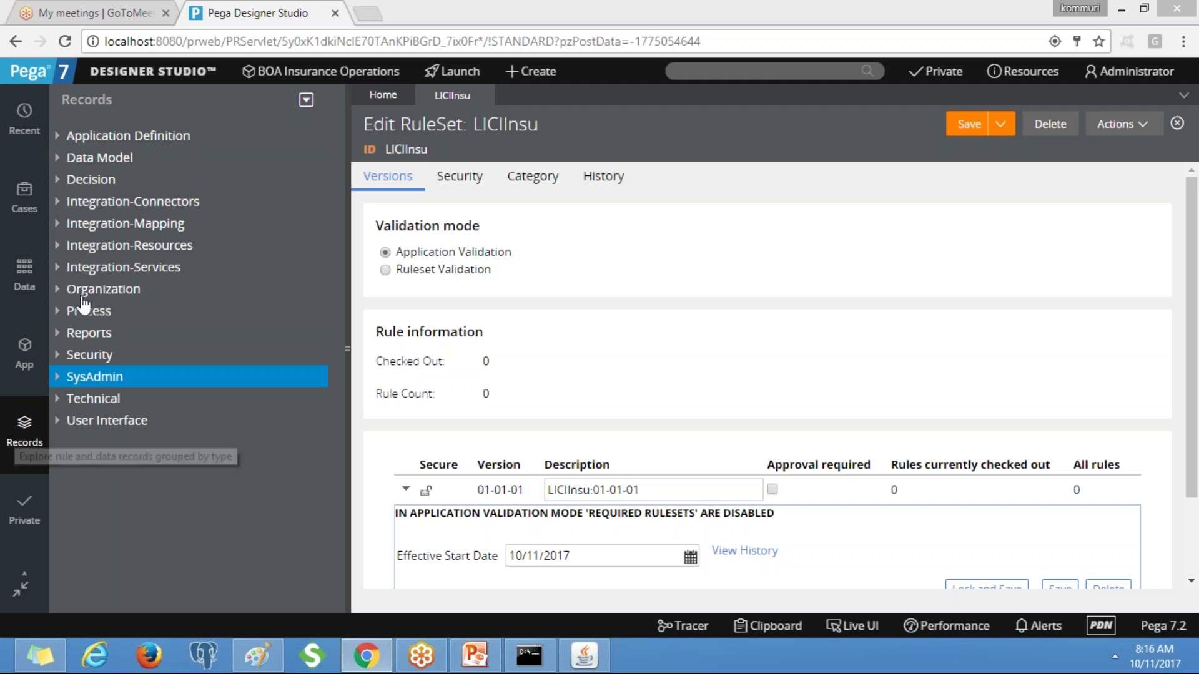
Start a new application record from Application Definition, then close that form.
right_click(148, 145)
mouse_move(132, 164)
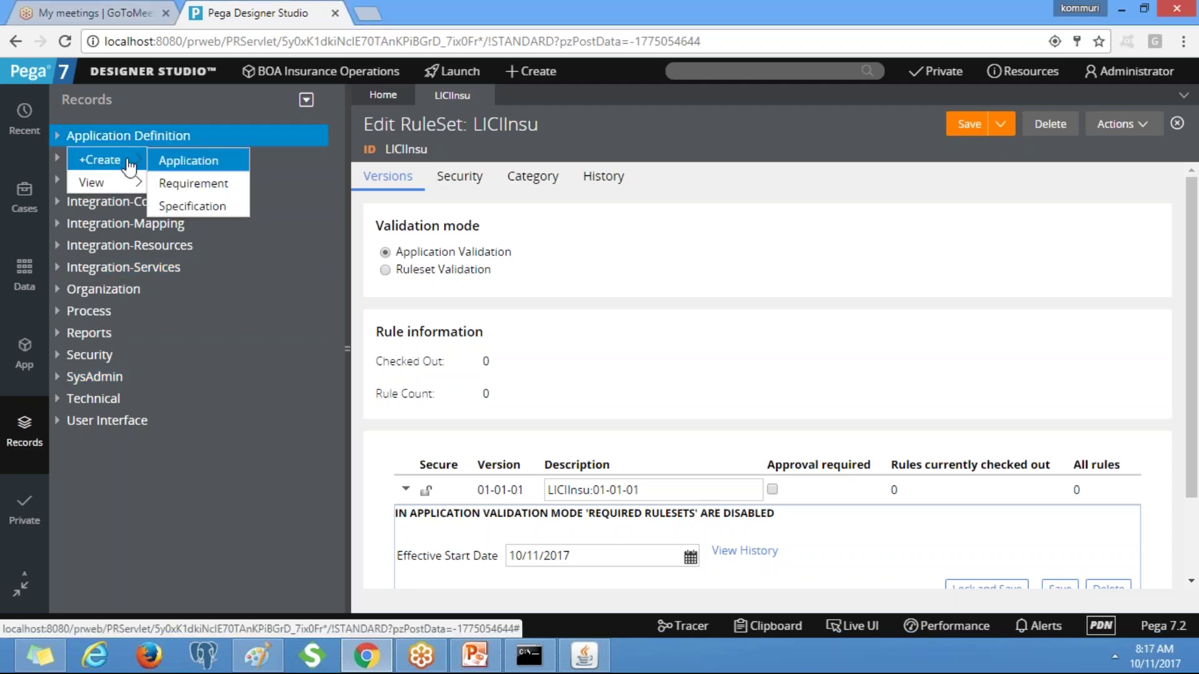
click(189, 164)
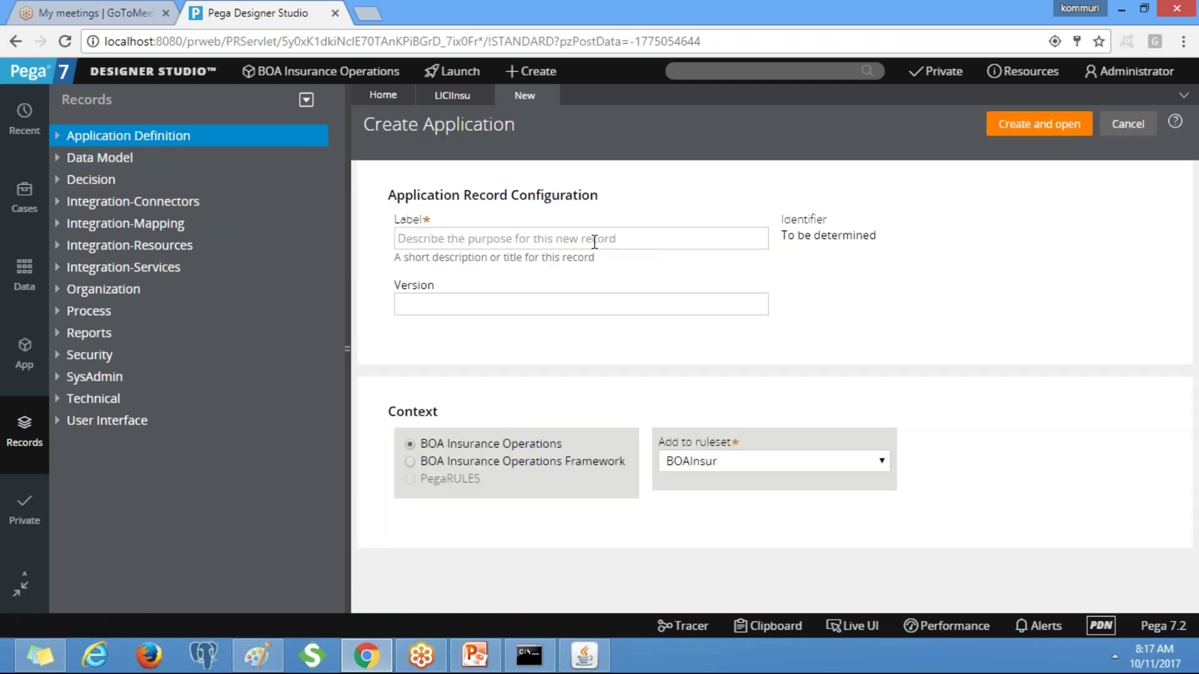
click(547, 94)
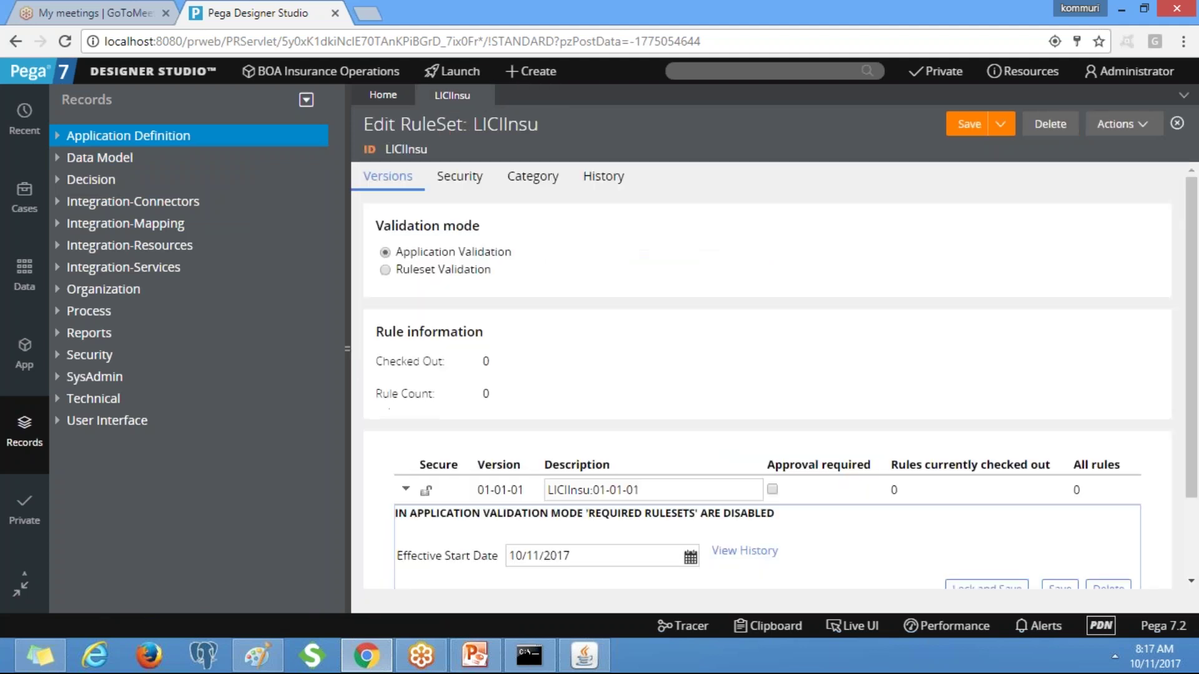
Start a new application with label LICIInsu and version 01.01.01.
right_click(120, 143)
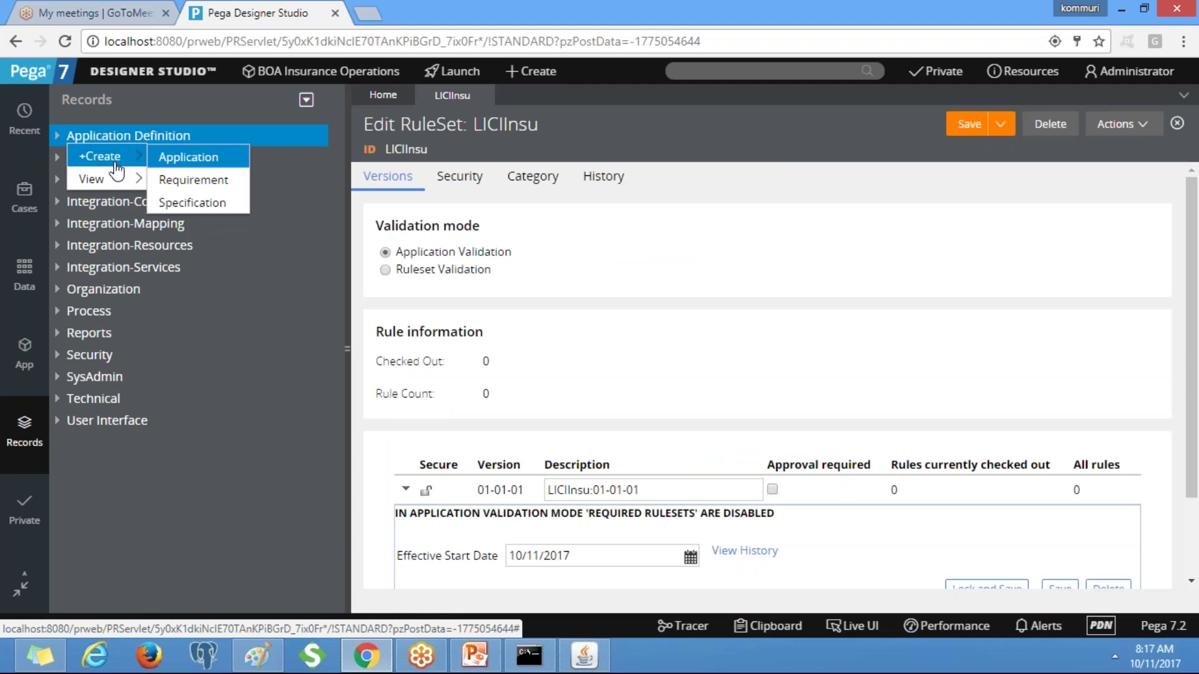
click(199, 159)
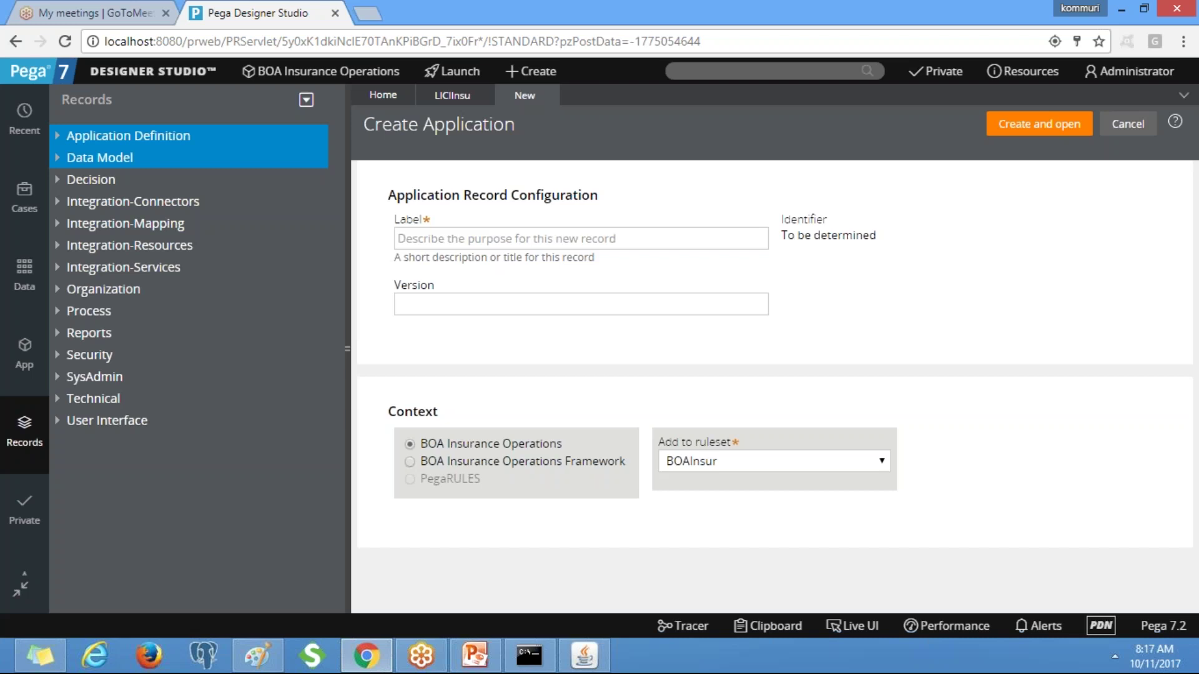
click(643, 236)
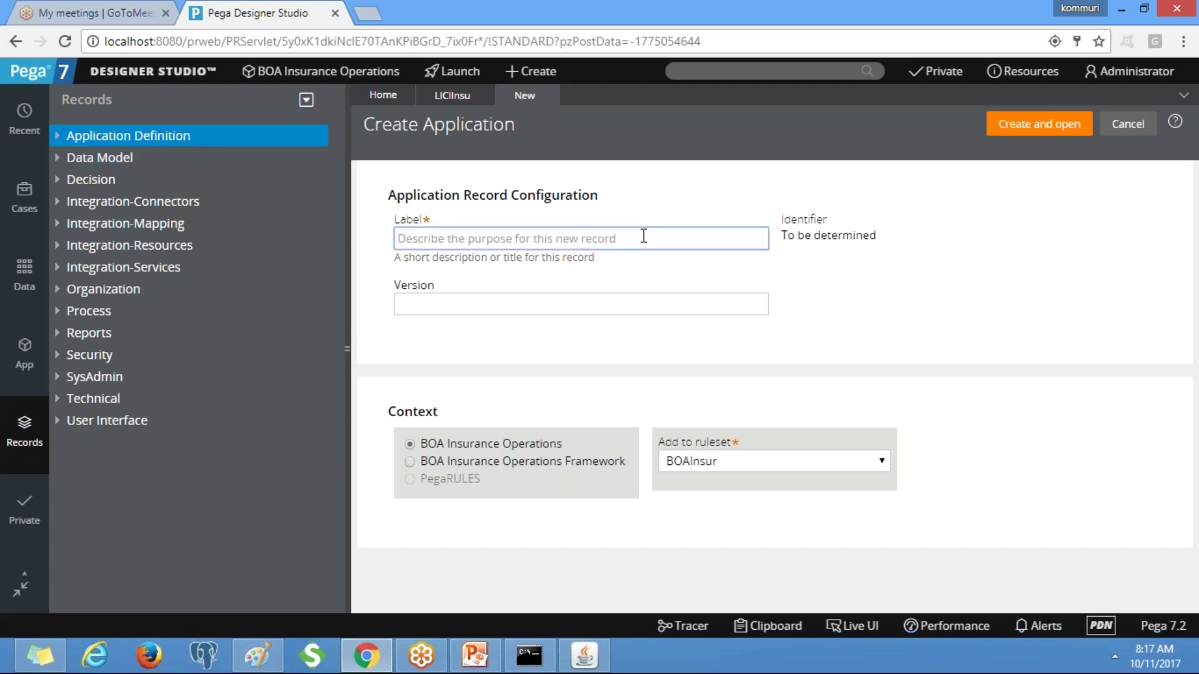
text(LIC)
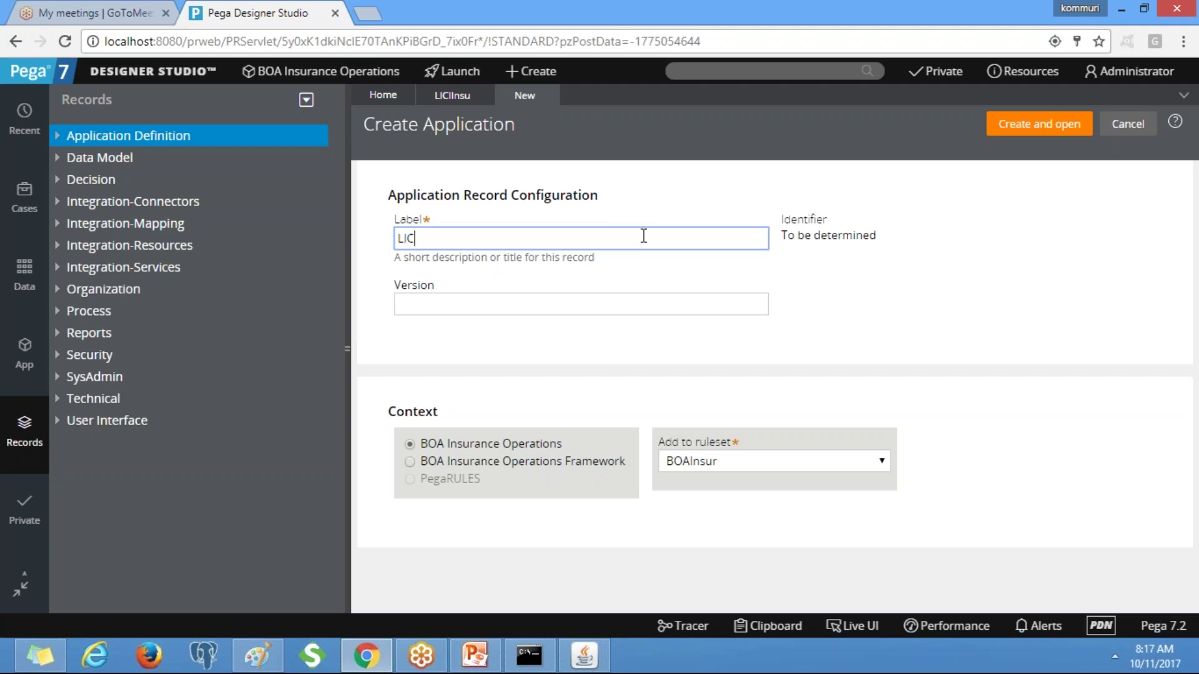
text(IInsu)
click(927, 278)
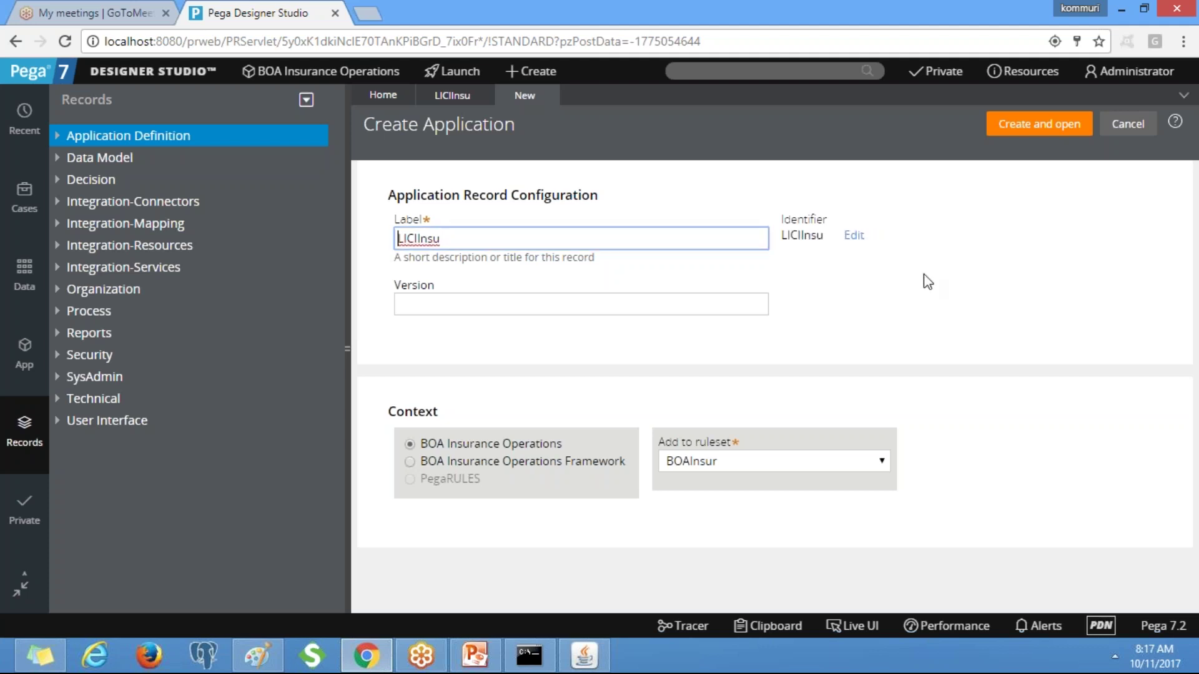
key(Tab)
text(01.01)
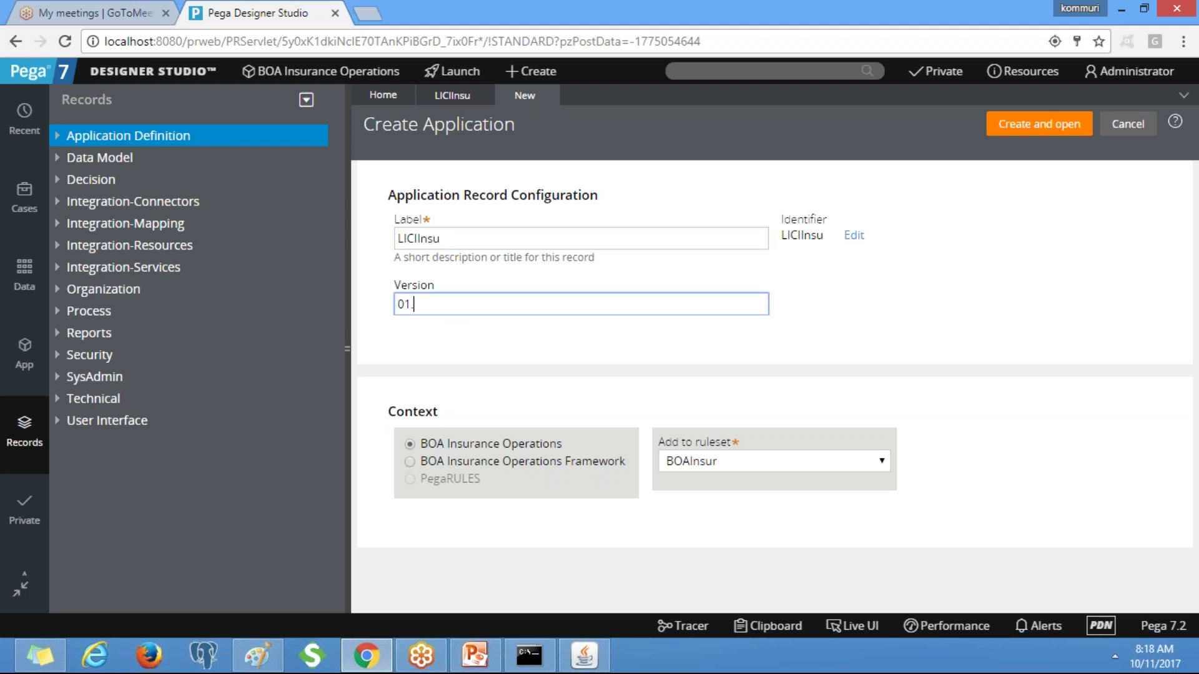
text(.01)
Create the LICIInsu 01.01.01 application and build it on PegaRULES version 07.10.
click(1015, 134)
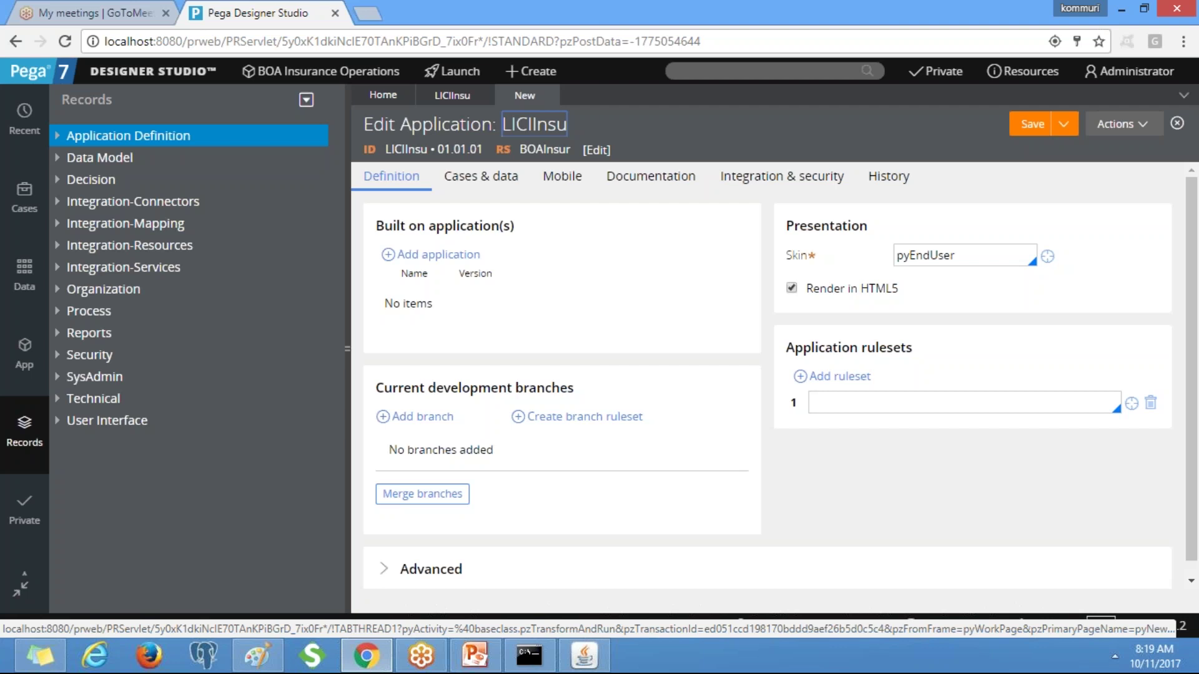
click(455, 256)
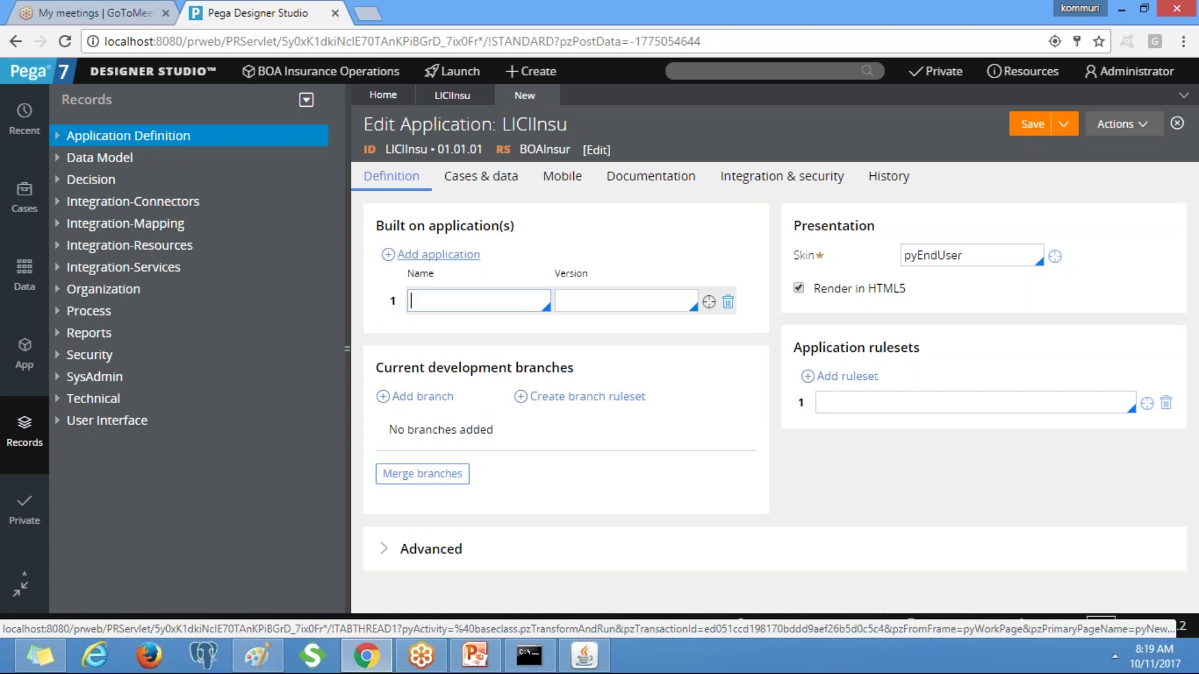
click(465, 300)
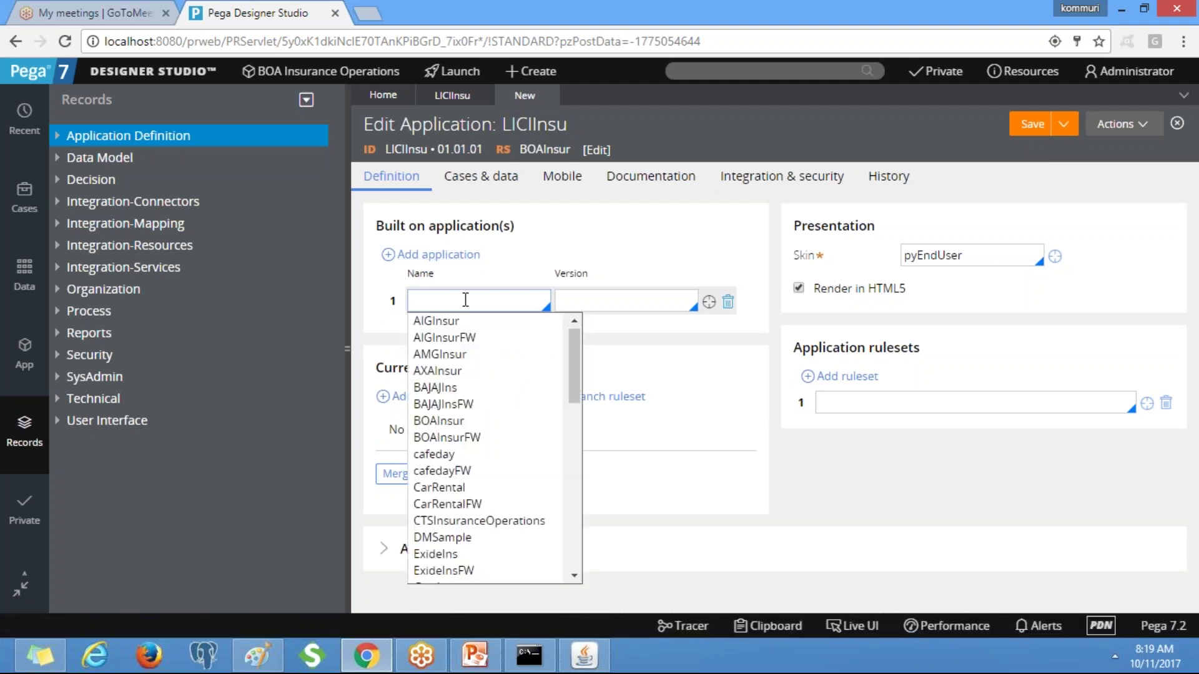
text(Pega)
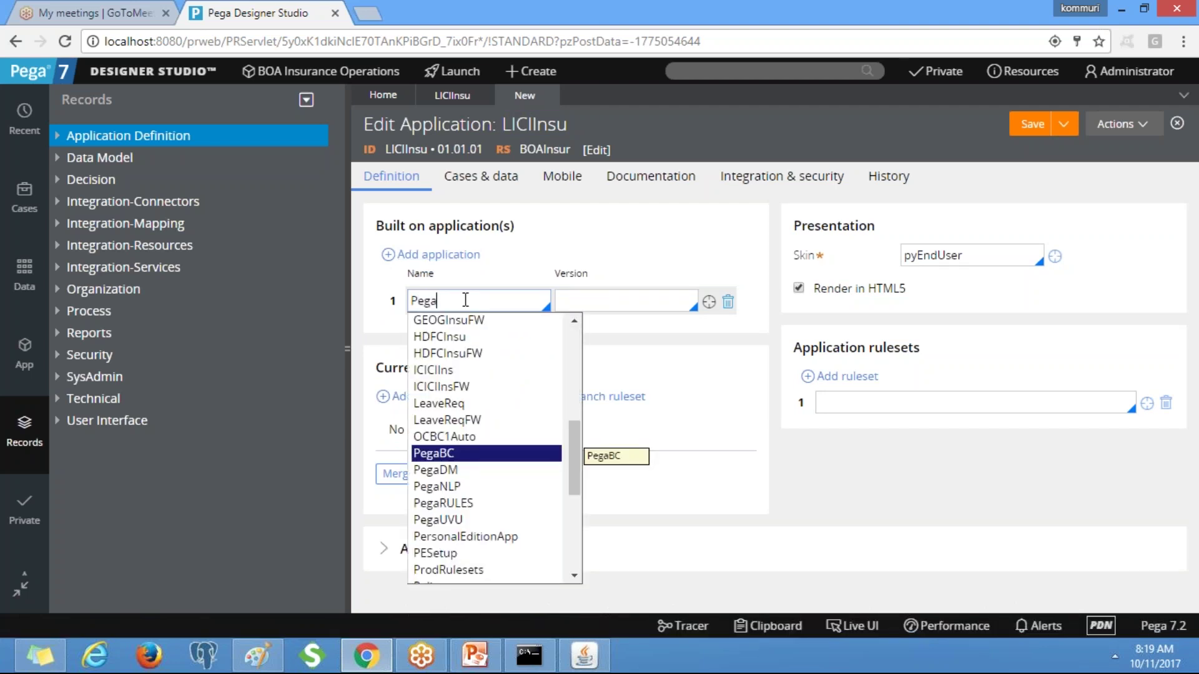
text(R)
key(Return)
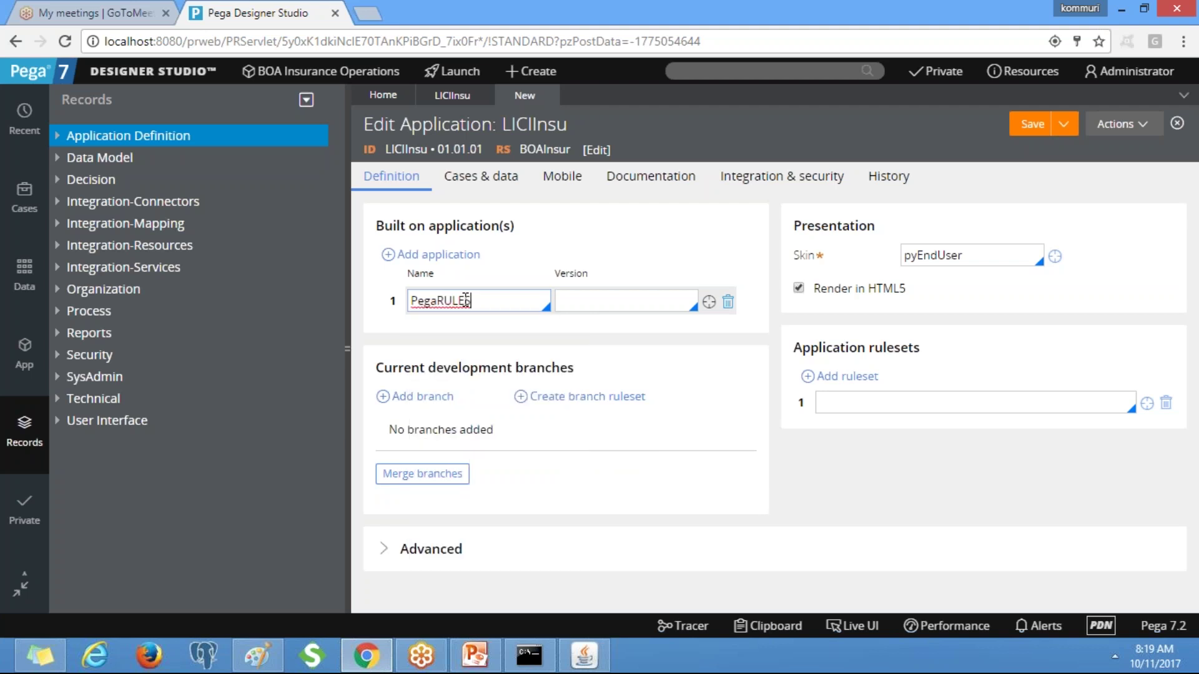
key(Tab)
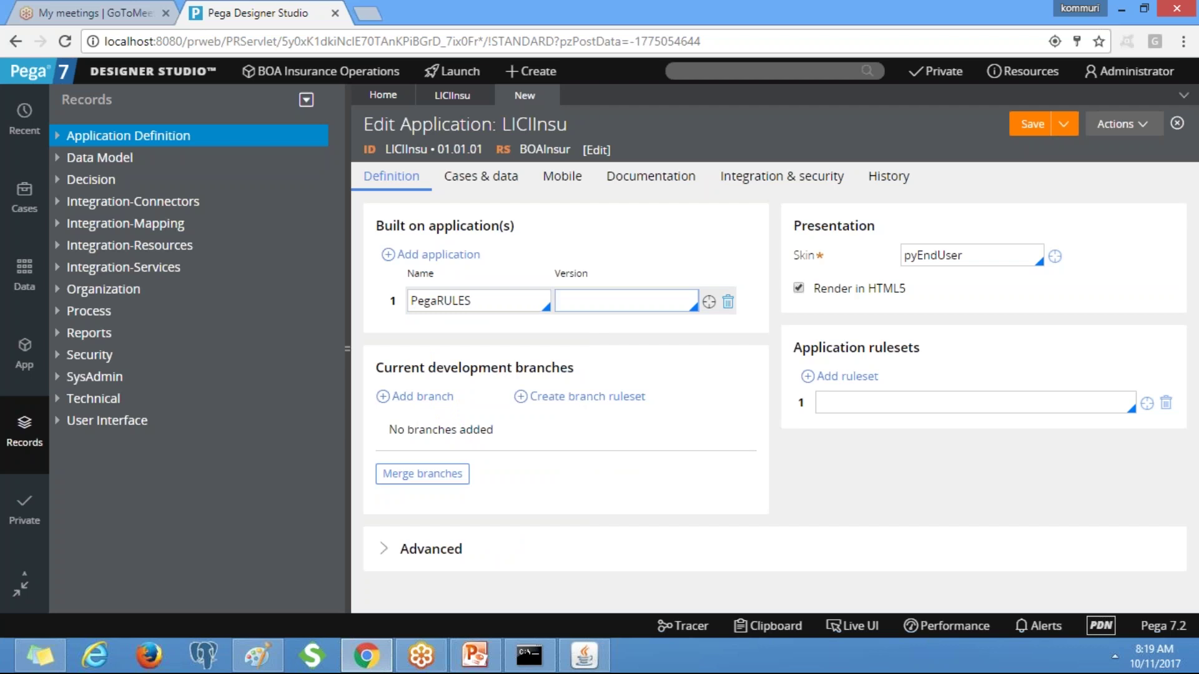
key(Down)
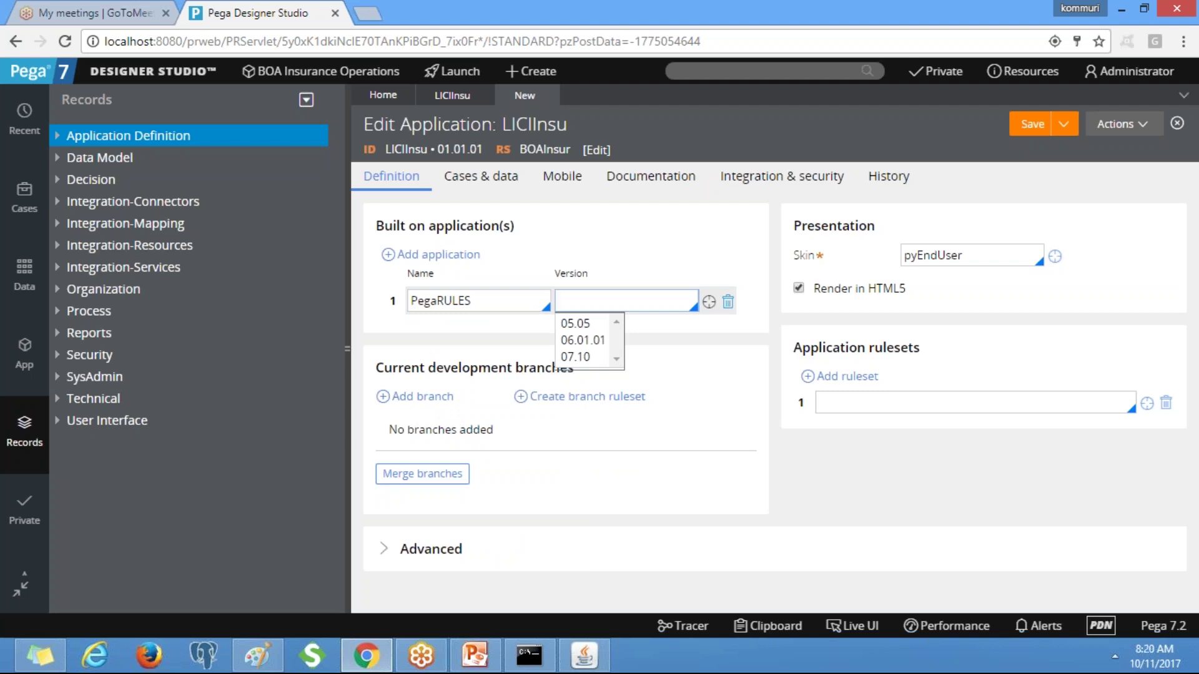
key(Down)
key(Down)
key(Down)
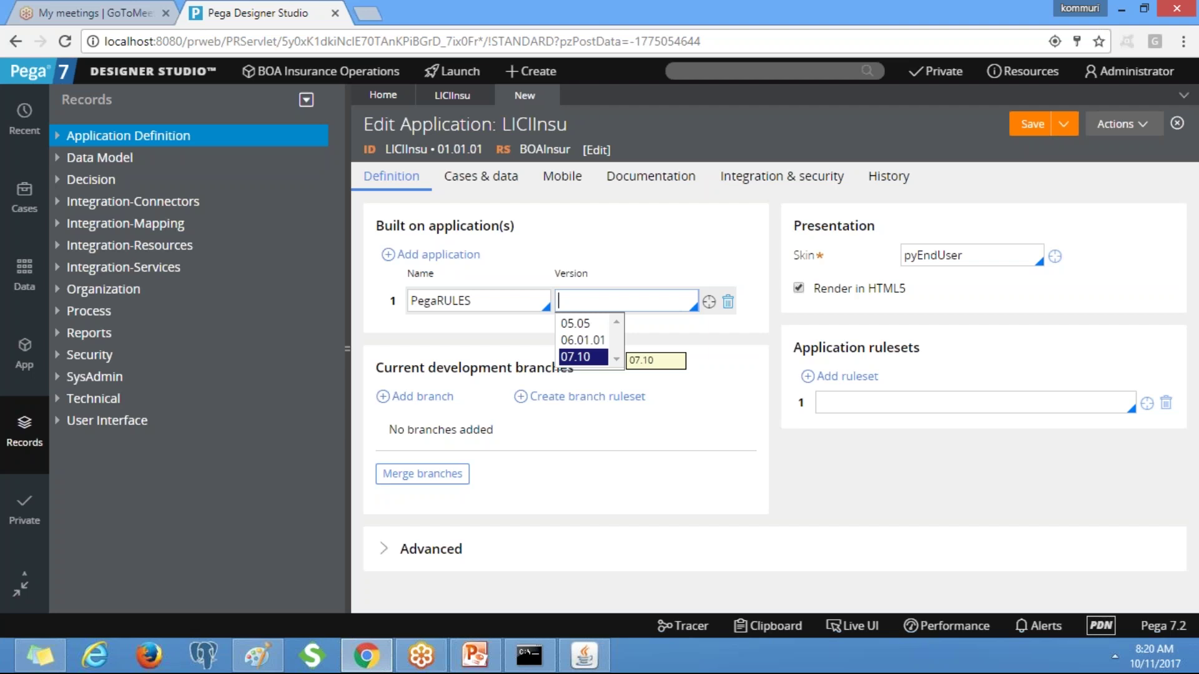
key(Return)
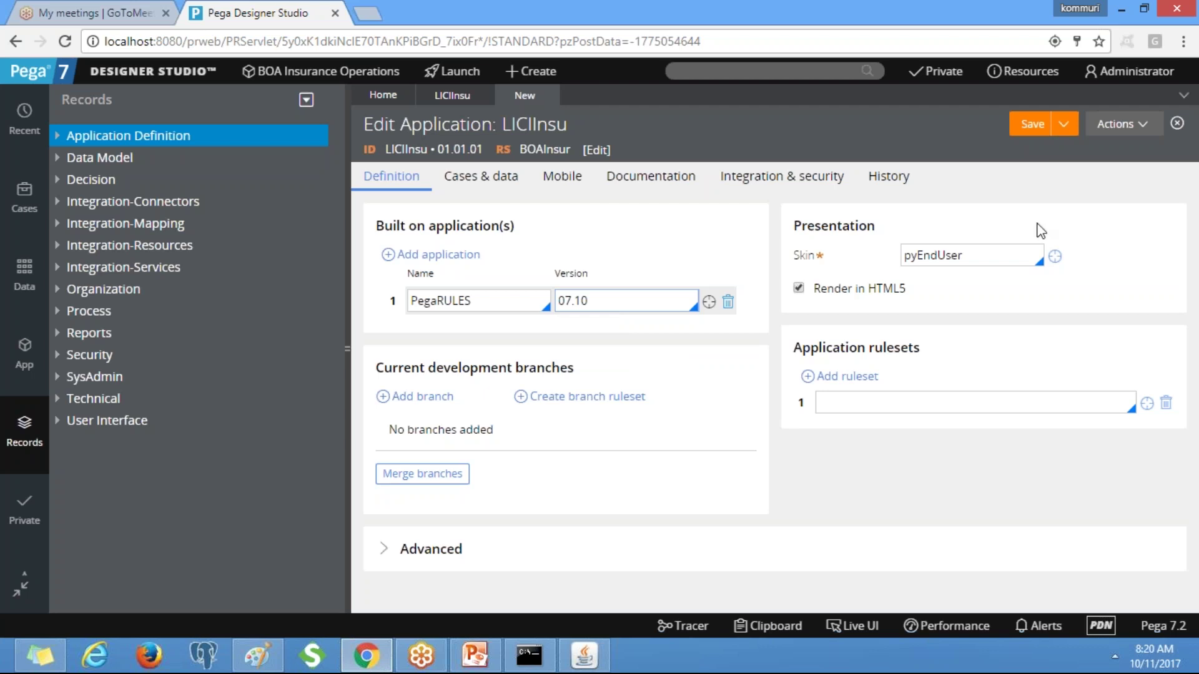
Add LICIInsu as the application ruleset and try saving, which fails for a missing version.
click(867, 403)
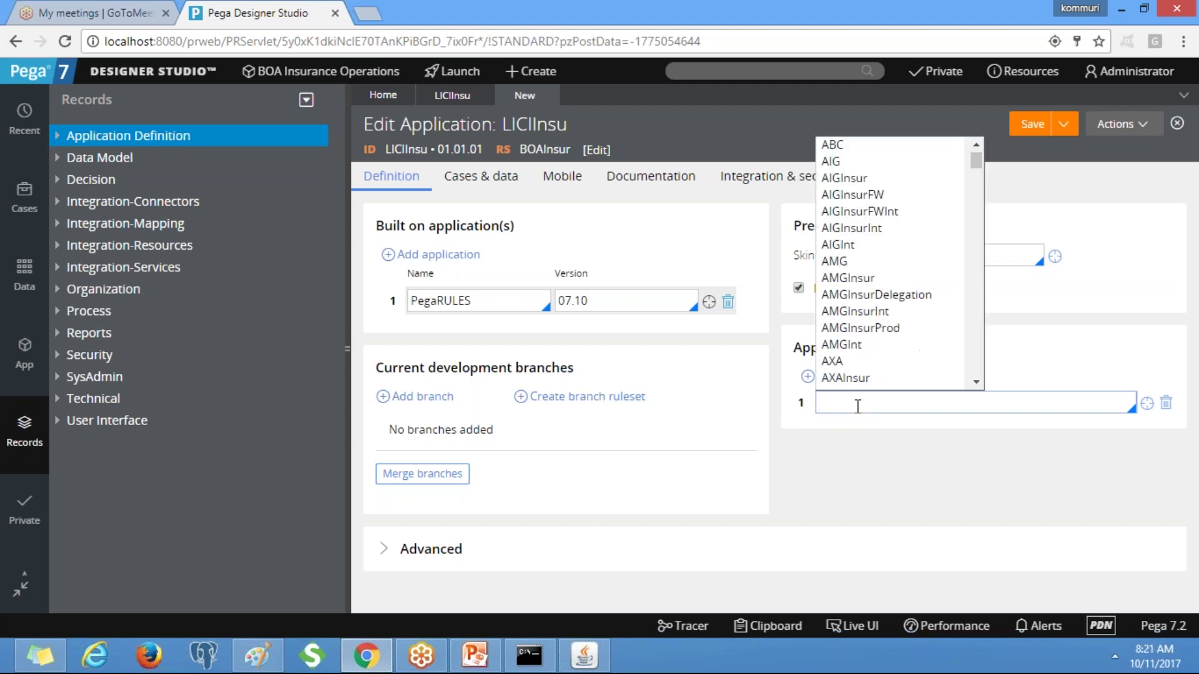
text(LI)
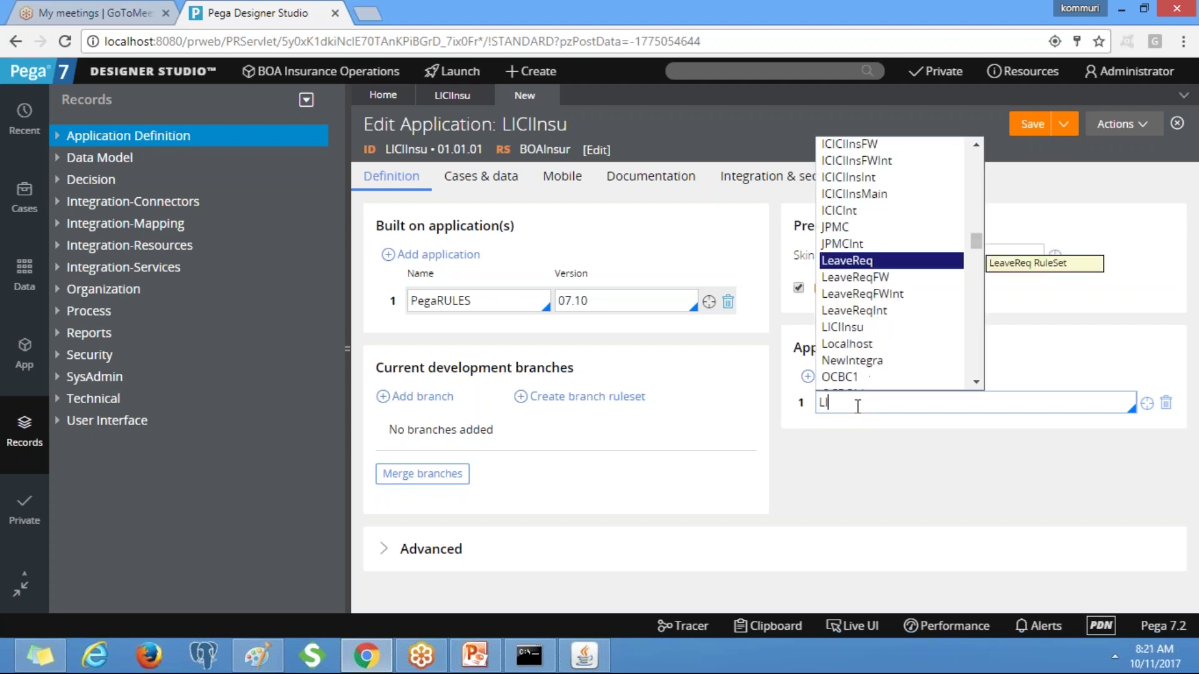
key(Return)
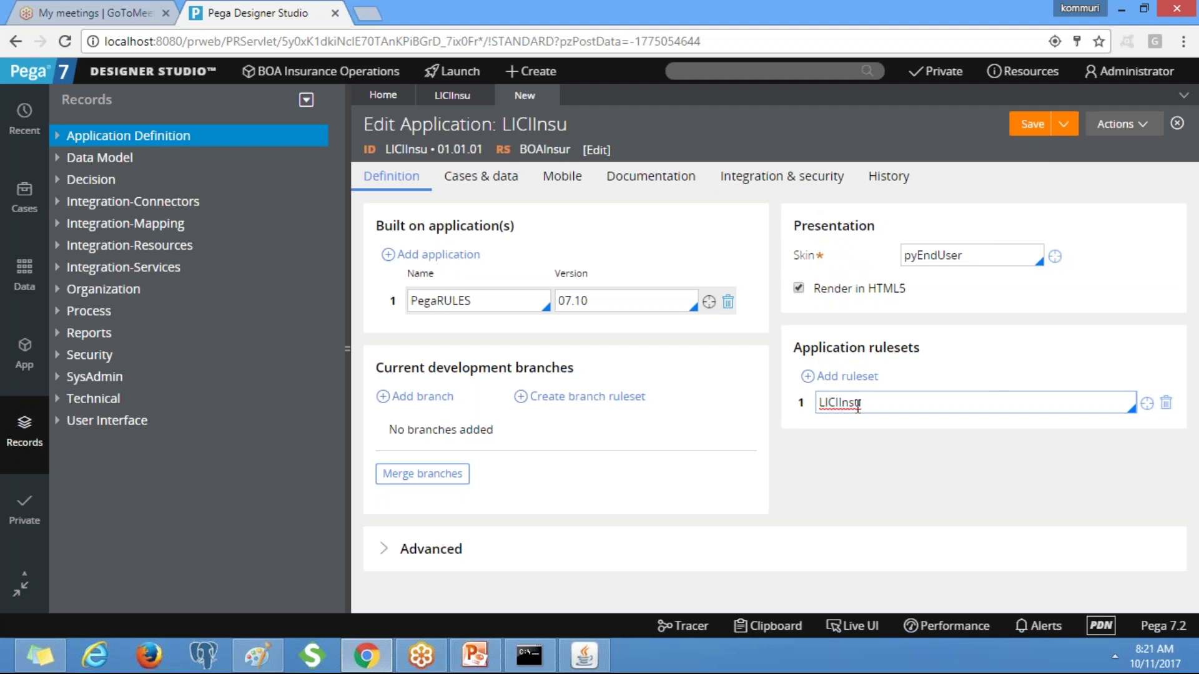
click(1027, 128)
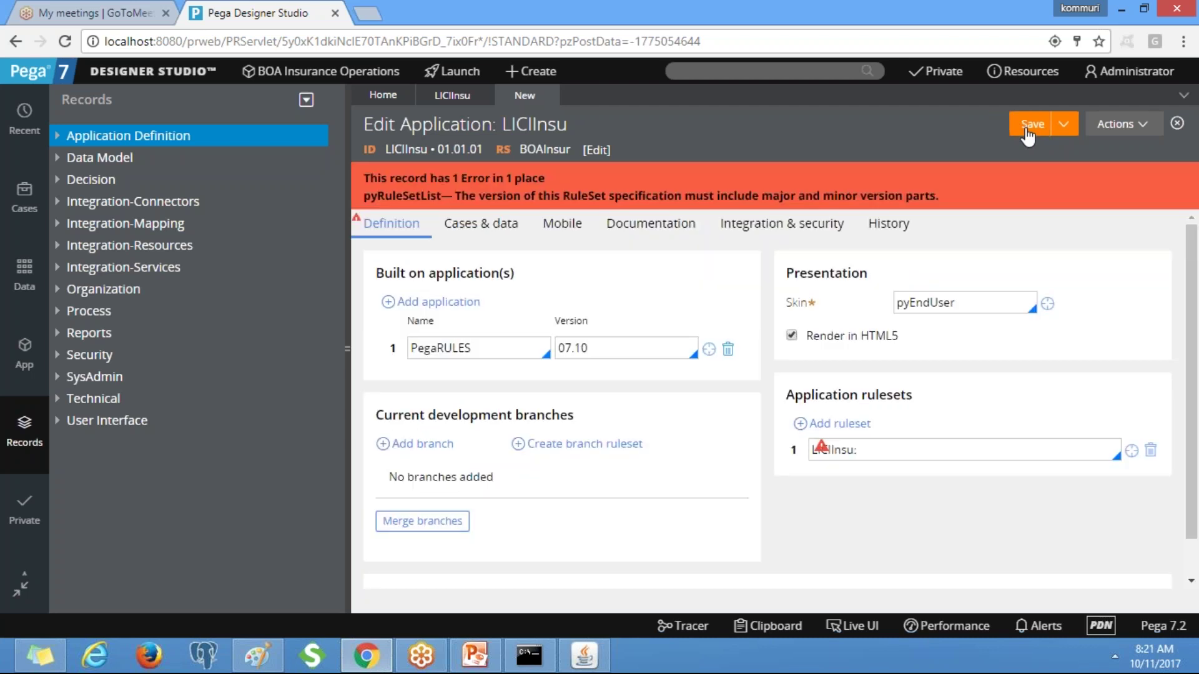
Set the application ruleset to LICIInsu:01-01-01, copied from the ruleset description, and save.
click(879, 451)
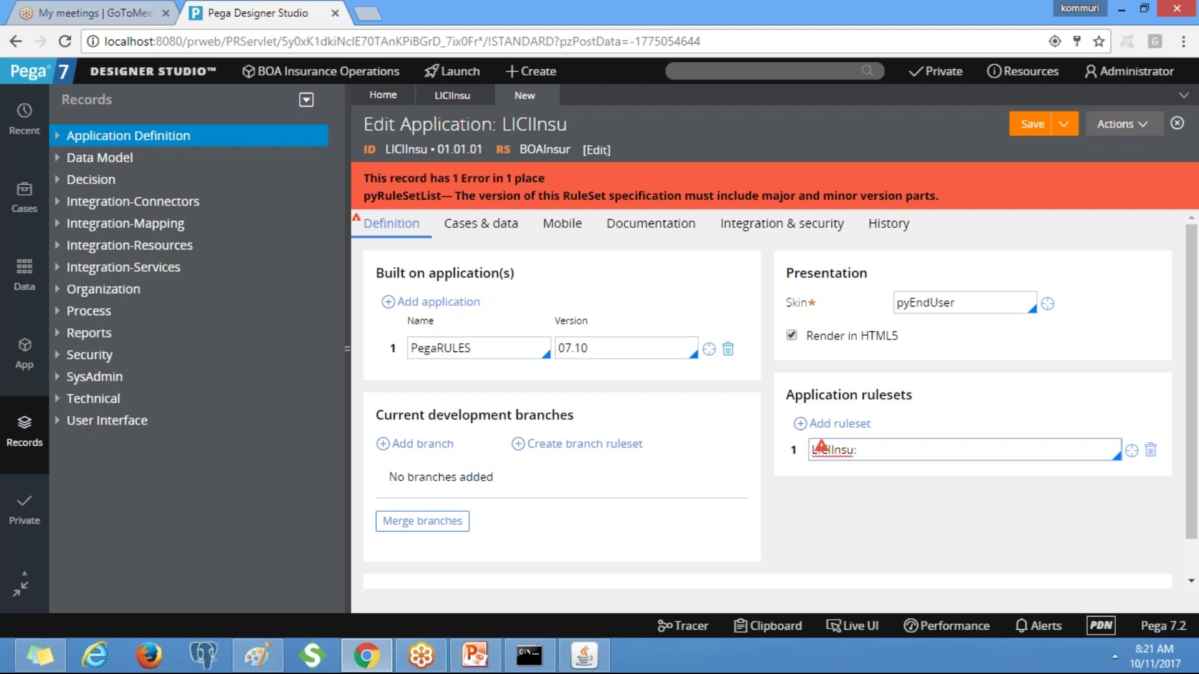
text(01-01-01)
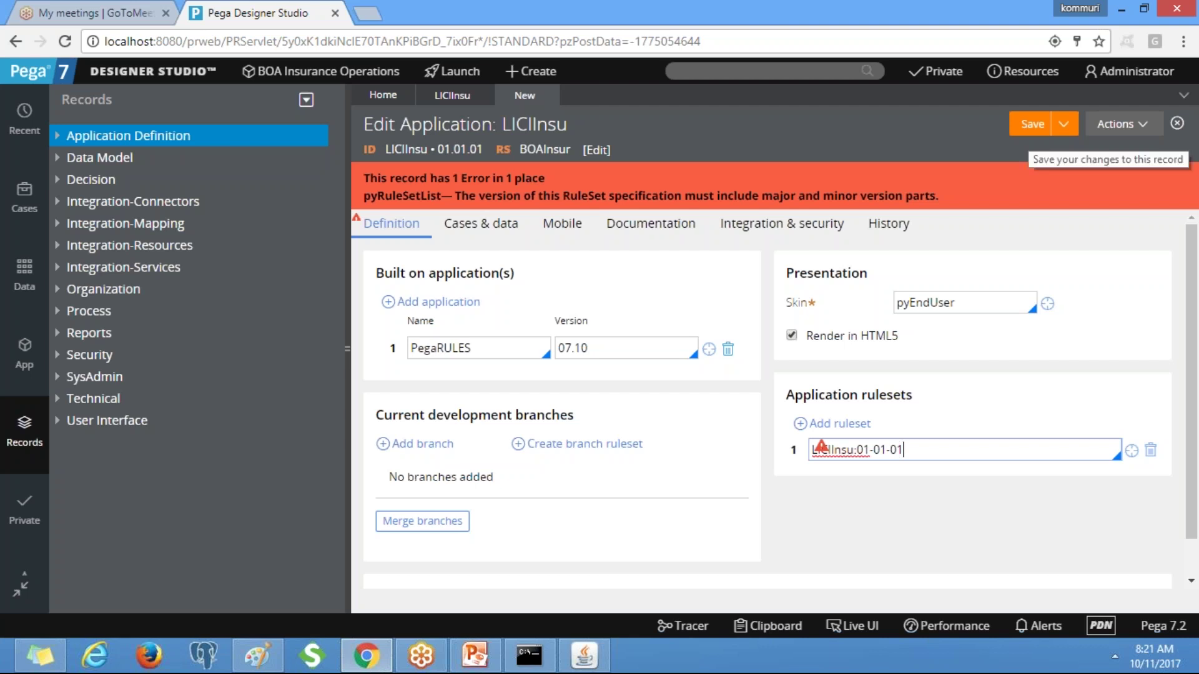
click(1132, 450)
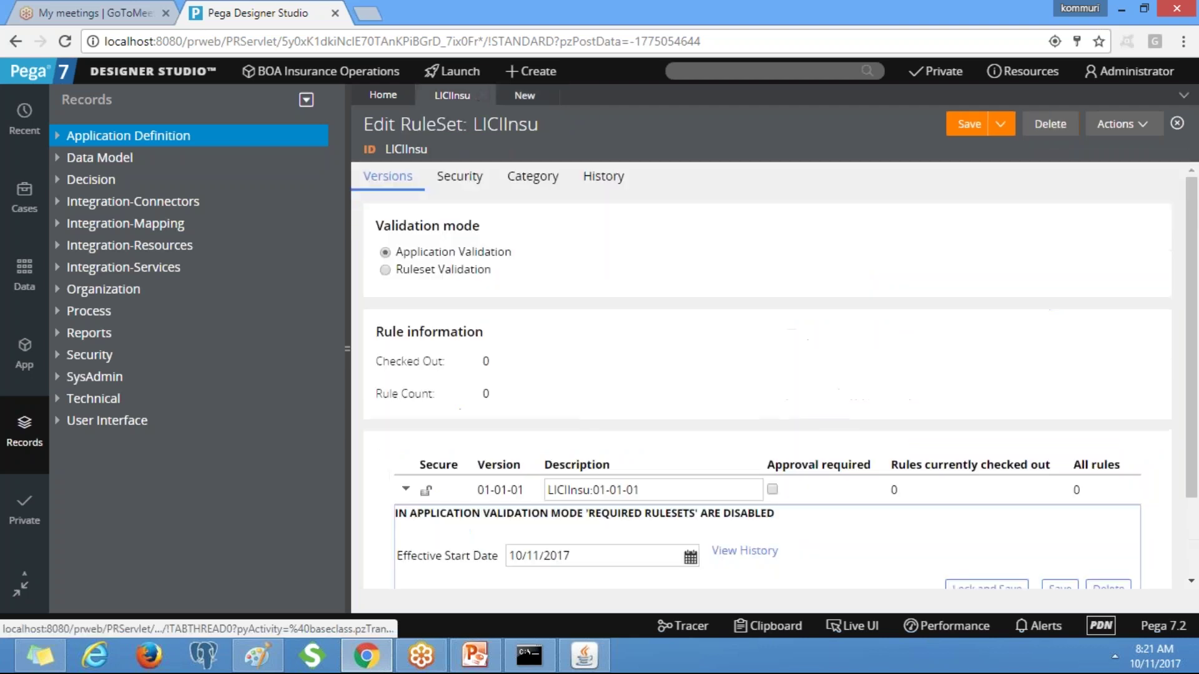
click(654, 490)
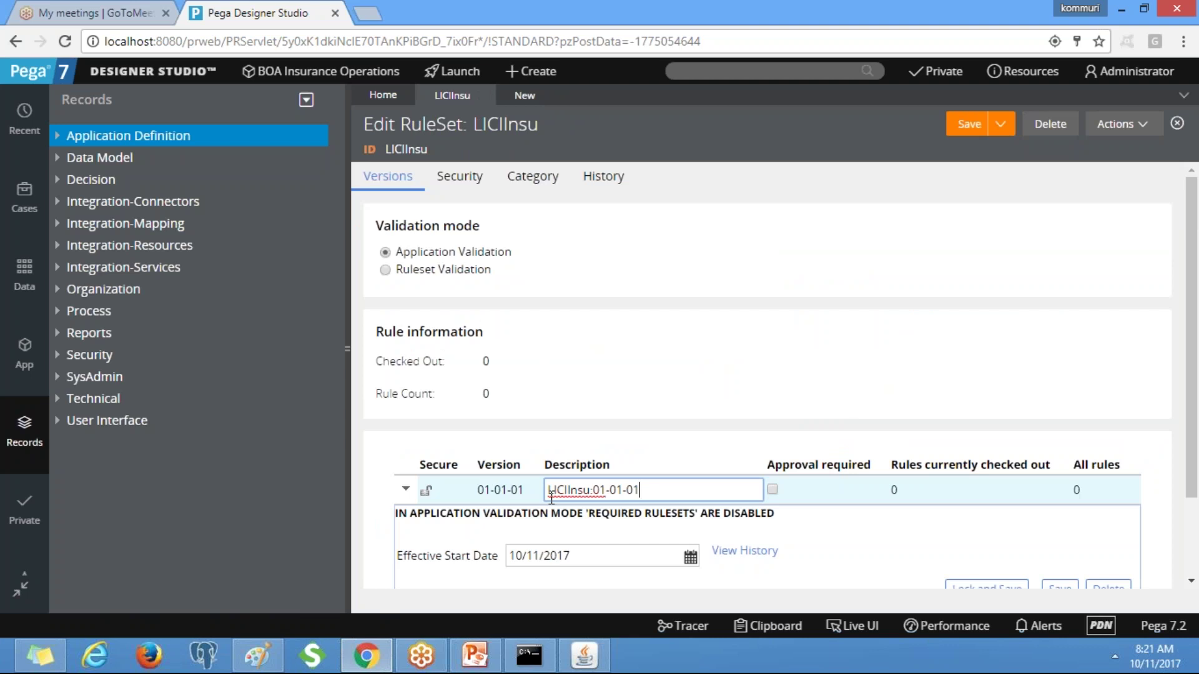
key(ctrl+a)
key(ctrl+c)
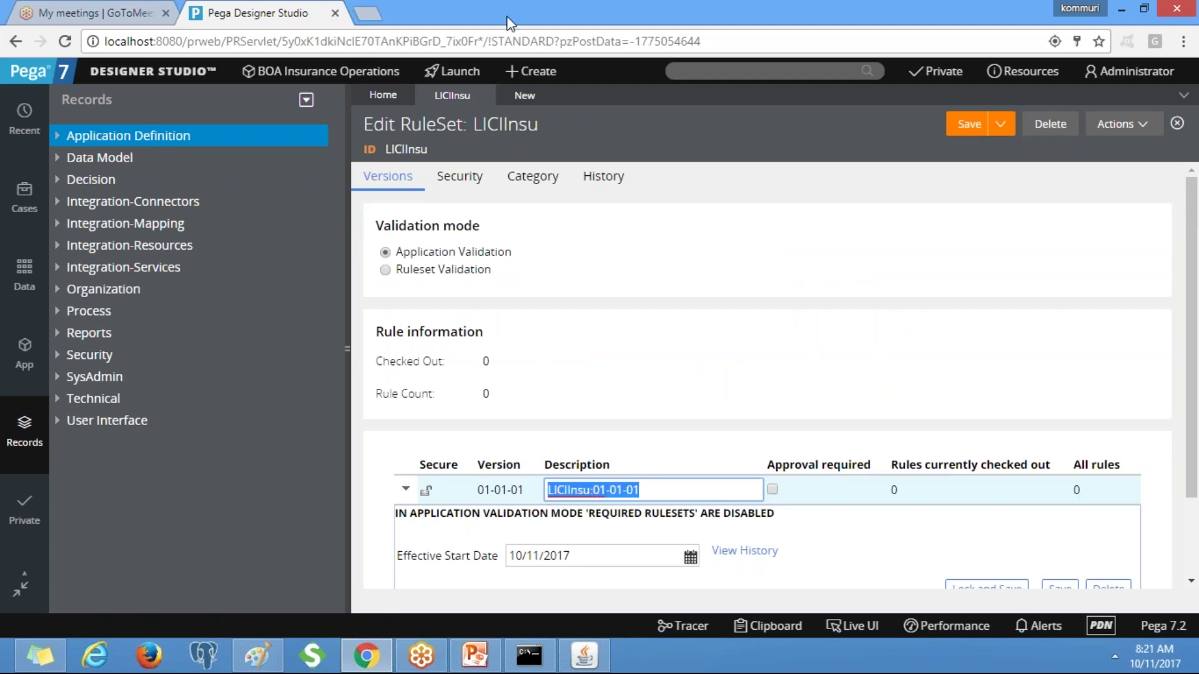
click(523, 94)
drag(913, 450, 726, 452)
key(ctrl+v)
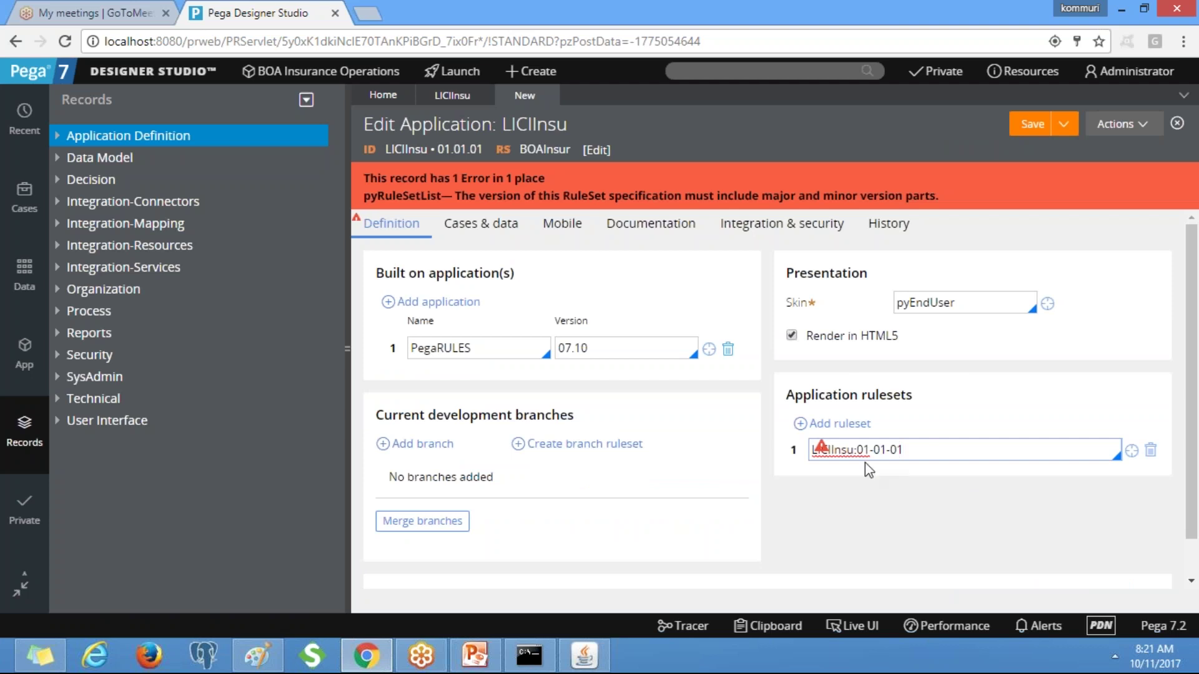
click(1032, 127)
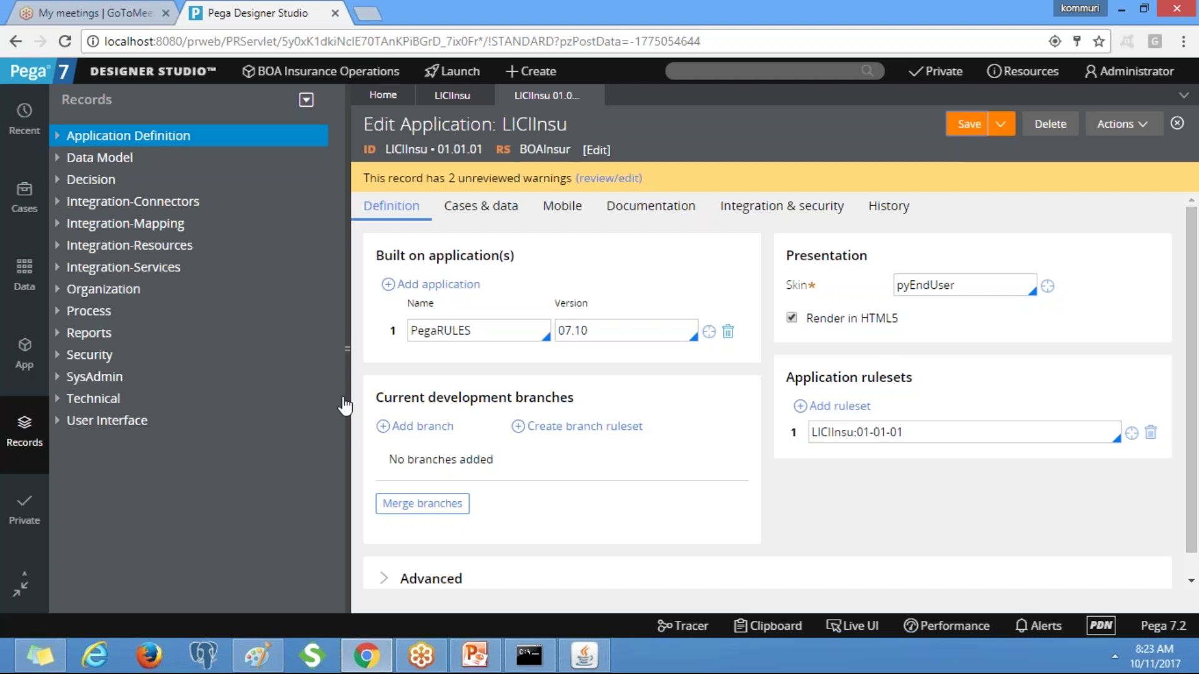
Start a new Access Group record from the SysAdmin Security +Create menu.
right_click(105, 386)
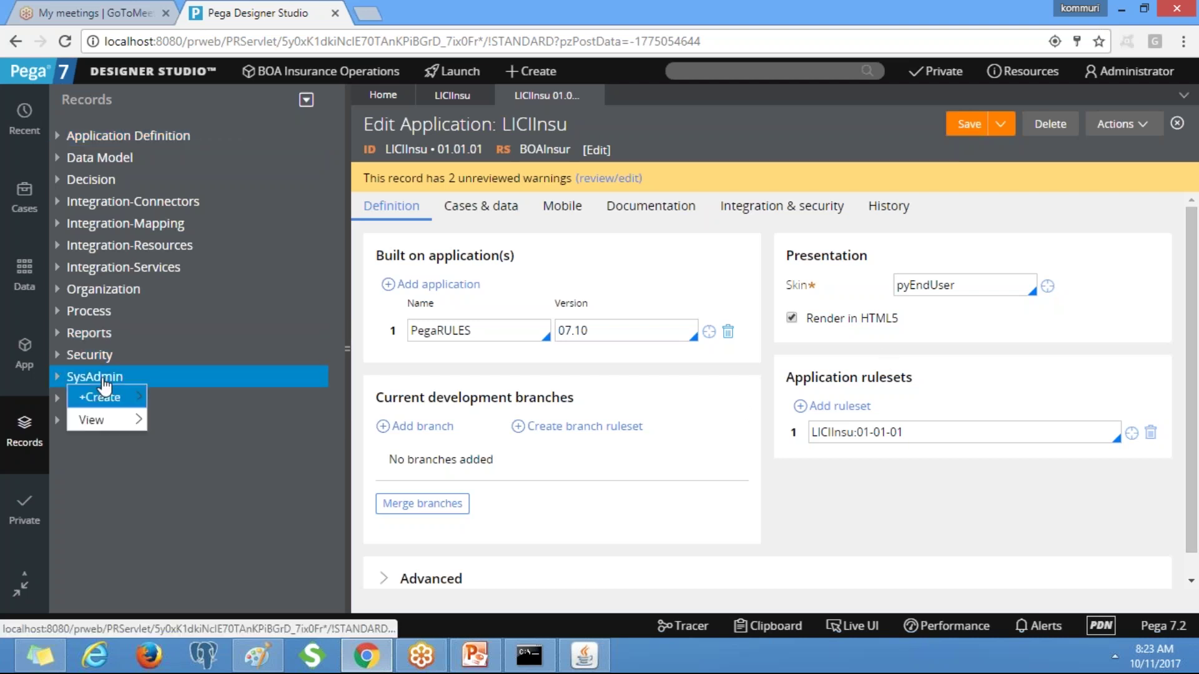
right_click(96, 361)
mouse_move(106, 376)
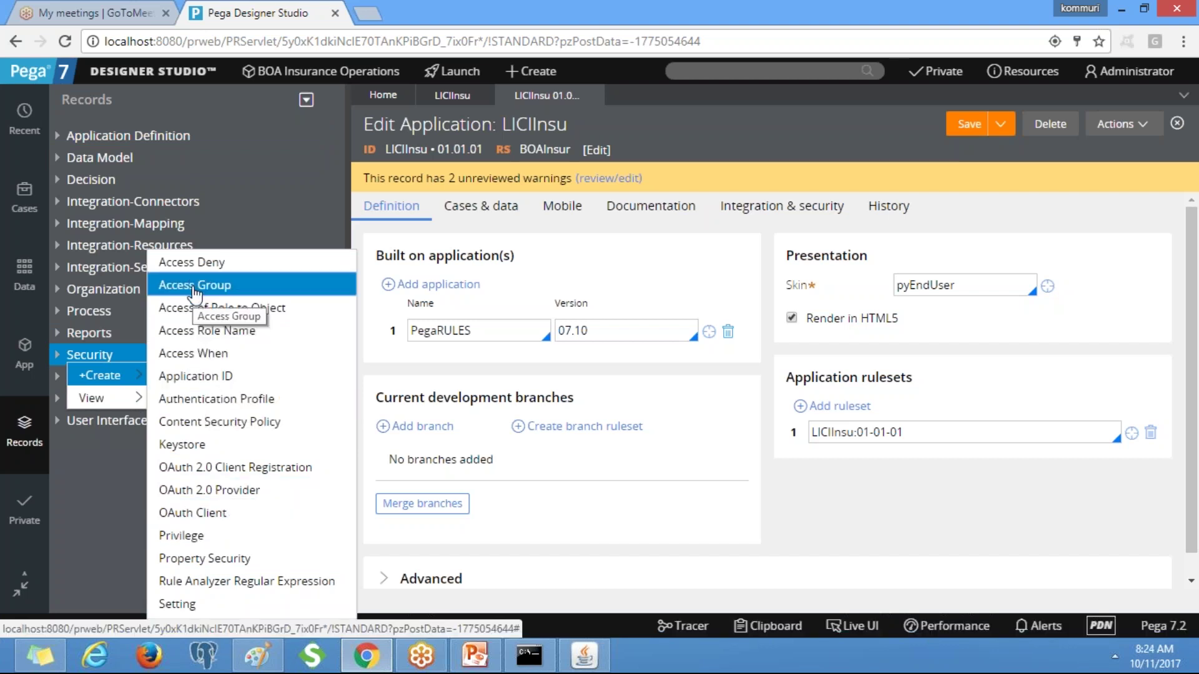
click(194, 286)
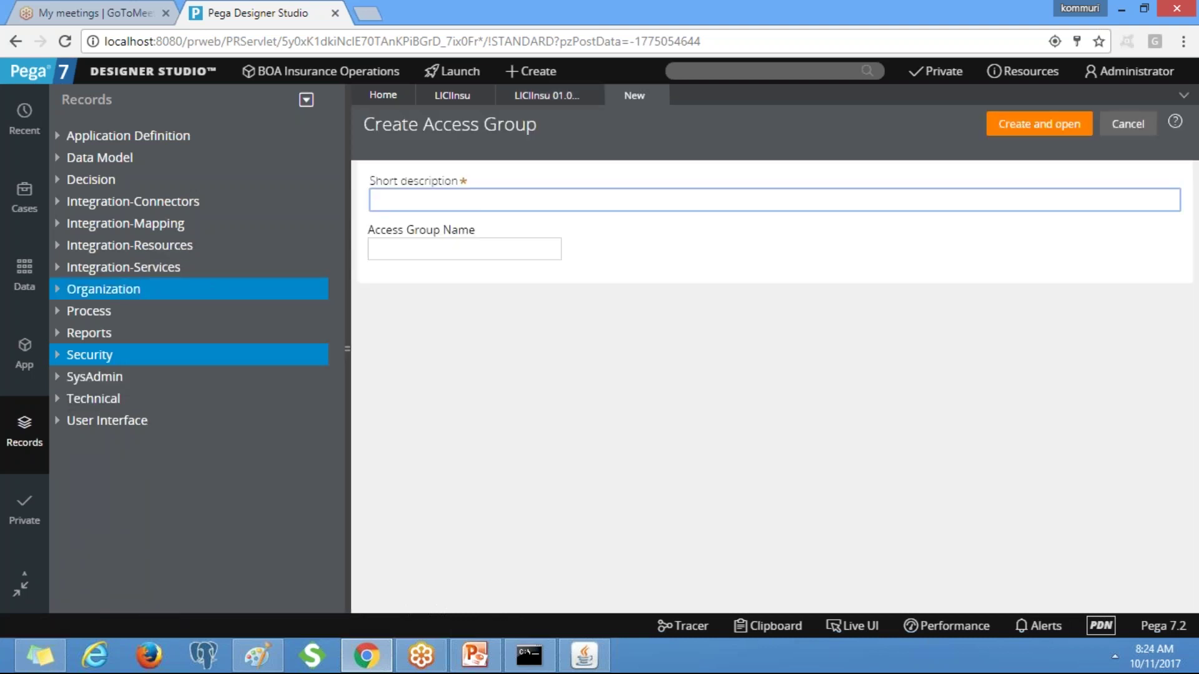
Enter 'LICI Access Group for Developers' as the access group's short description.
click(464, 203)
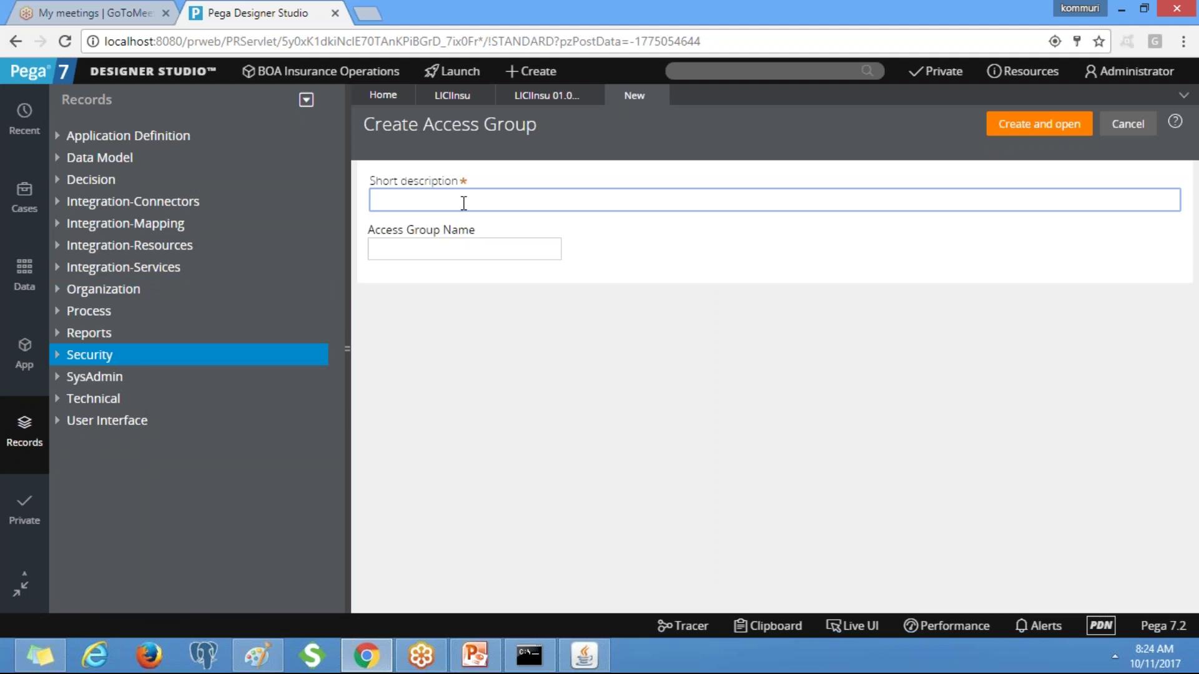
text(Access Group for Developers)
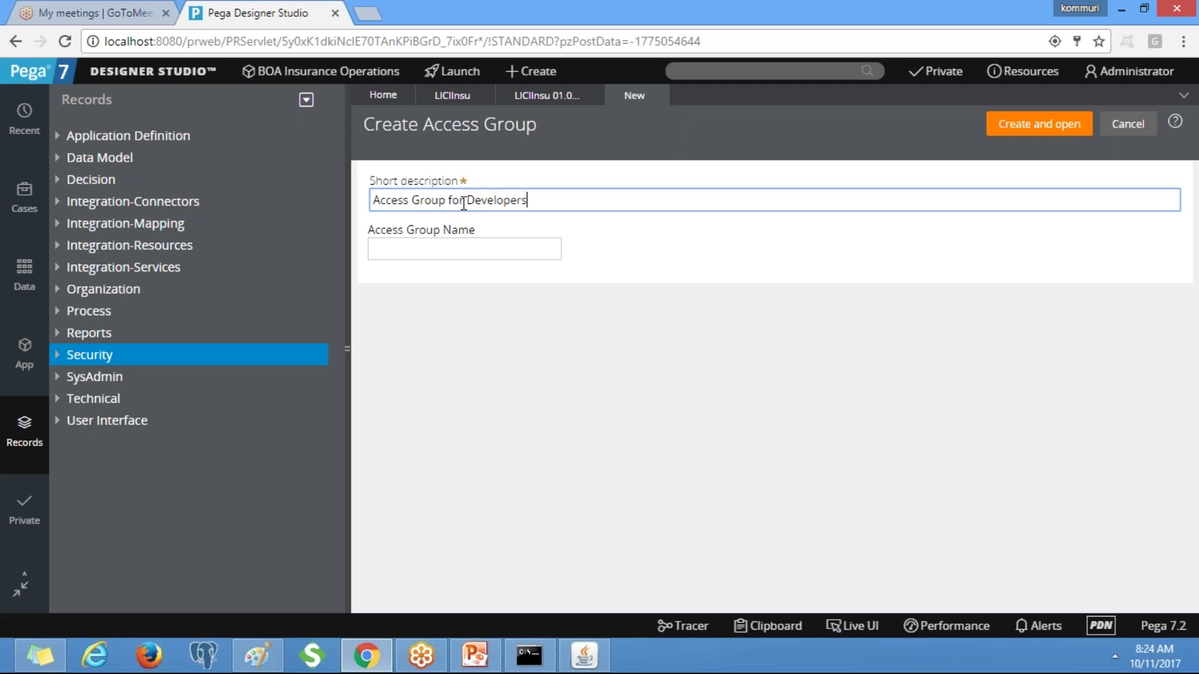
click(377, 200)
text(LICIC)
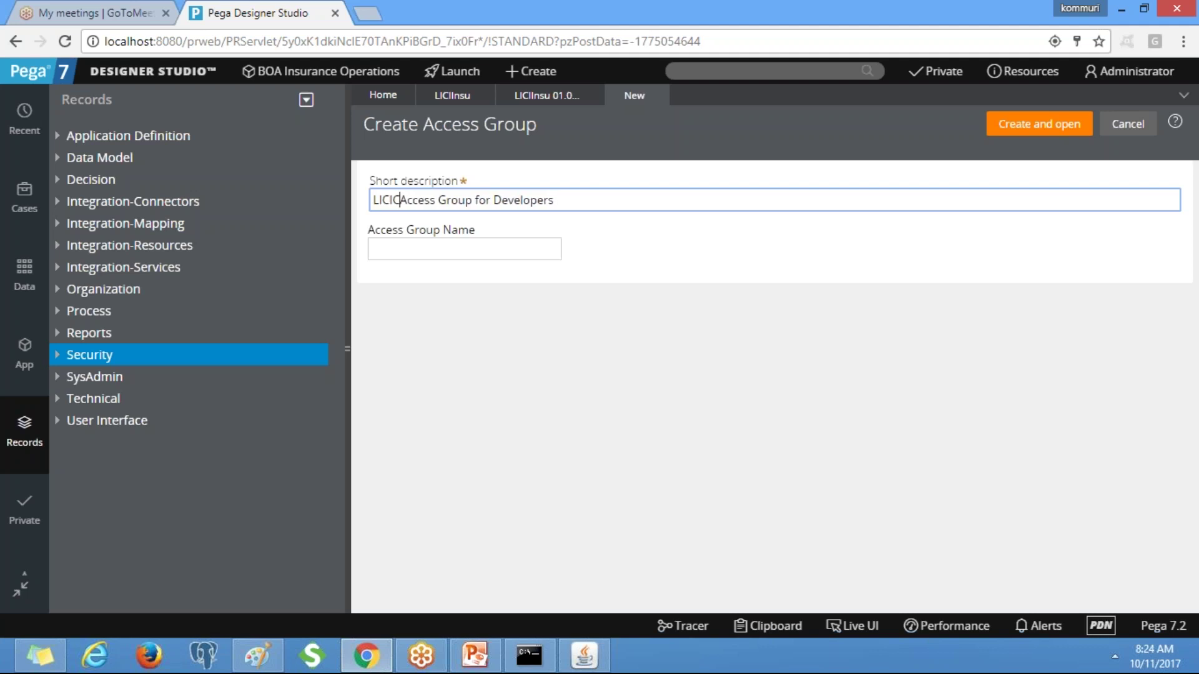
key(BackSpace)
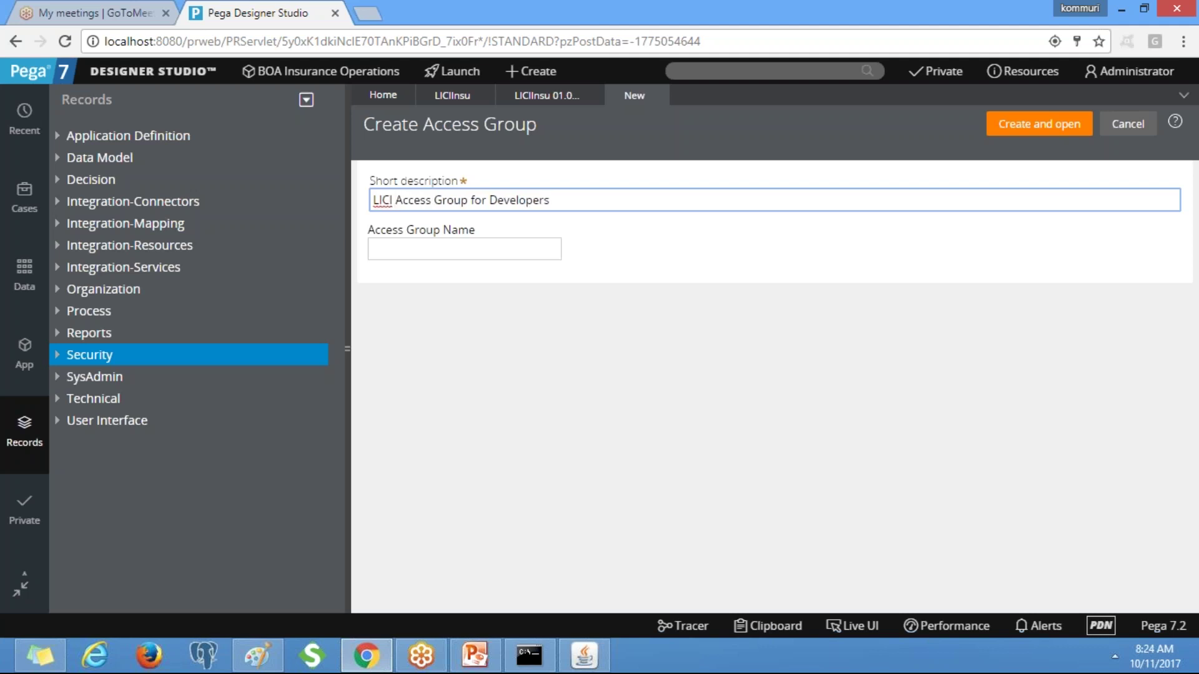
key(Tab)
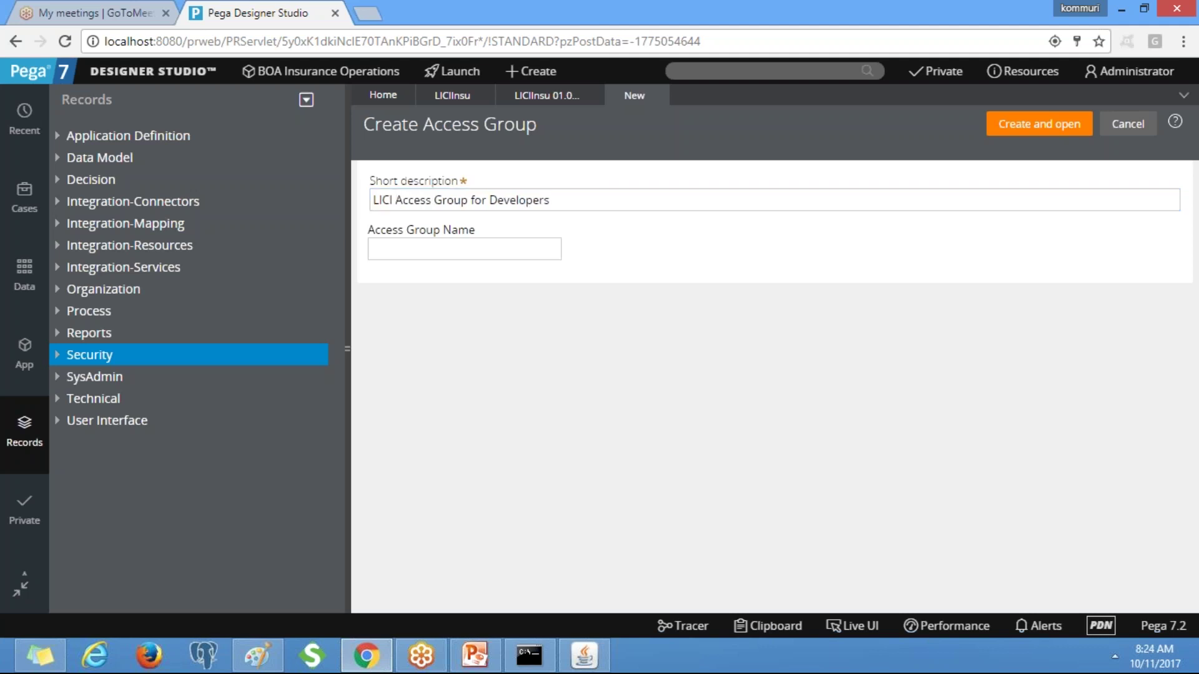
click(421, 256)
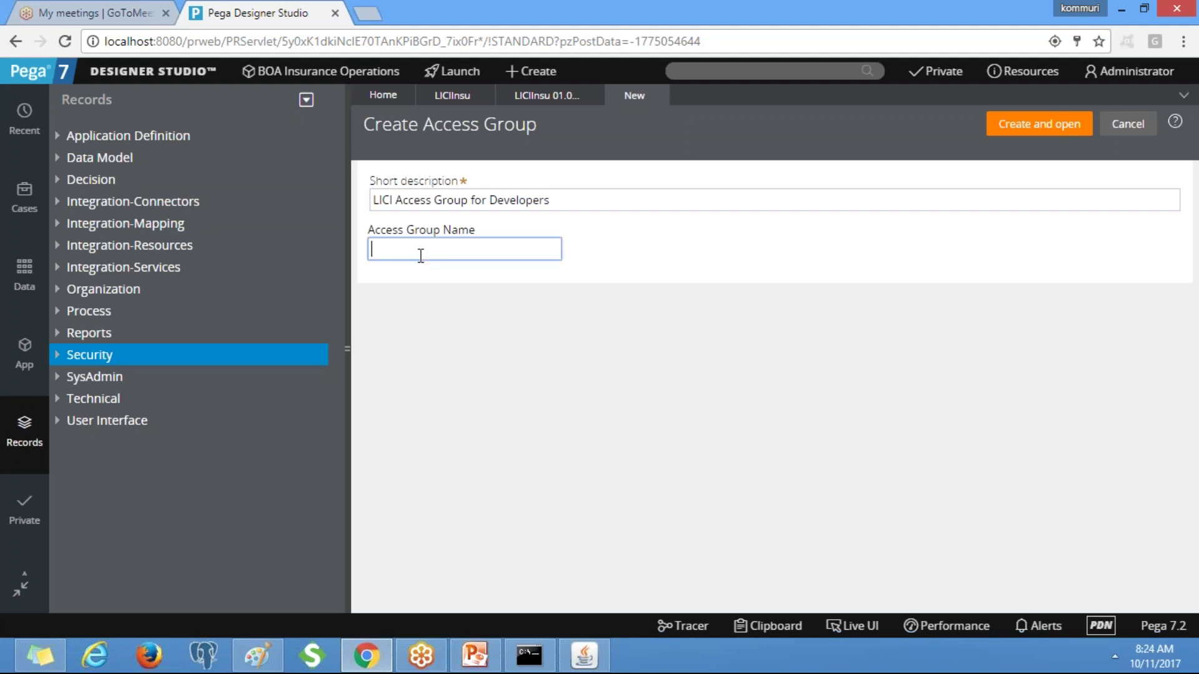
Enter 'LICIInsu:Administrators' as the access group name and create the record.
text(LICIInsu)
text(:Administrators)
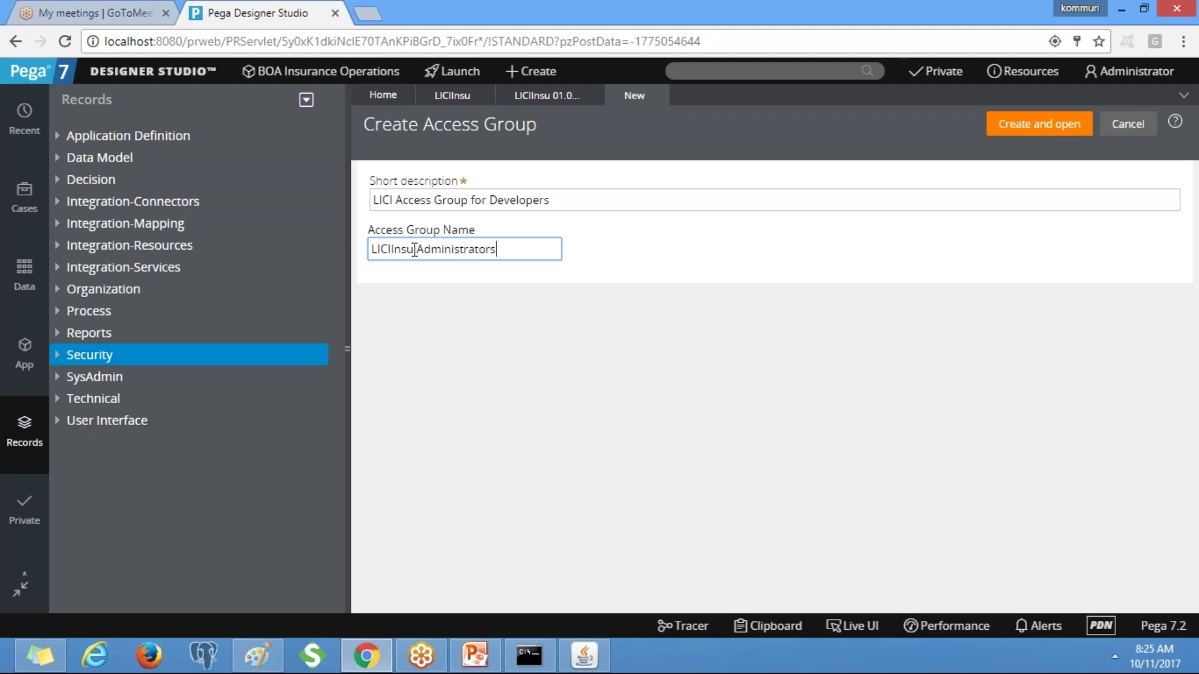
double_click(388, 249)
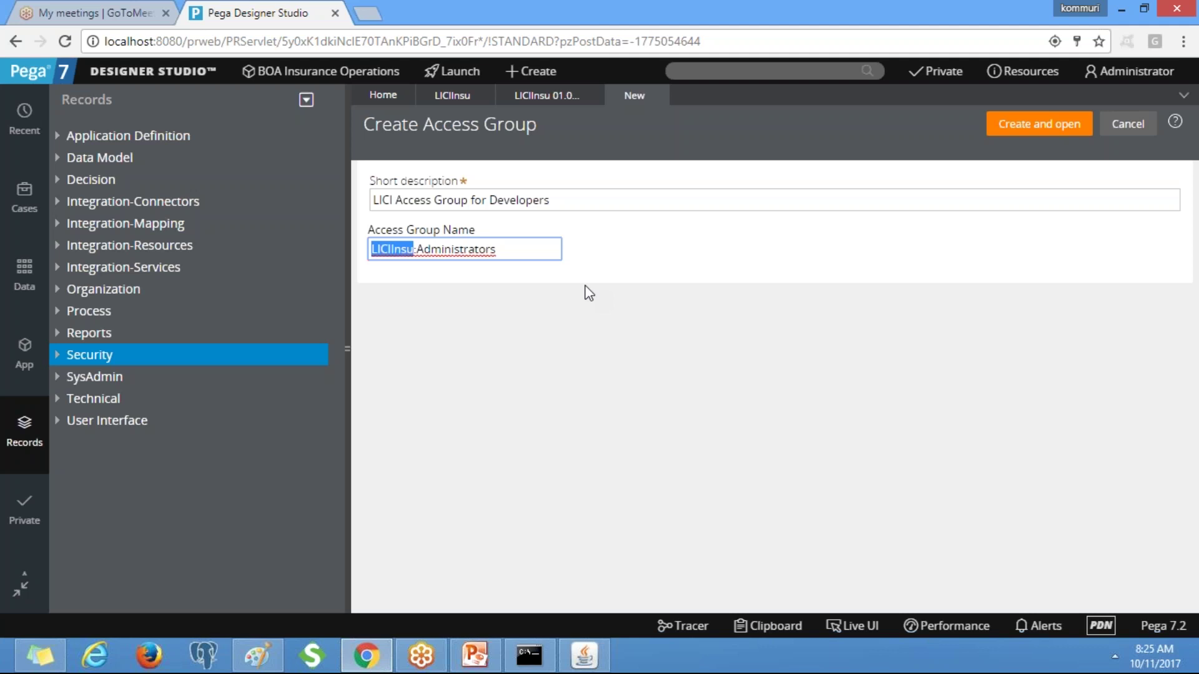
click(388, 250)
triple_click(469, 250)
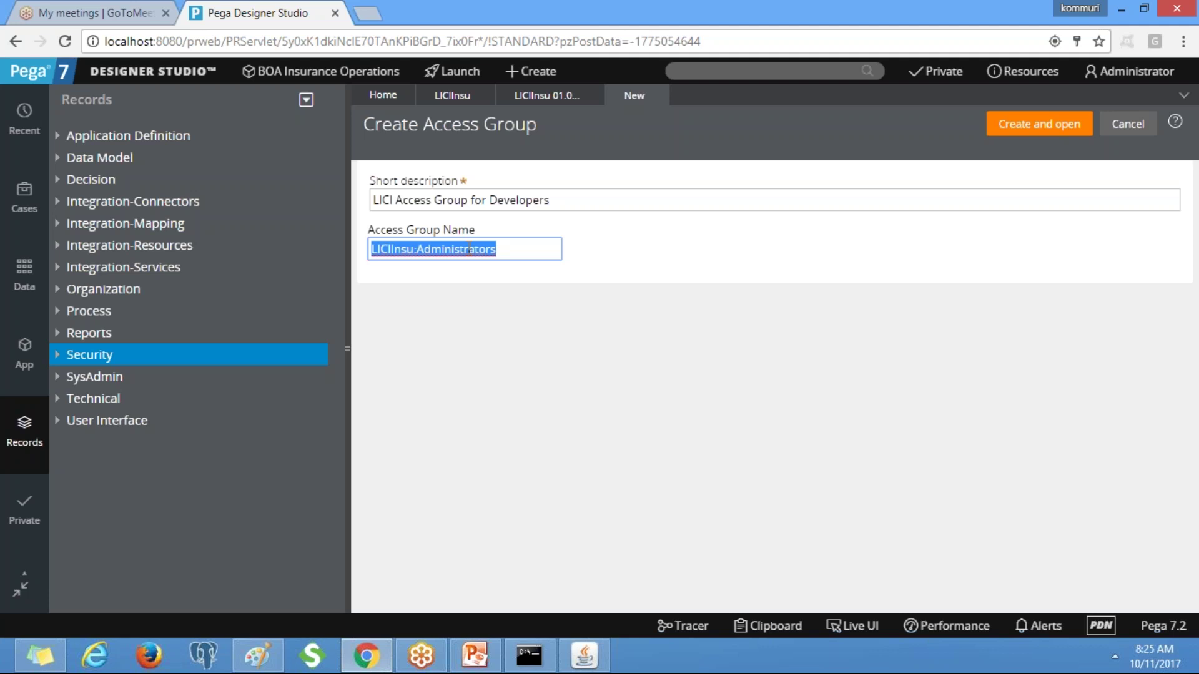
click(417, 250)
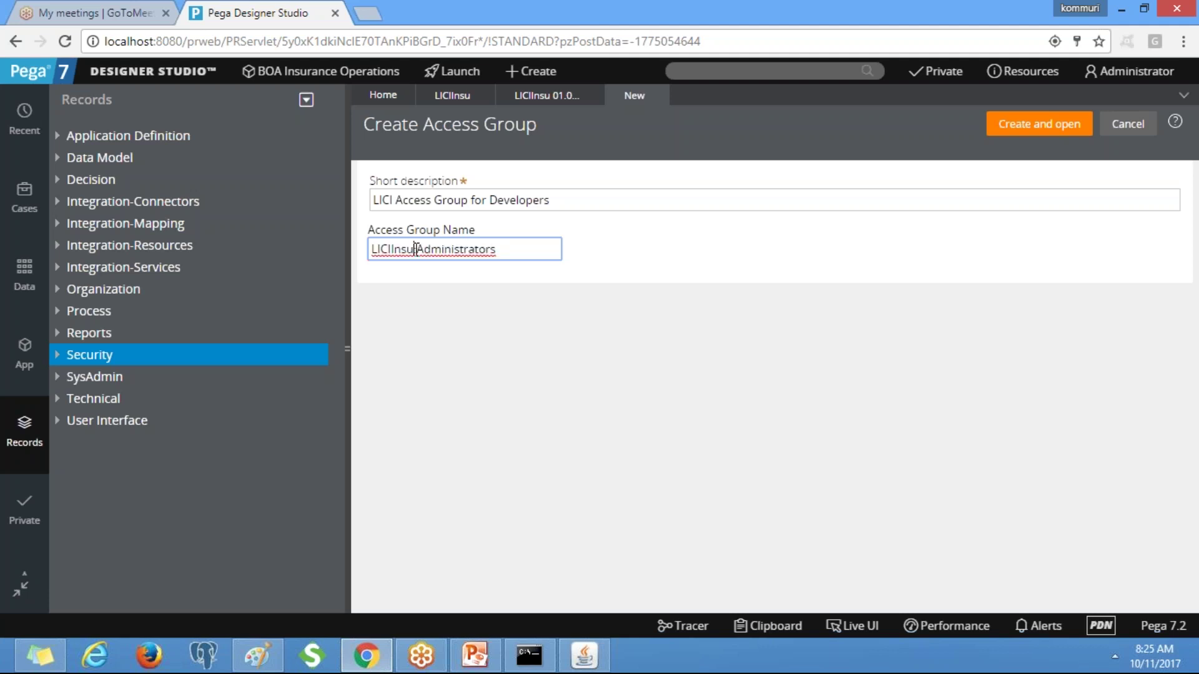
drag(415, 250, 513, 244)
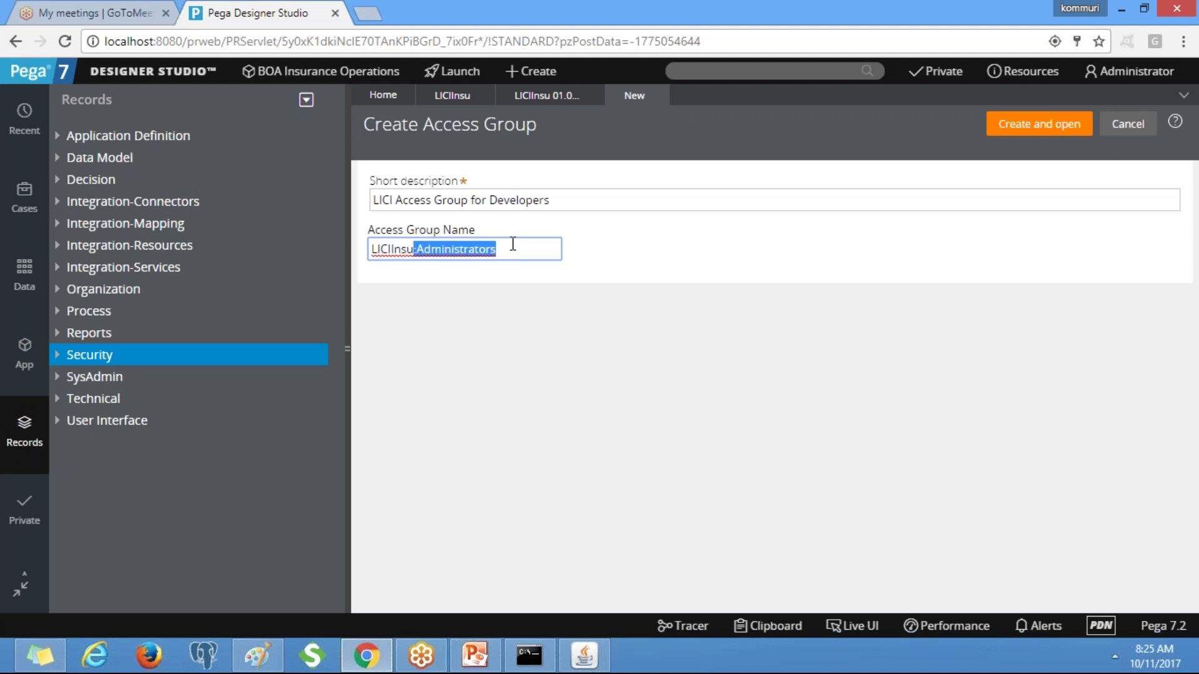
click(1009, 125)
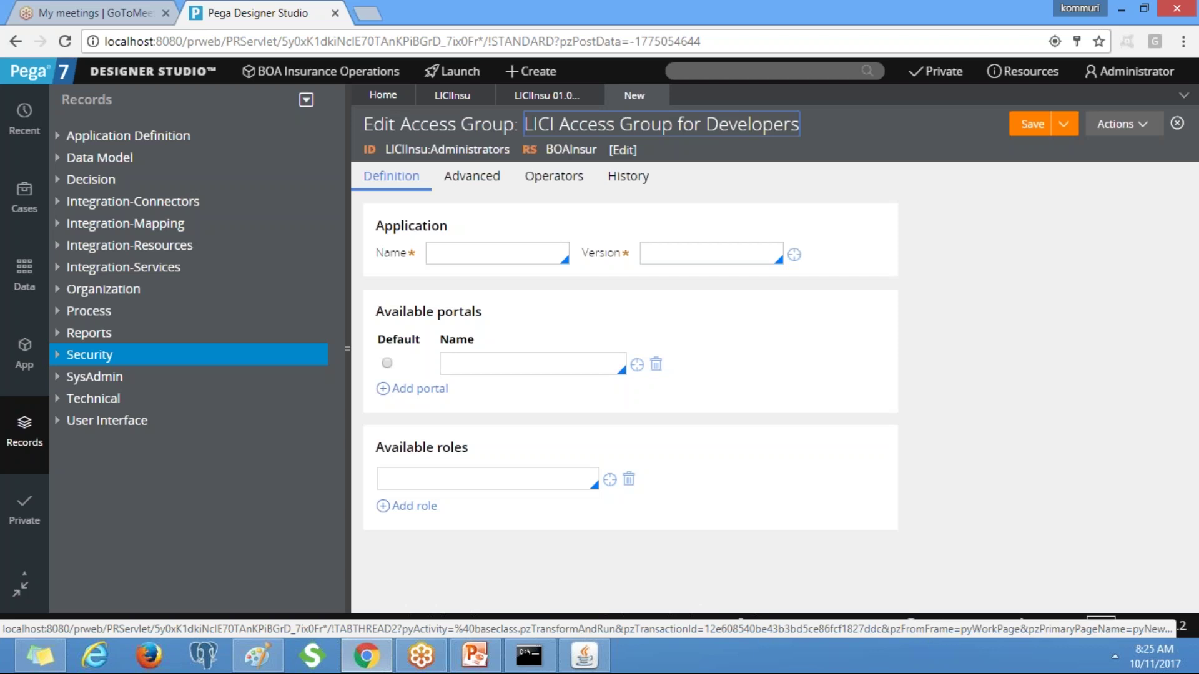
Set the access group's application to LICIInsu, version 01.01.01.
click(479, 252)
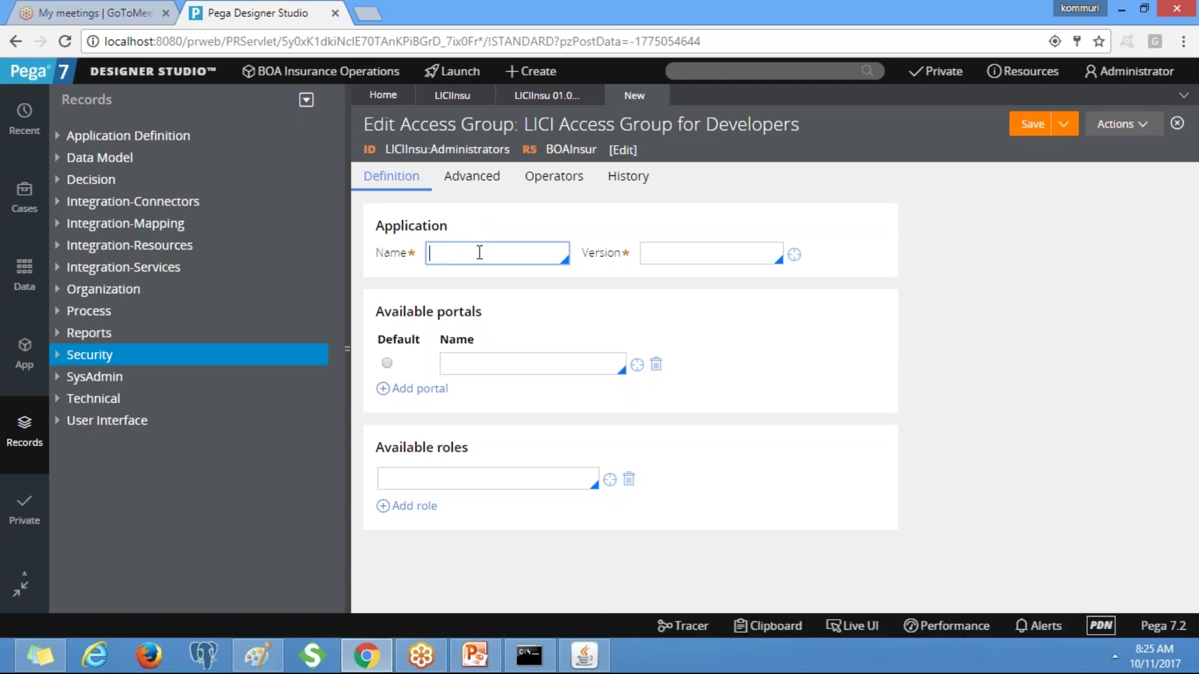
click(479, 252)
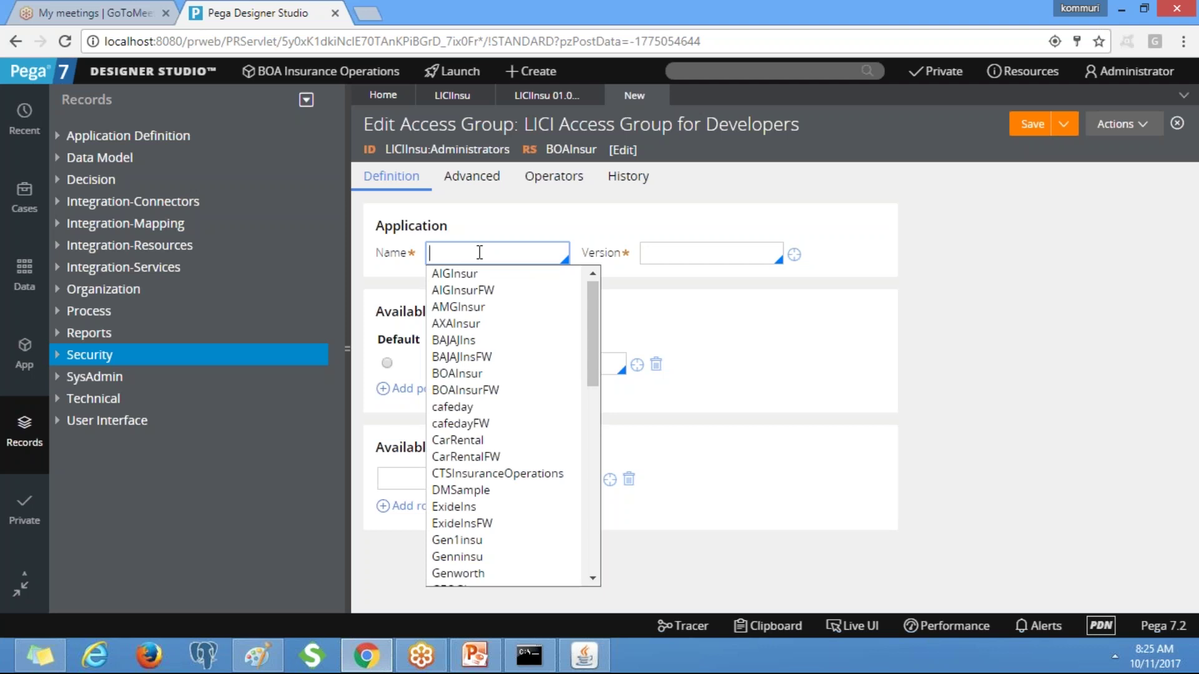
text(LI)
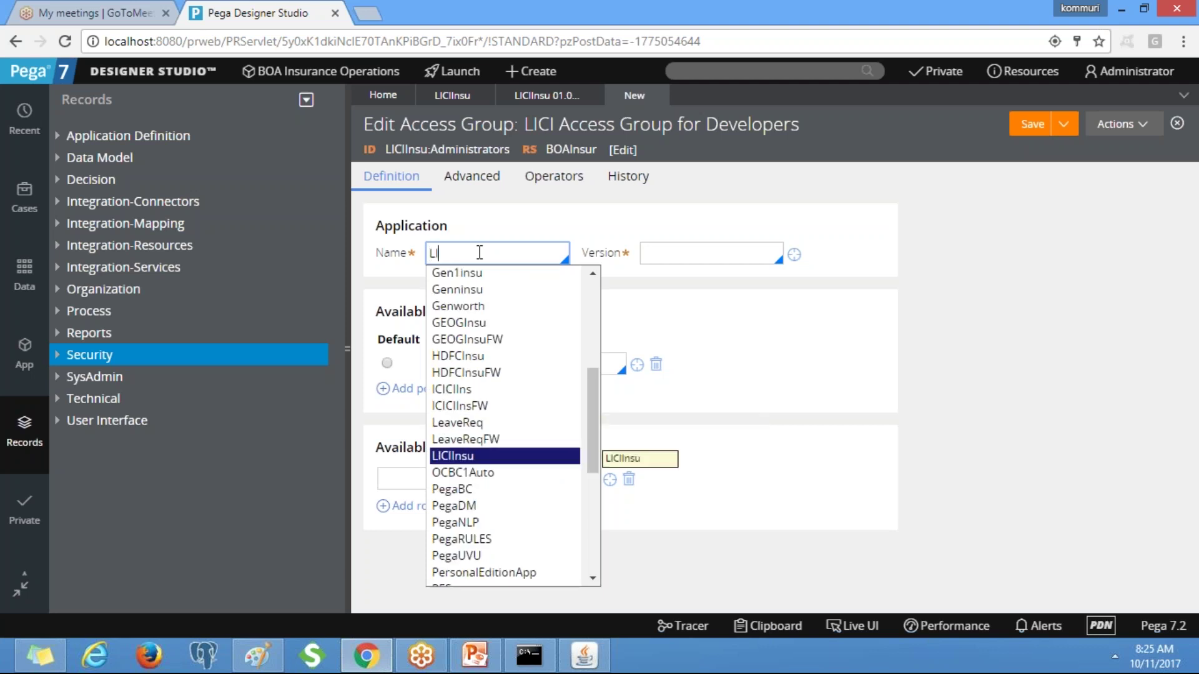
key(Return)
click(669, 256)
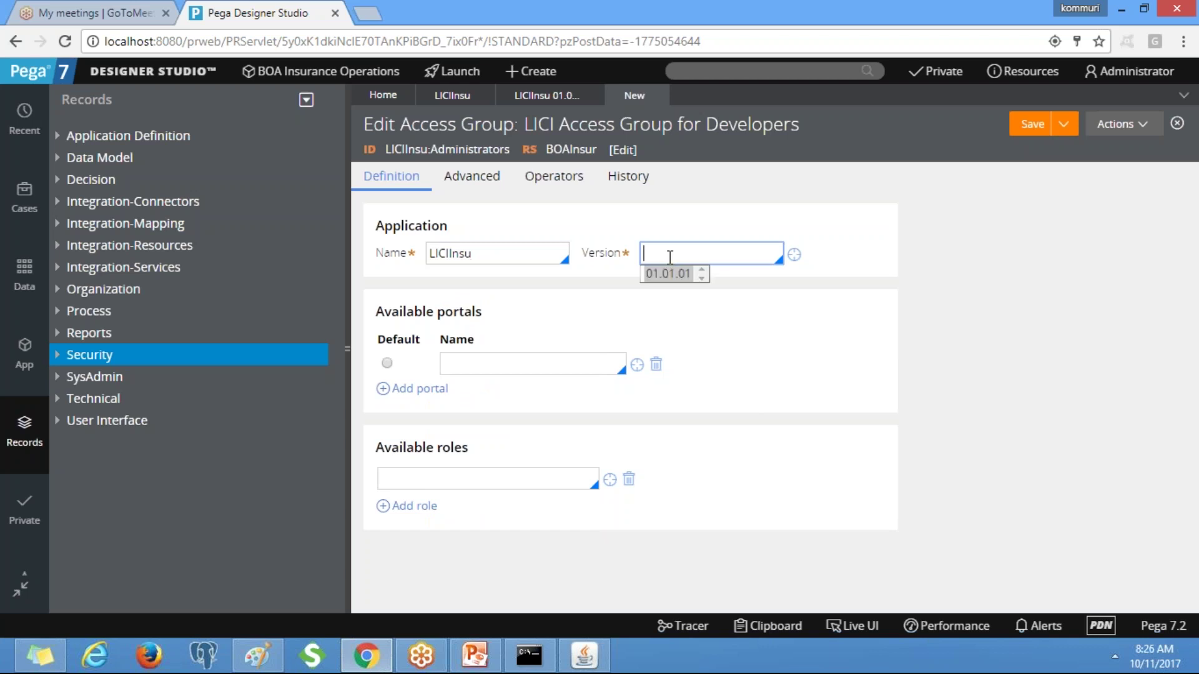
click(669, 274)
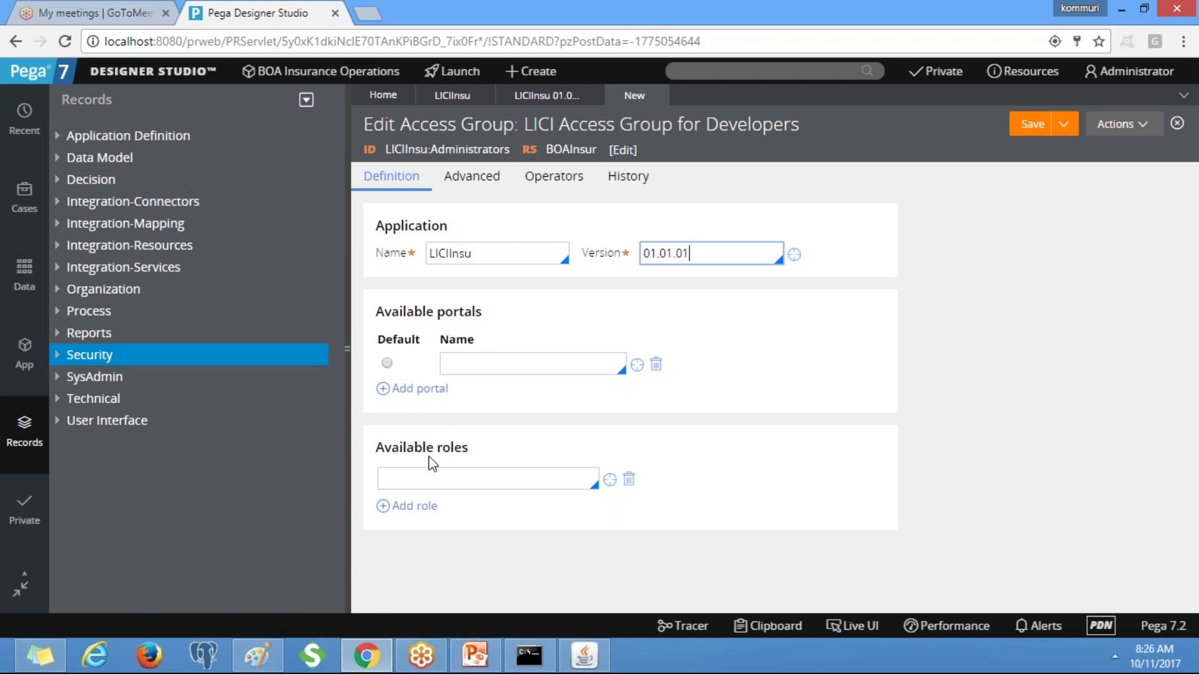
click(408, 471)
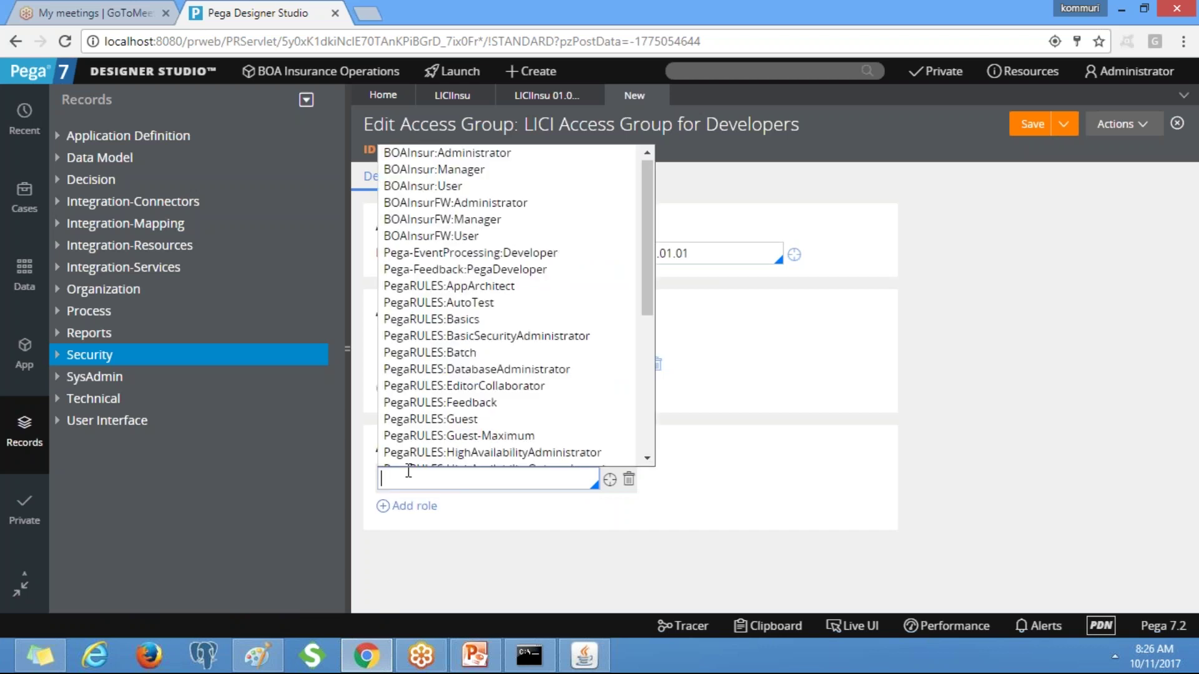
Add the roles PegaRULES:SysAdm4 and PegaRULES:SecurityAdministrator to the access group.
text(PegaR)
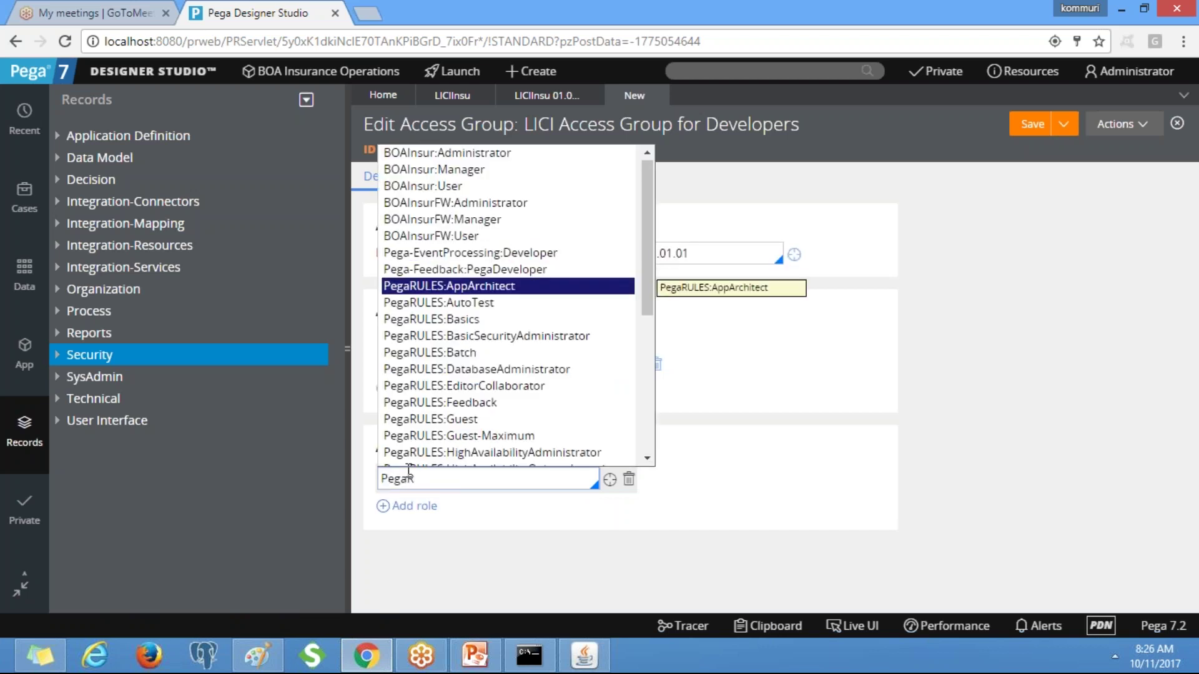
text(ules:Sy)
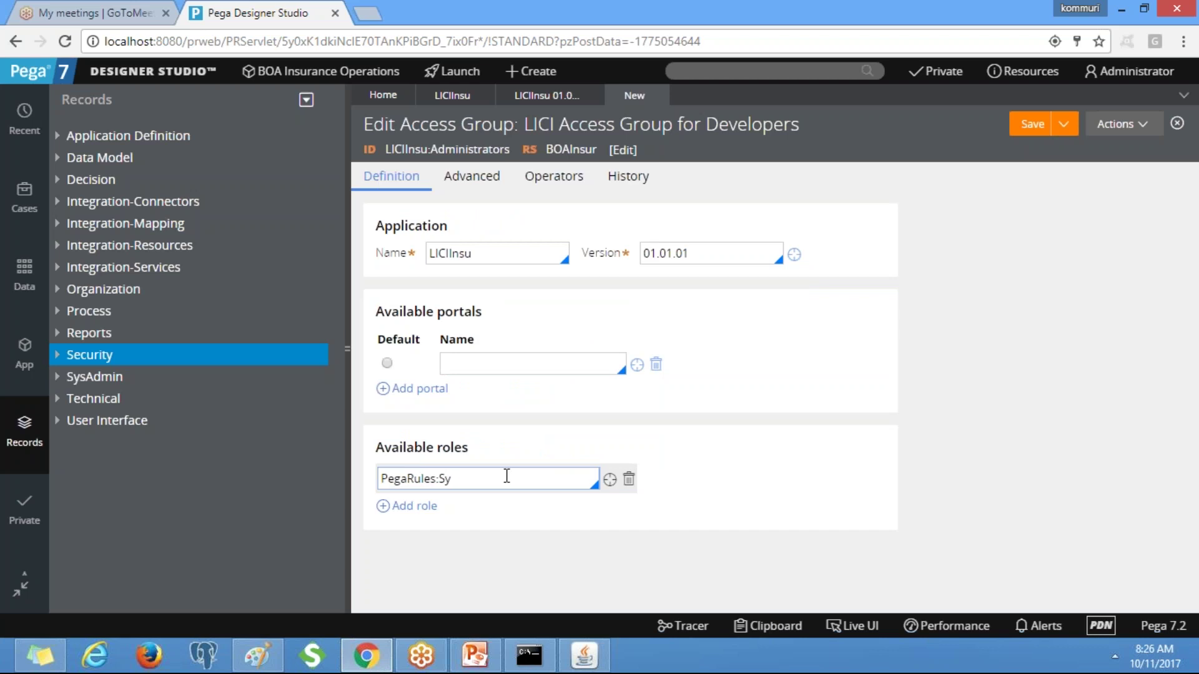
key(Down)
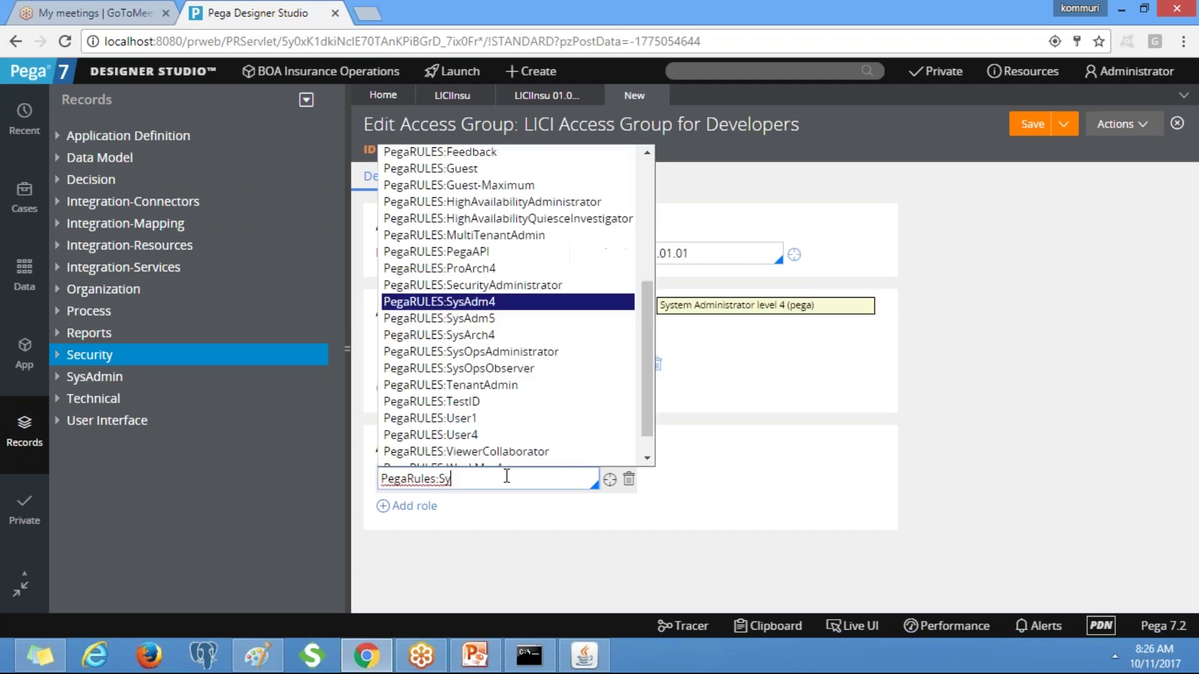
key(Return)
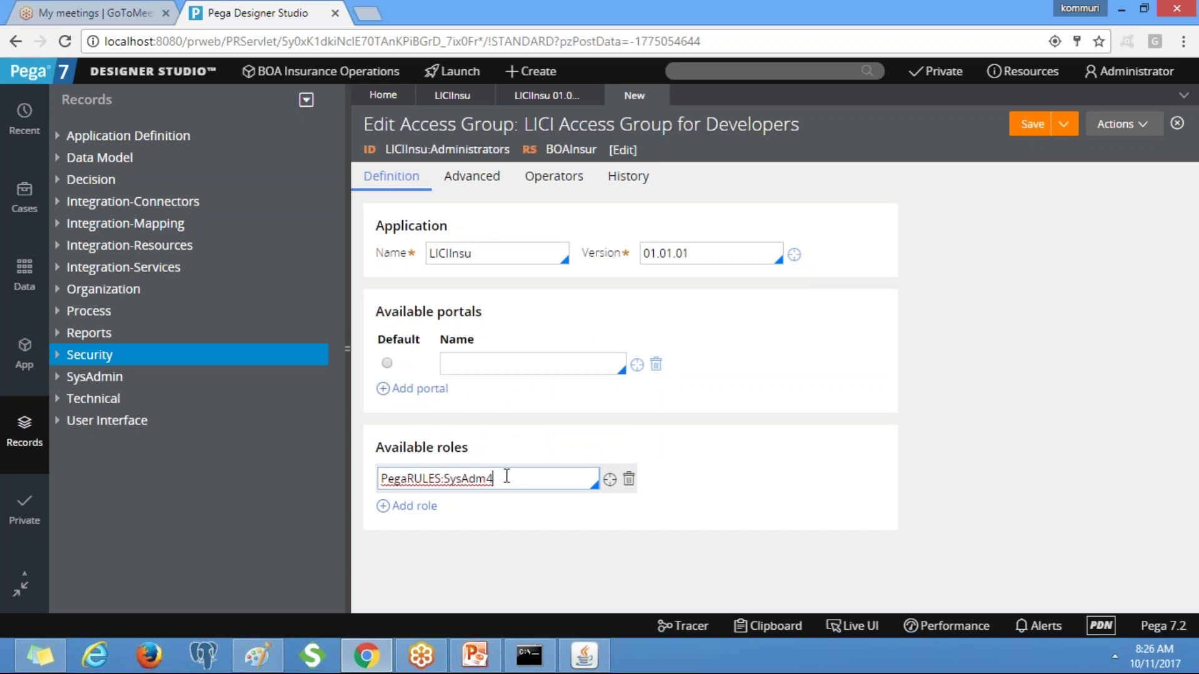
click(415, 506)
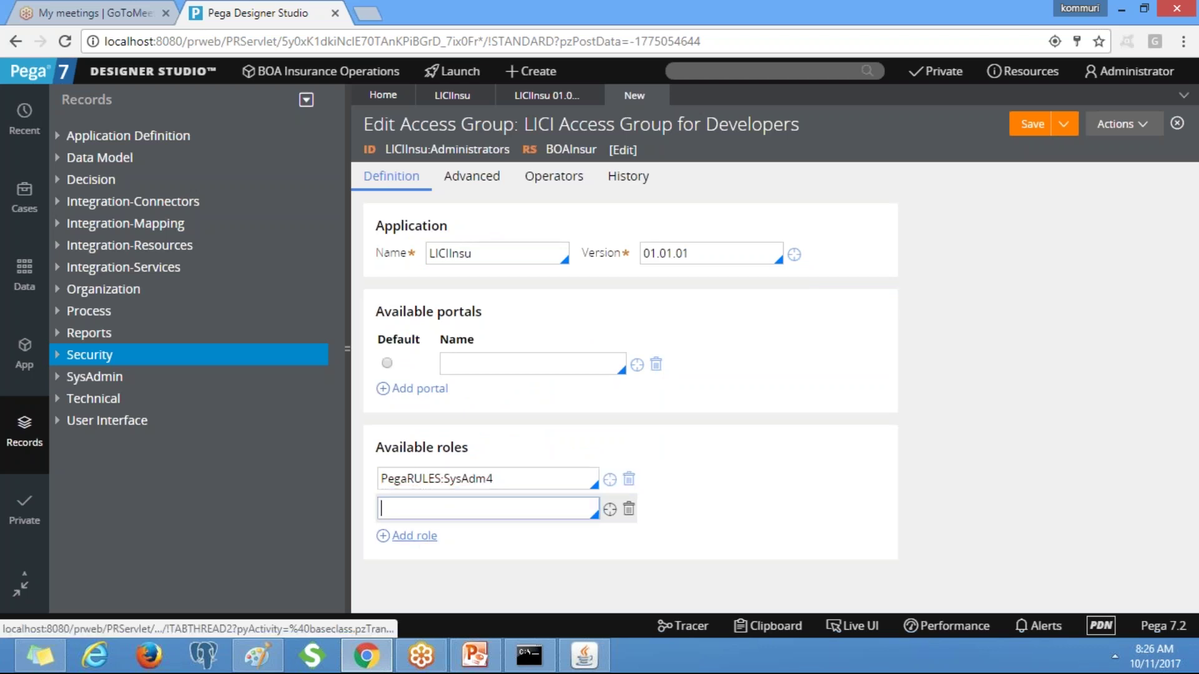
text(Pega)
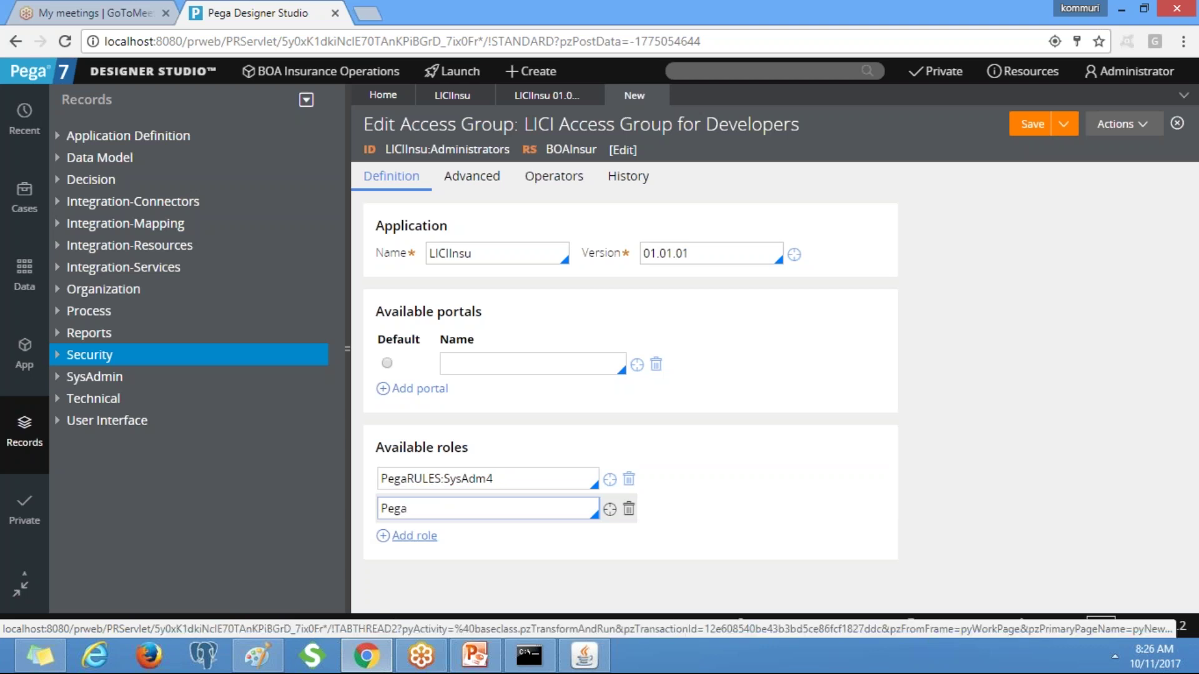
text(Rules:)
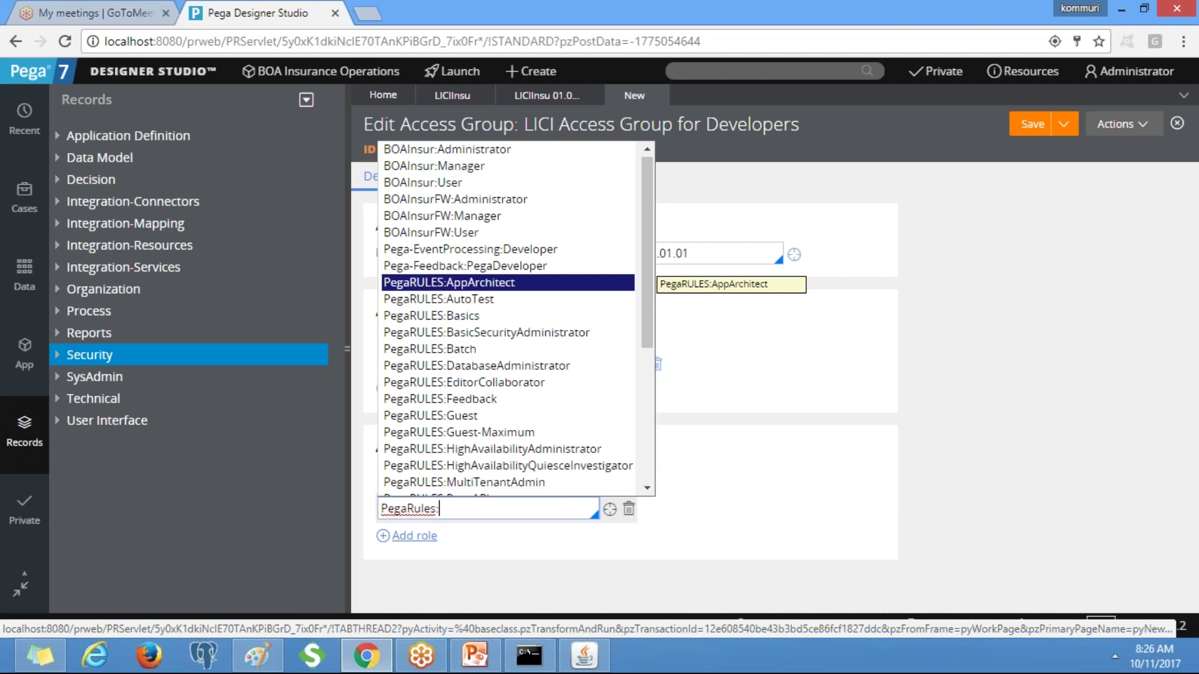
text(S)
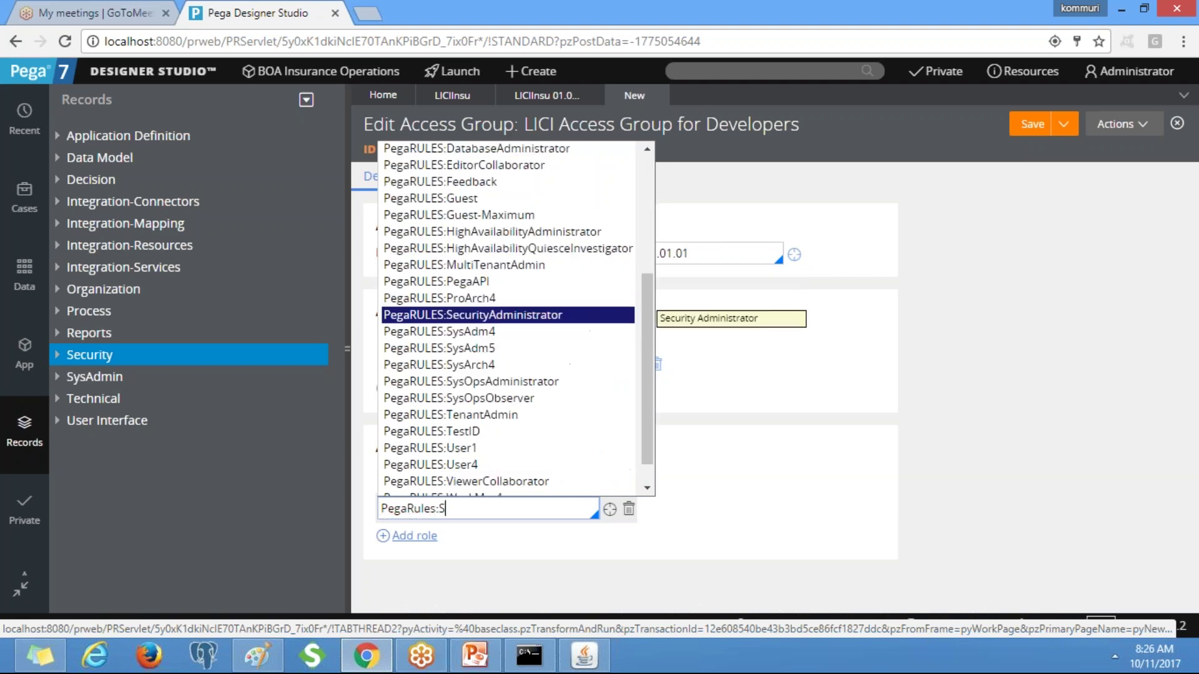
key(Return)
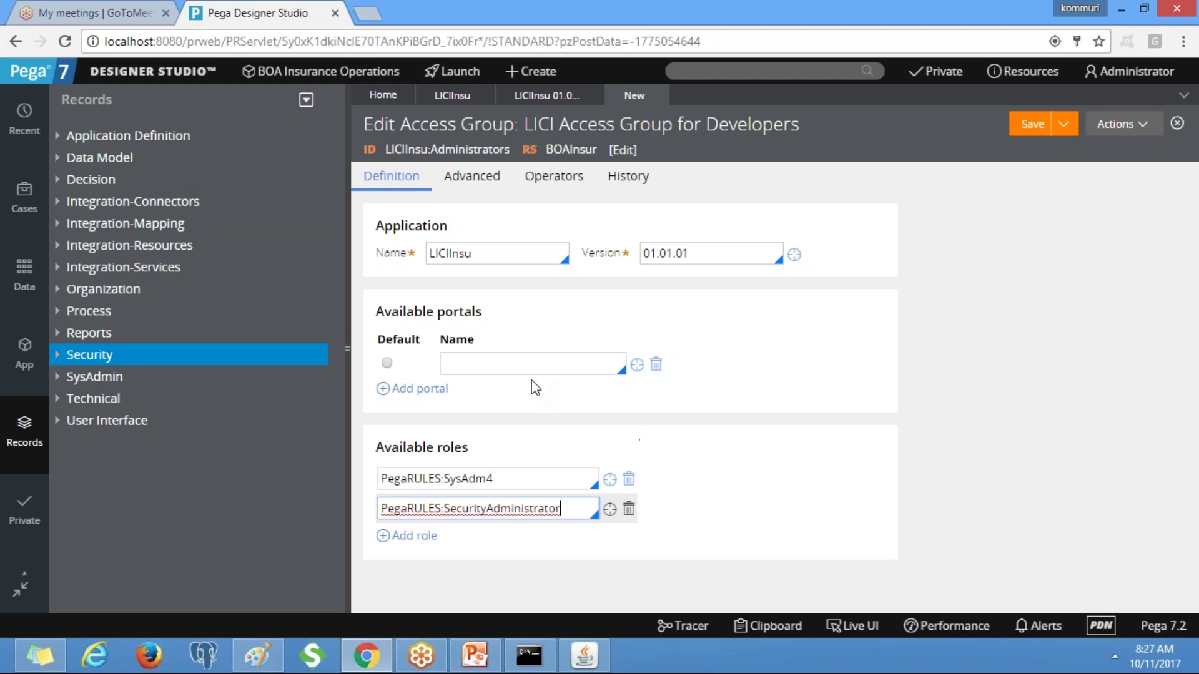
Add Developer, Manager and User as the access group's available portals.
click(444, 364)
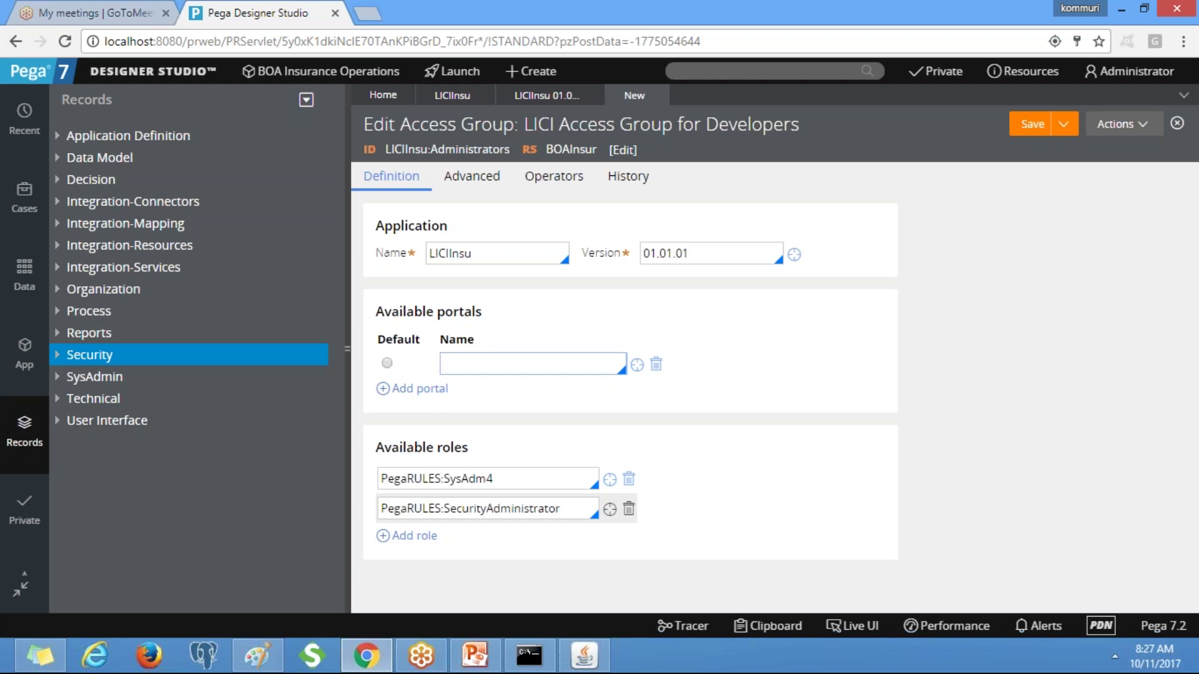
key(Down)
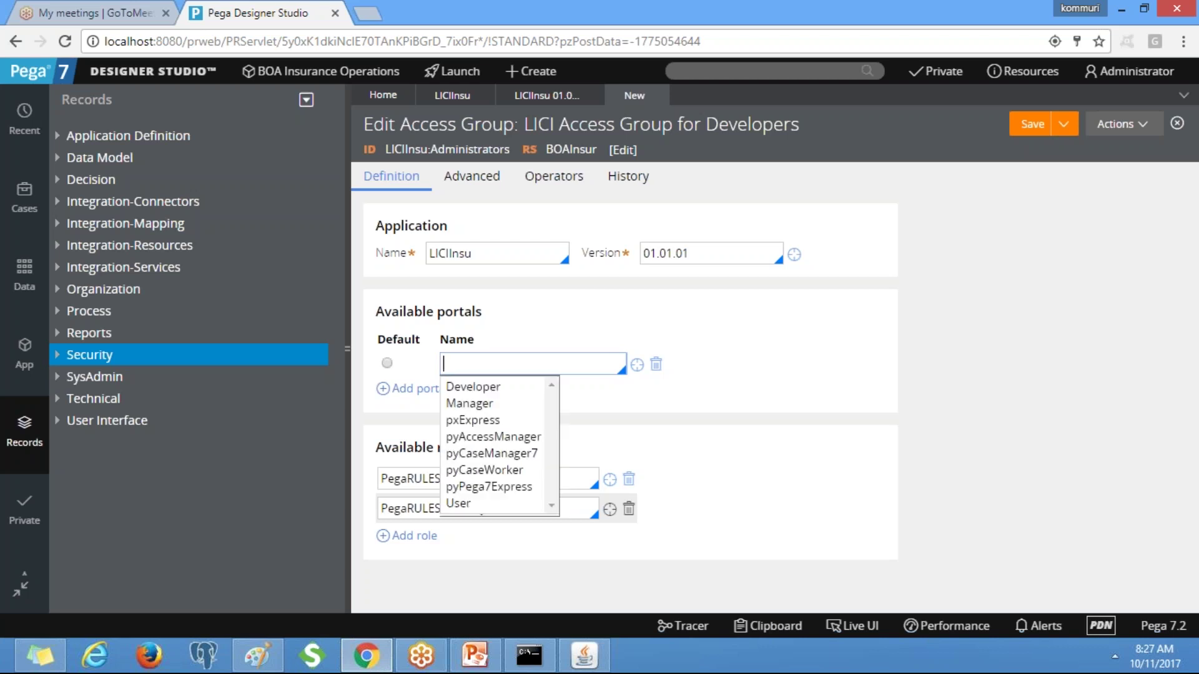
text(De)
key(Return)
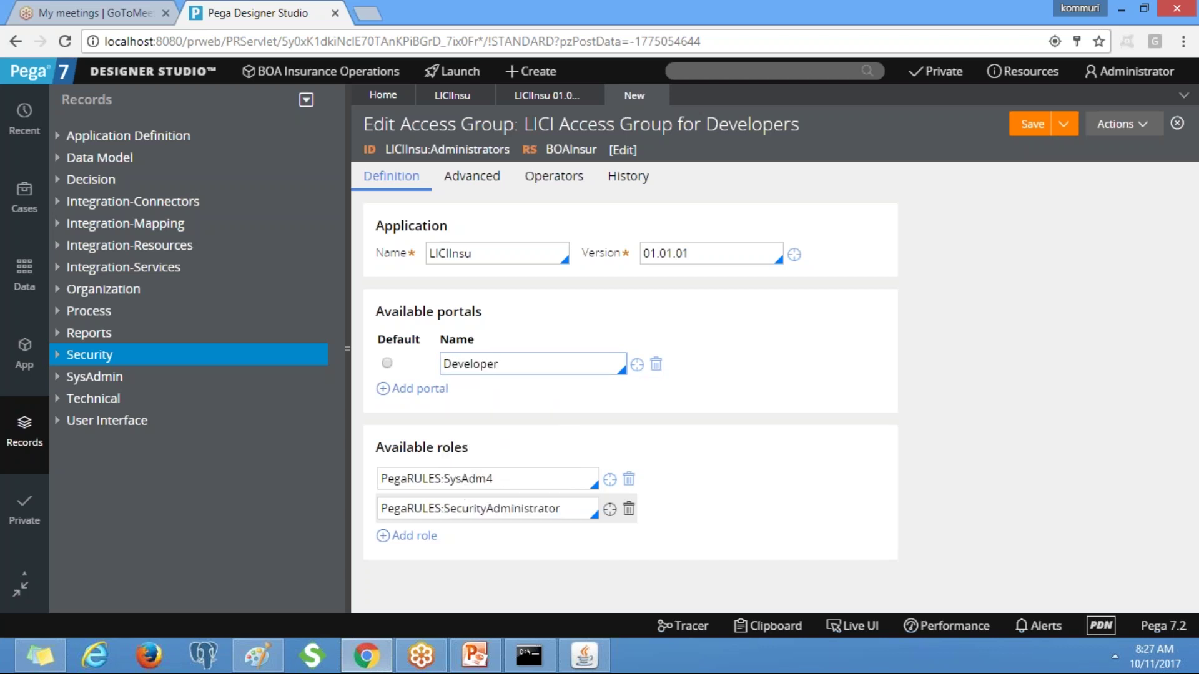
click(470, 389)
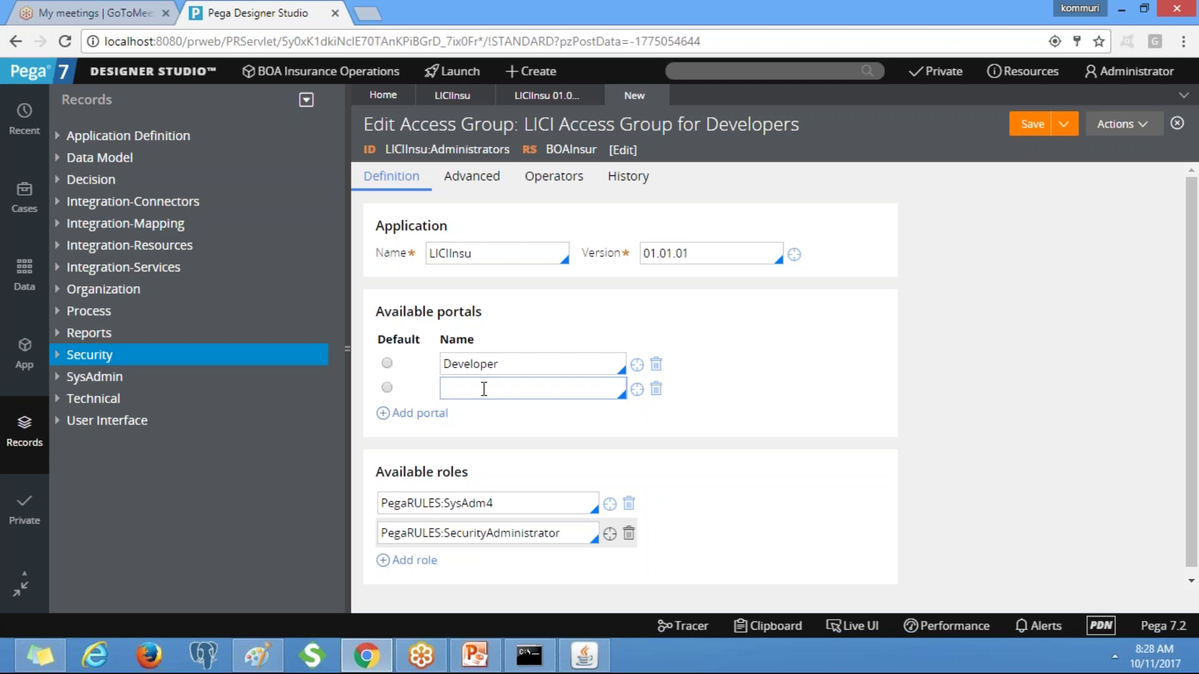
click(484, 389)
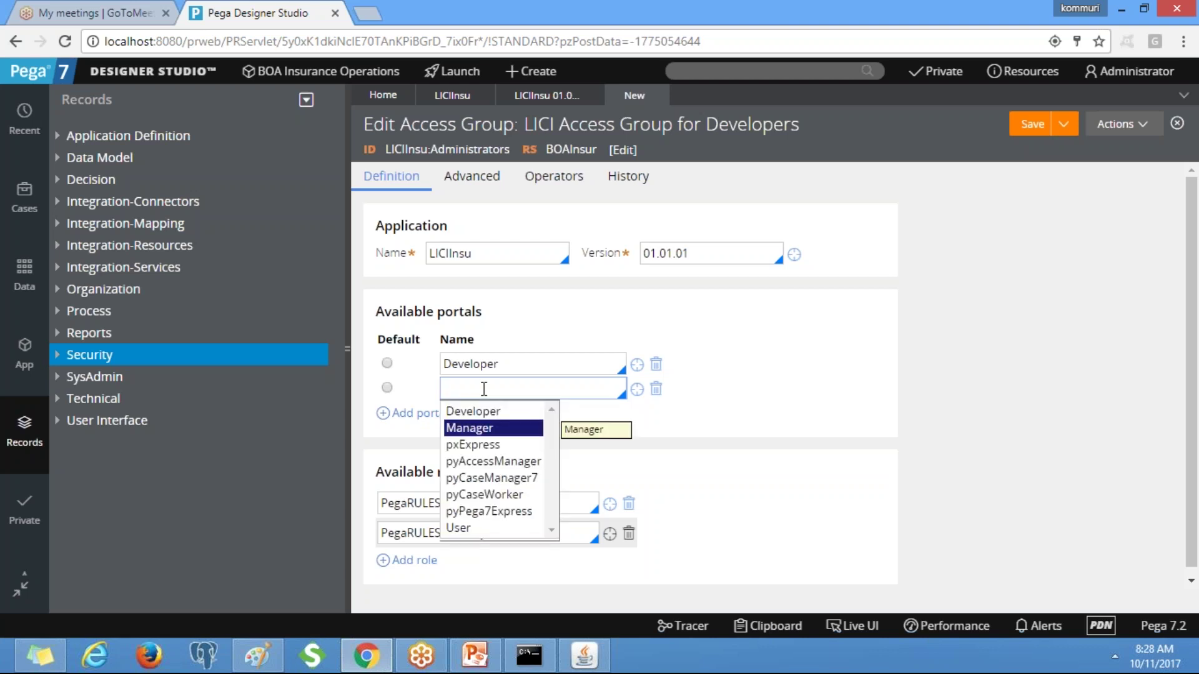
click(493, 428)
click(412, 413)
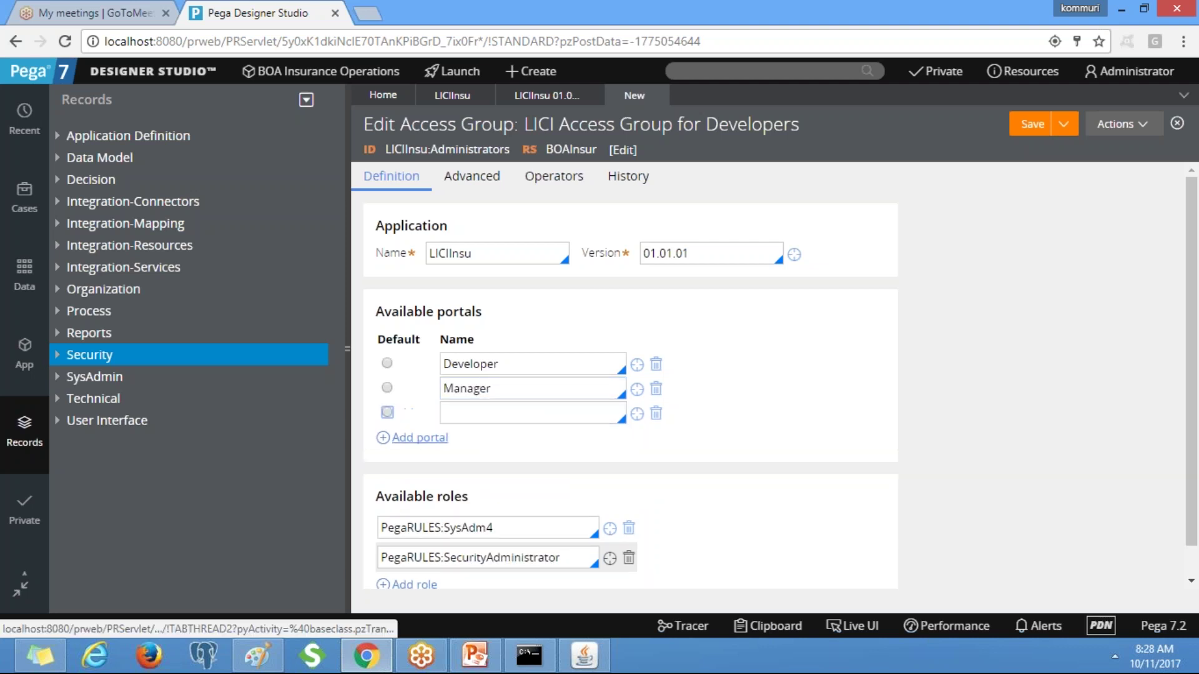
click(487, 412)
text(user)
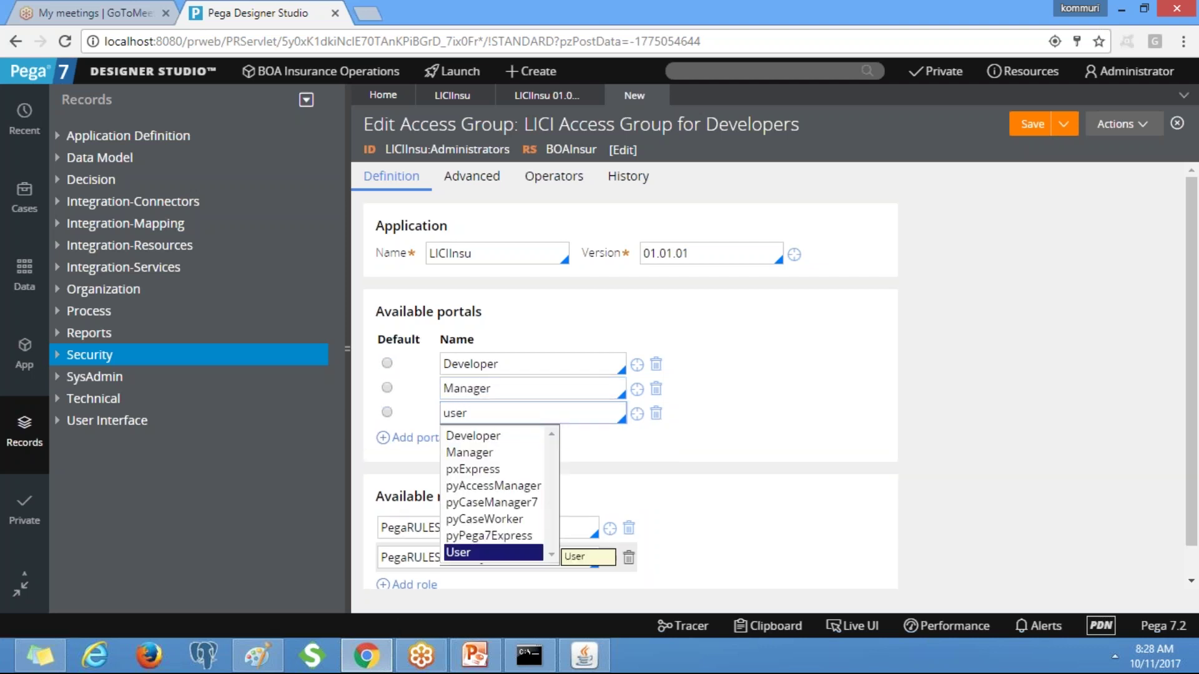
key(Return)
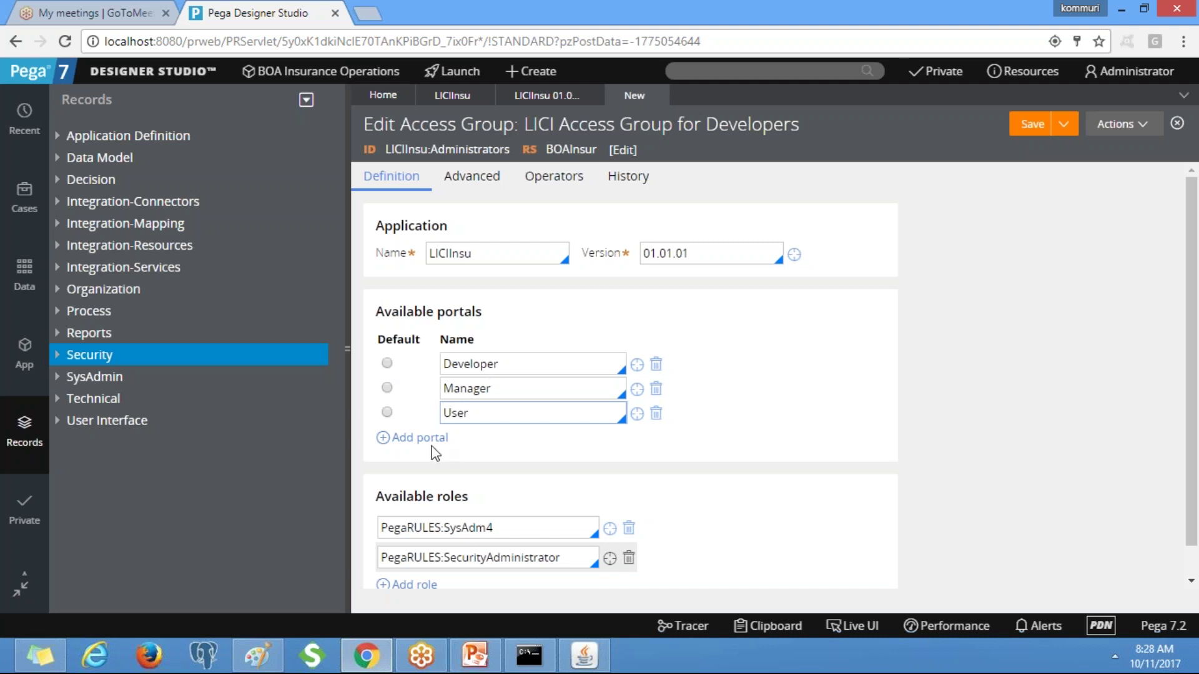
Make Developer the default portal and save the LICIInsu:Administrators access group.
click(387, 364)
click(1025, 142)
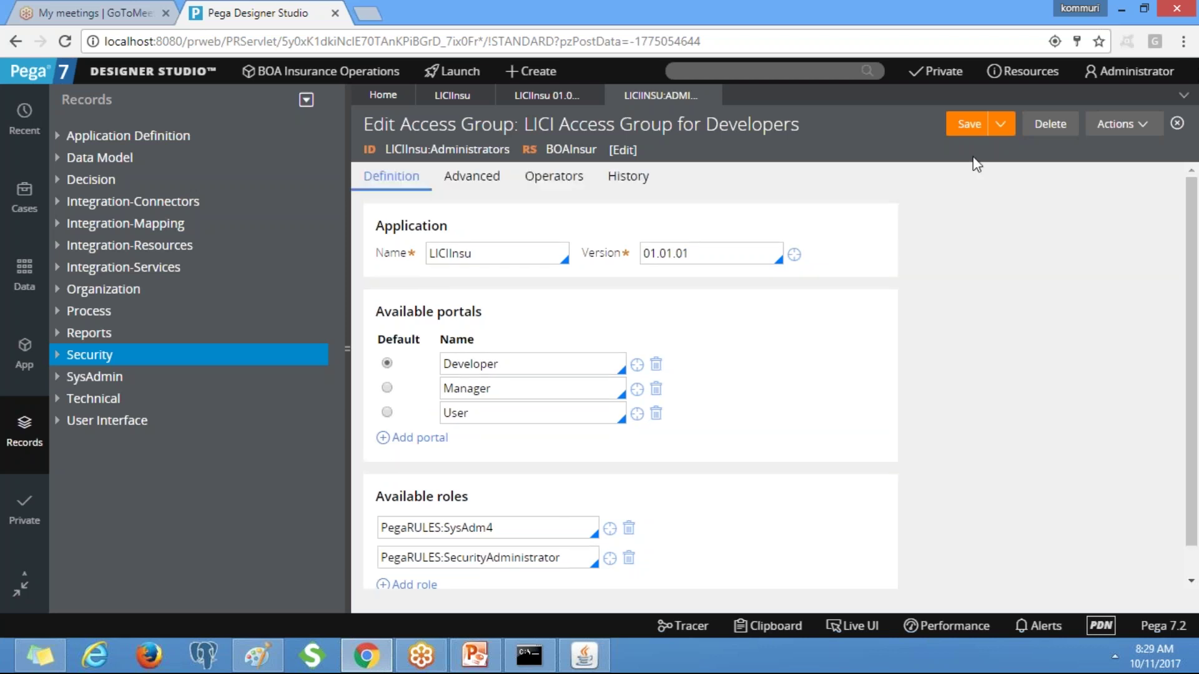
click(955, 125)
Start a new Operator ID record from the Organization category's Create menu.
click(118, 300)
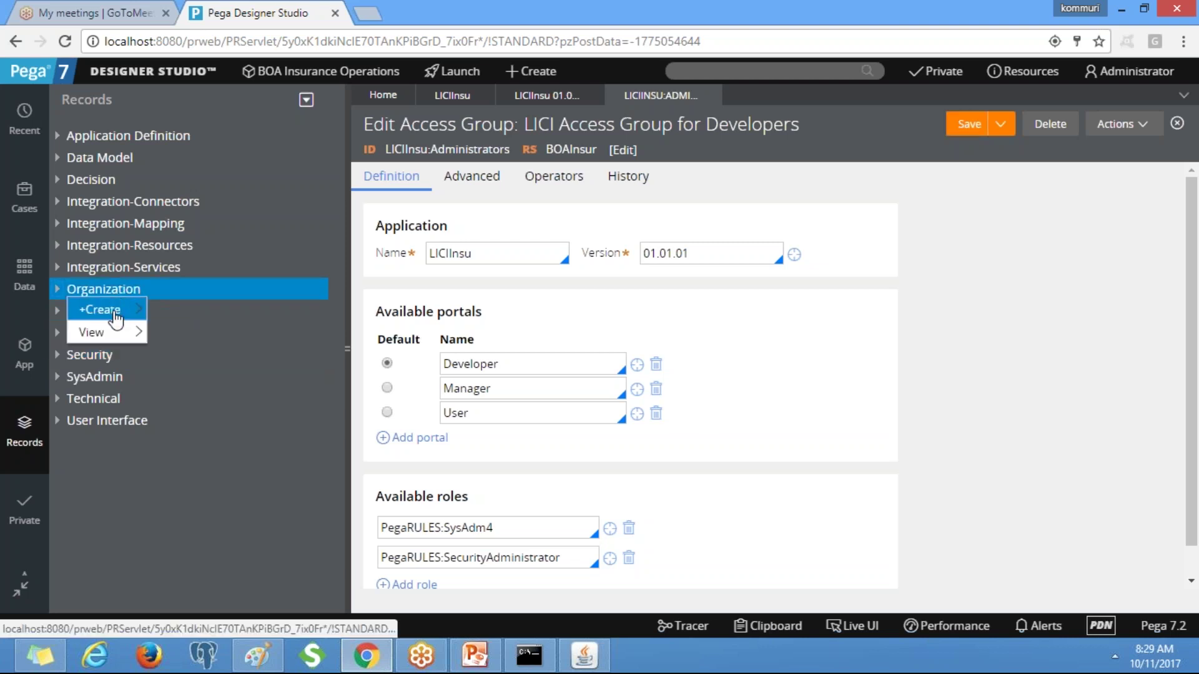
mouse_move(107, 331)
mouse_move(125, 310)
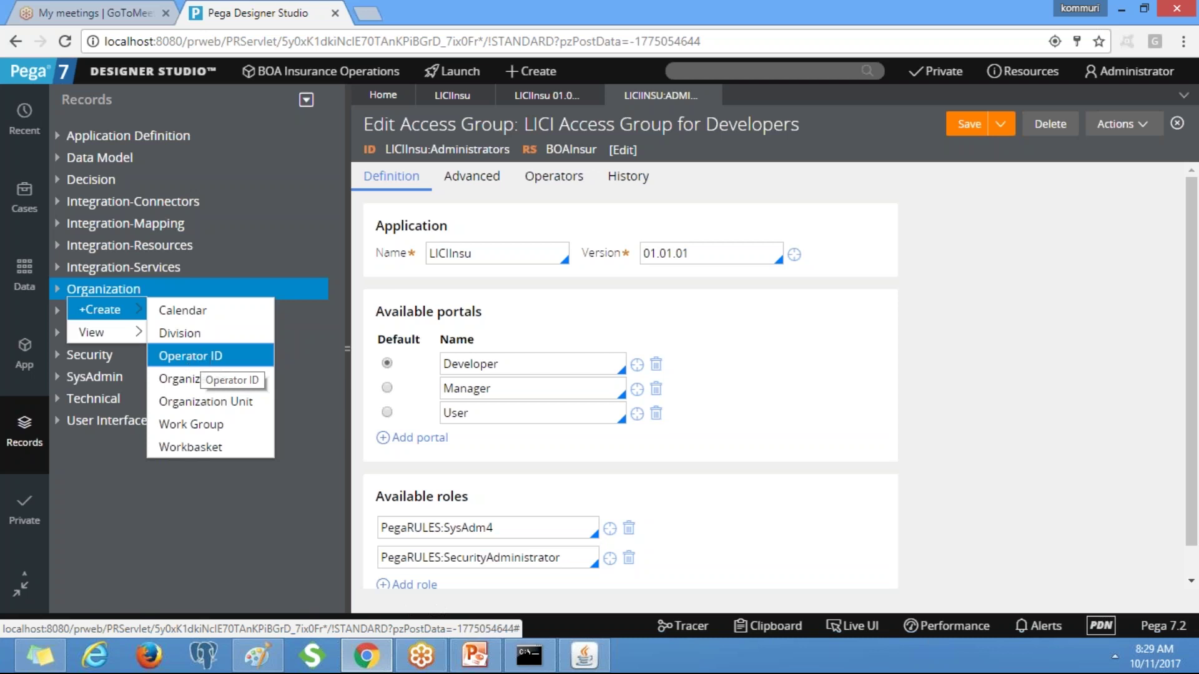
click(201, 356)
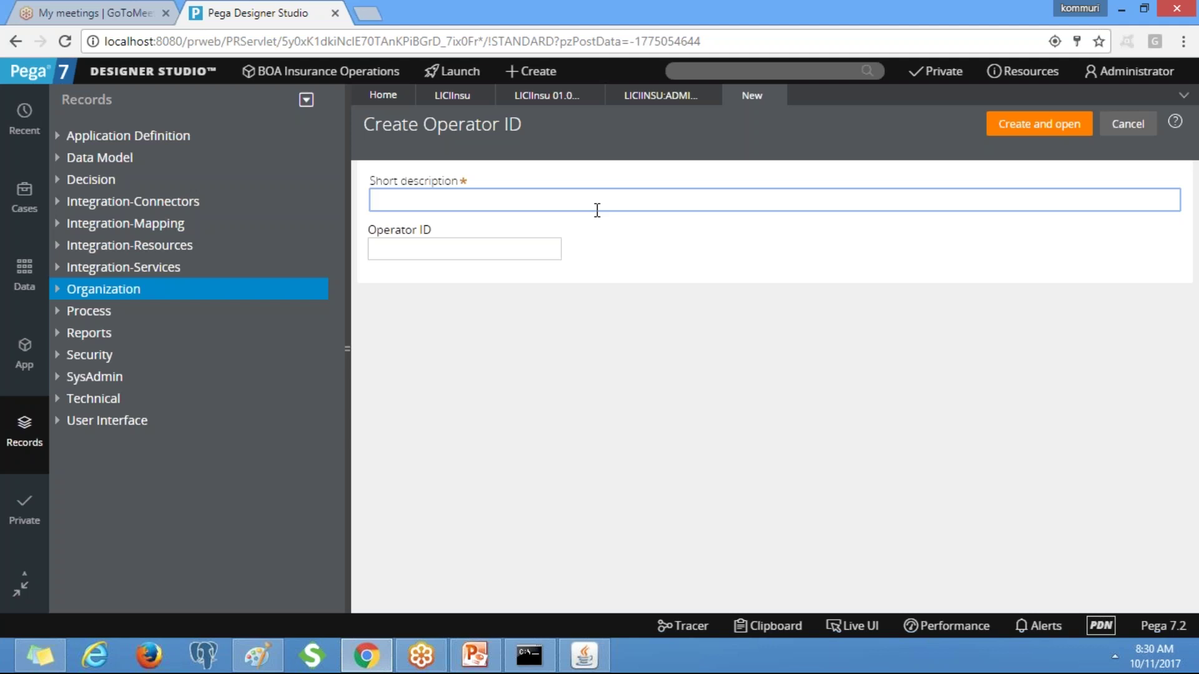
Enter the LICI administrator short description and copy it into the Operator ID field.
text(Admin@LICIC)
key(BackSpace)
double_click(432, 201)
drag(485, 200, 343, 203)
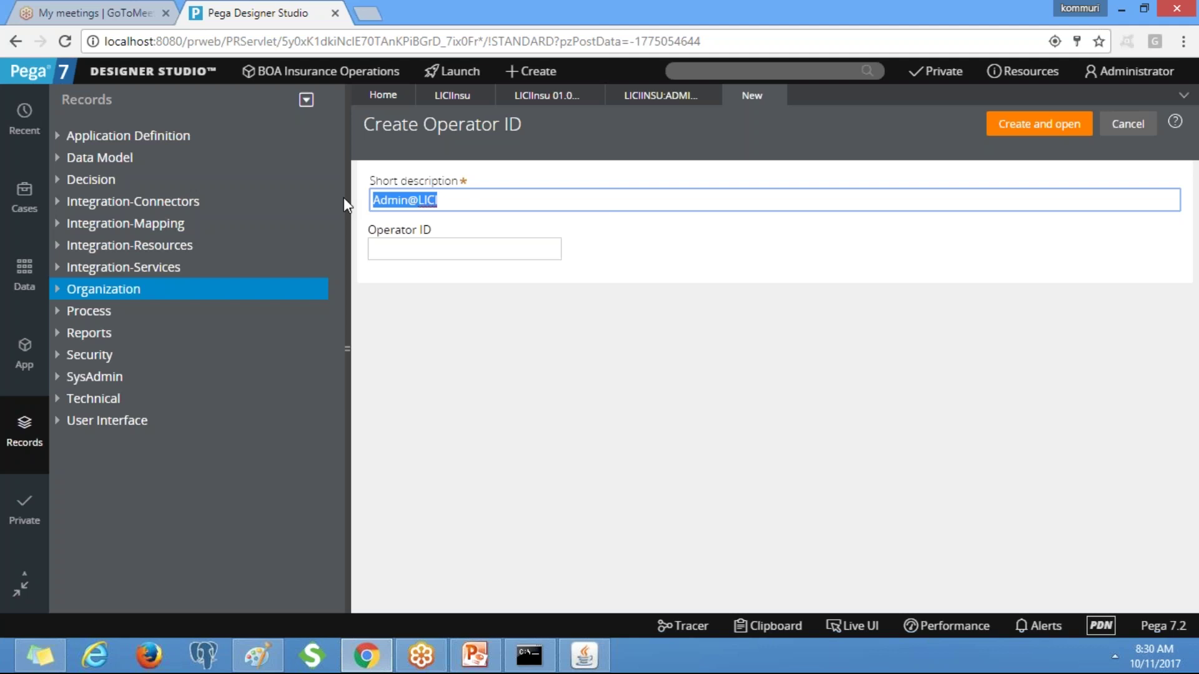
key(ctrl+c)
key(Tab)
key(ctrl+v)
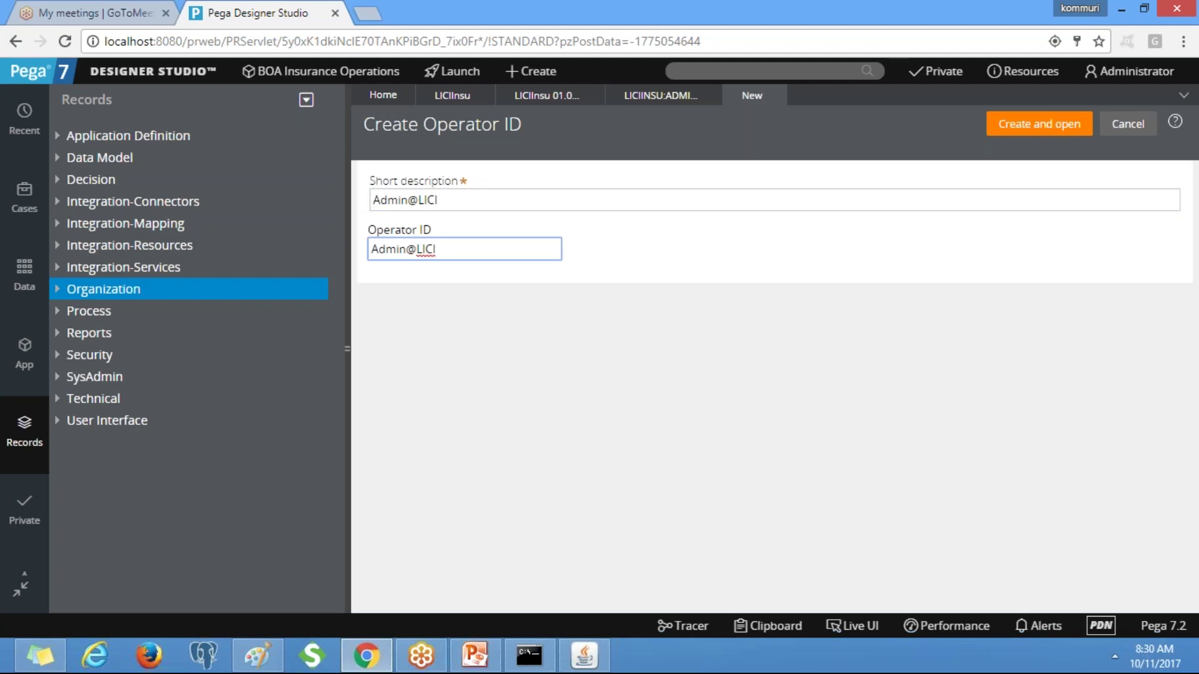
Create the operator and set LICIInsu:Administrators as its default access group.
click(1040, 123)
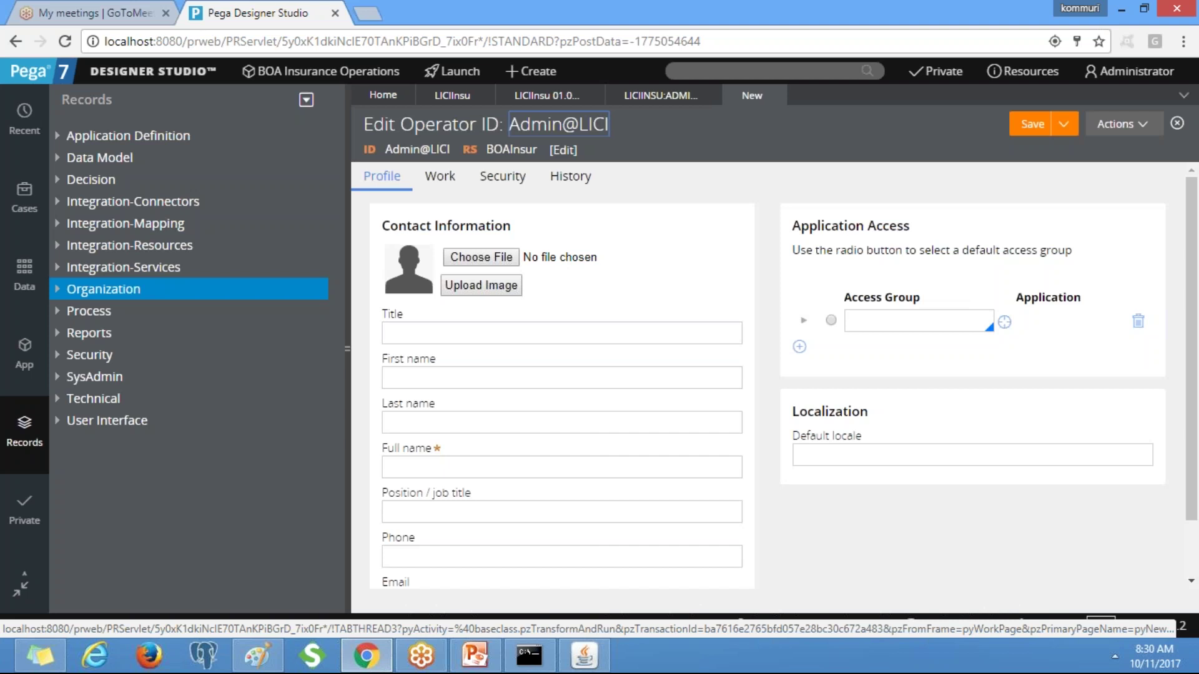
click(870, 325)
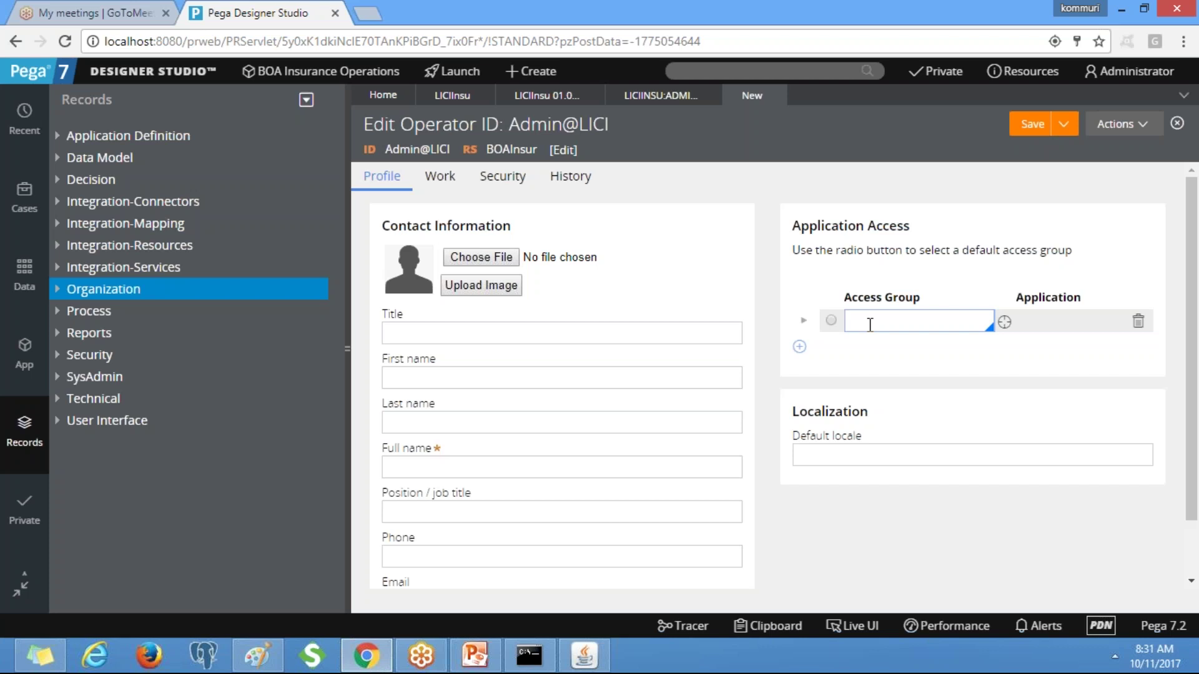
text(LIC)
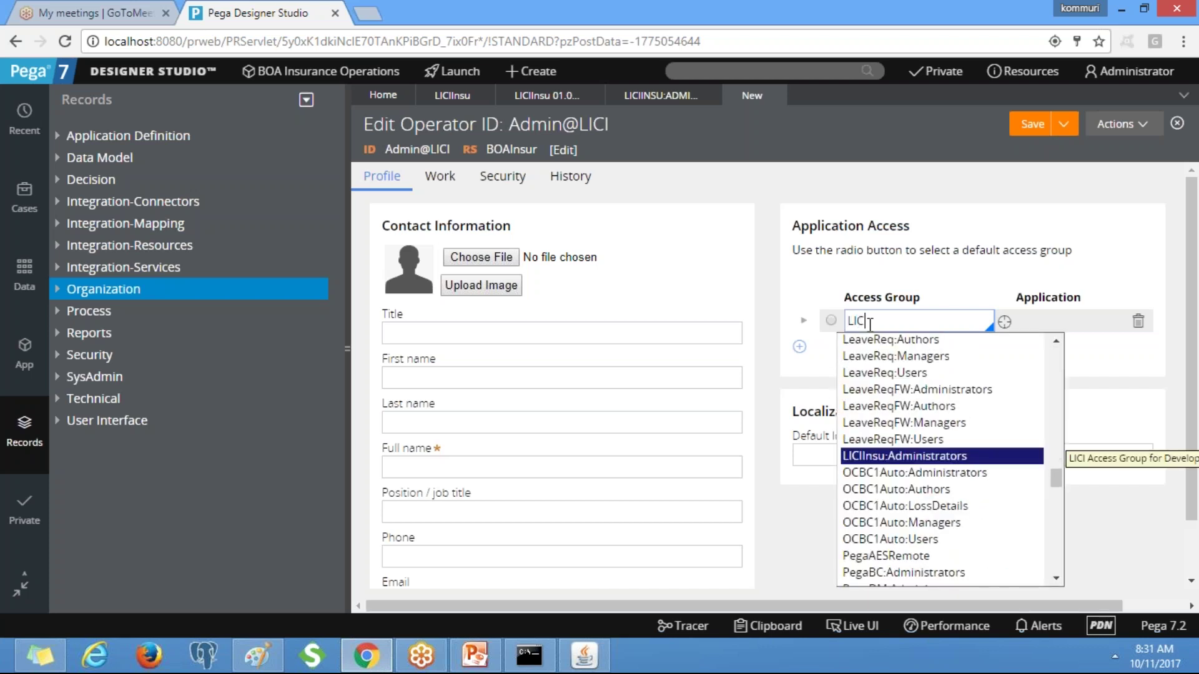
key(Return)
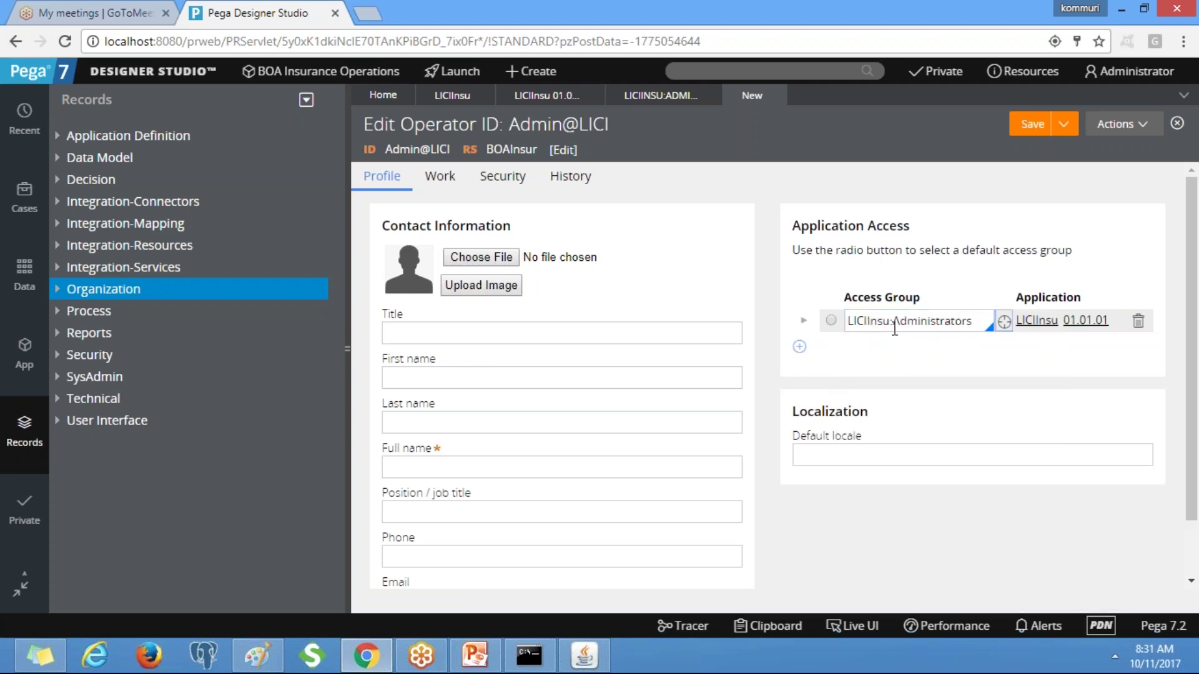
click(831, 322)
drag(1196, 340, 1195, 364)
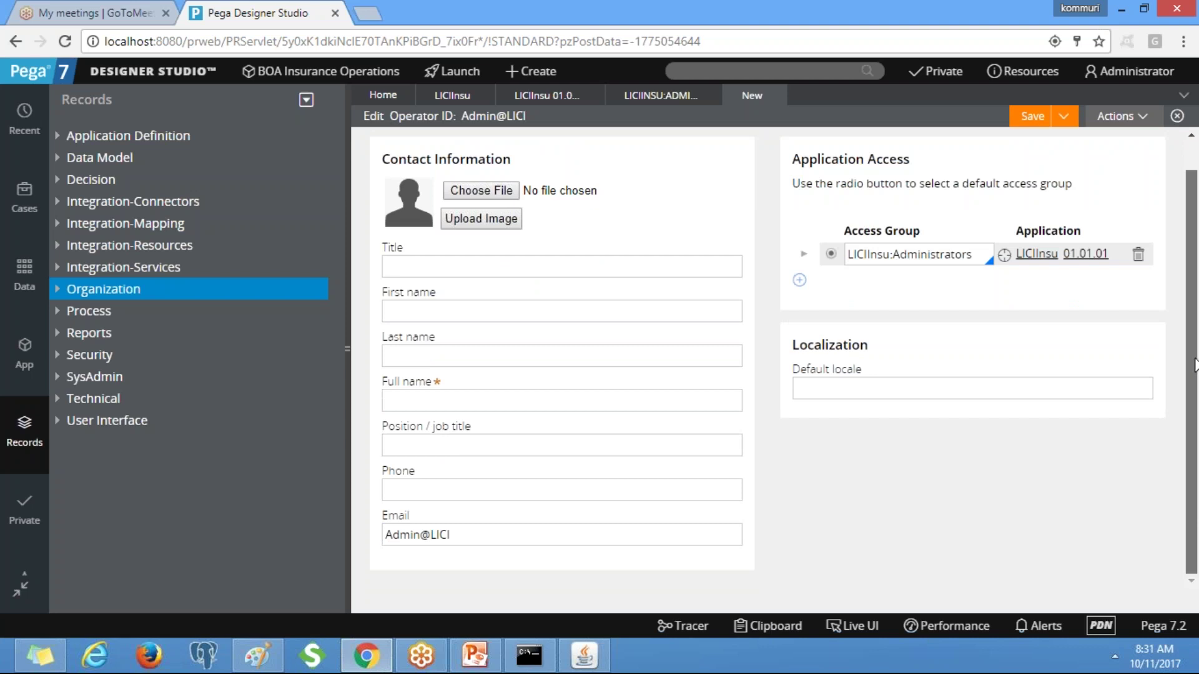
Fill in the operator's full name and go to the Work tab.
click(562, 400)
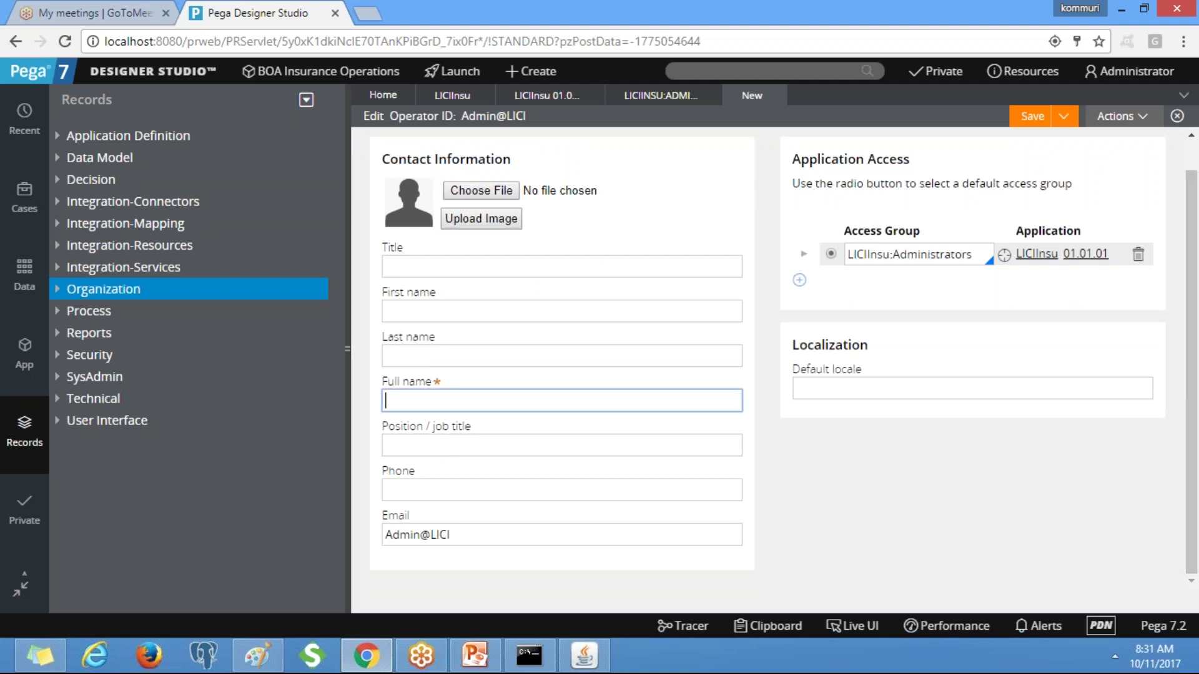
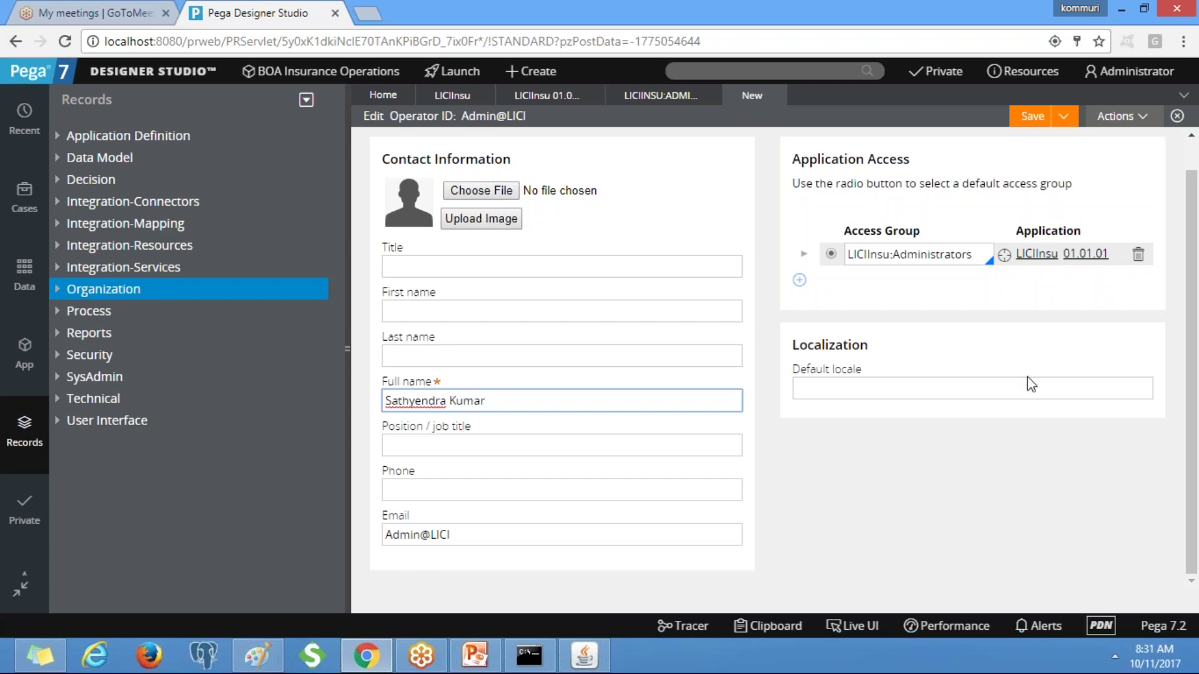
scroll(803, 151, up, 1)
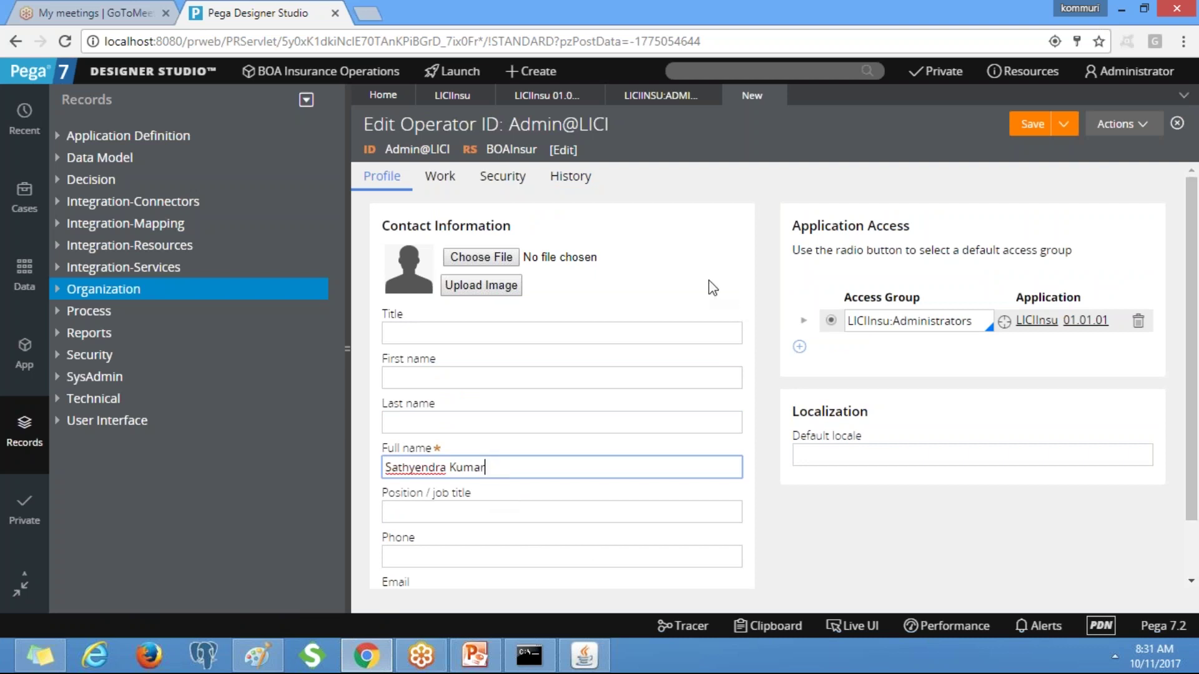
click(450, 186)
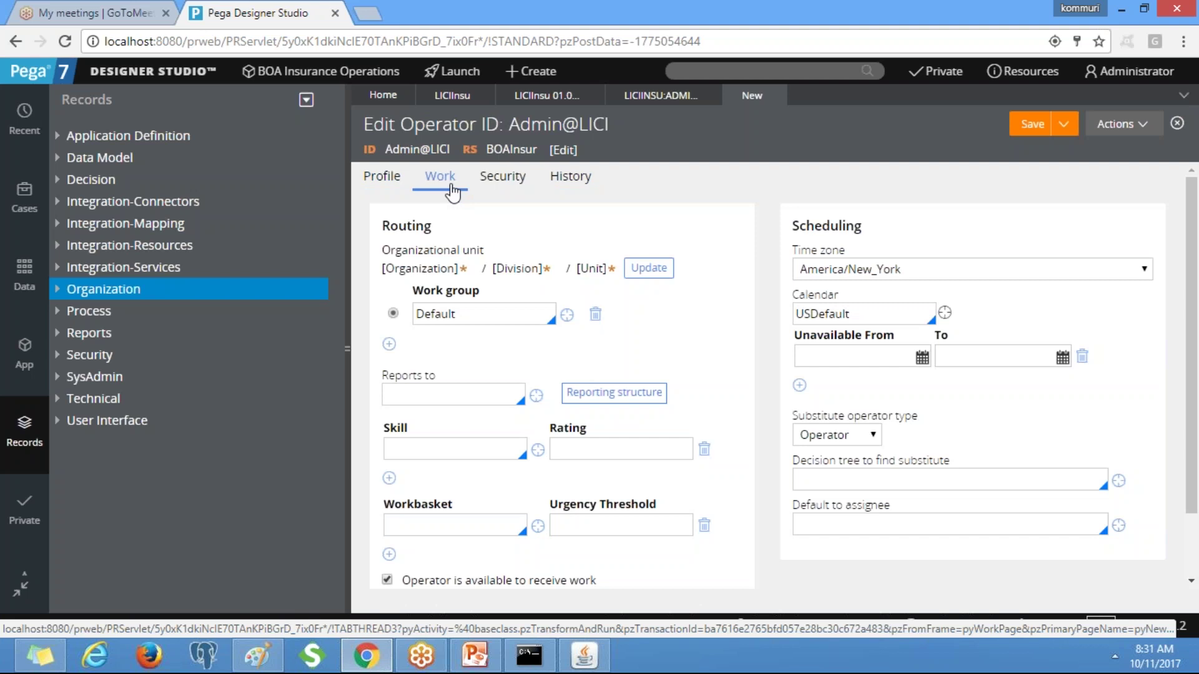
Switch to the operator's Work tab and open the organizational unit picker.
click(377, 181)
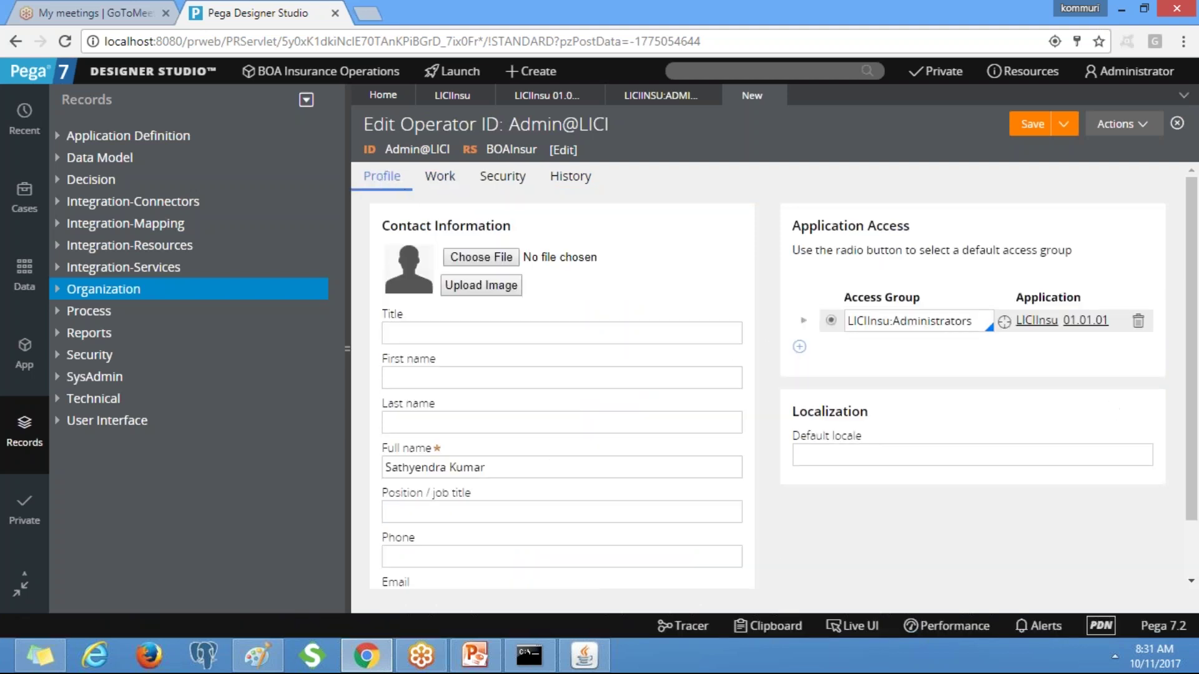
click(444, 179)
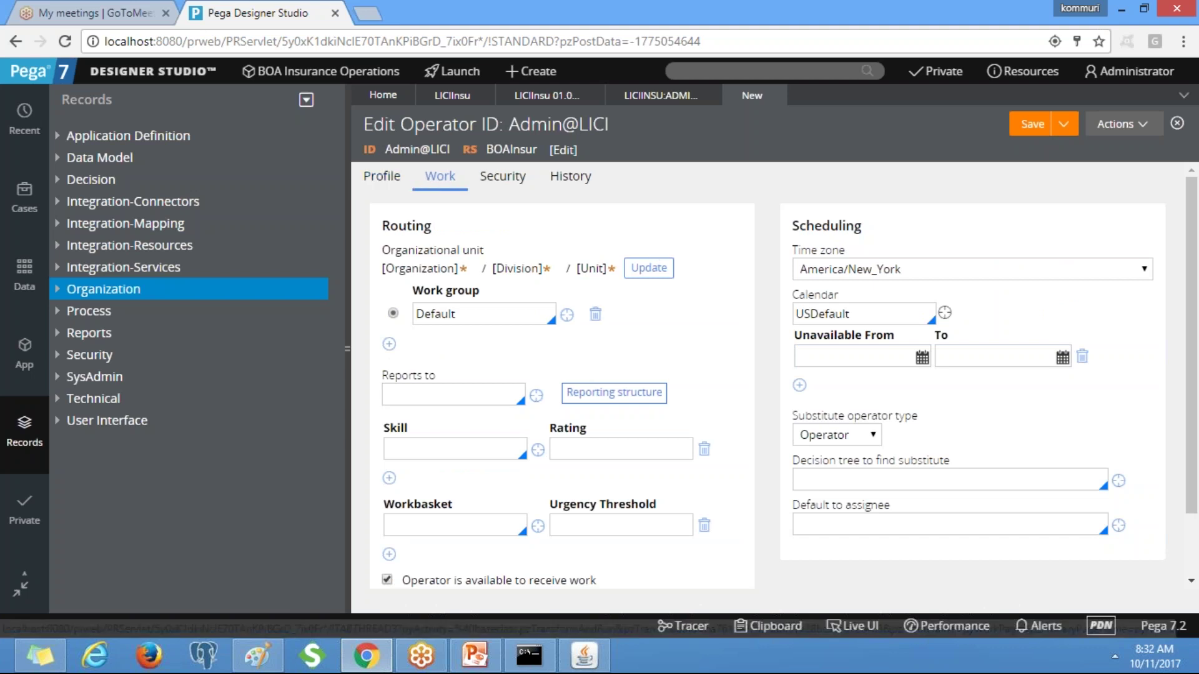
click(649, 275)
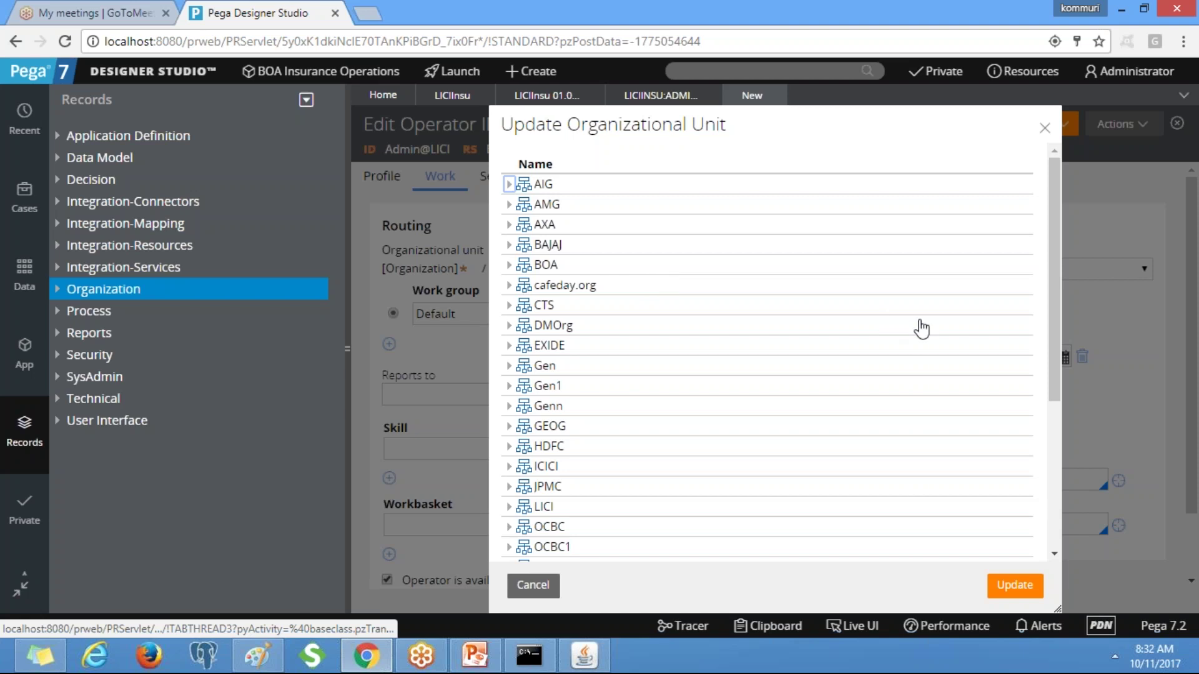
Browse to LICI > Div > Unit in the organizational unit tree, then dismiss the picker.
drag(1054, 336, 1064, 545)
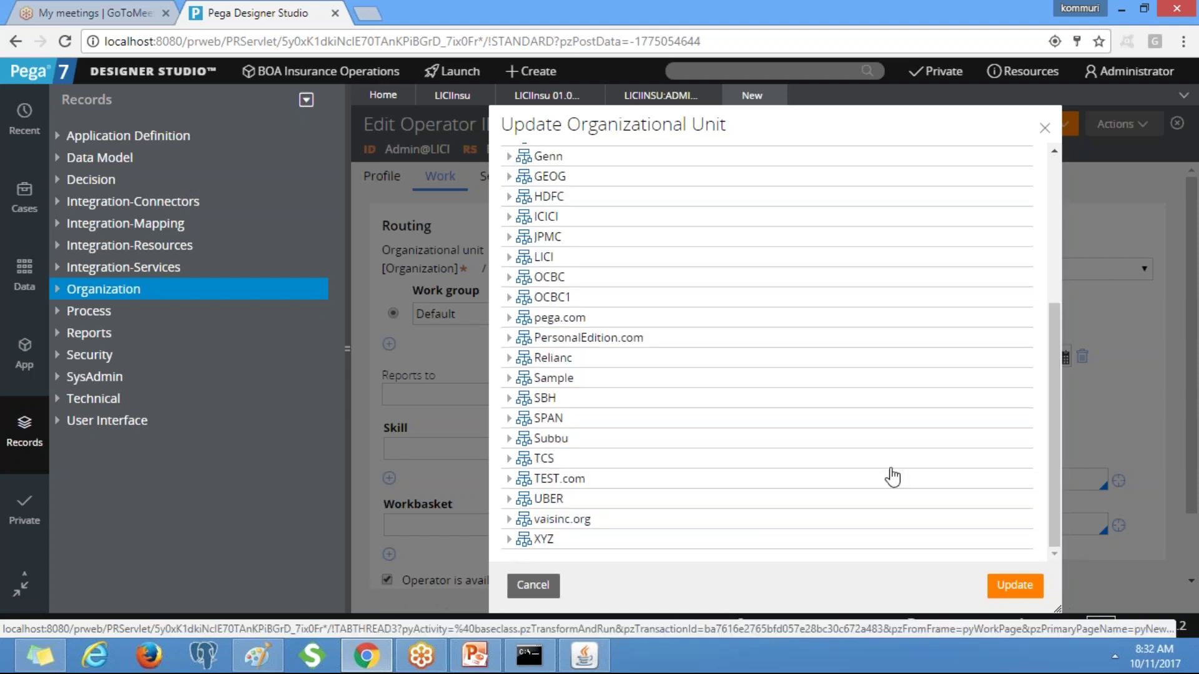
click(509, 257)
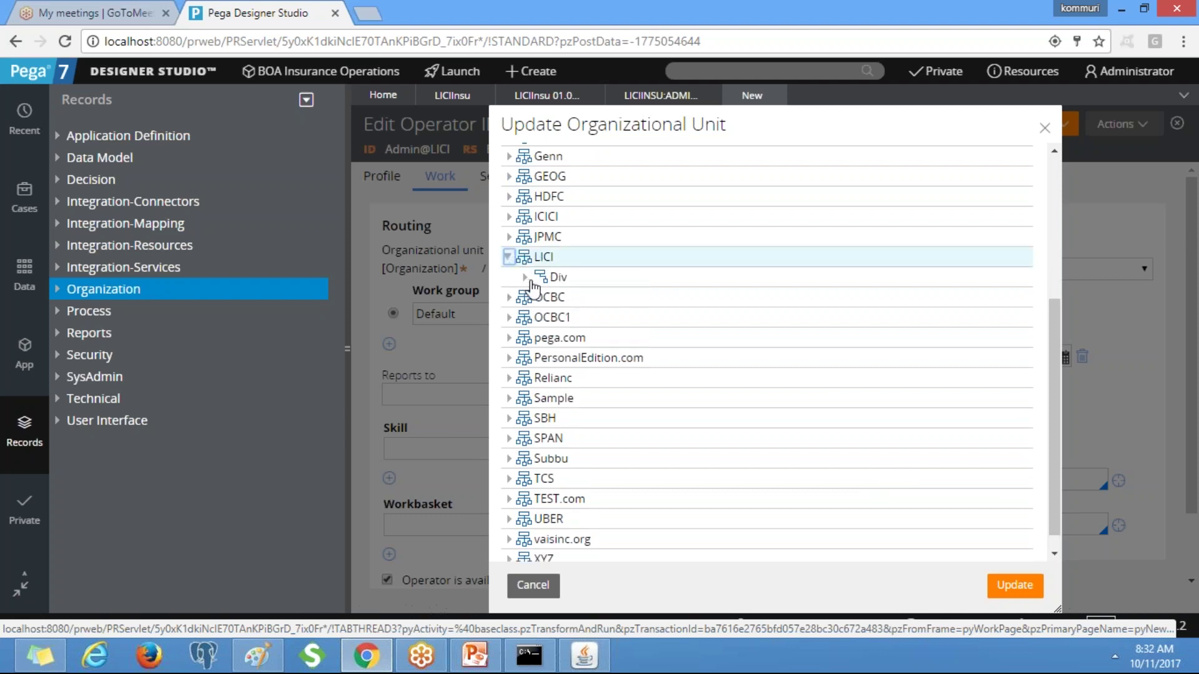
click(525, 276)
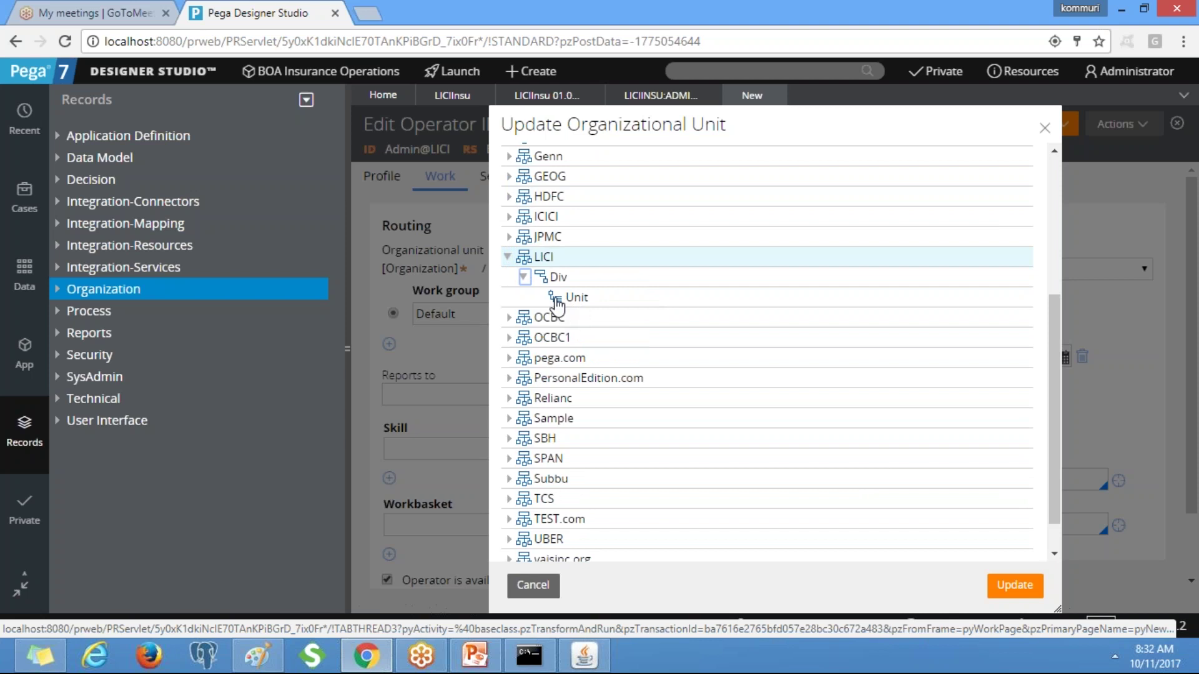
click(555, 302)
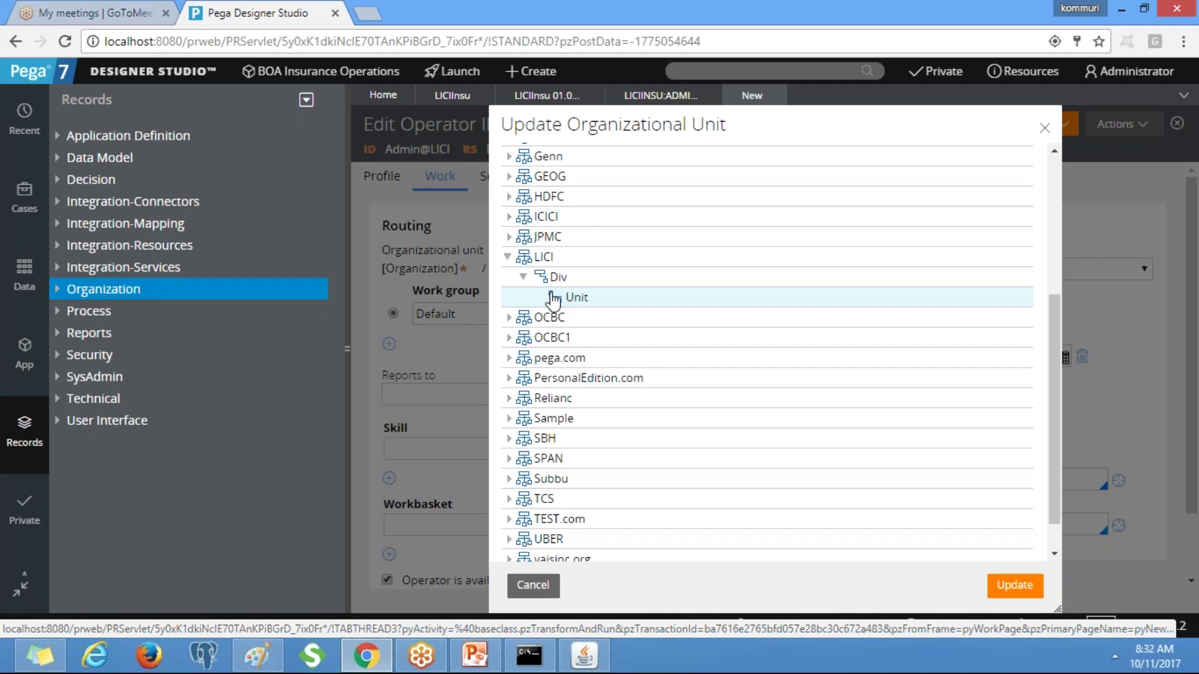
double_click(570, 299)
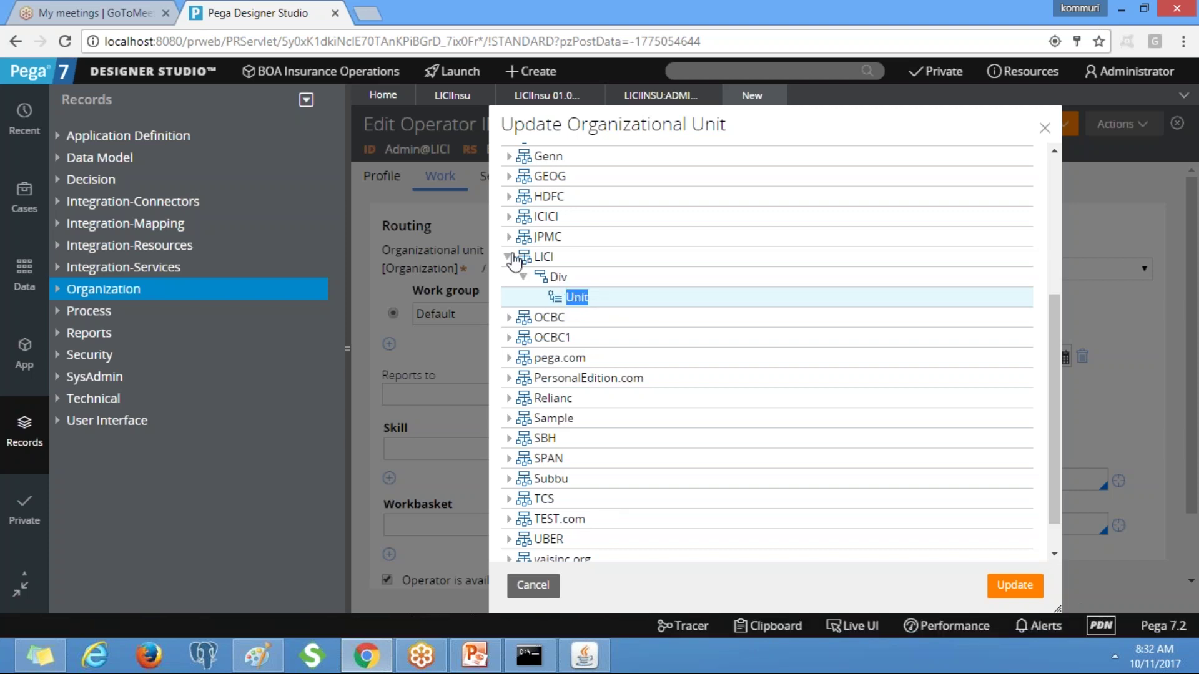
double_click(542, 258)
click(542, 261)
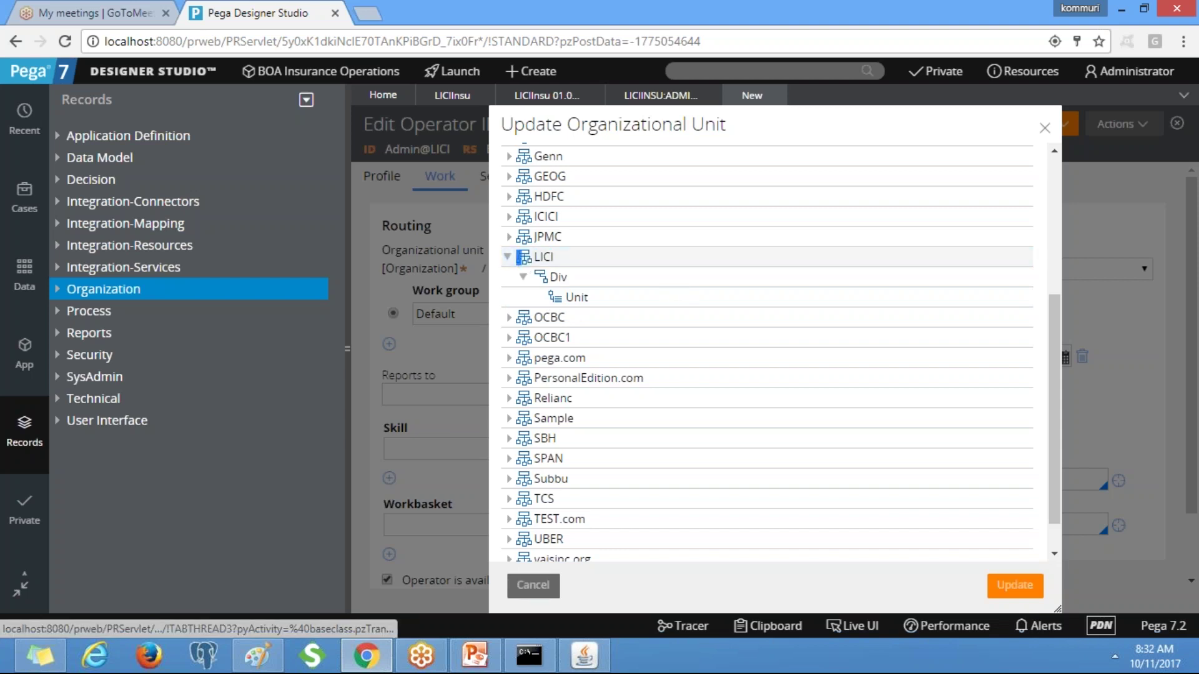
click(533, 585)
Reopen the picker, select Unit under LICI > Div, and close it without updating.
click(651, 277)
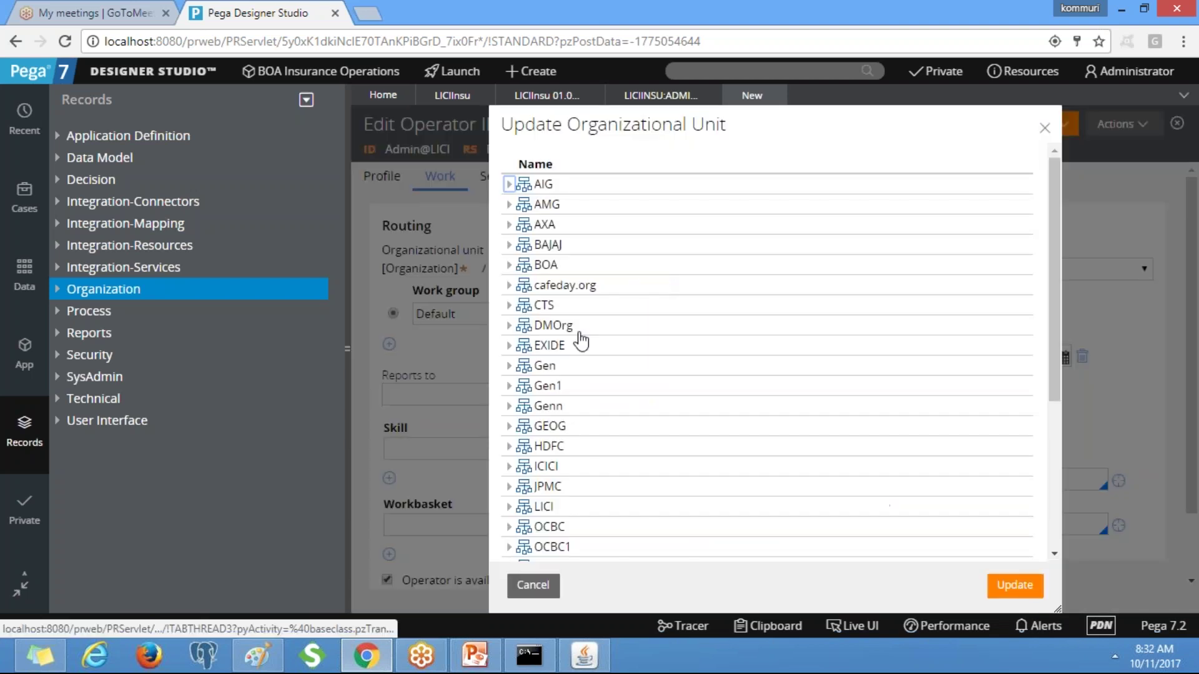
click(509, 487)
click(509, 486)
click(509, 506)
scroll(1056, 357, down, 3)
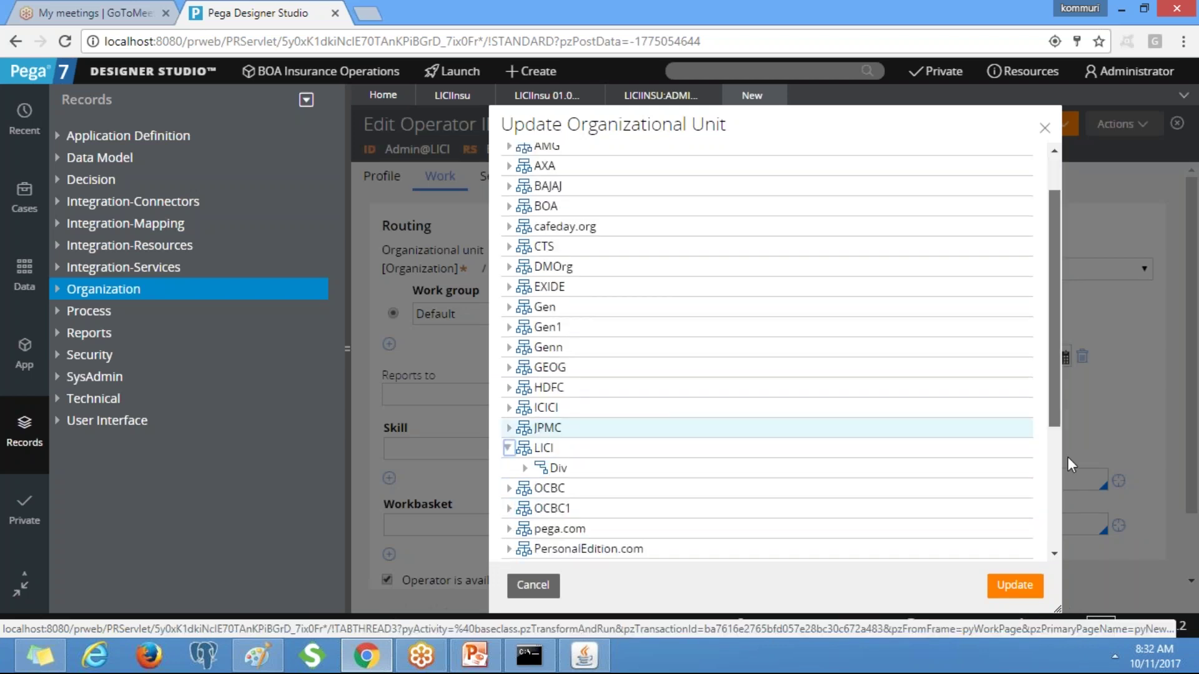
click(525, 349)
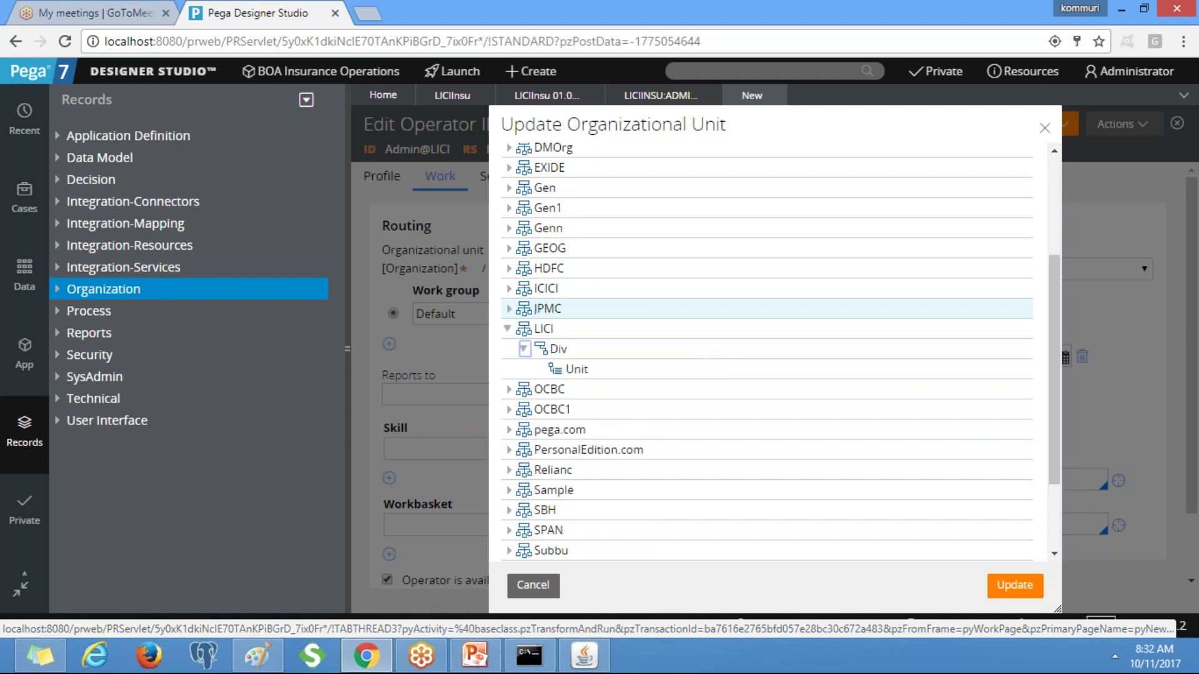
click(555, 373)
double_click(581, 374)
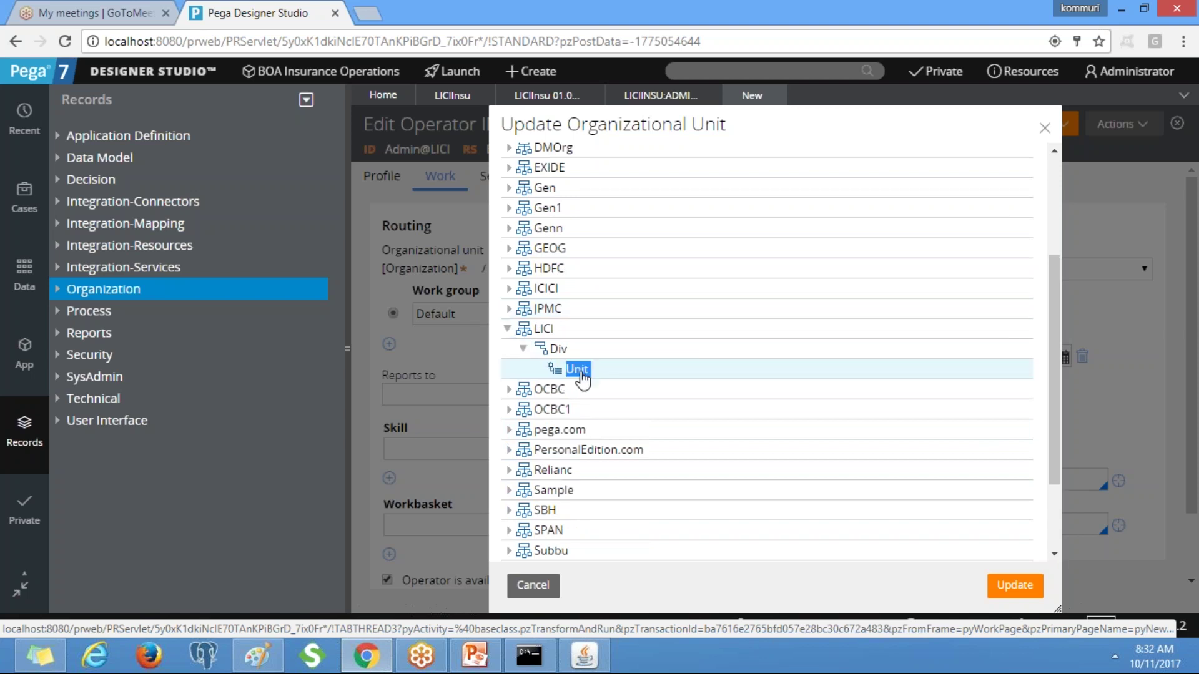
click(560, 373)
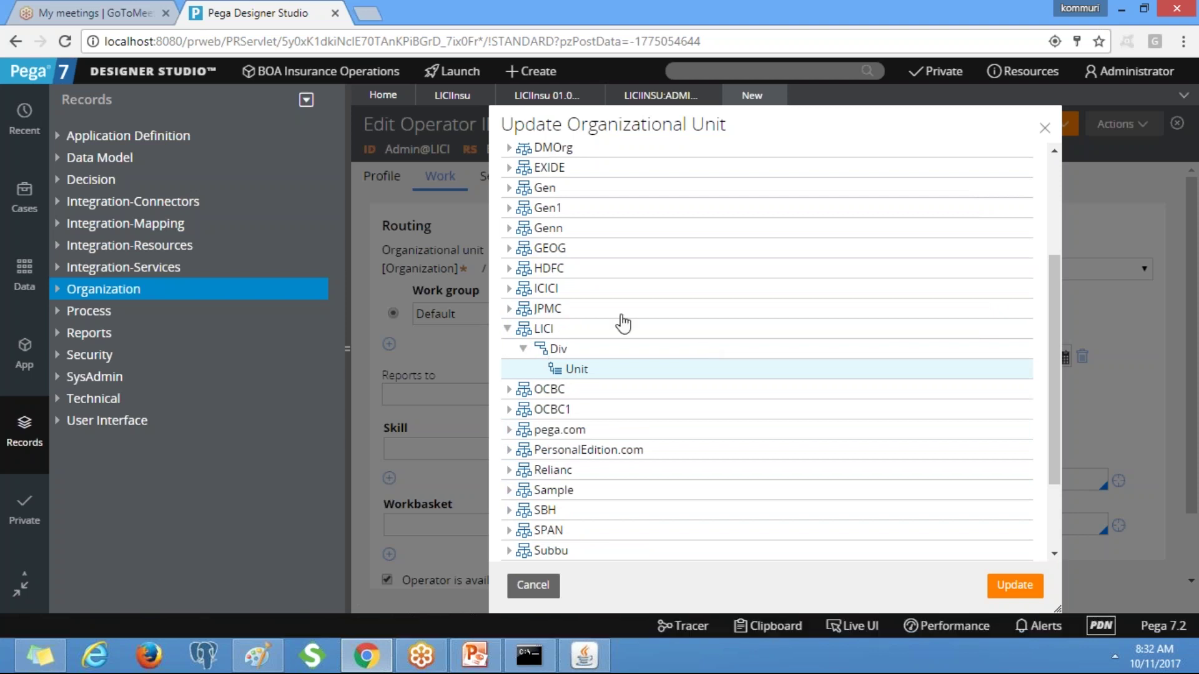
double_click(550, 368)
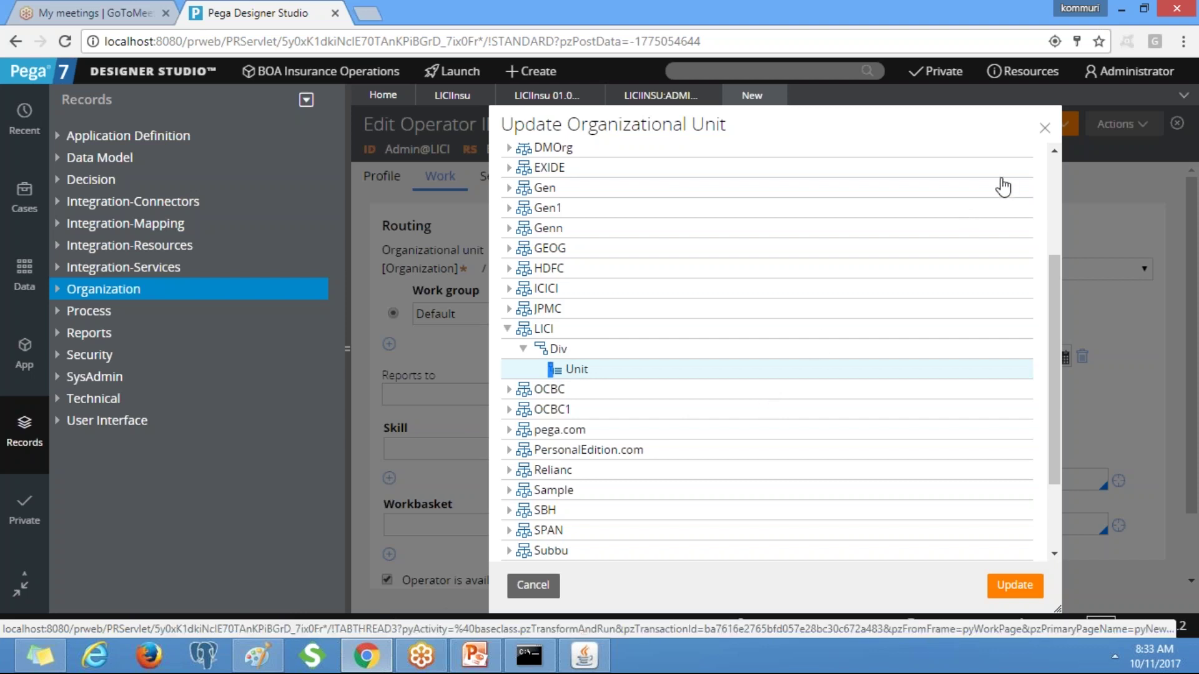
click(1045, 130)
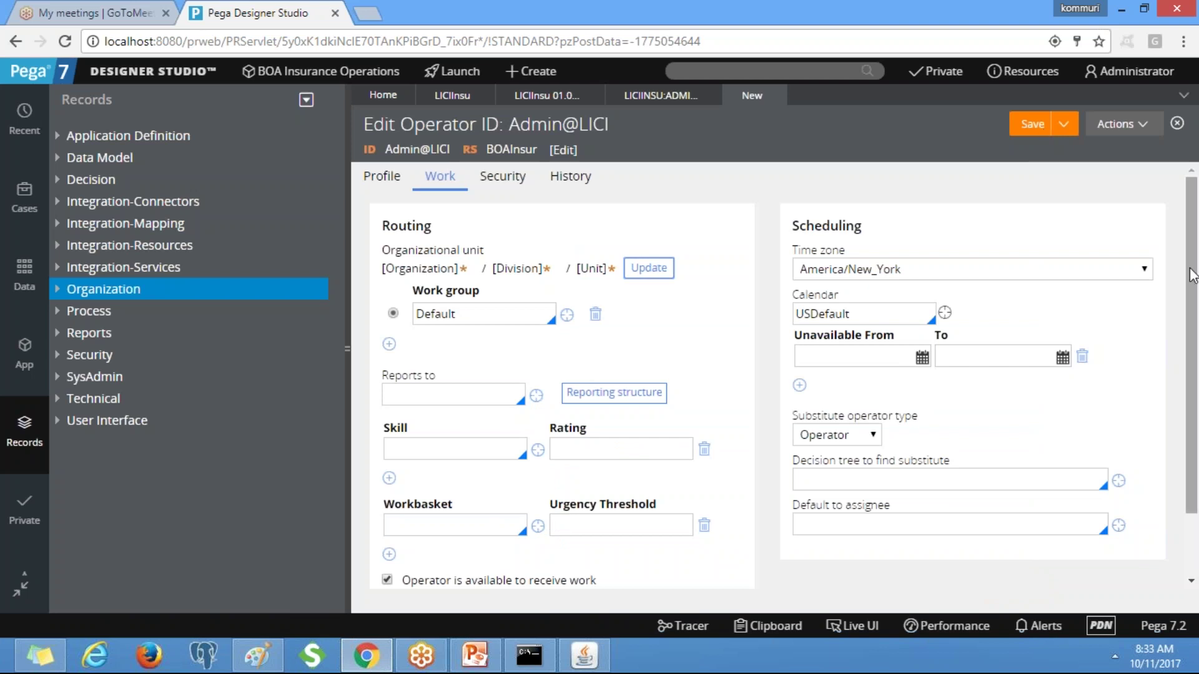
Return to the operator's Profile tab showing default access group LICIInsu:Administrators.
scroll(1194, 278, down, 2)
scroll(1172, 206, up, 2)
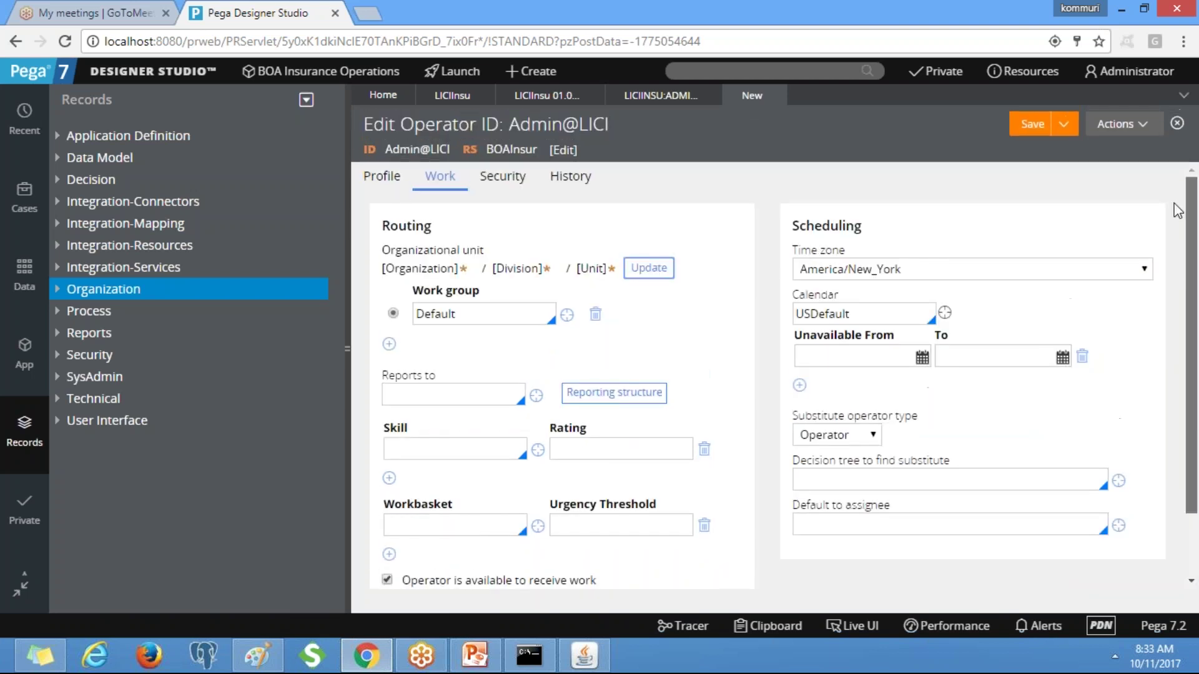
click(394, 181)
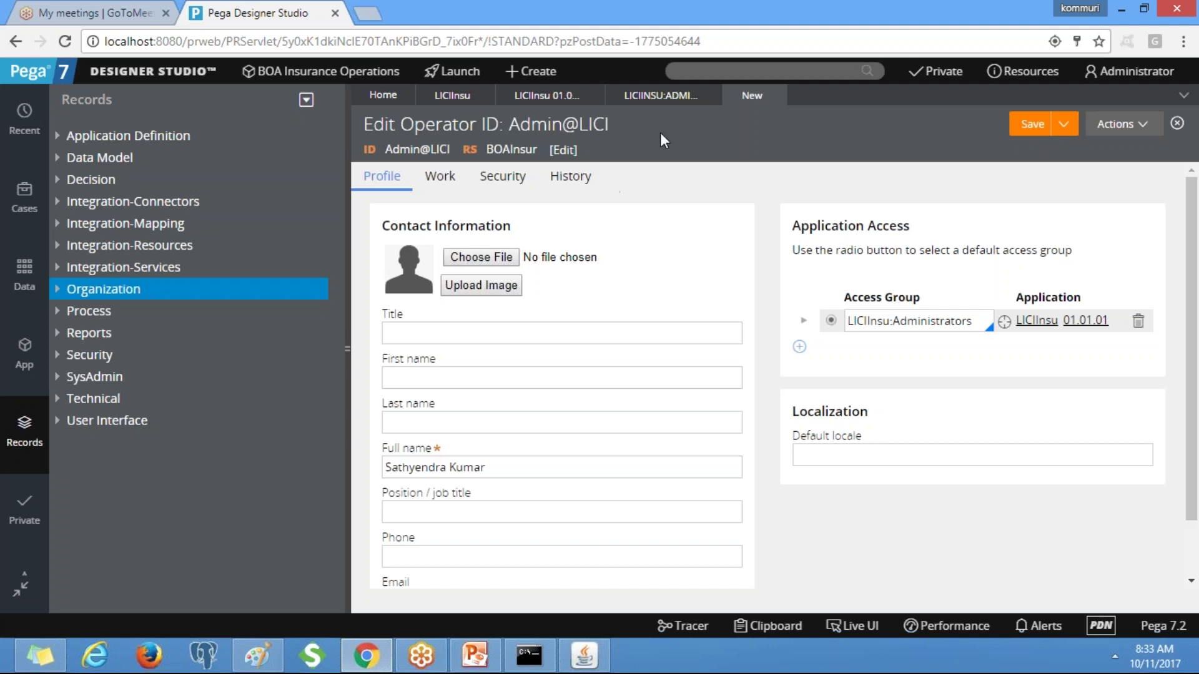
Filter the Organization instances by name 'LICI' and open the LICI organization record.
click(68, 290)
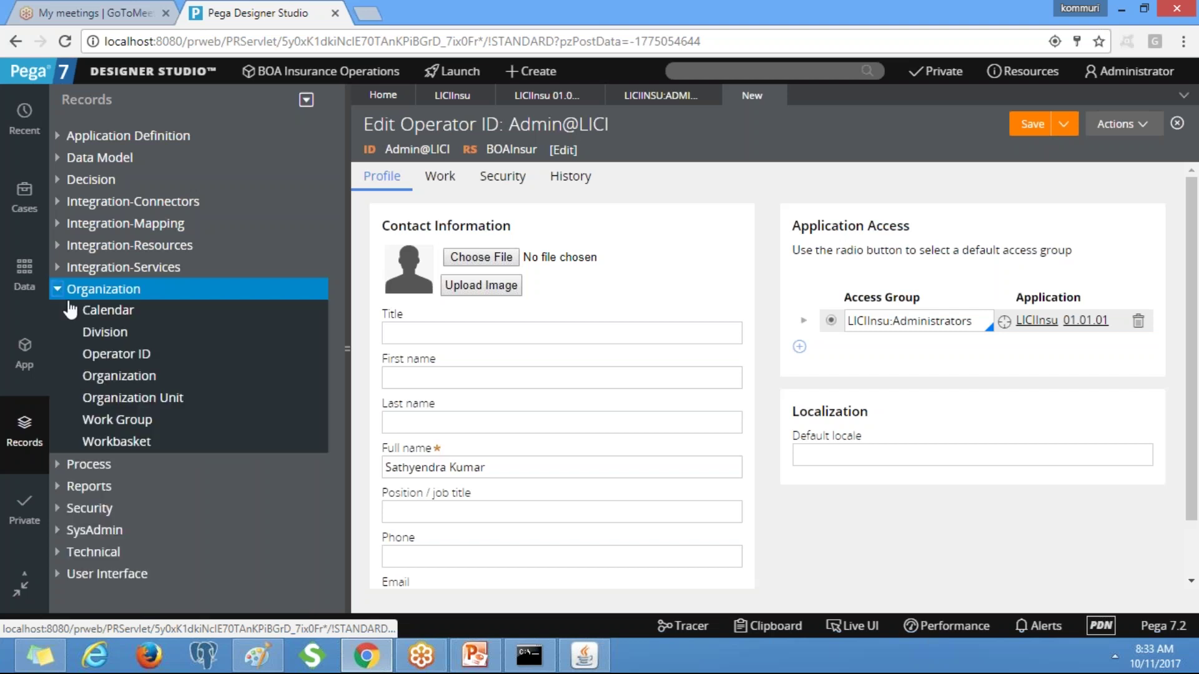
click(143, 379)
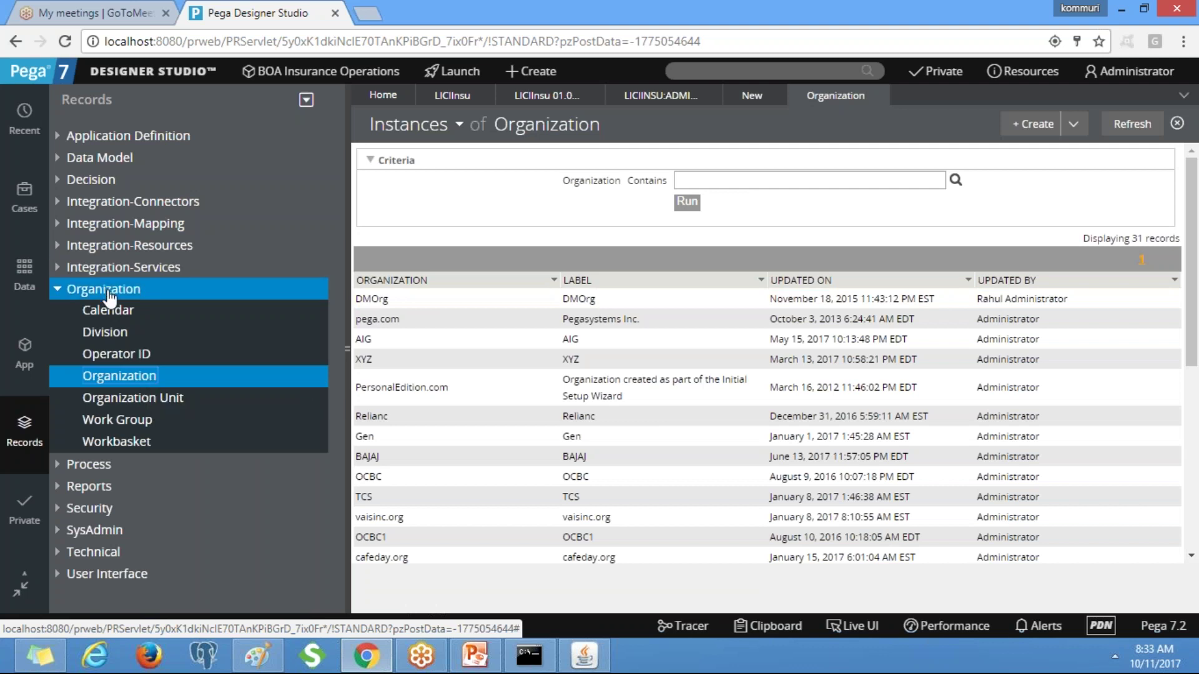
click(735, 181)
text(LICI)
key(Down)
key(Return)
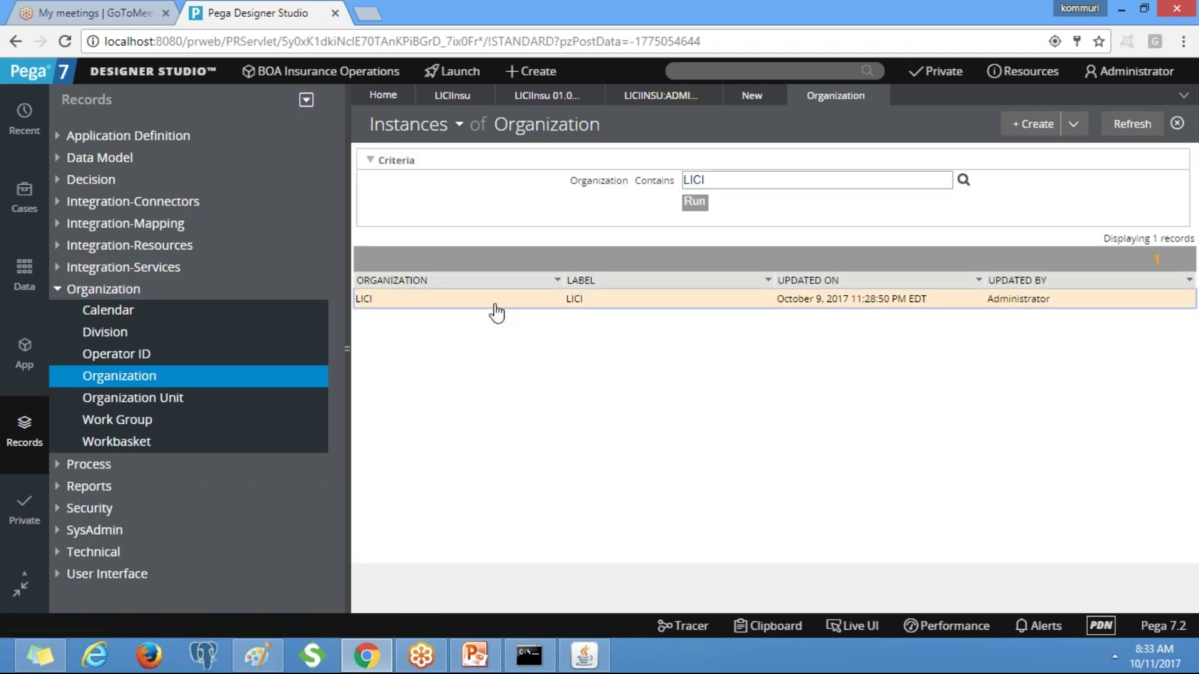
click(496, 312)
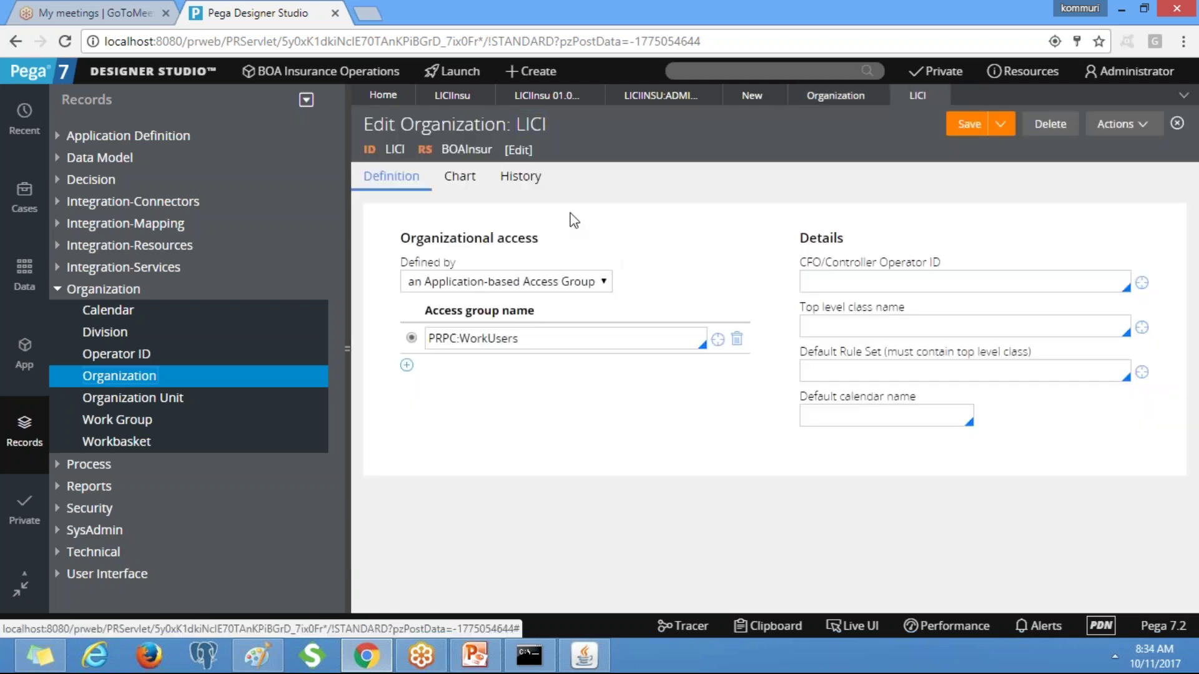
Change the LICI organization's associated ruleset from BOAInsur to LICIInsu.
click(522, 156)
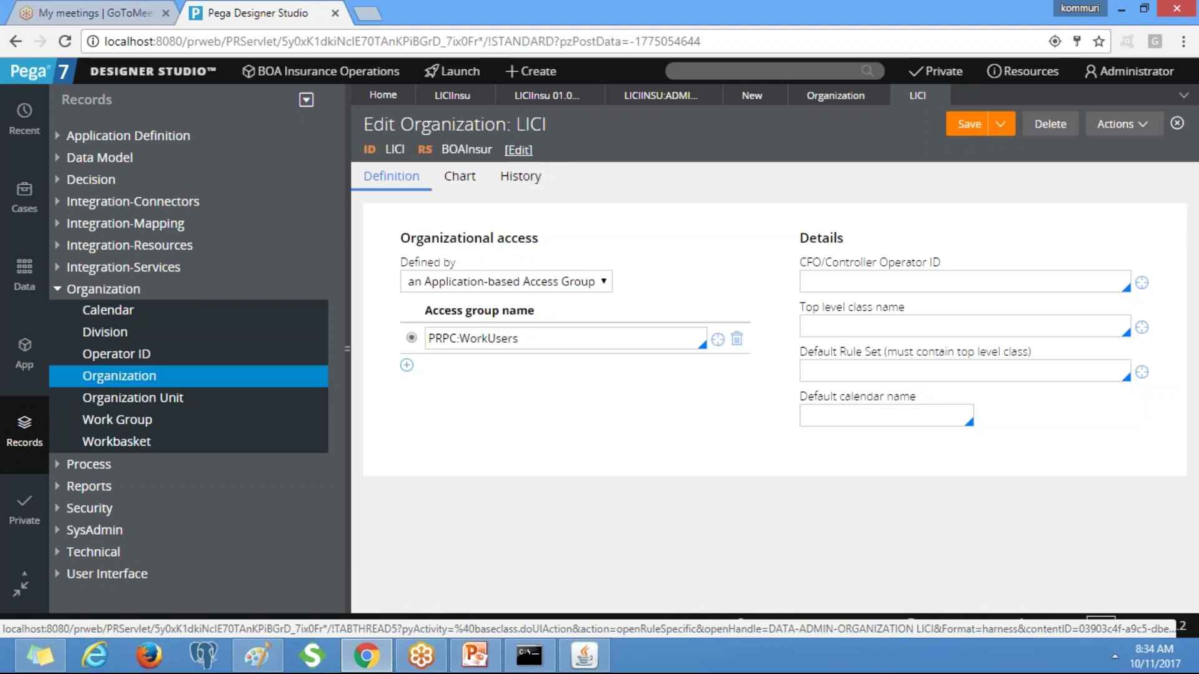
drag(572, 192, 516, 191)
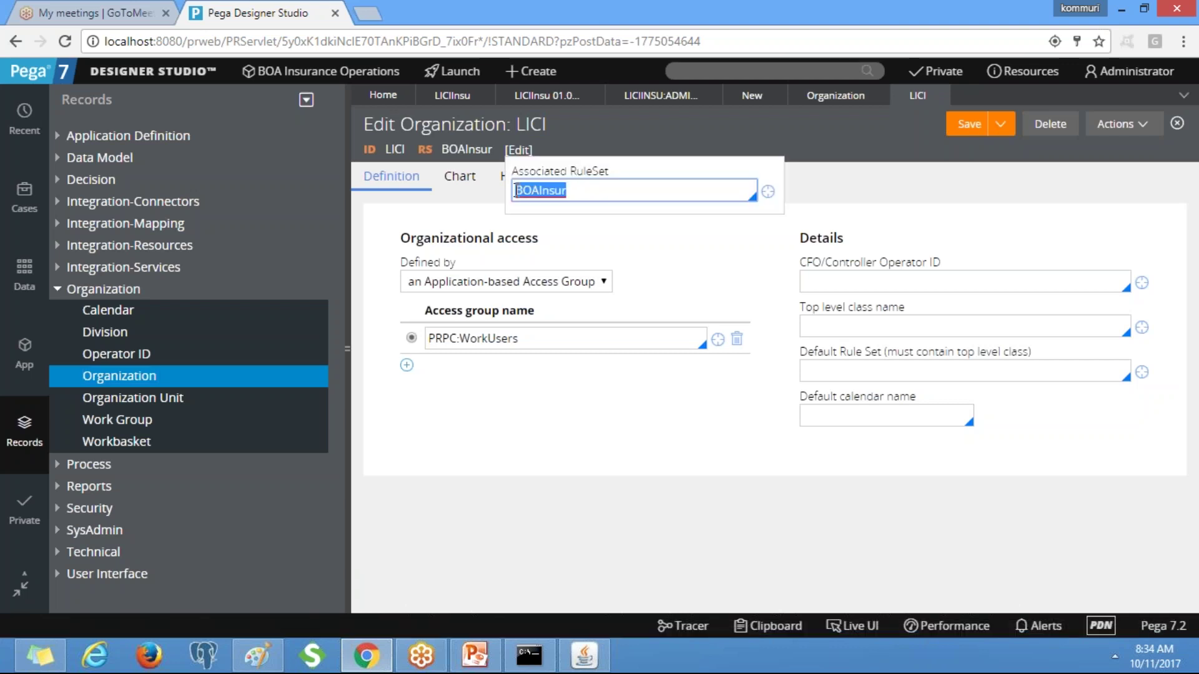
key(BackSpace)
text(LI)
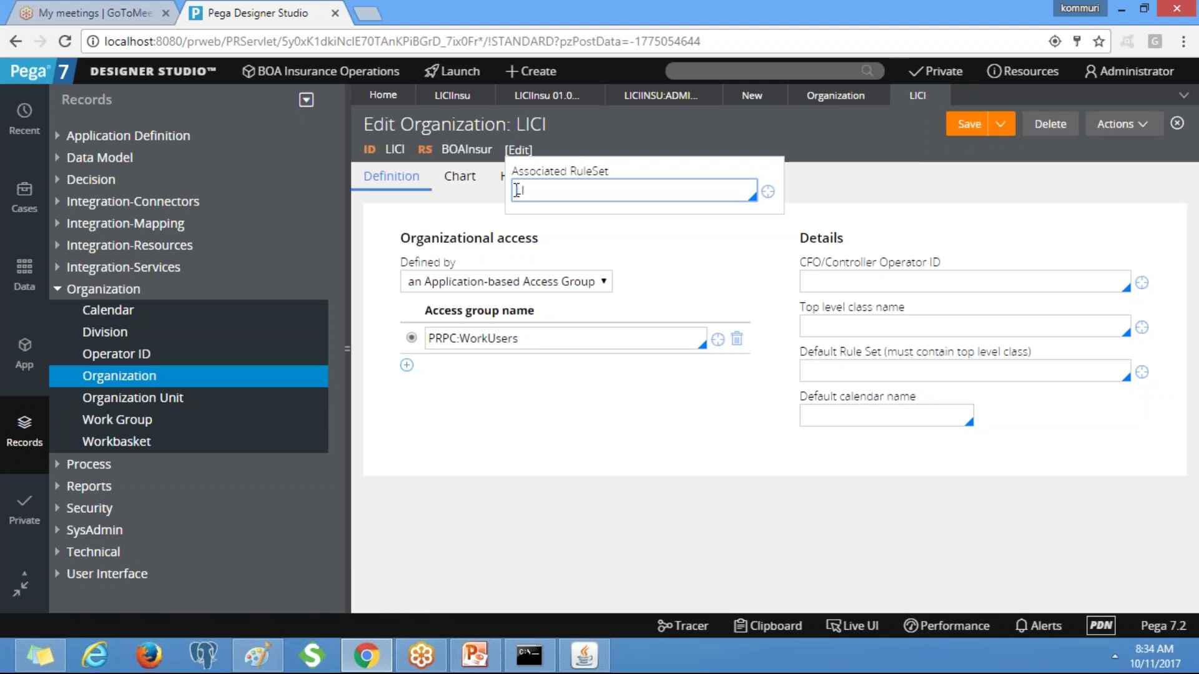
text(CI)
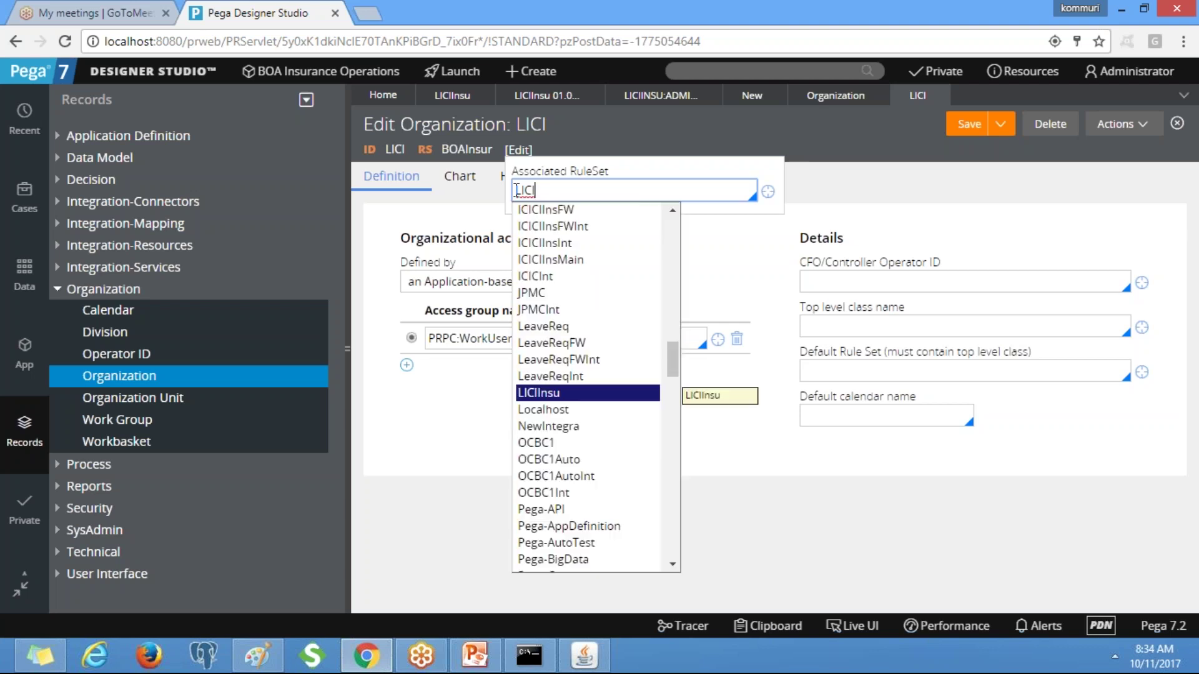
click(572, 399)
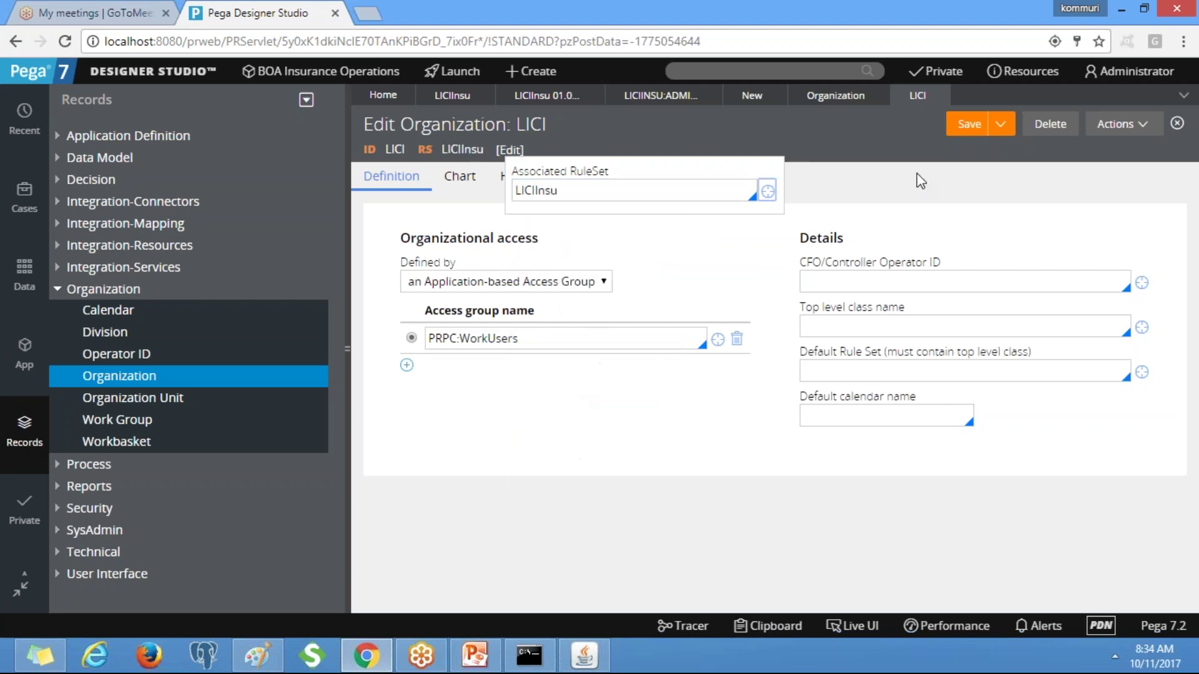
click(891, 195)
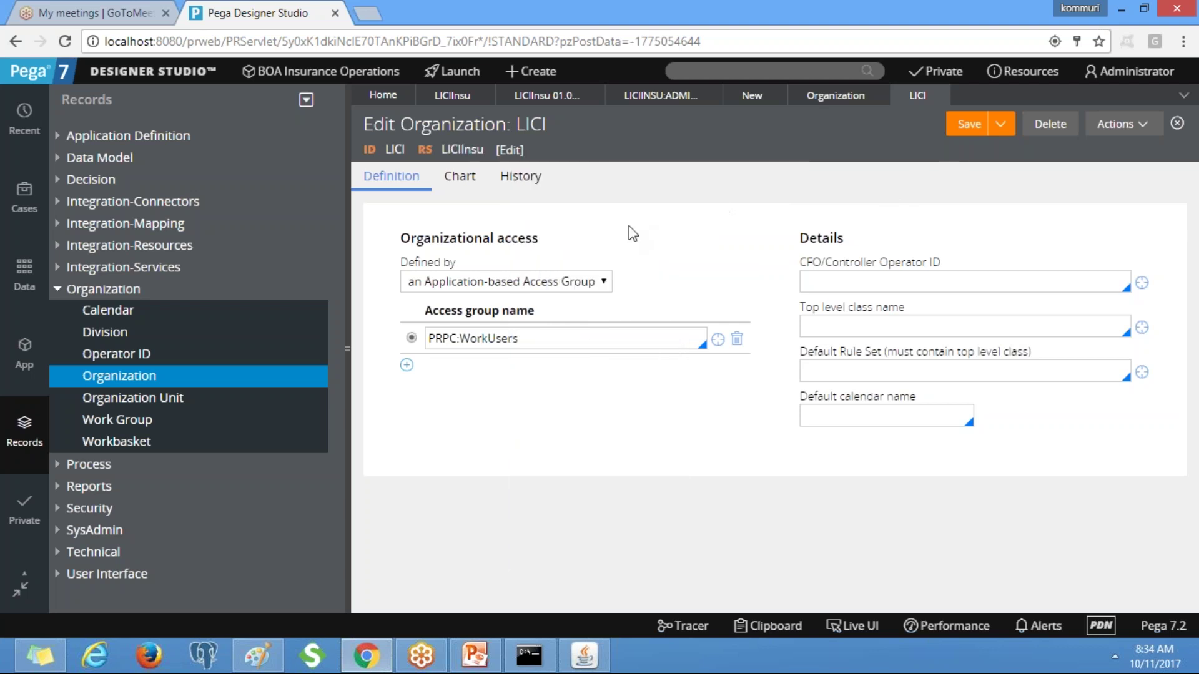
In the LICI organization chart, expand LICI and Div and open the Unit record.
click(460, 178)
click(401, 319)
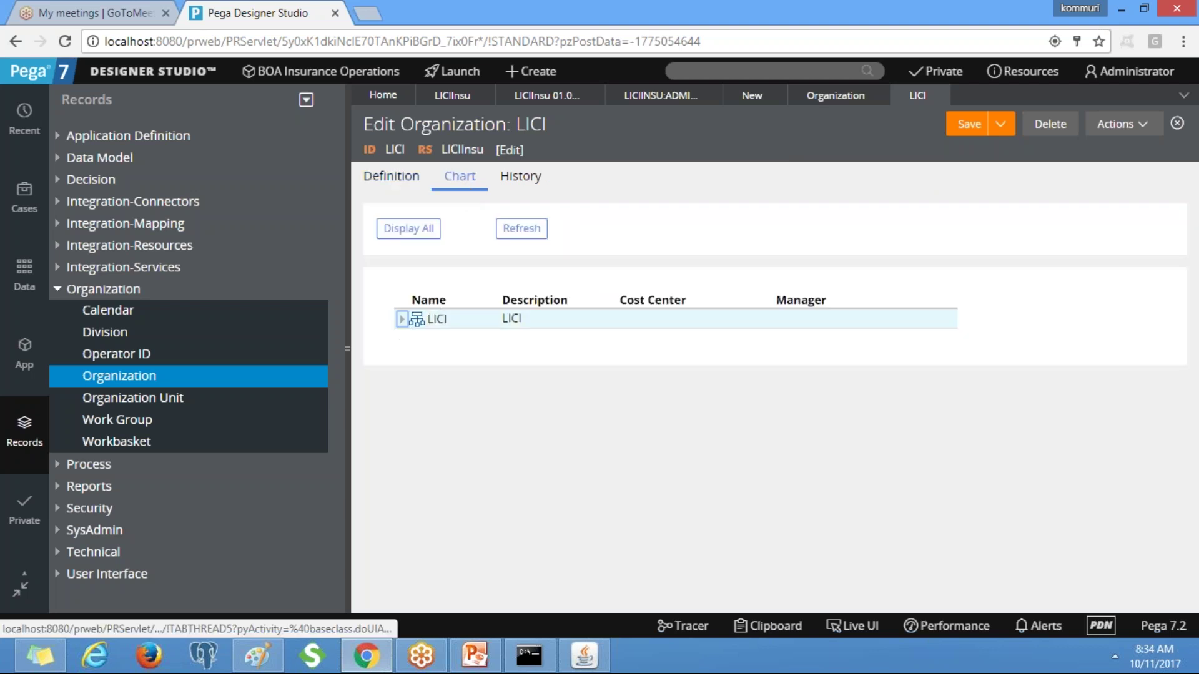
click(418, 339)
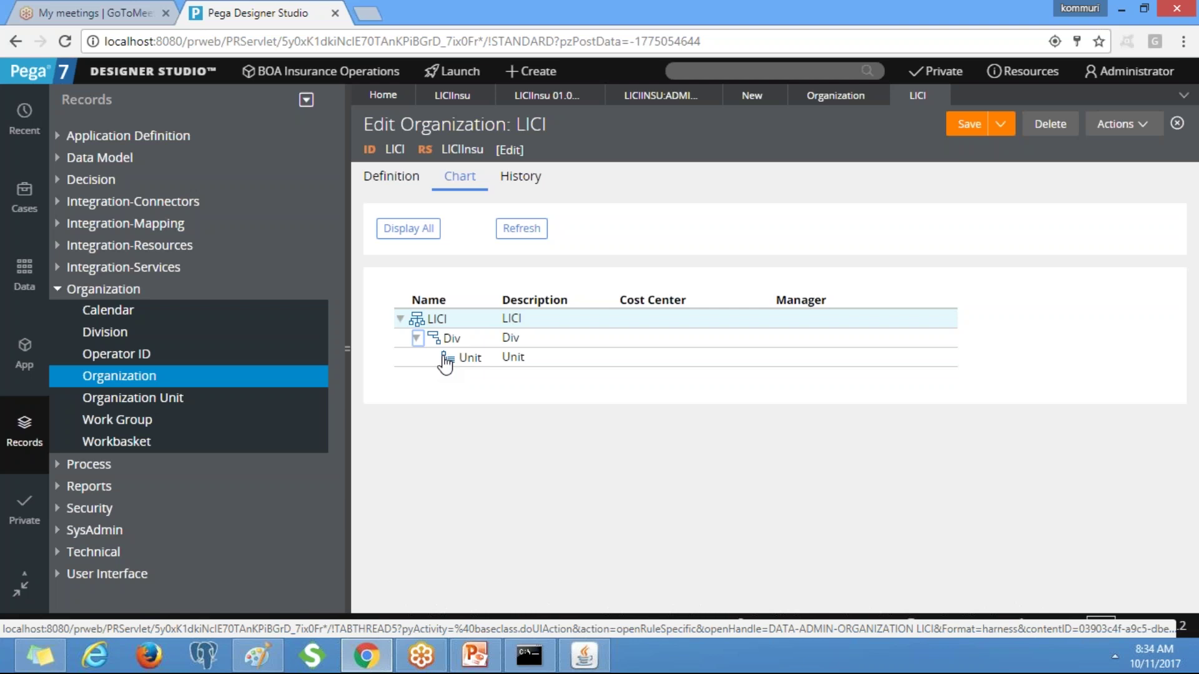
click(445, 362)
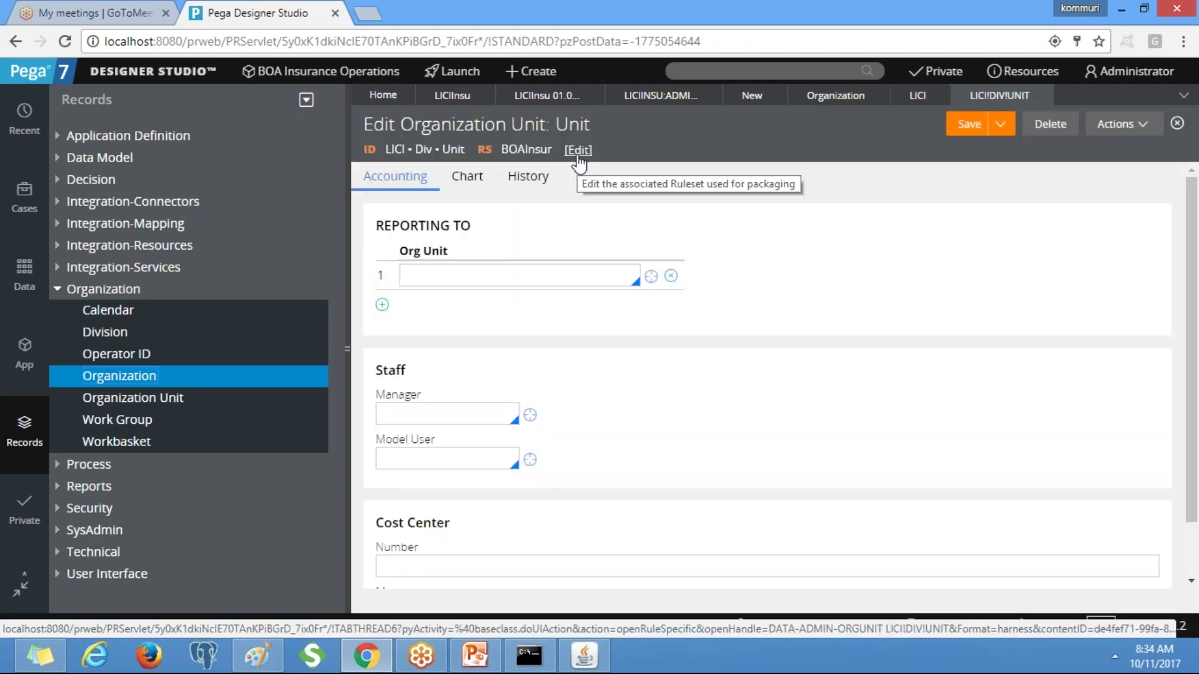
Set the Unit's associated ruleset to LICIInsu, save it, and return to the LICI chart.
click(578, 151)
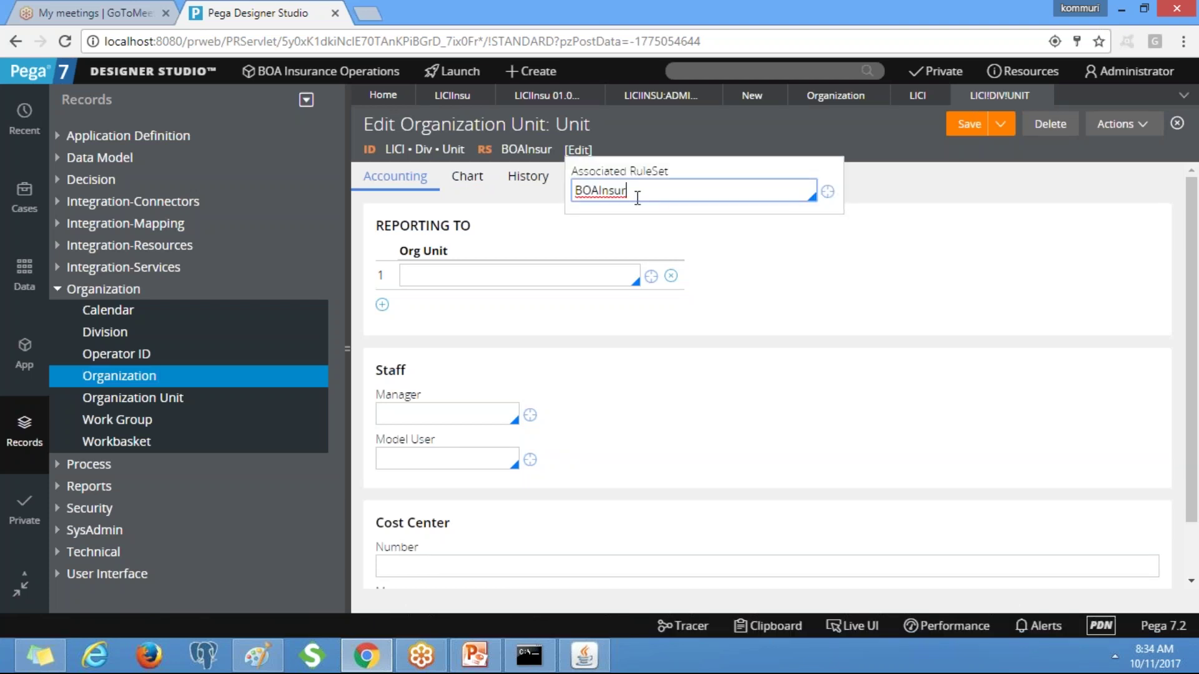
text(LI)
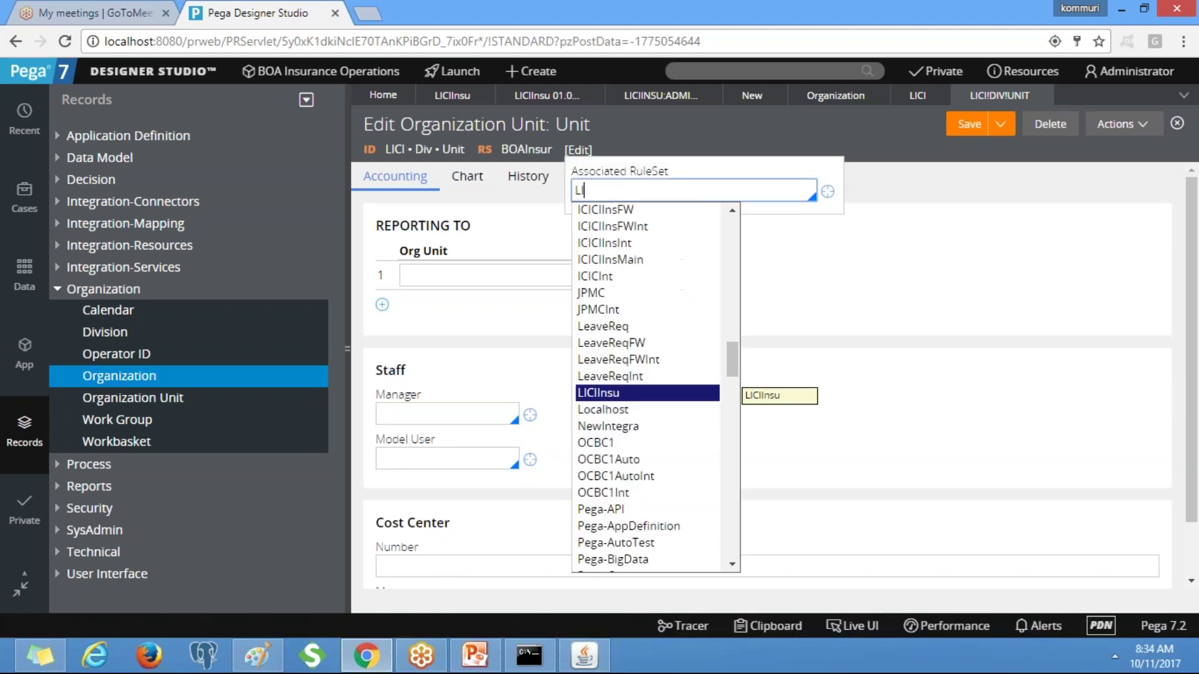
key(Return)
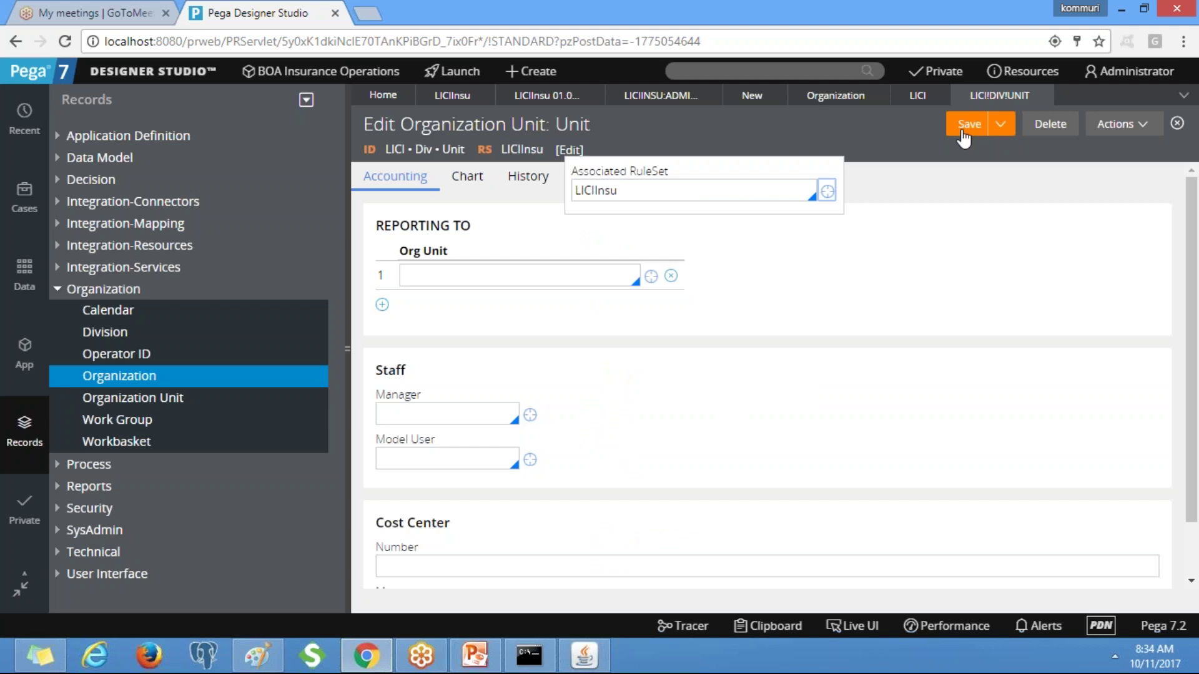
click(907, 172)
click(965, 129)
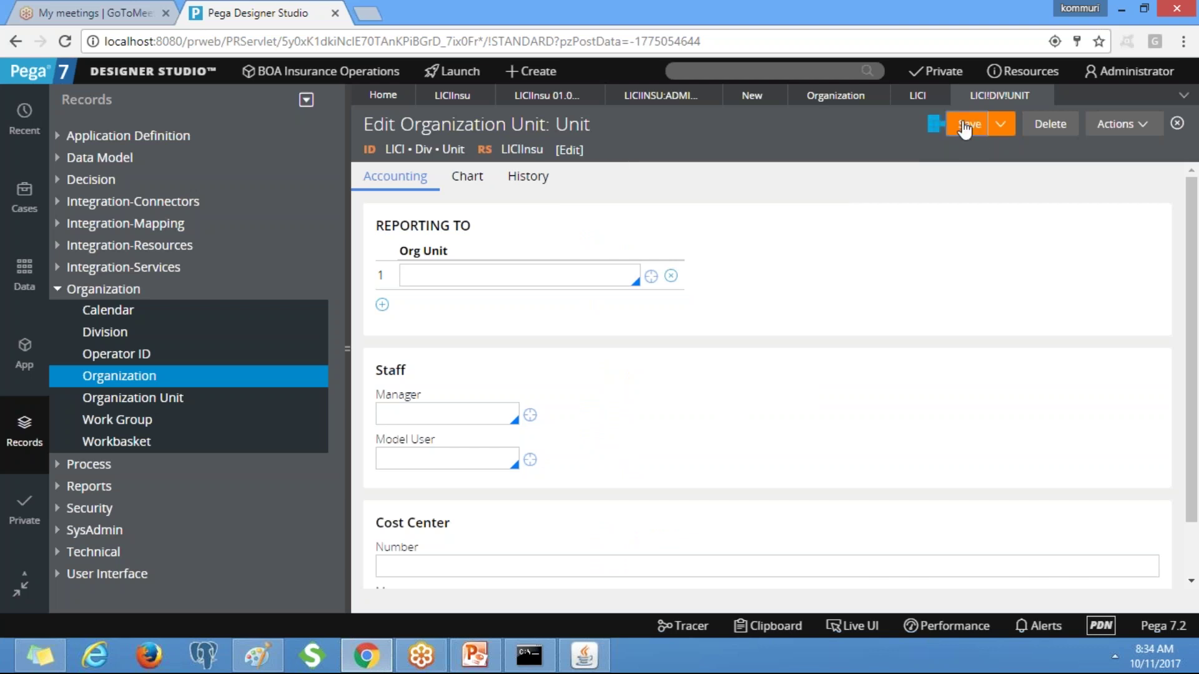
click(918, 95)
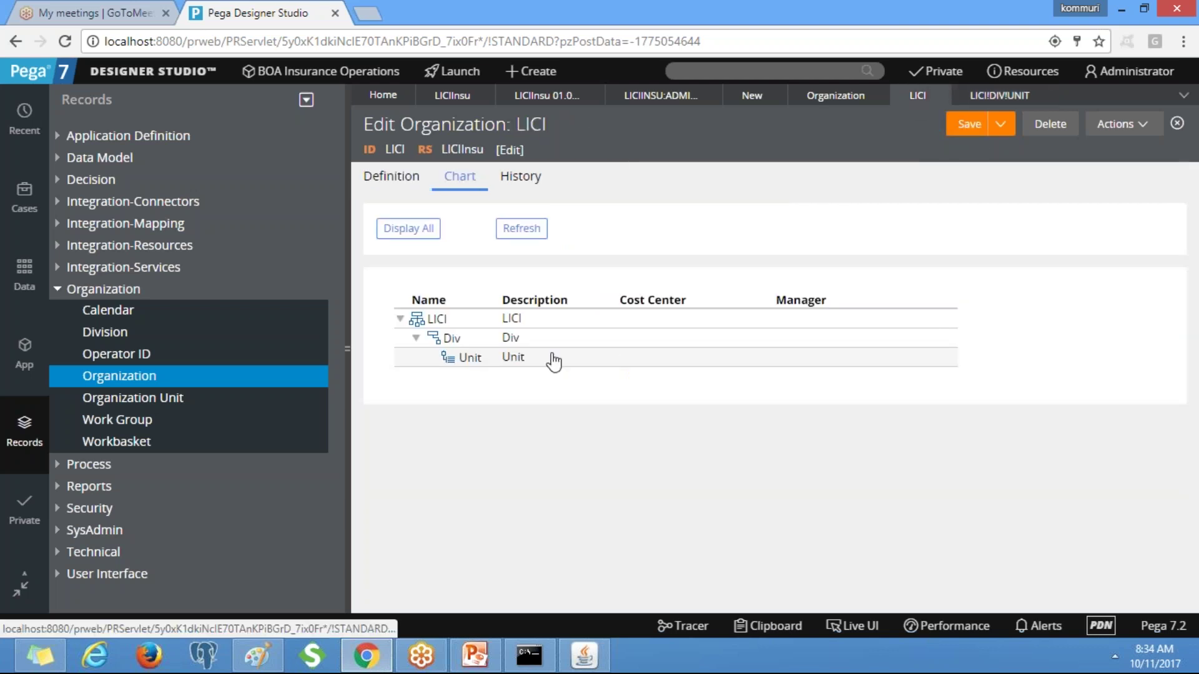
Open the Div division, replace its BOAInsur ruleset with LICIInsu, and save.
click(451, 338)
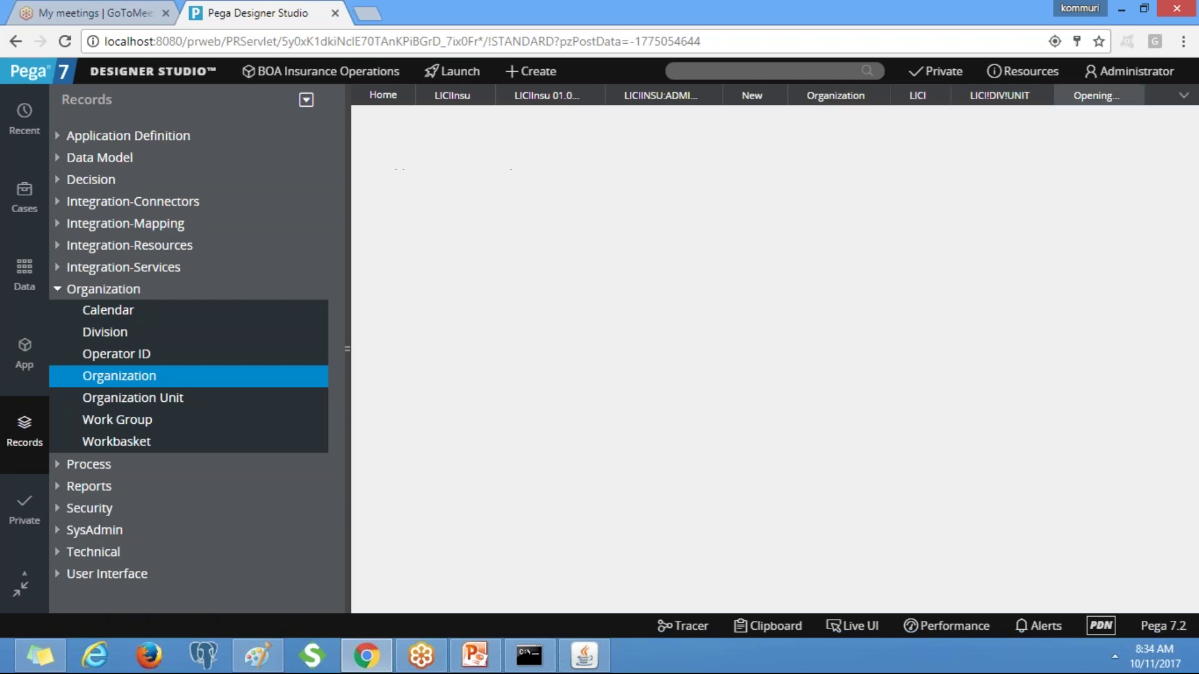
click(541, 153)
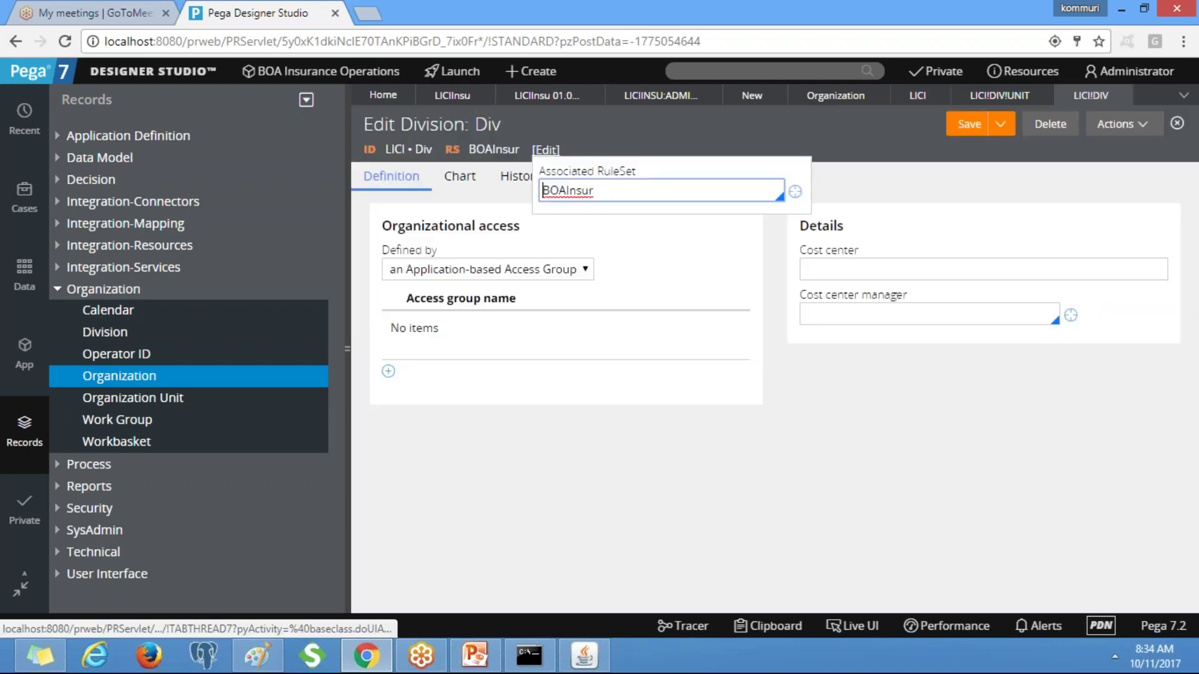
double_click(571, 191)
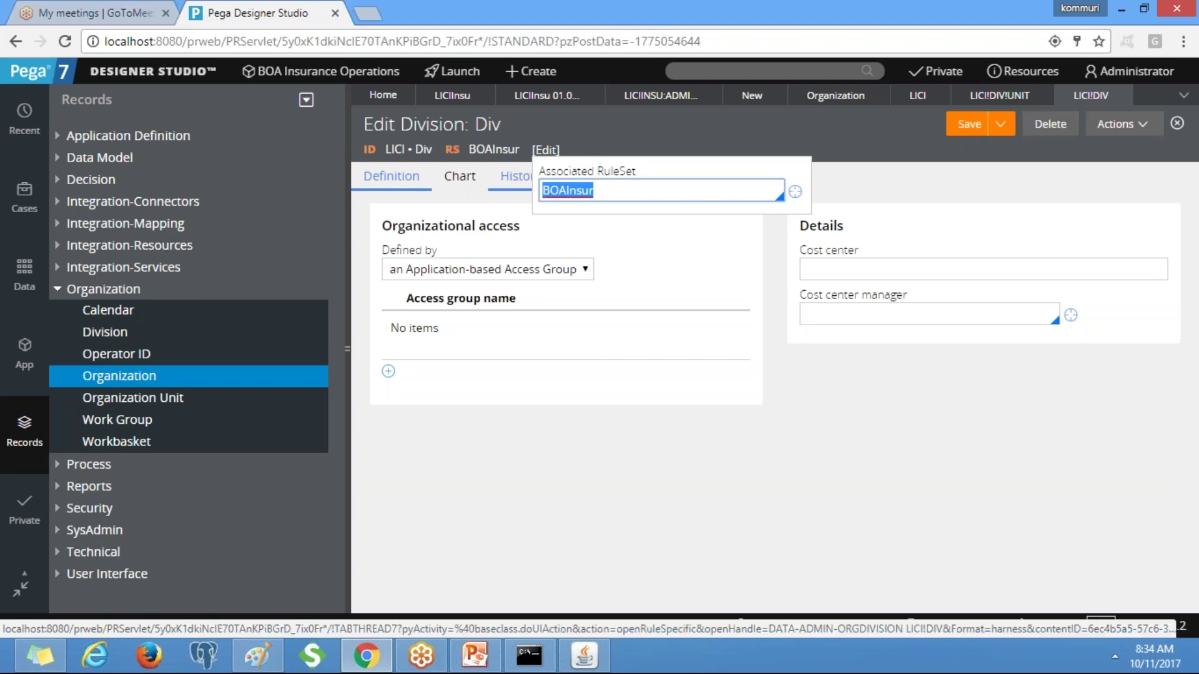
key(BackSpace)
text(LI)
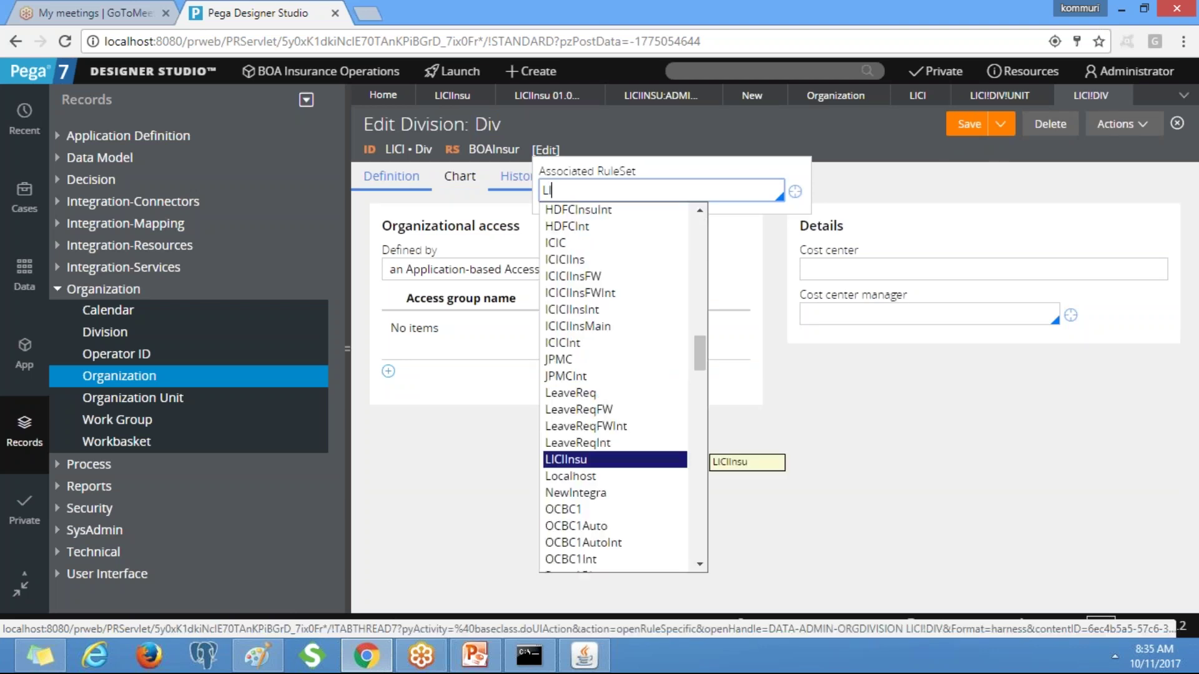
key(Return)
click(971, 128)
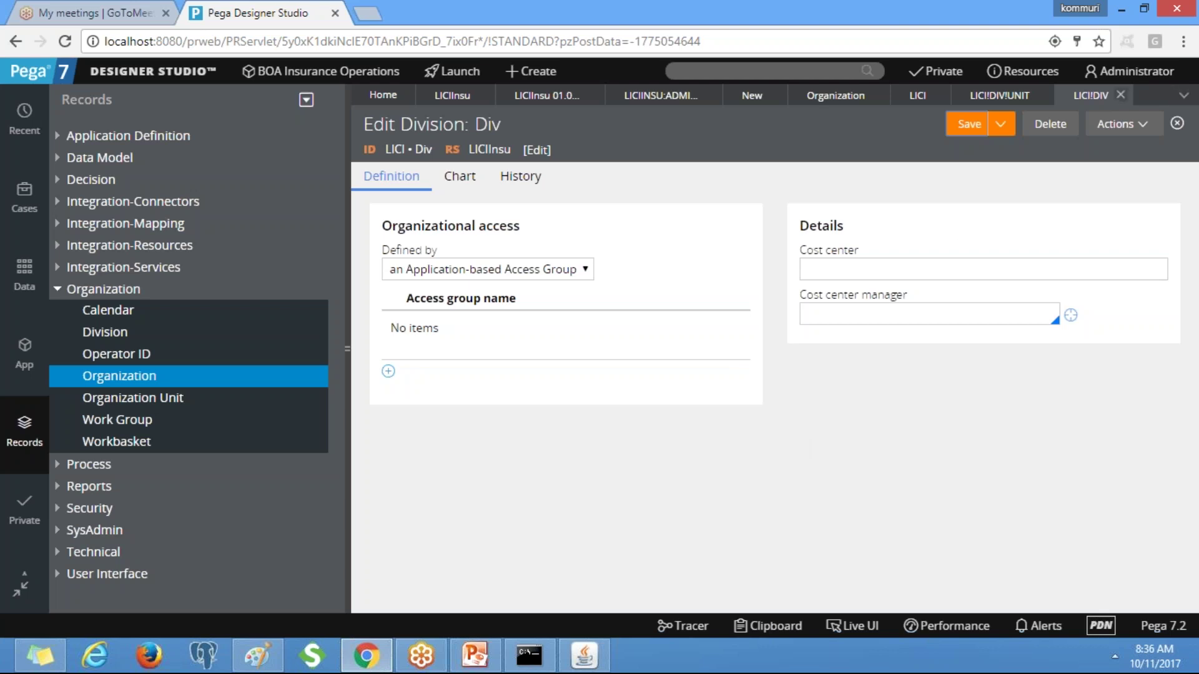
Close the Div and Unit tabs, save the LICI organization, and return to the Admin@LICI operator.
click(1121, 95)
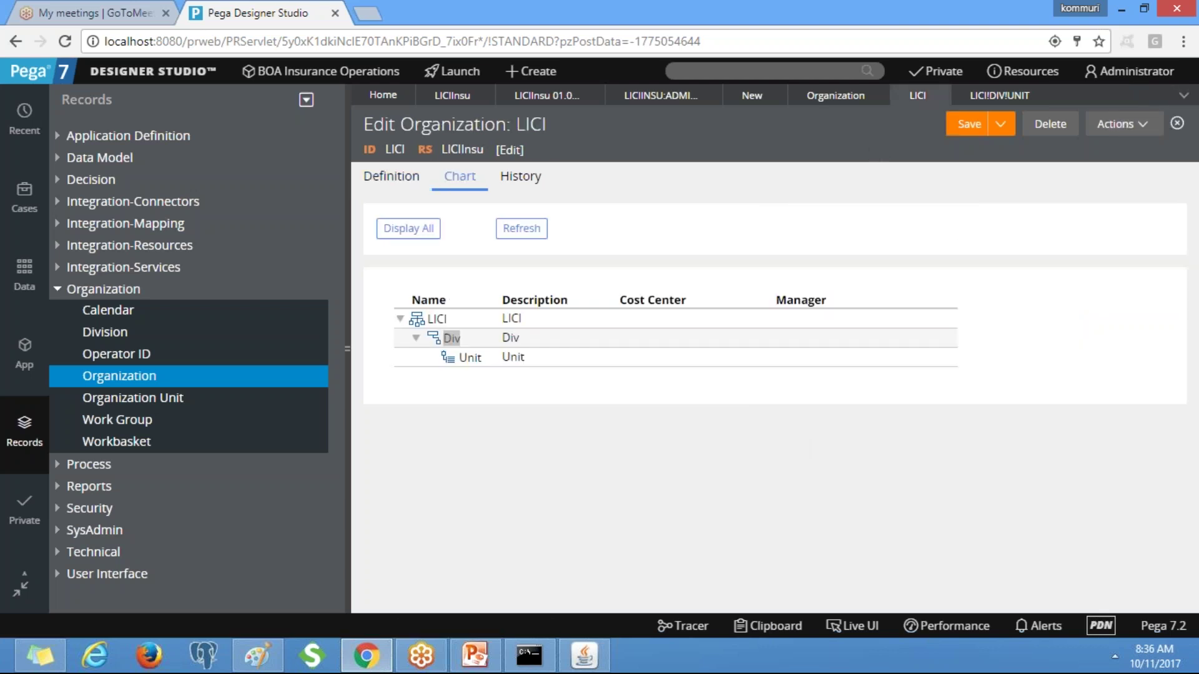
click(1003, 96)
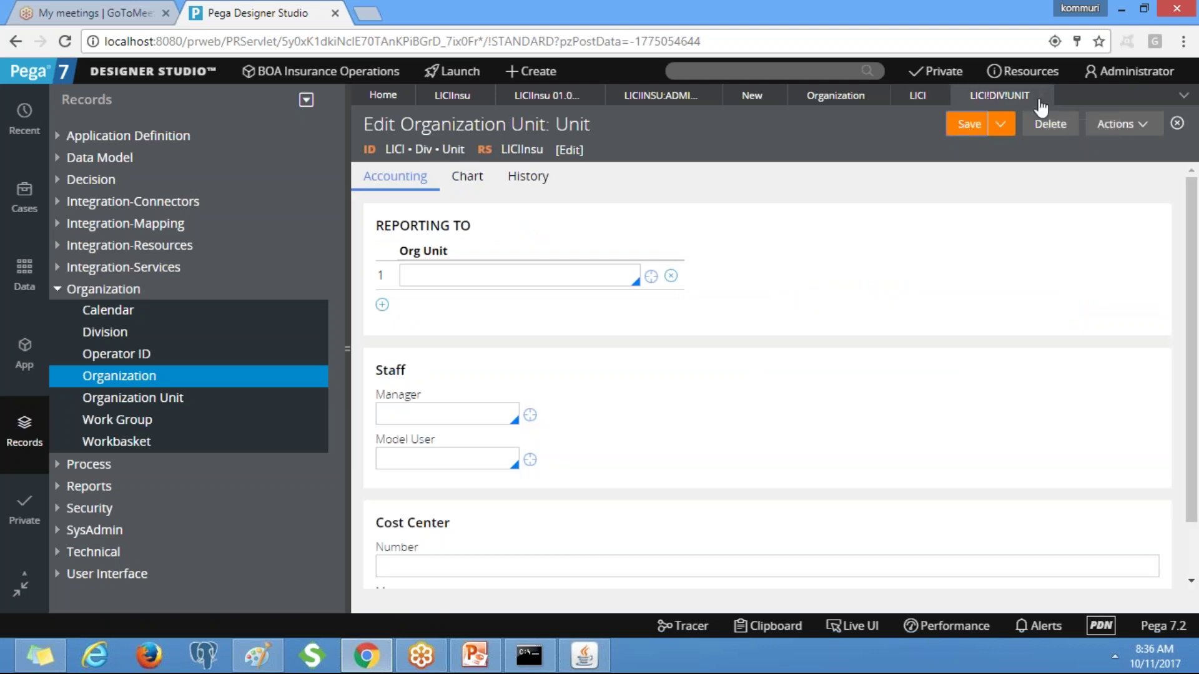
click(1042, 95)
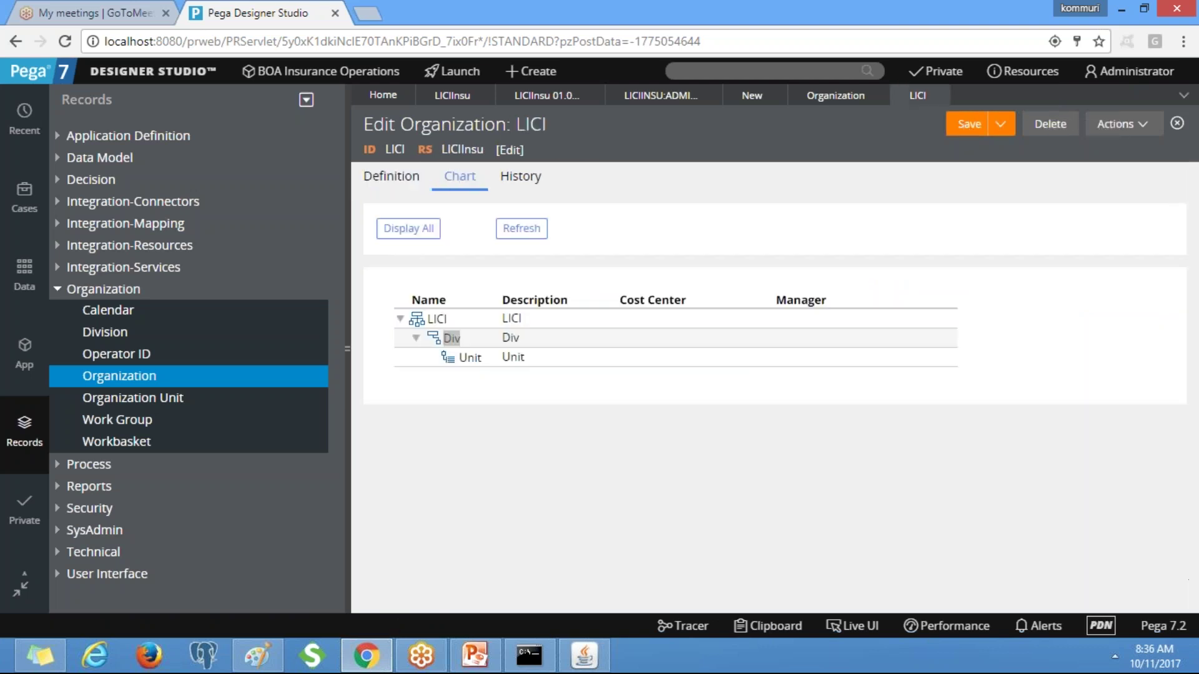
click(961, 127)
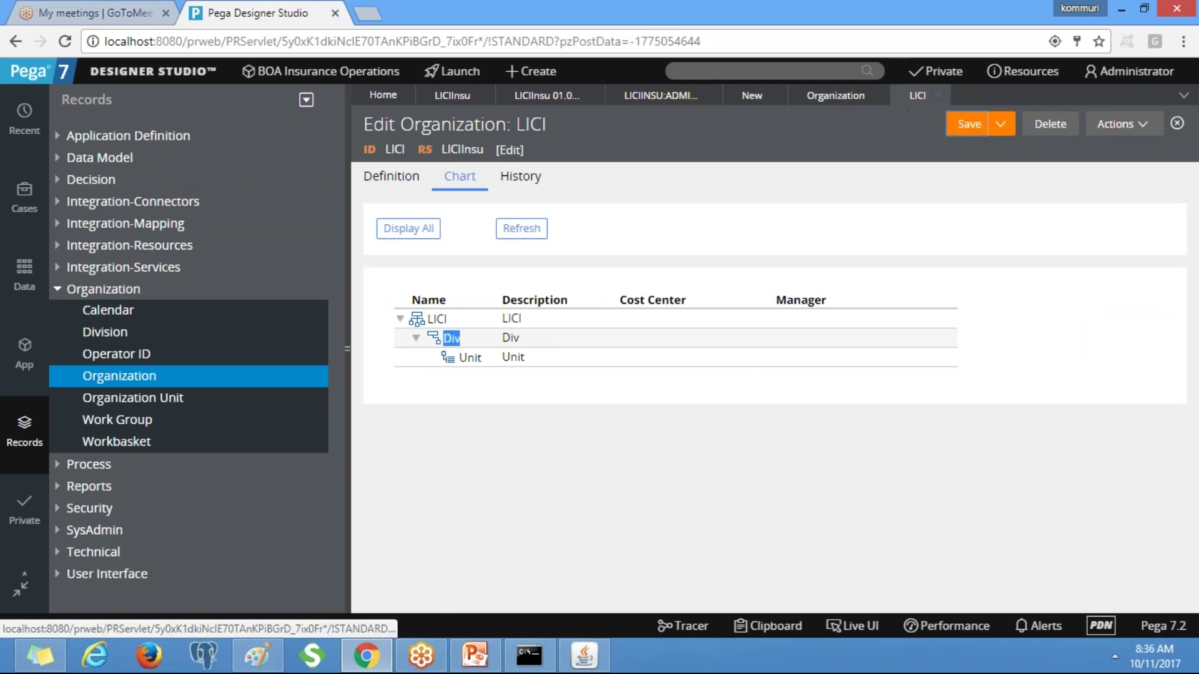
click(752, 97)
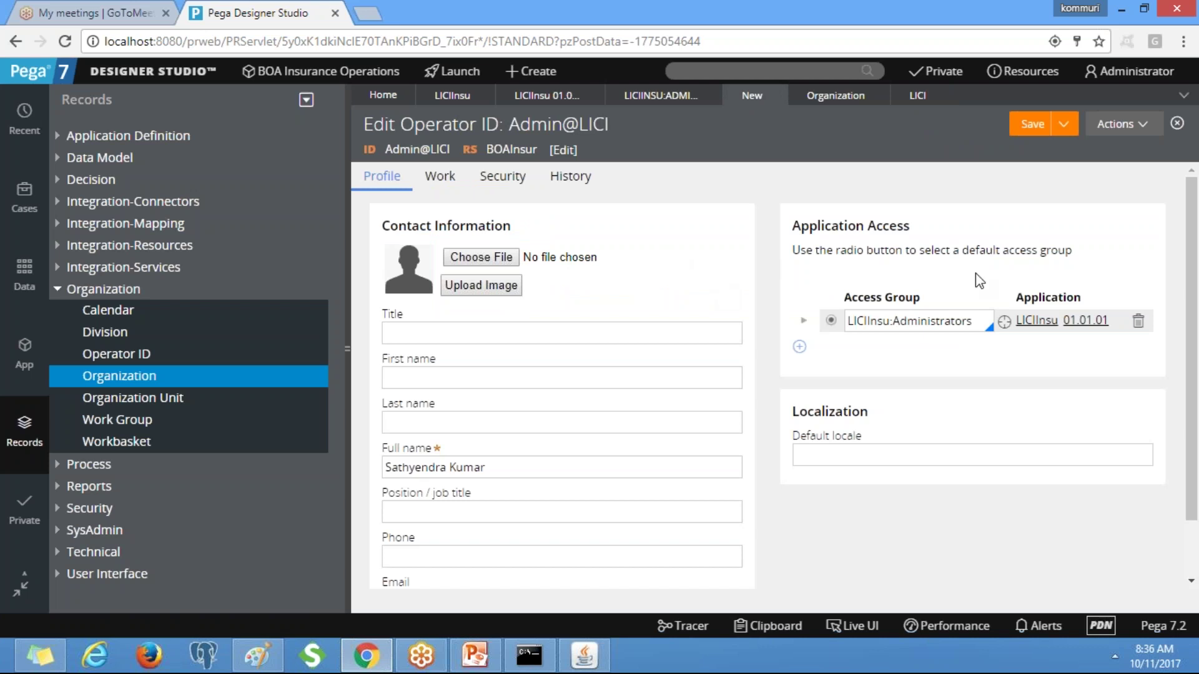
On the Work tab, pick LICI > Div > Unit as the operator's organizational unit.
click(440, 177)
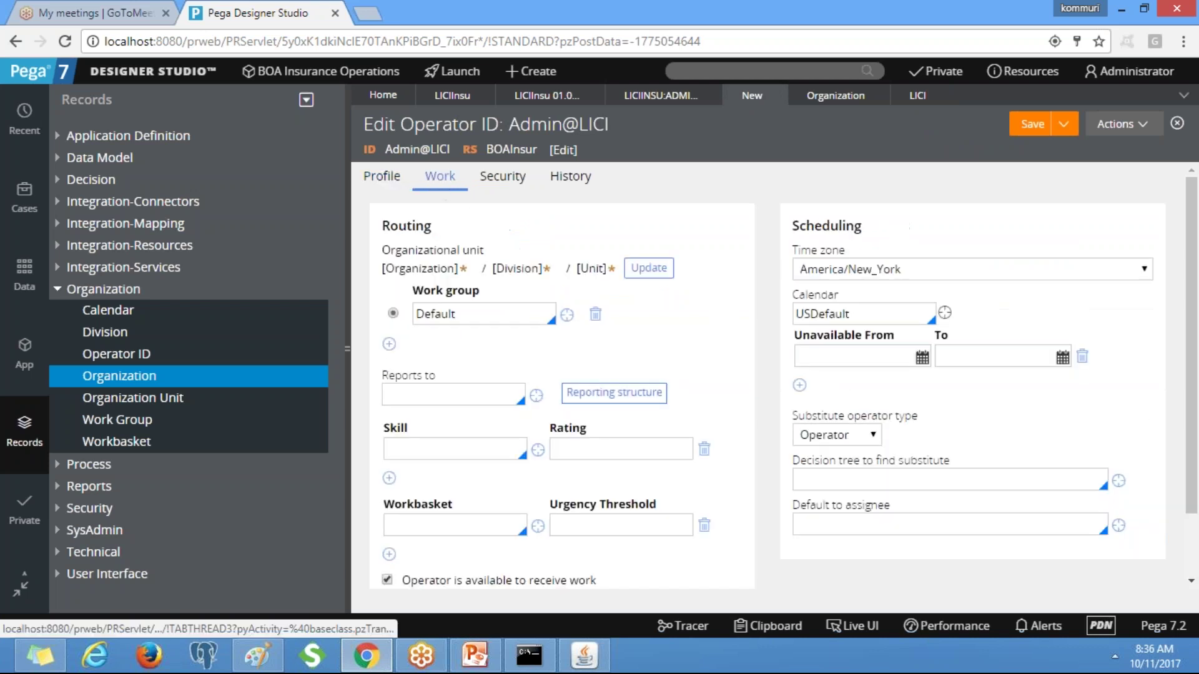
click(648, 269)
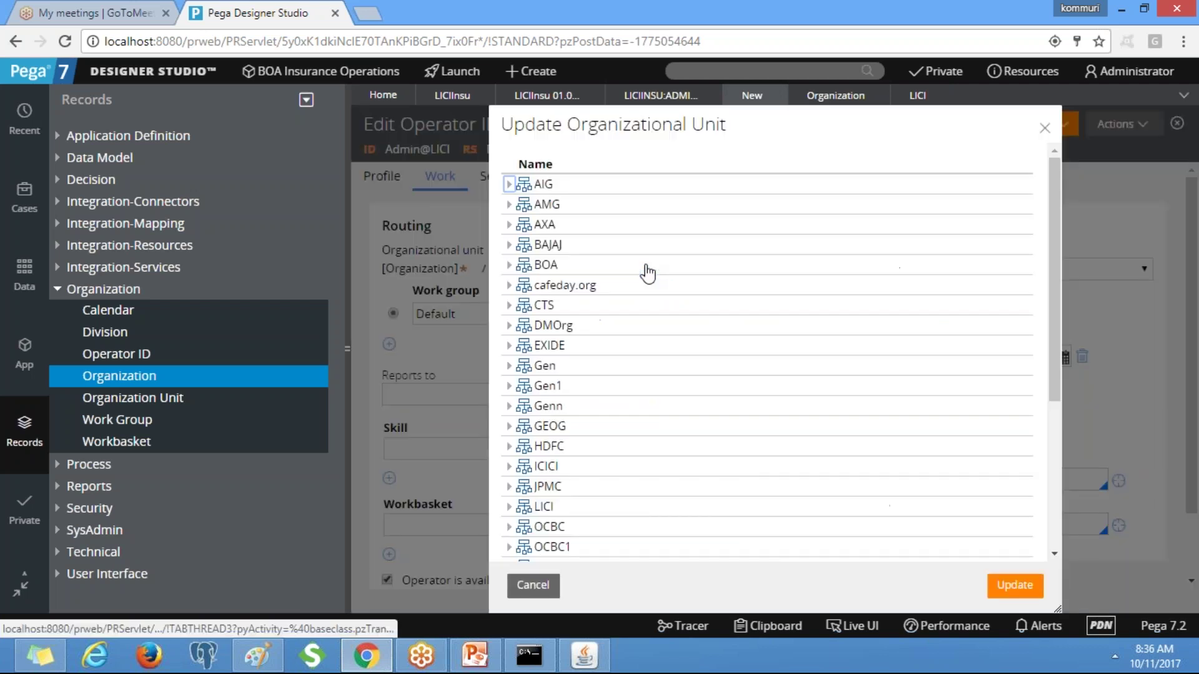
click(509, 507)
drag(1049, 309, 1053, 425)
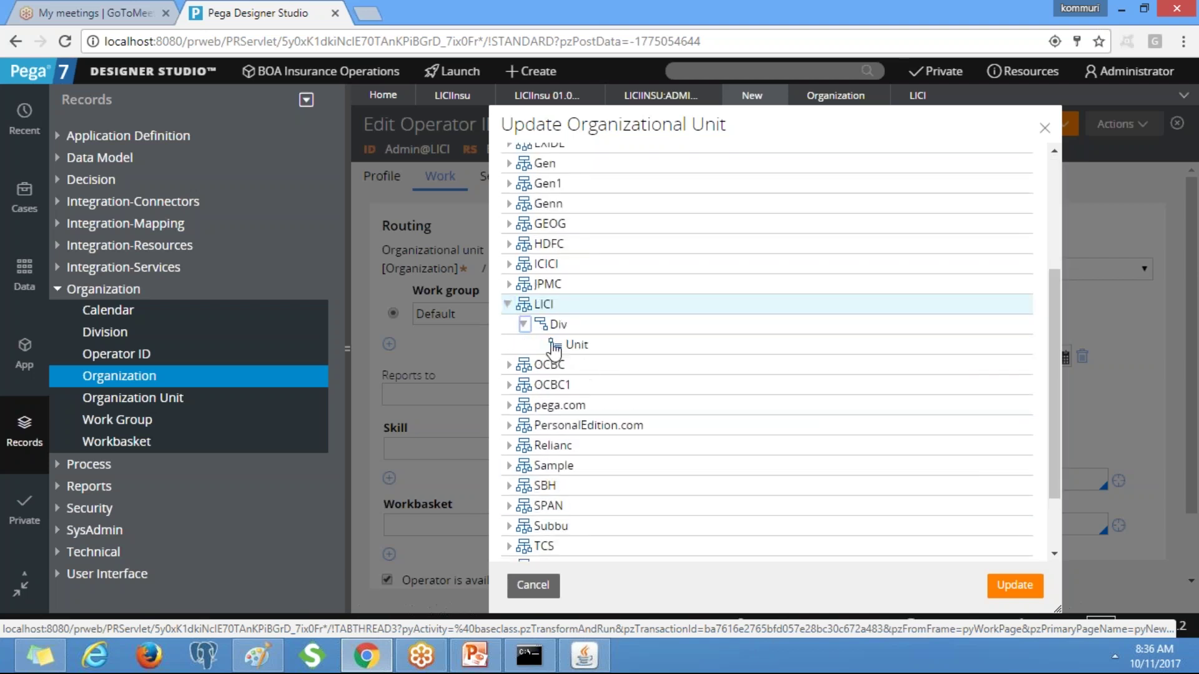
click(554, 349)
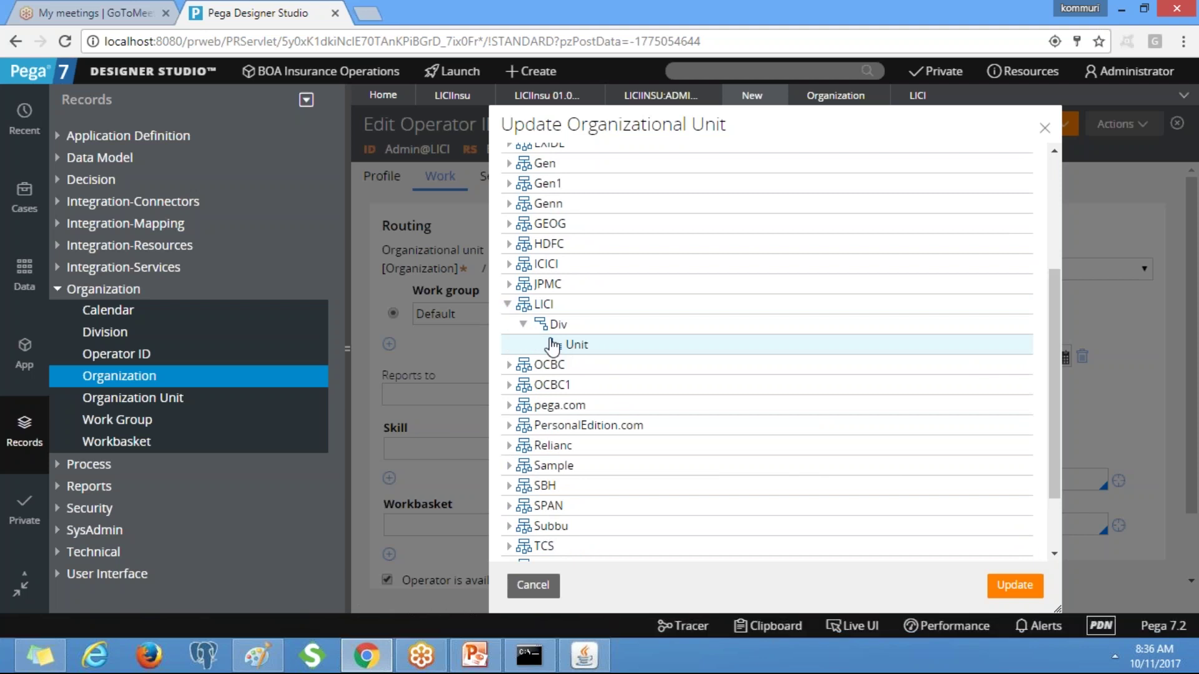
click(534, 306)
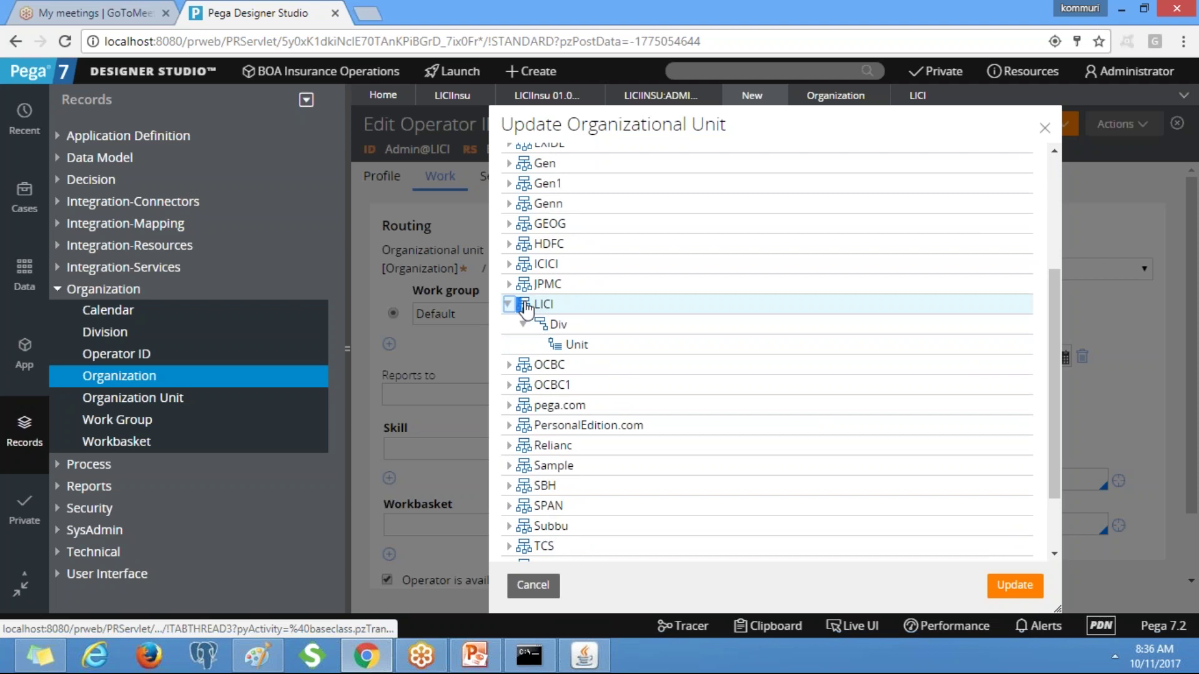
click(553, 346)
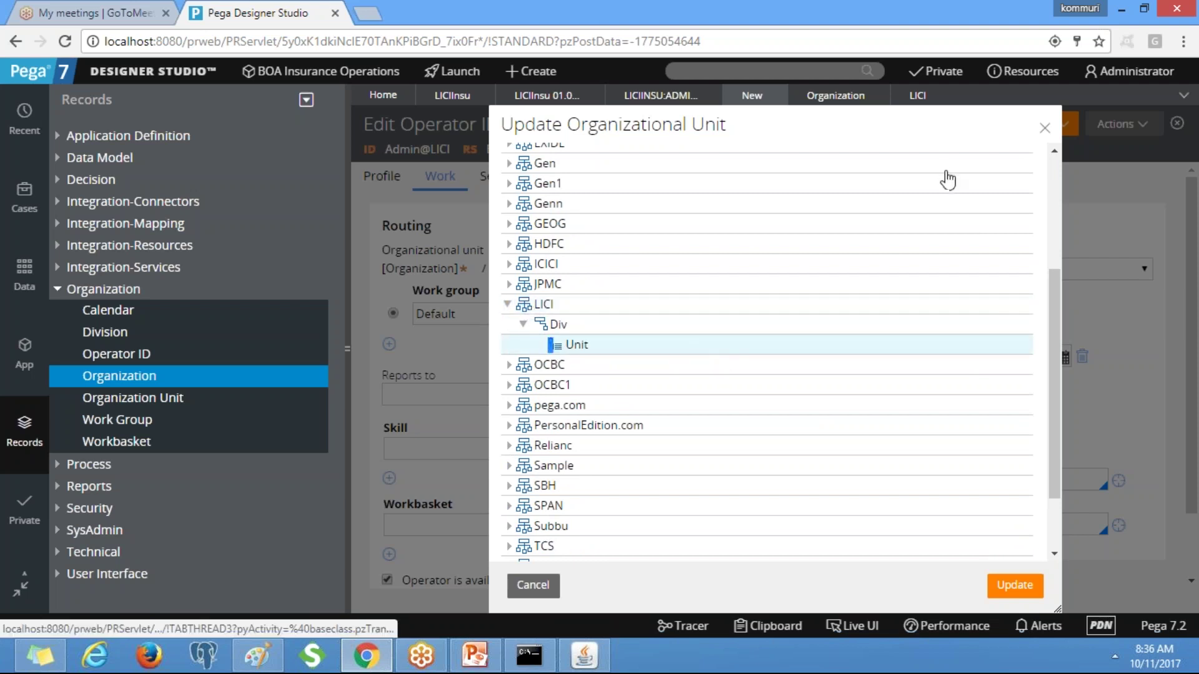
click(1047, 134)
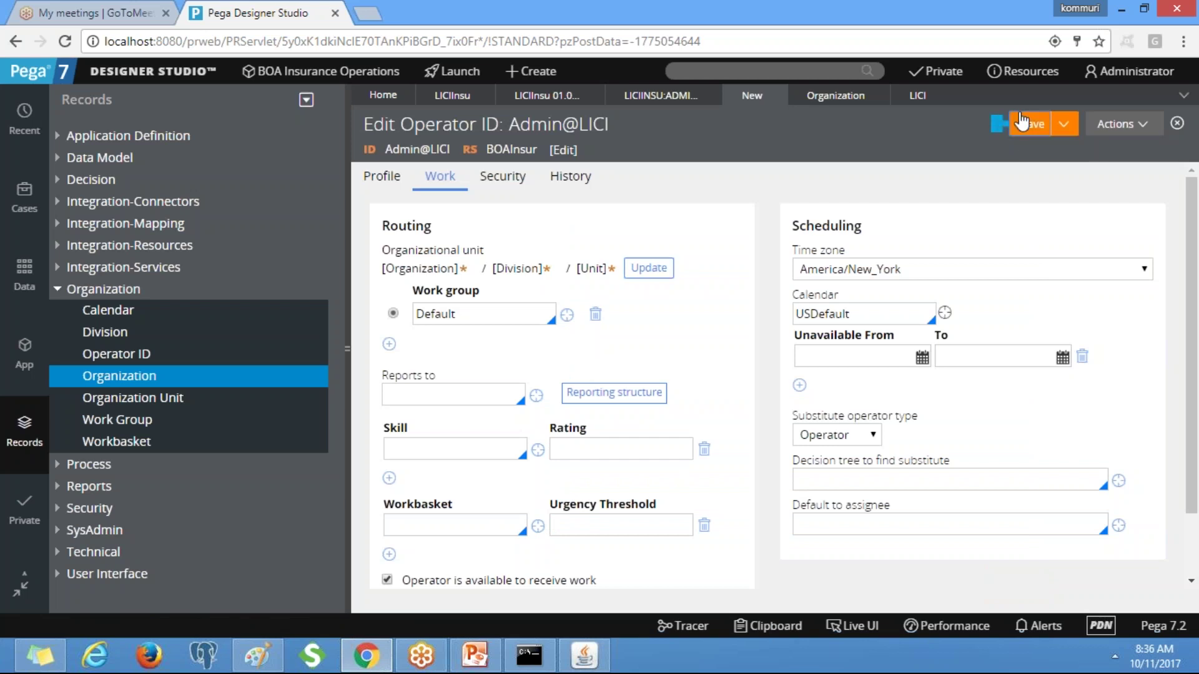
Save Admin@LICI, which reports invalid Division, OrgUnit and Organization errors.
click(1022, 121)
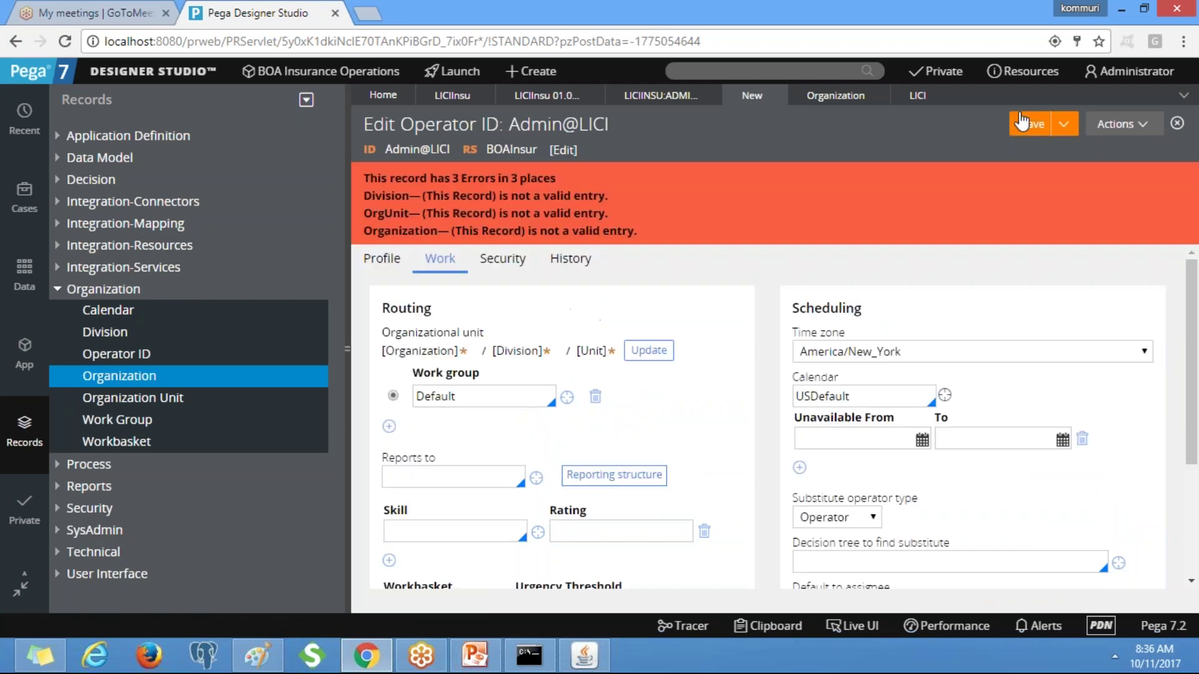
drag(1194, 275, 1196, 381)
scroll(628, 311, up, 5)
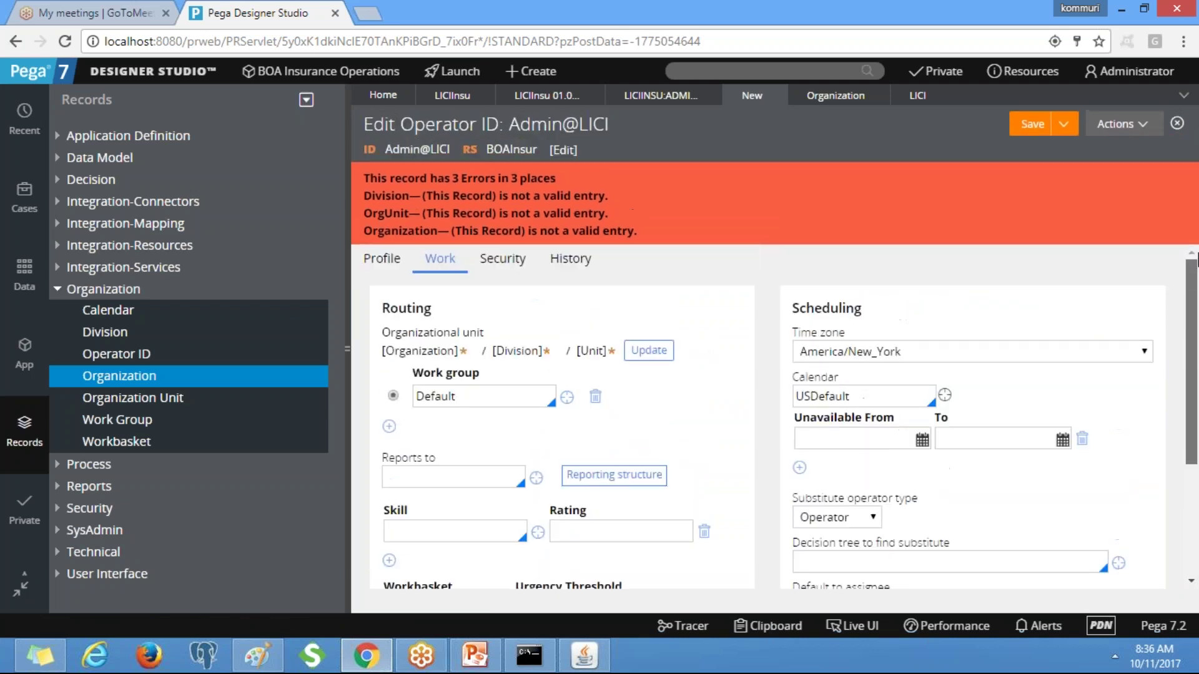
Reselect LICI / Div / Unit in the organizational unit picker and apply it to Admin@LICI.
click(648, 350)
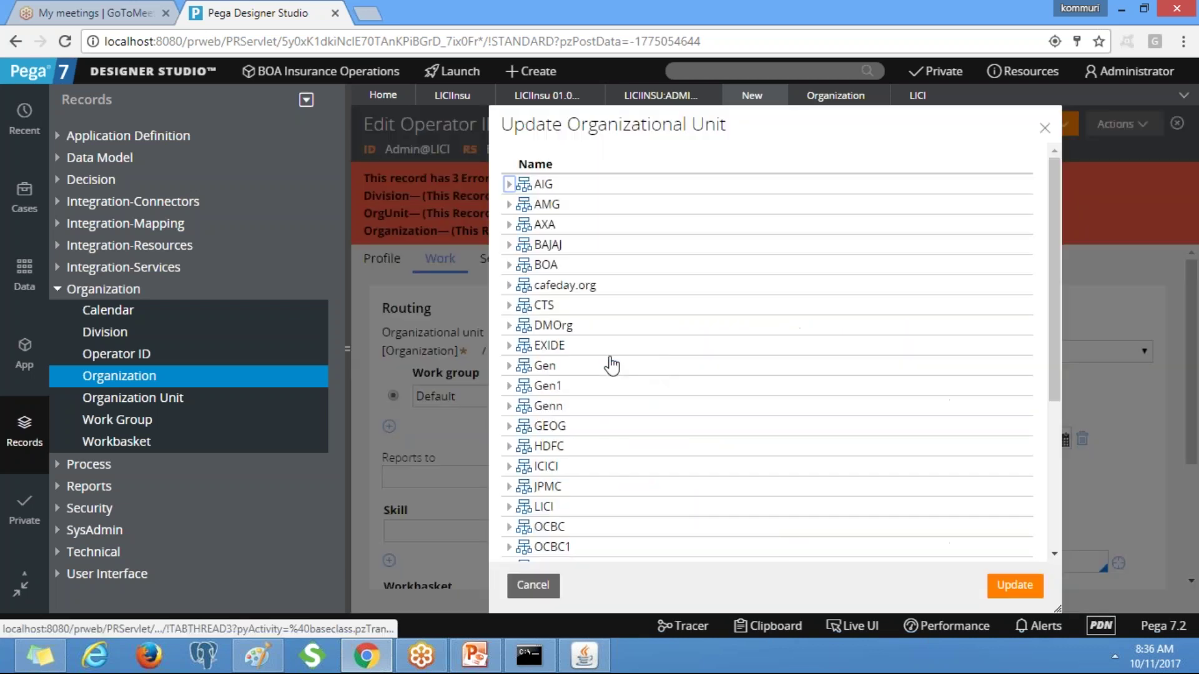
click(509, 507)
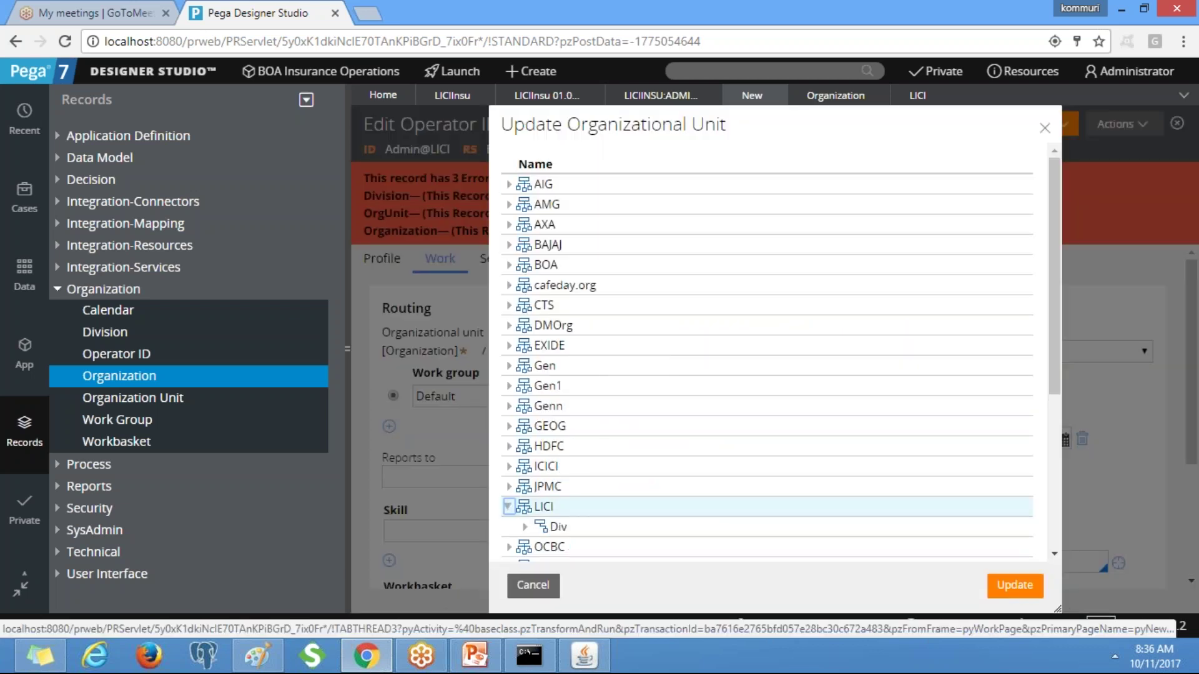
drag(1068, 386, 1066, 496)
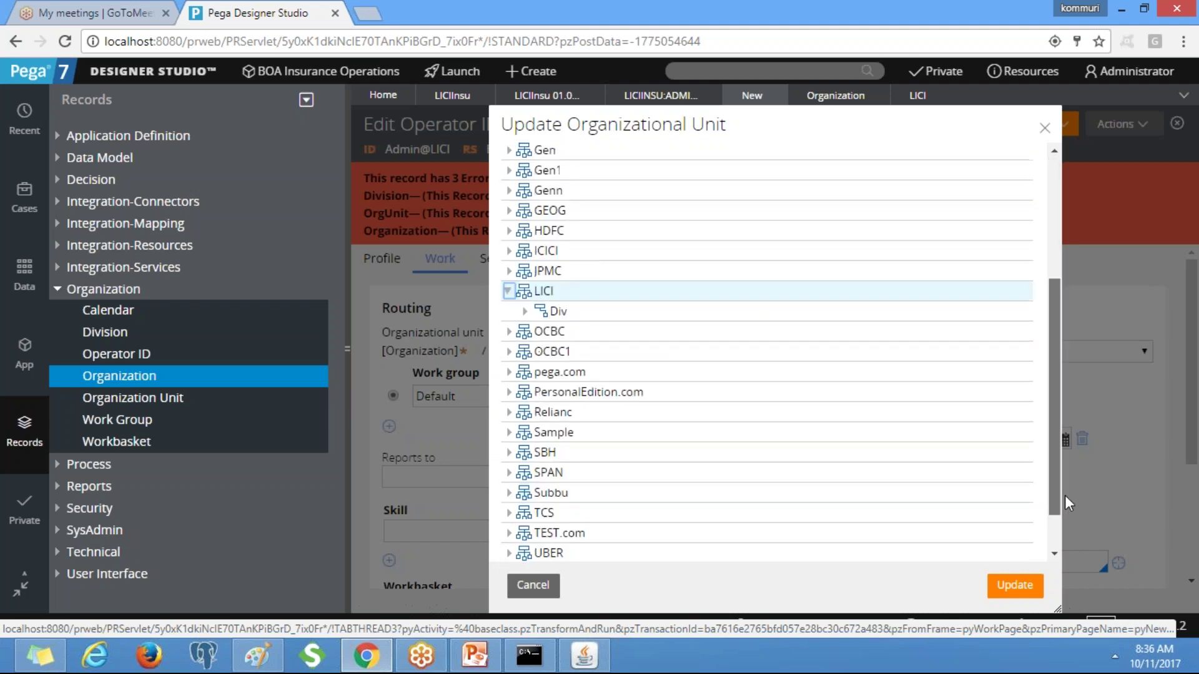
click(525, 312)
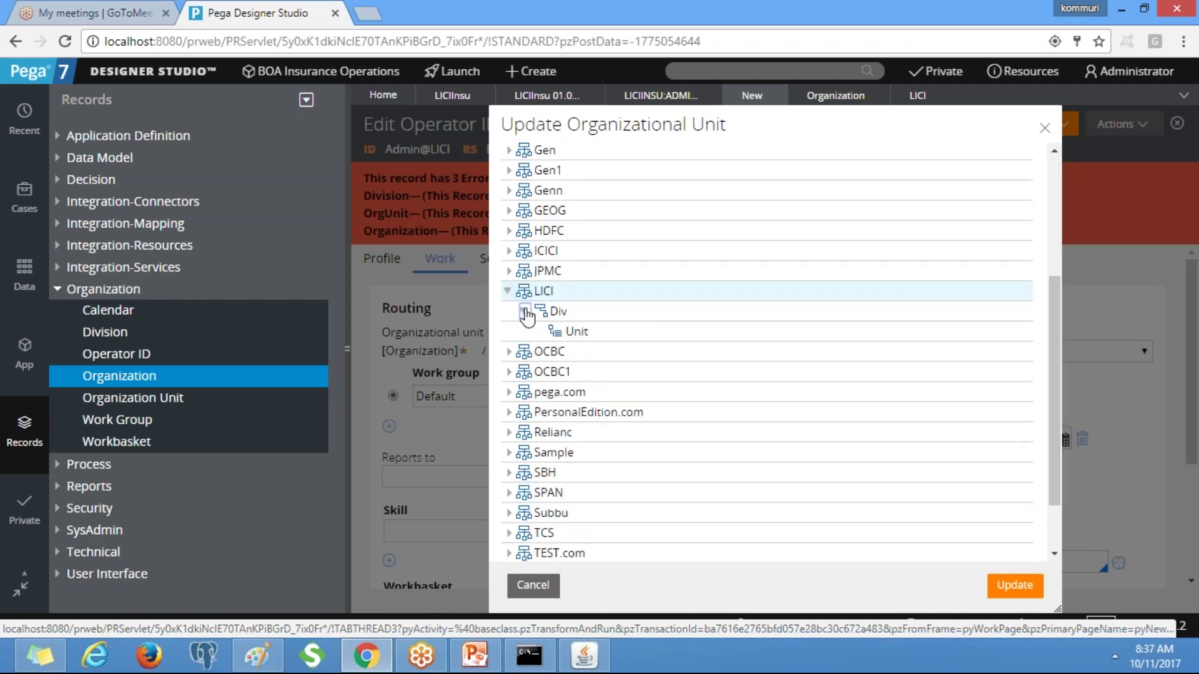
click(554, 335)
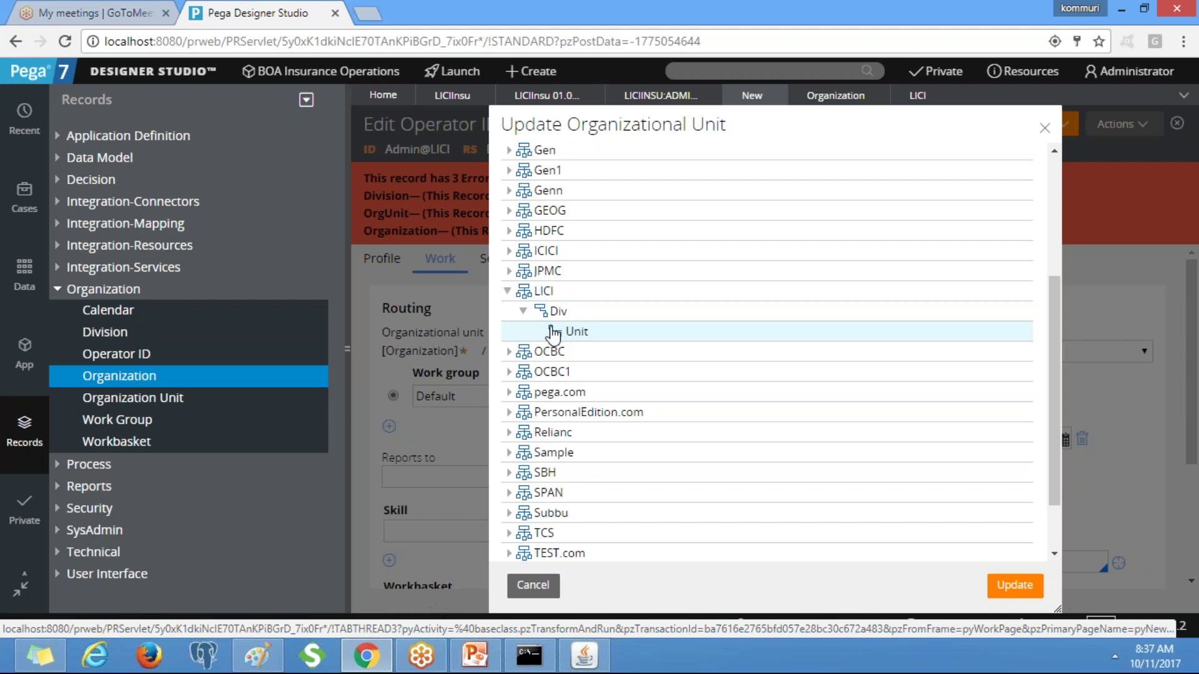
double_click(575, 334)
click(553, 335)
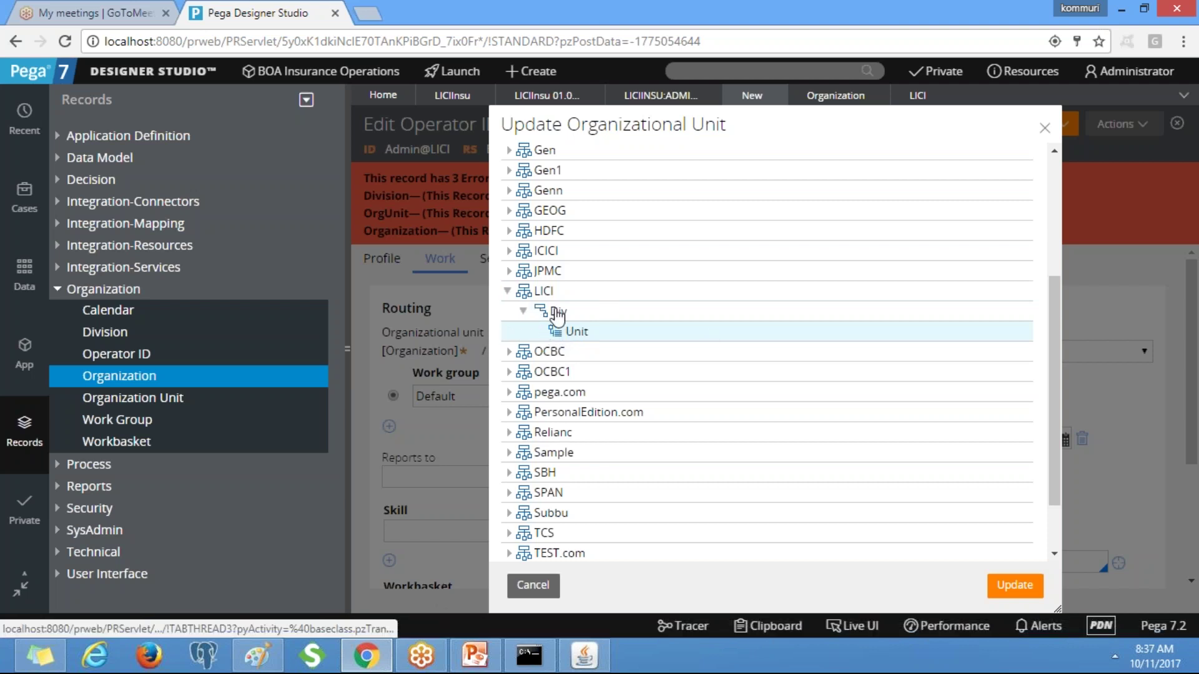
click(558, 312)
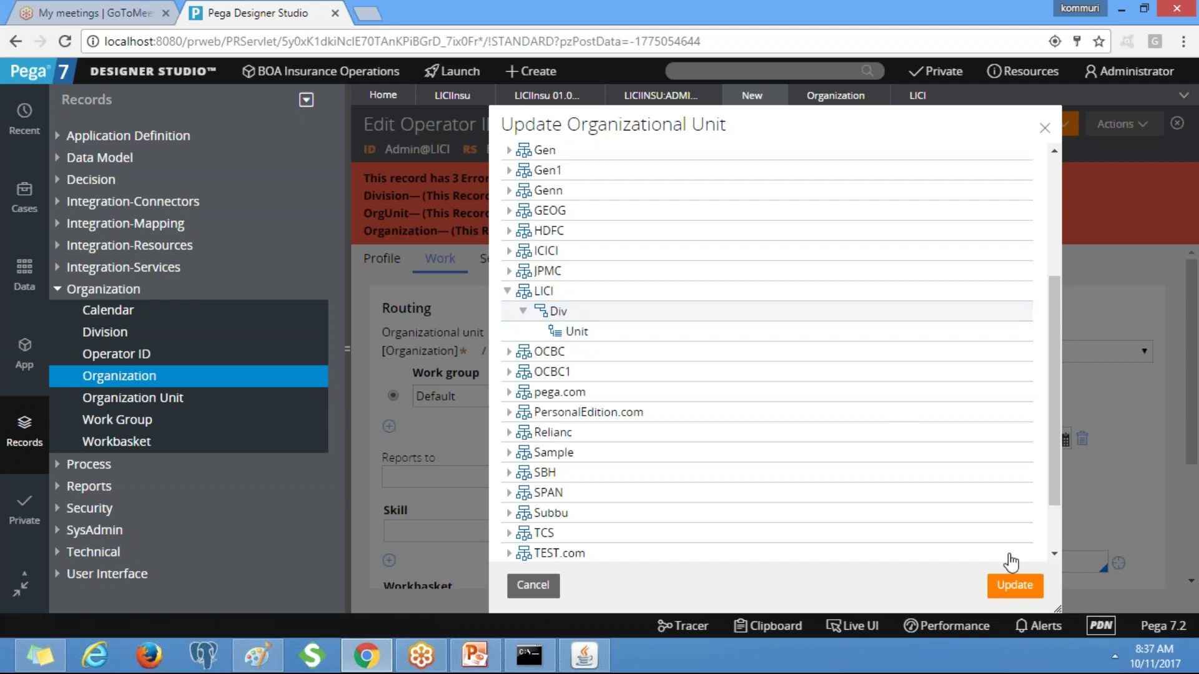
click(1014, 587)
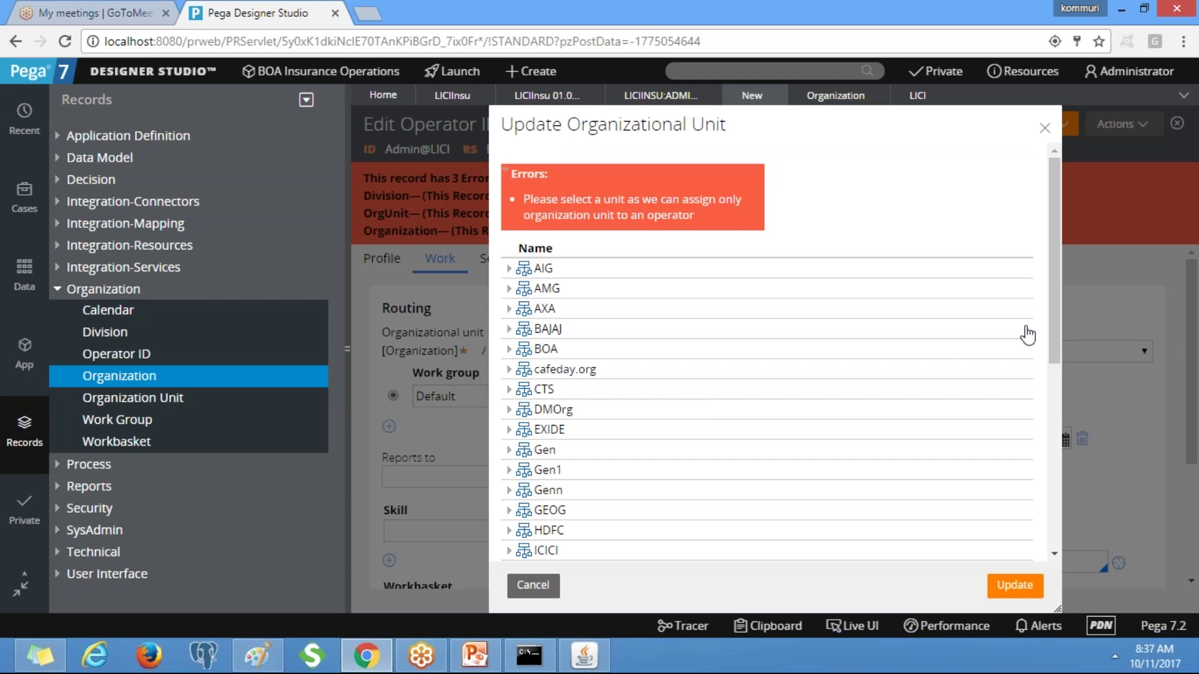
drag(1051, 327, 1075, 475)
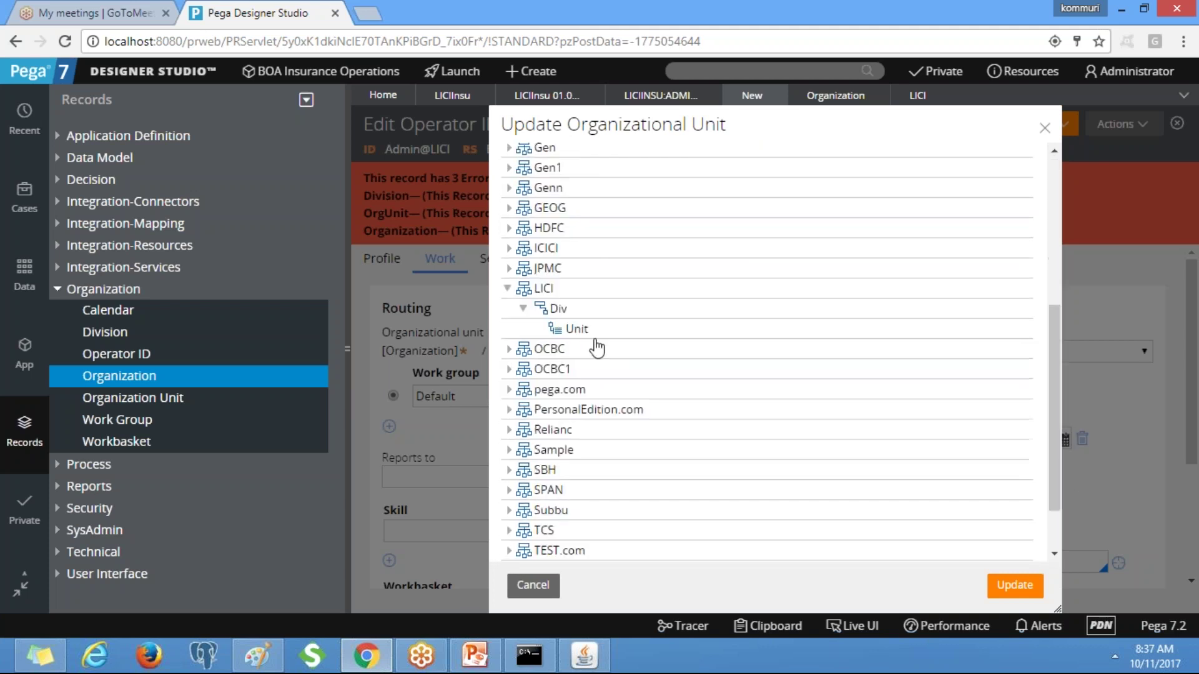
click(566, 334)
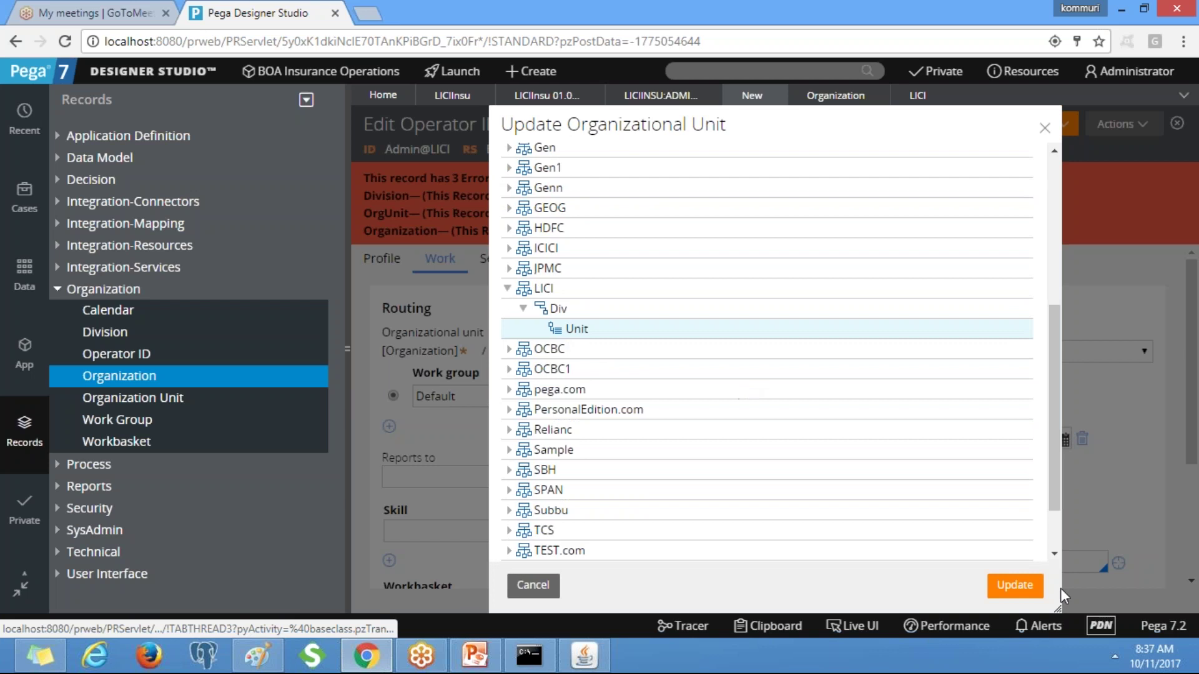
click(1015, 587)
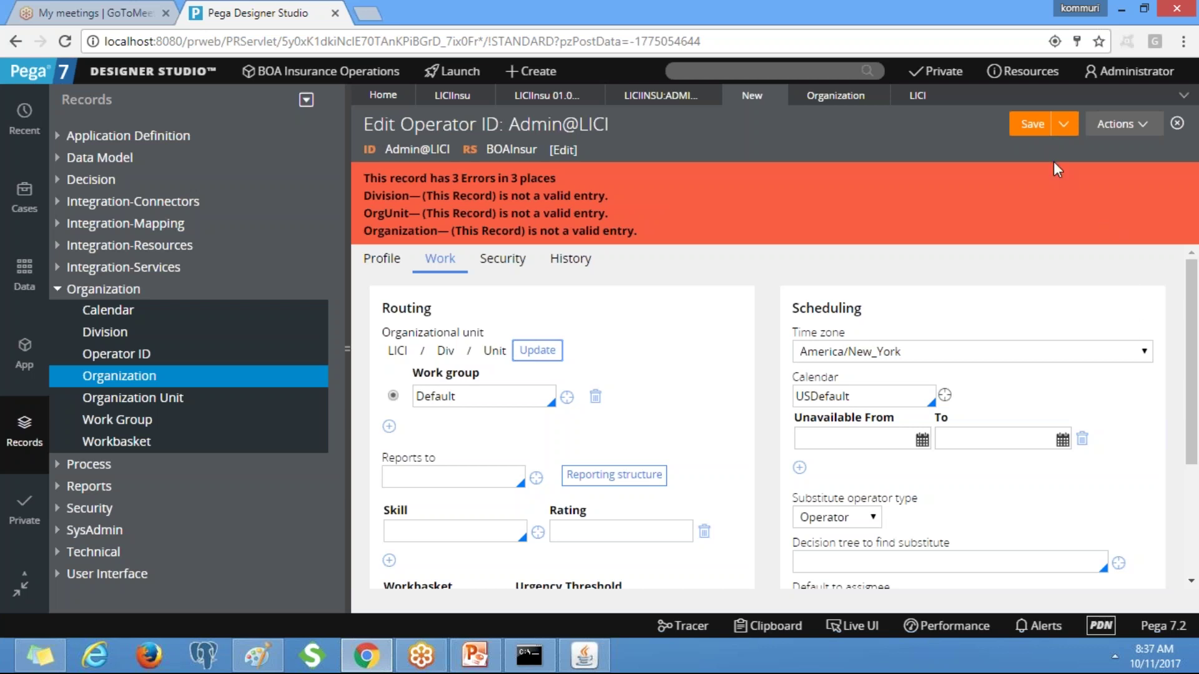
Save the Admin@LICI operator record and replace the BOAInsur ruleset with LICIInsu.
click(1024, 125)
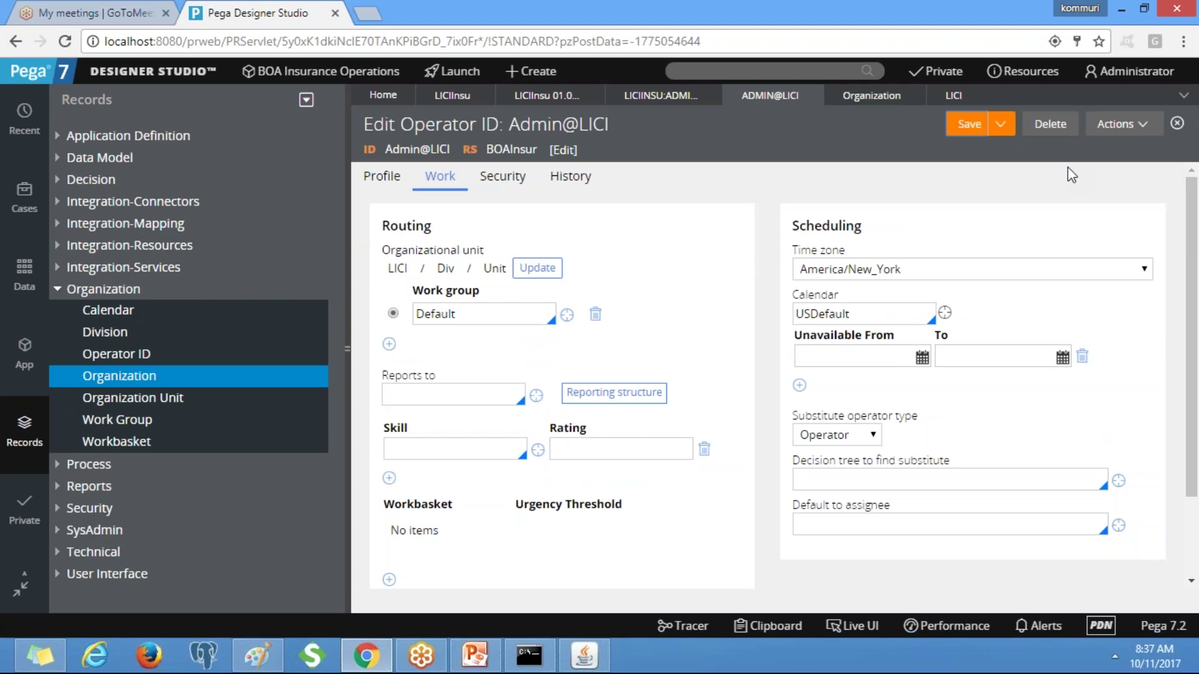
click(563, 151)
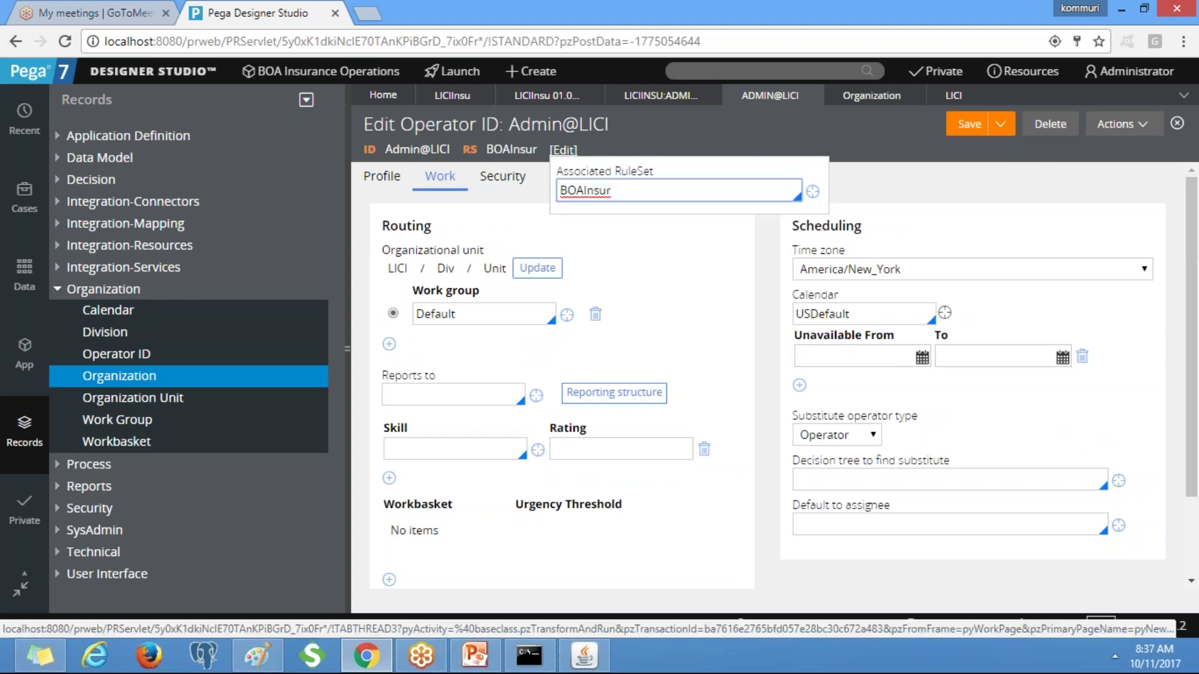
double_click(661, 193)
key(BackSpace)
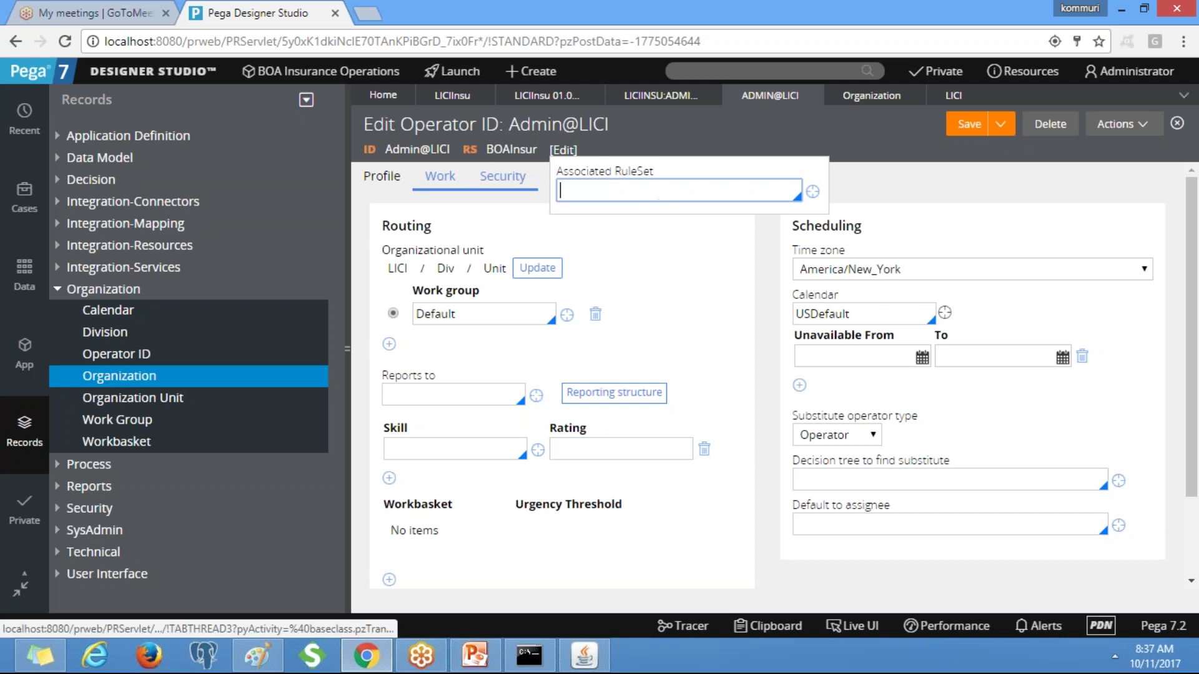
text(LIC)
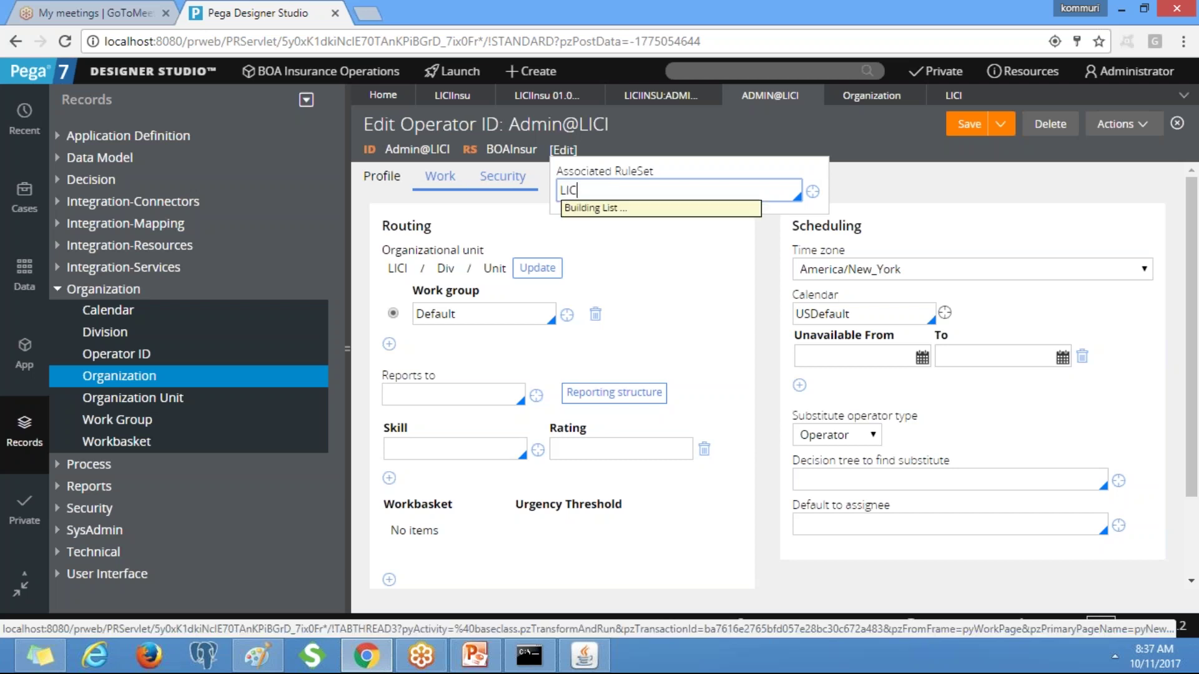
key(Return)
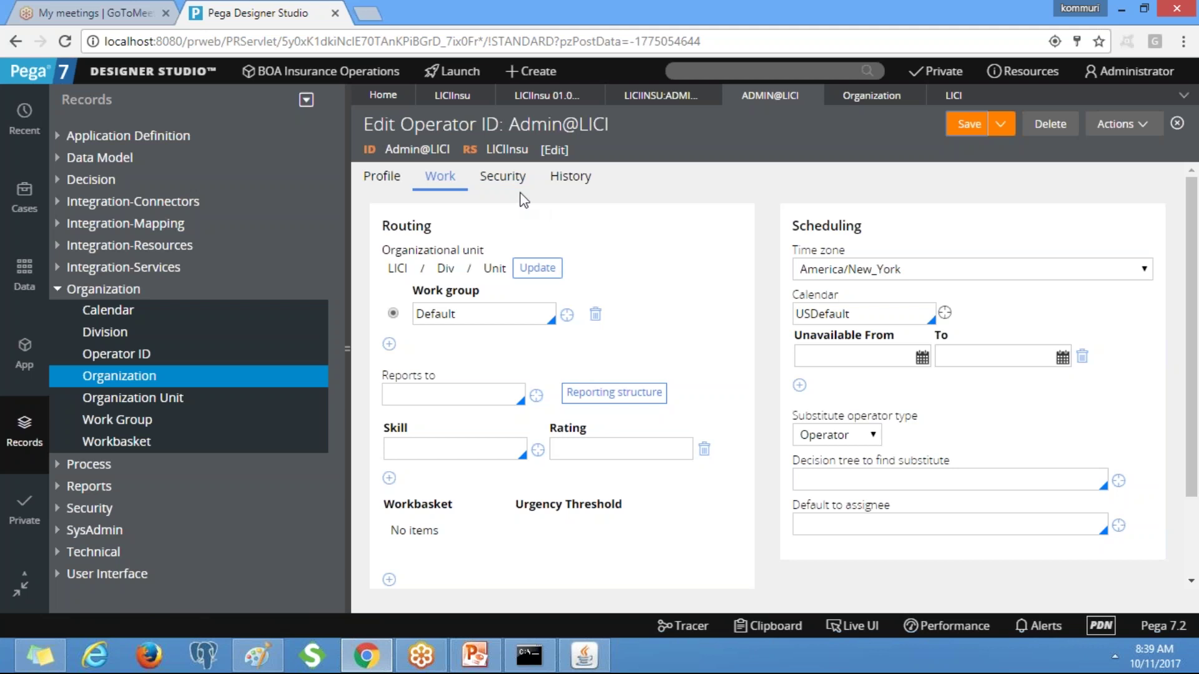
Replace the LICIInsu application's BOAInsur ruleset with LICIInsu.
click(544, 95)
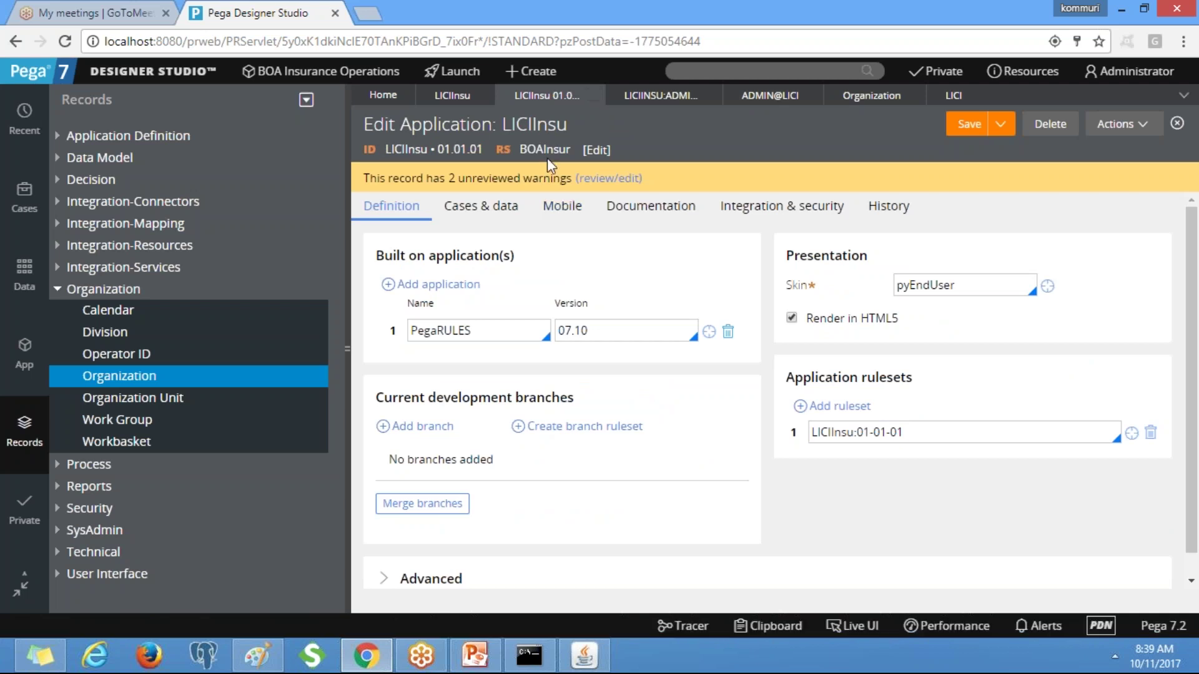
click(596, 151)
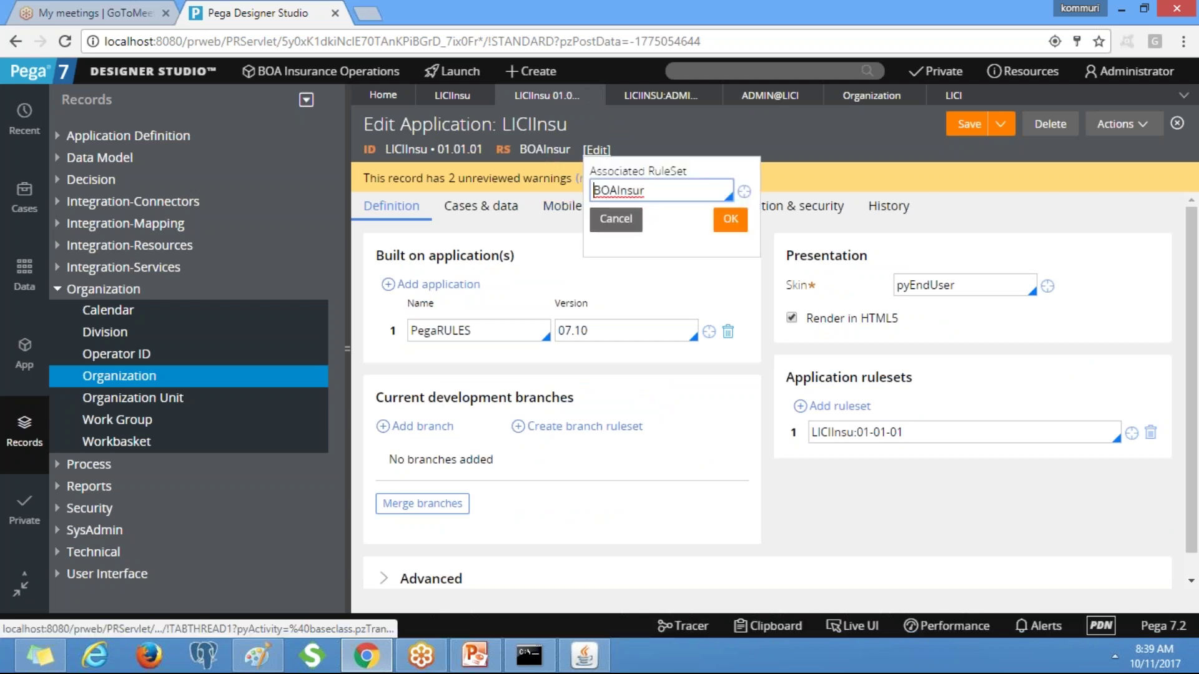
double_click(675, 195)
text(LIC)
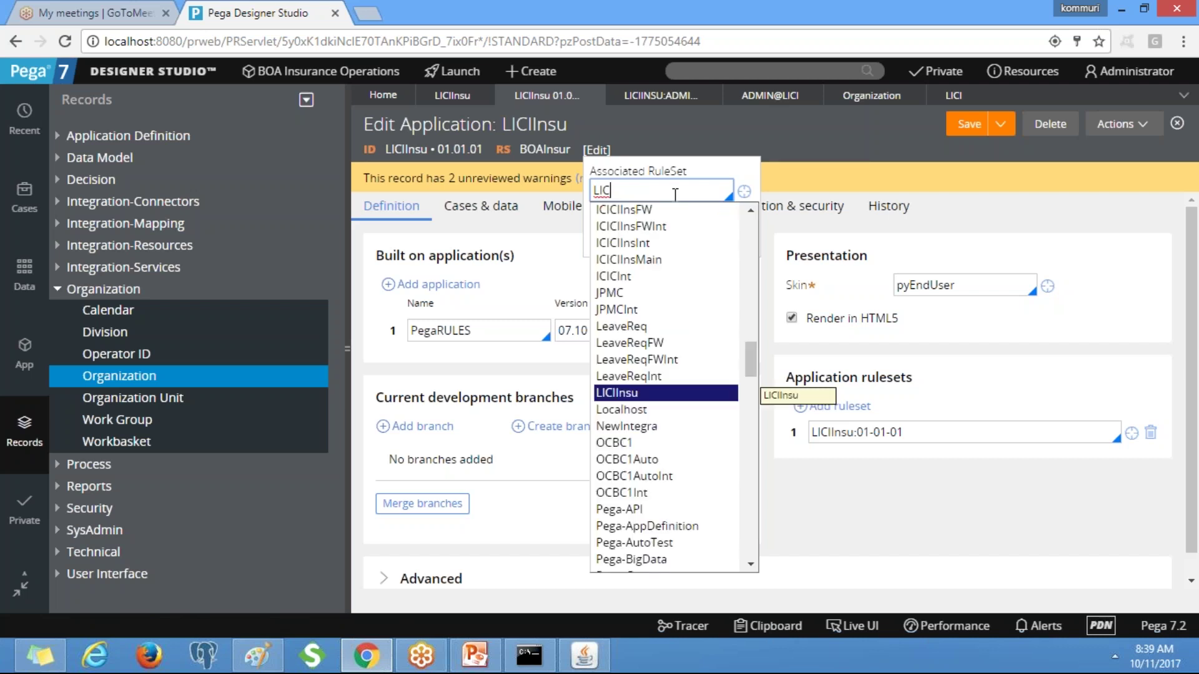
key(Return)
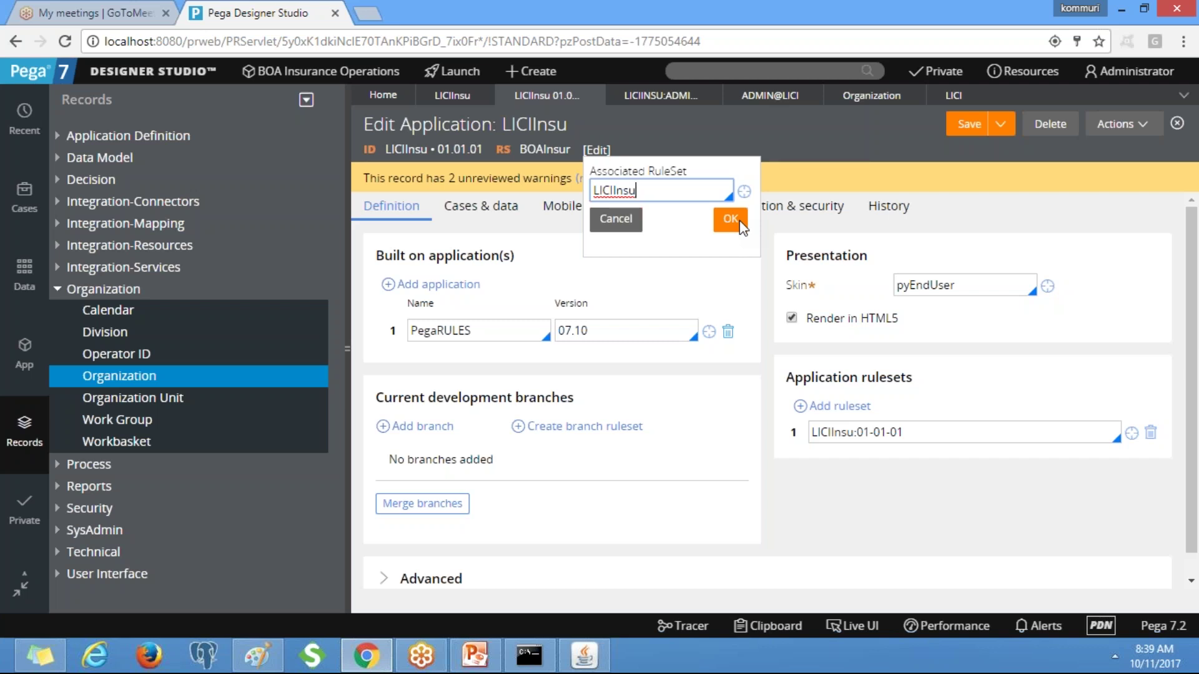
click(741, 223)
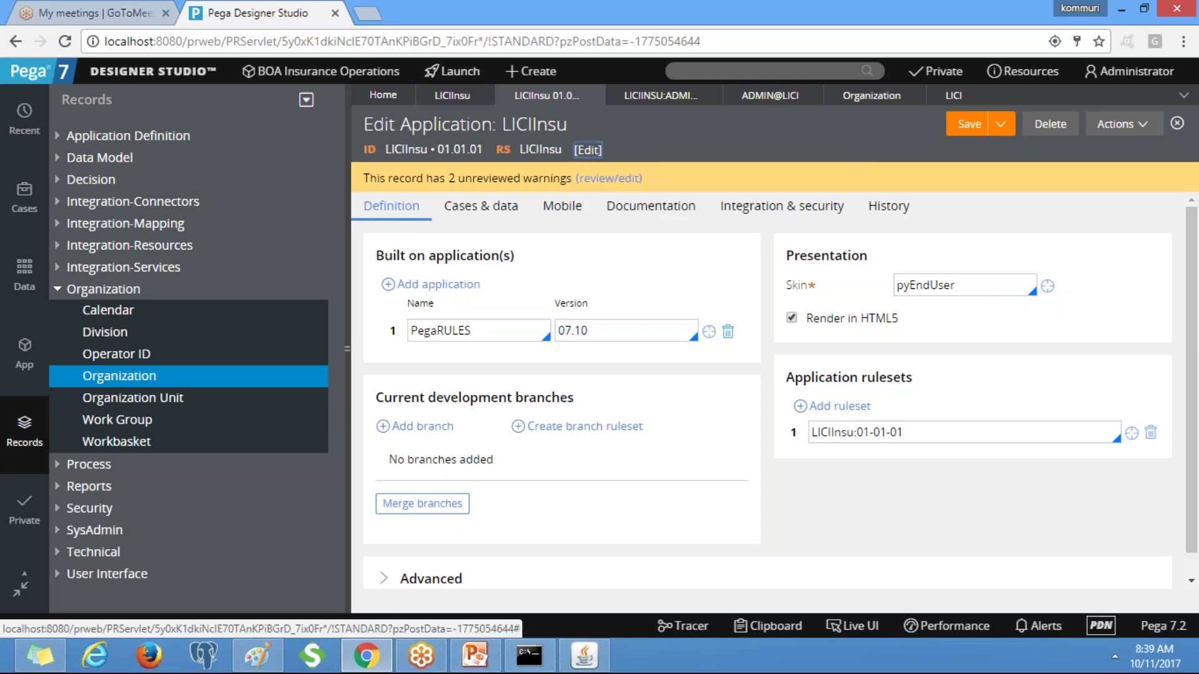
Check the LICIInsu ruleset record, then save the LICIInsu application.
click(587, 150)
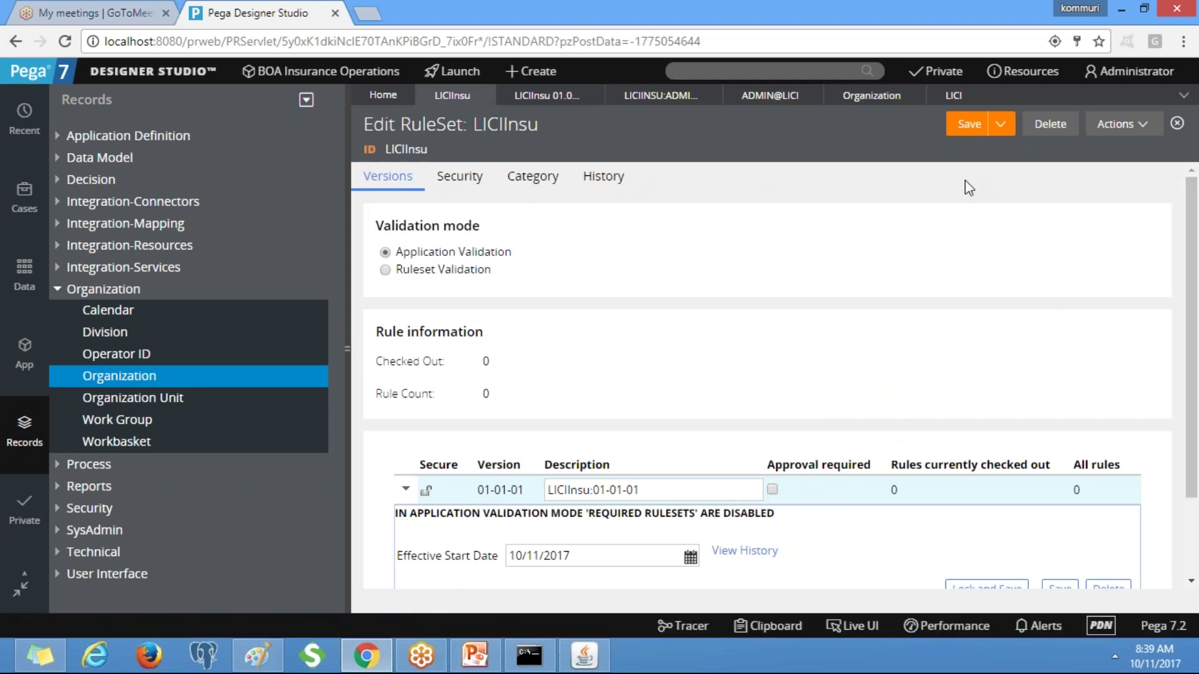
click(968, 124)
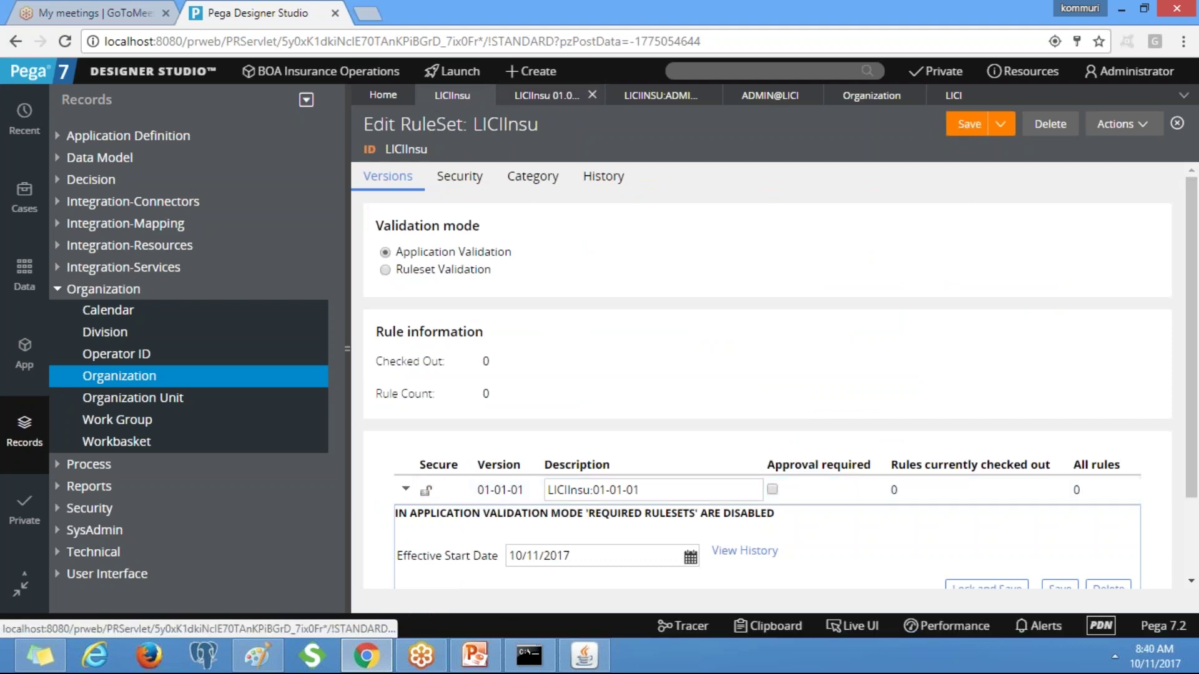
click(970, 125)
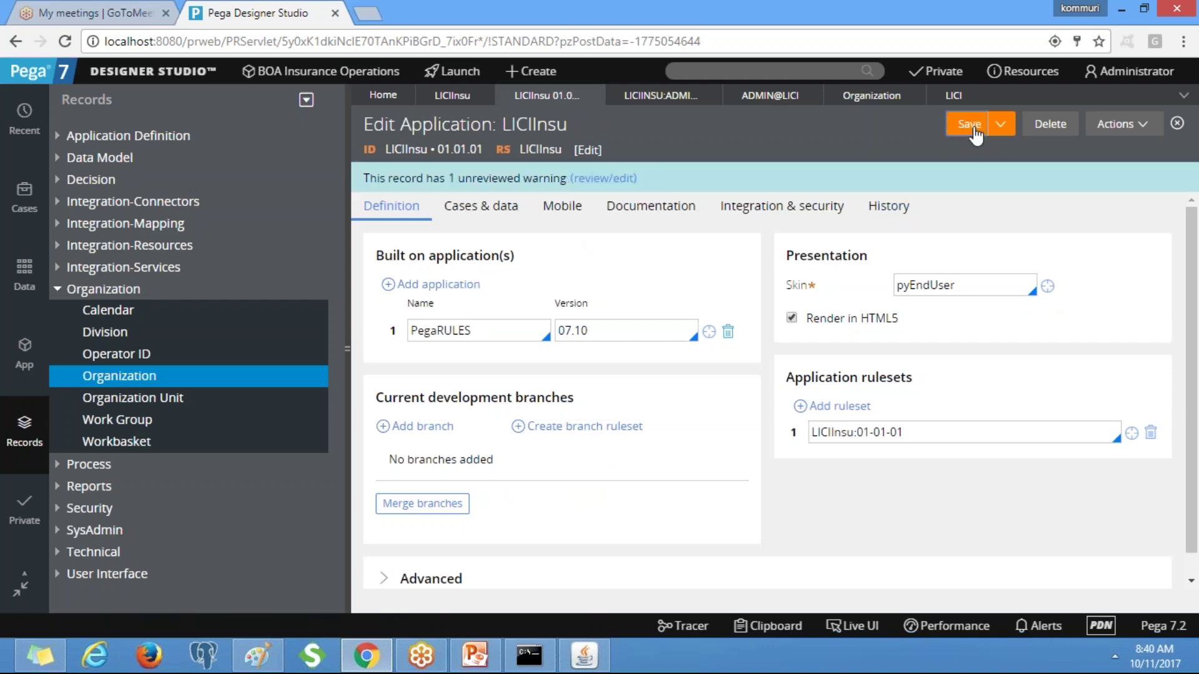
click(667, 100)
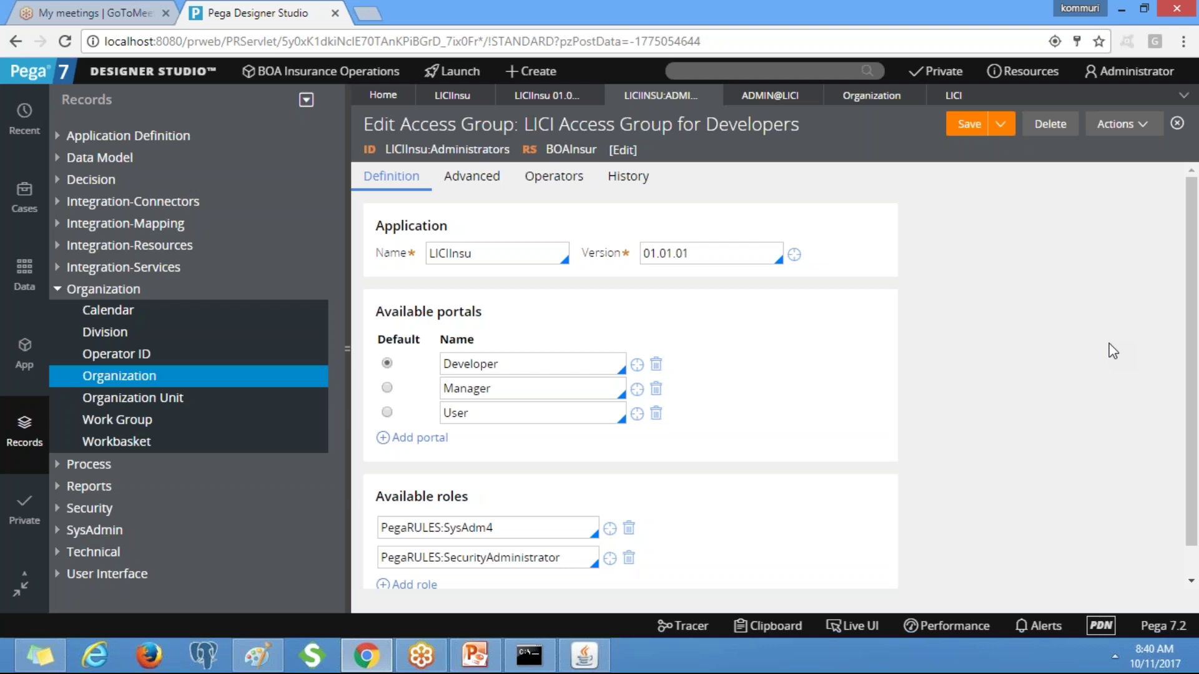
Save the LICIInsu access group record.
click(962, 128)
Log off and log back in as Admin@LICI with the operator's password.
click(1122, 71)
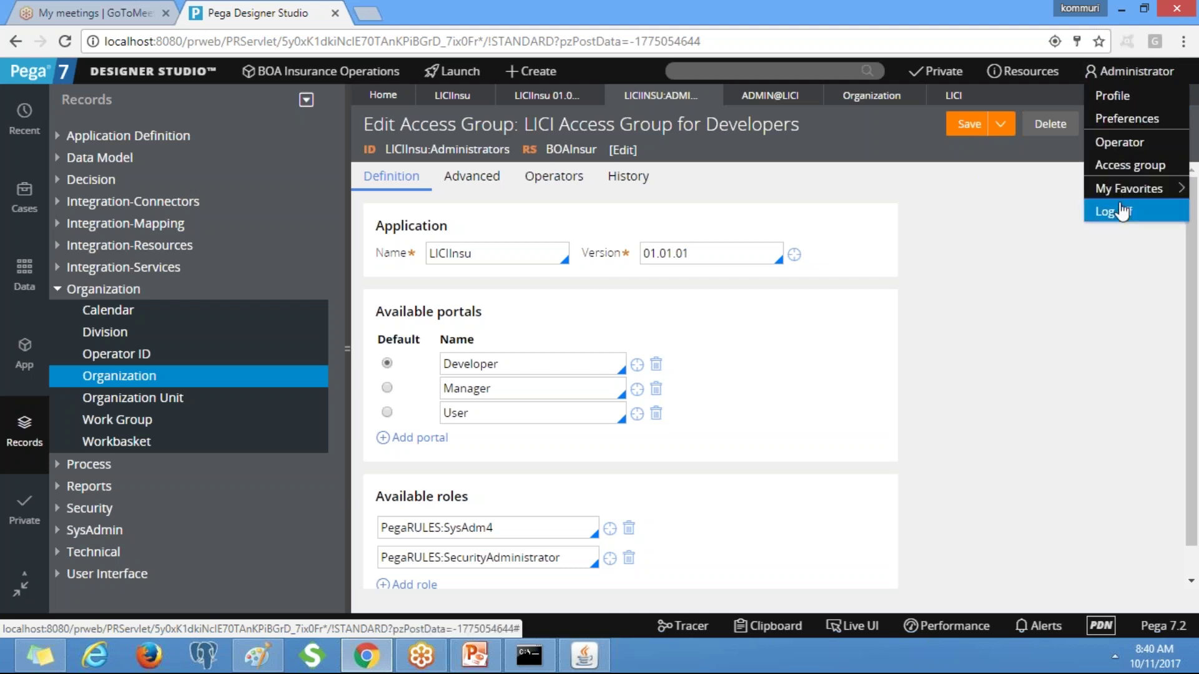
click(1118, 212)
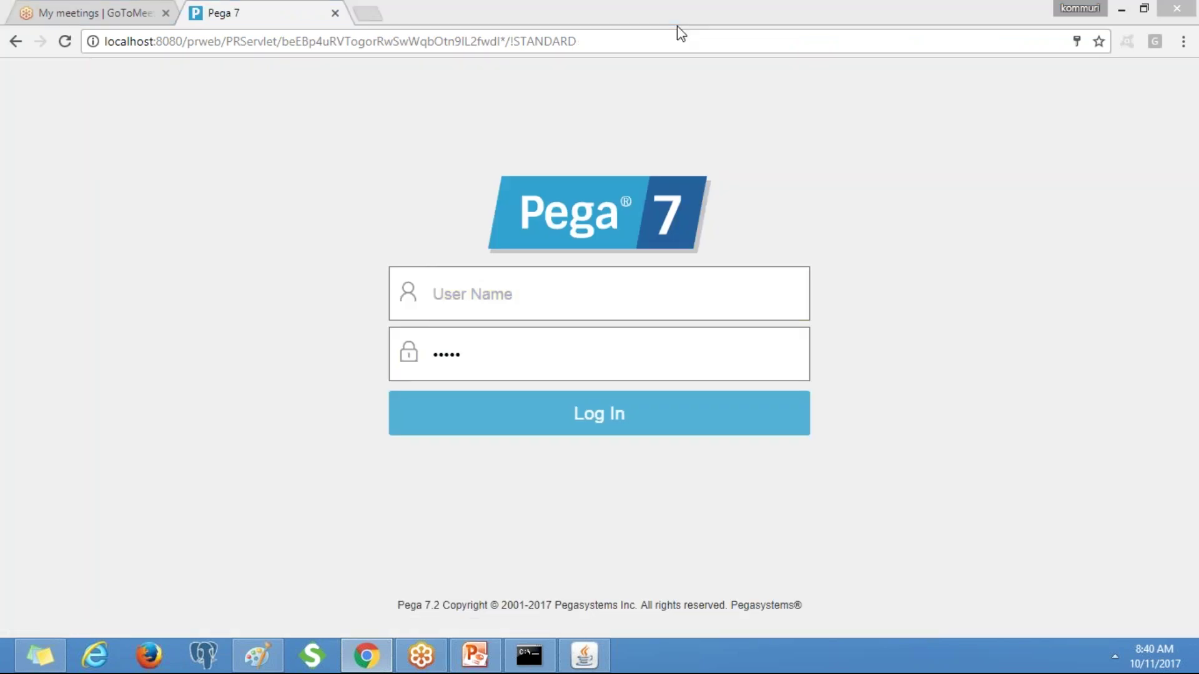
click(479, 311)
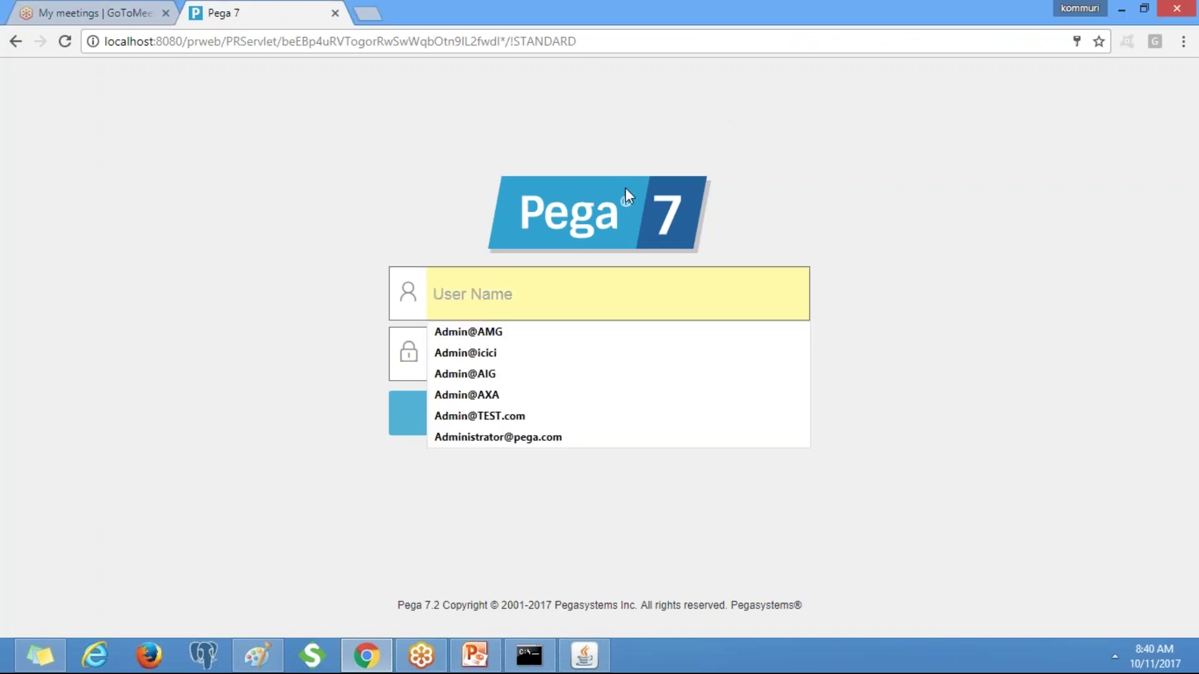
text(A)
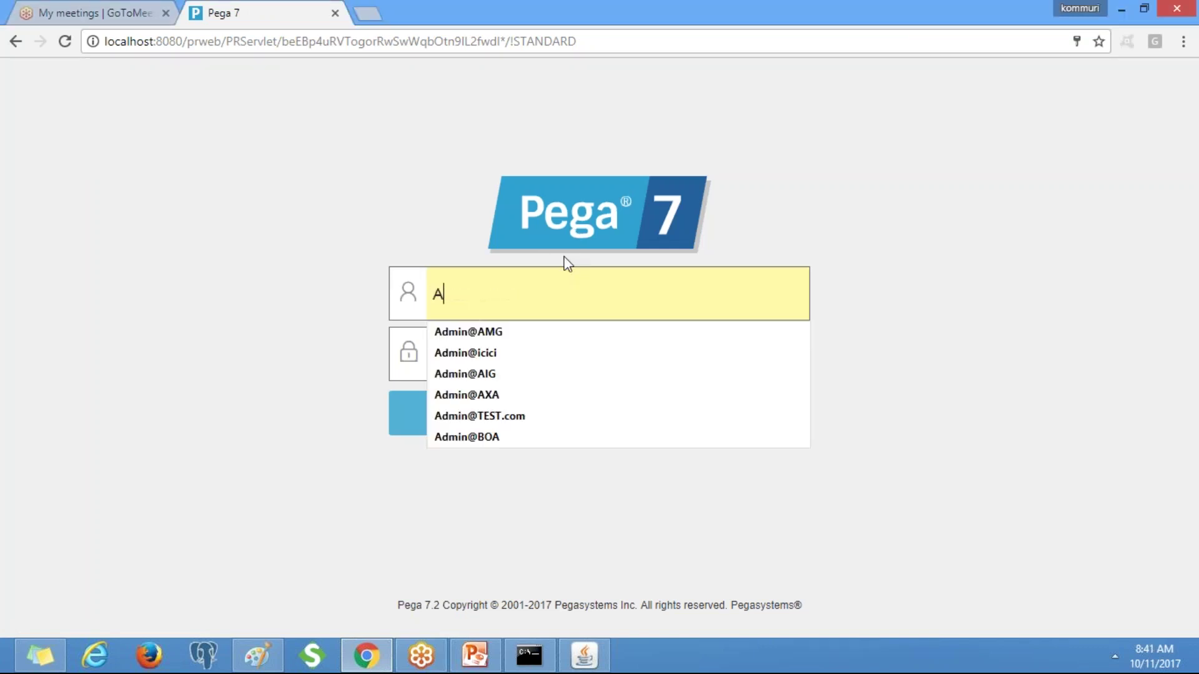
text(dmin@LICI)
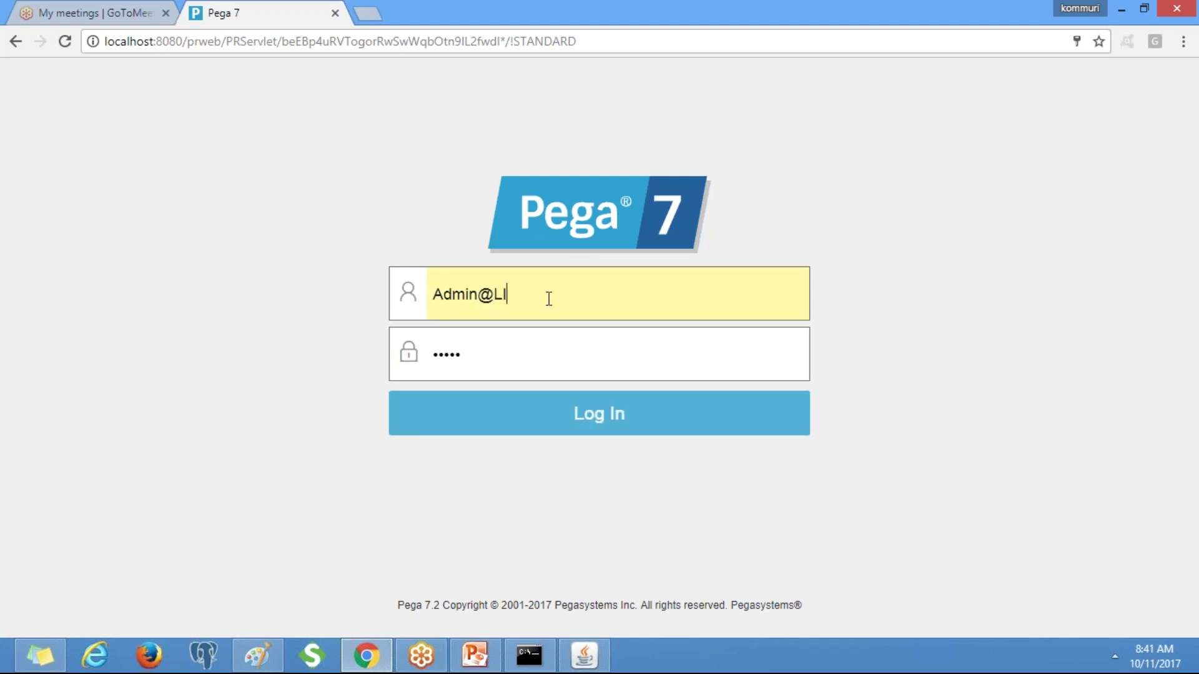
click(521, 336)
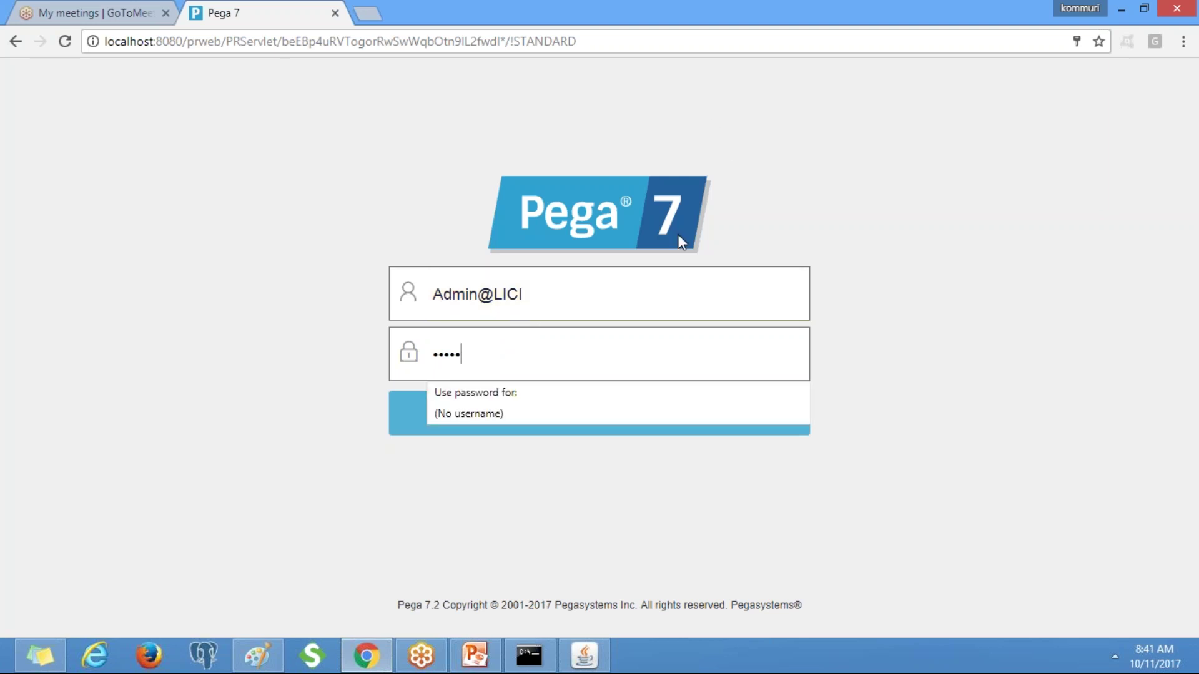
key(Down)
key(Return)
key(BackSpace)
key(BackSpace)
key(BackSpace)
key(BackSpace)
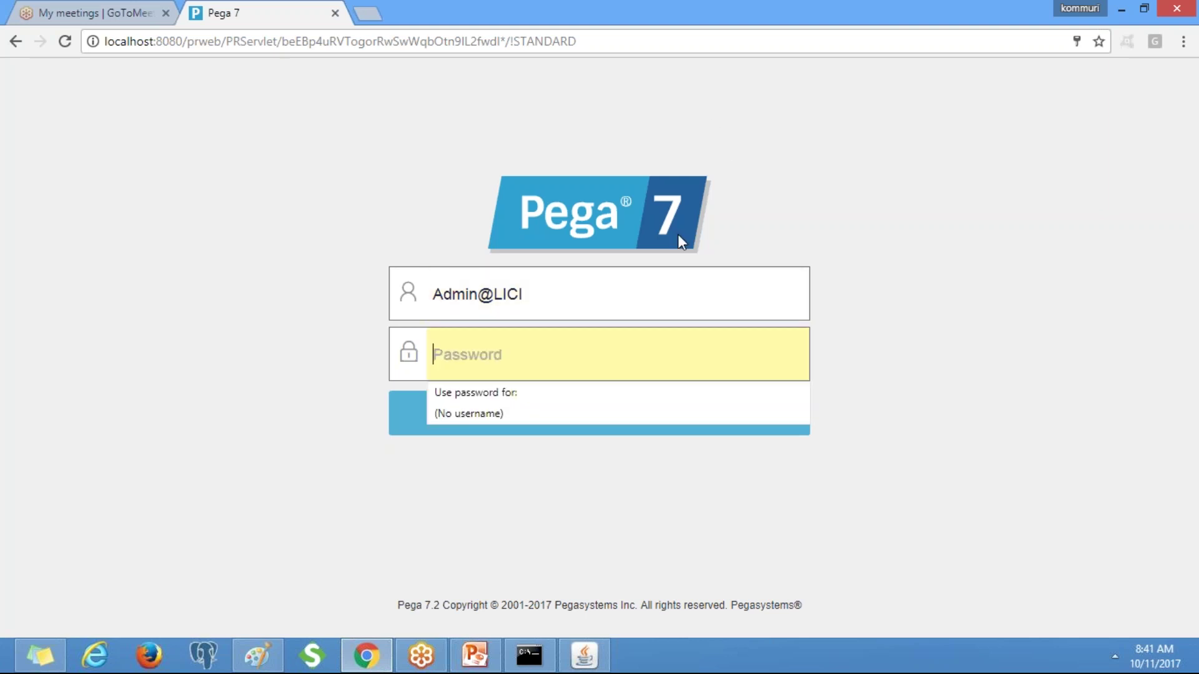
text(rules)
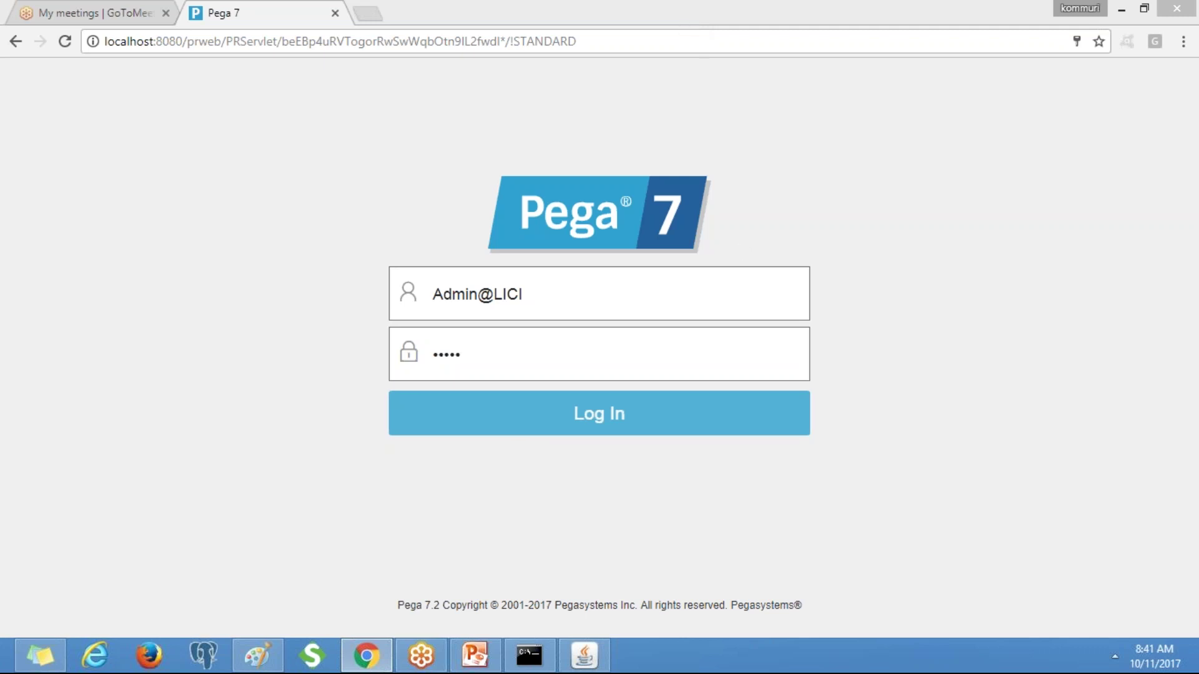
key(Return)
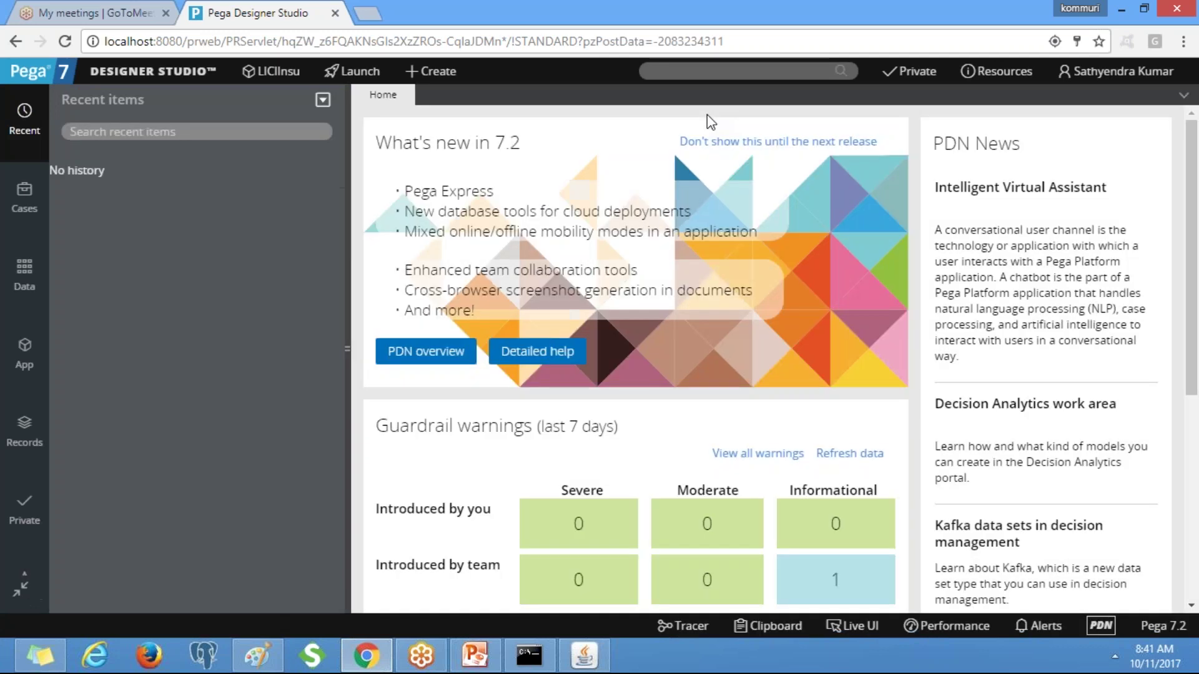
Open the Application Explorer, then bring up the class-hierarchy notes in Paint.
click(25, 353)
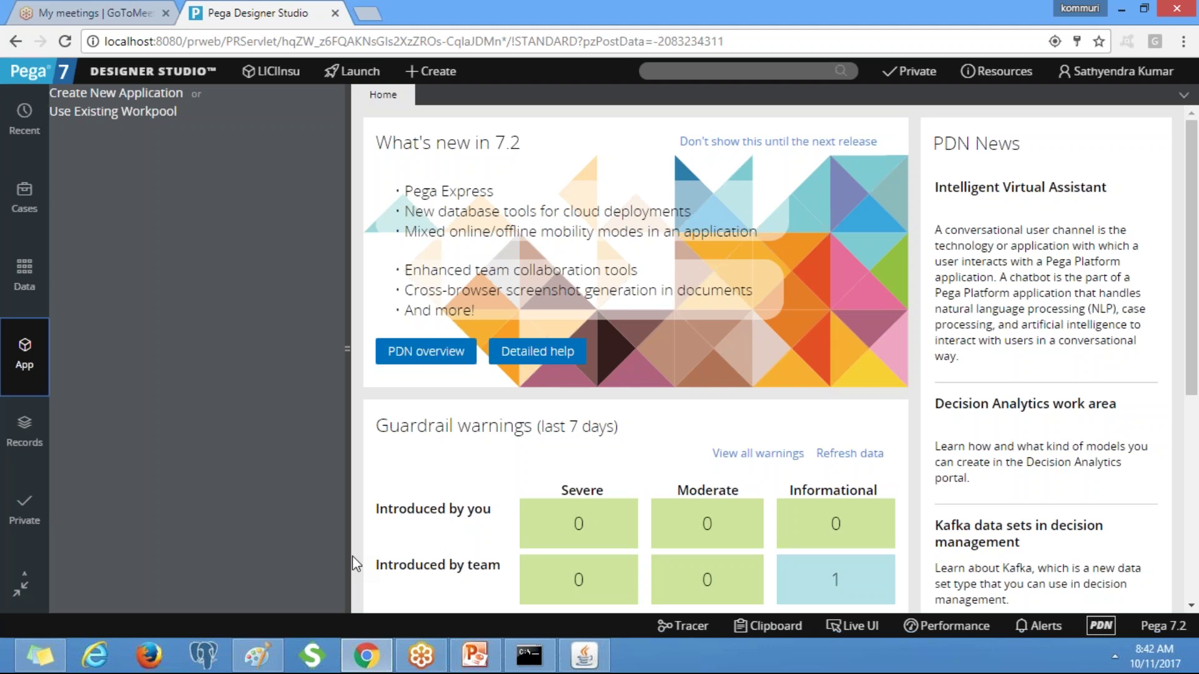
click(257, 655)
In Paint, write 'BOA ( Organization Level Abstract Class)' and begin a 'BOA-BOAInsu ( D' line below.
click(94, 170)
click(91, 156)
text(BOA)
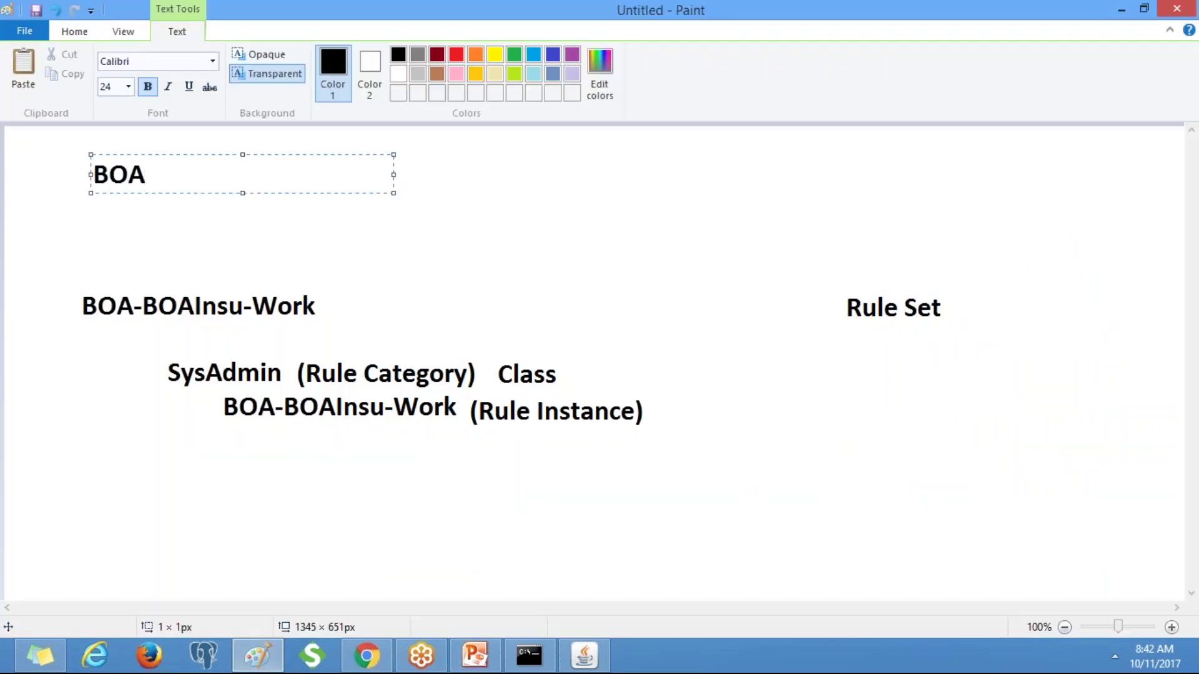
text(  ( Org)
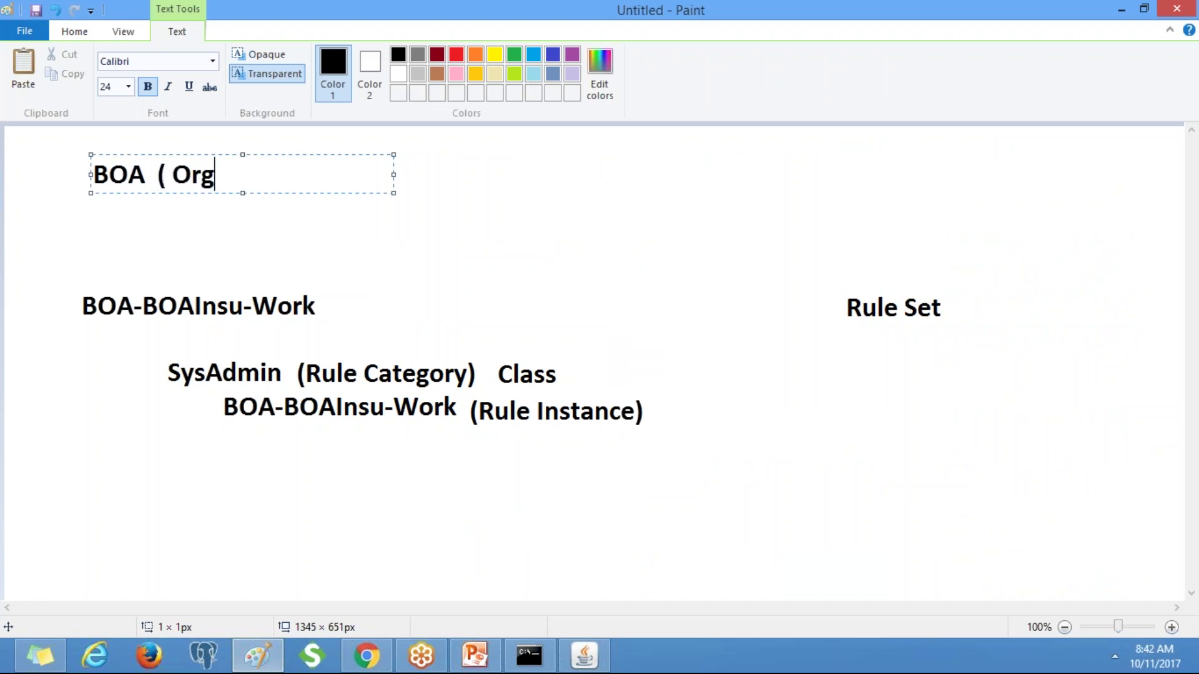
text(anizationa)
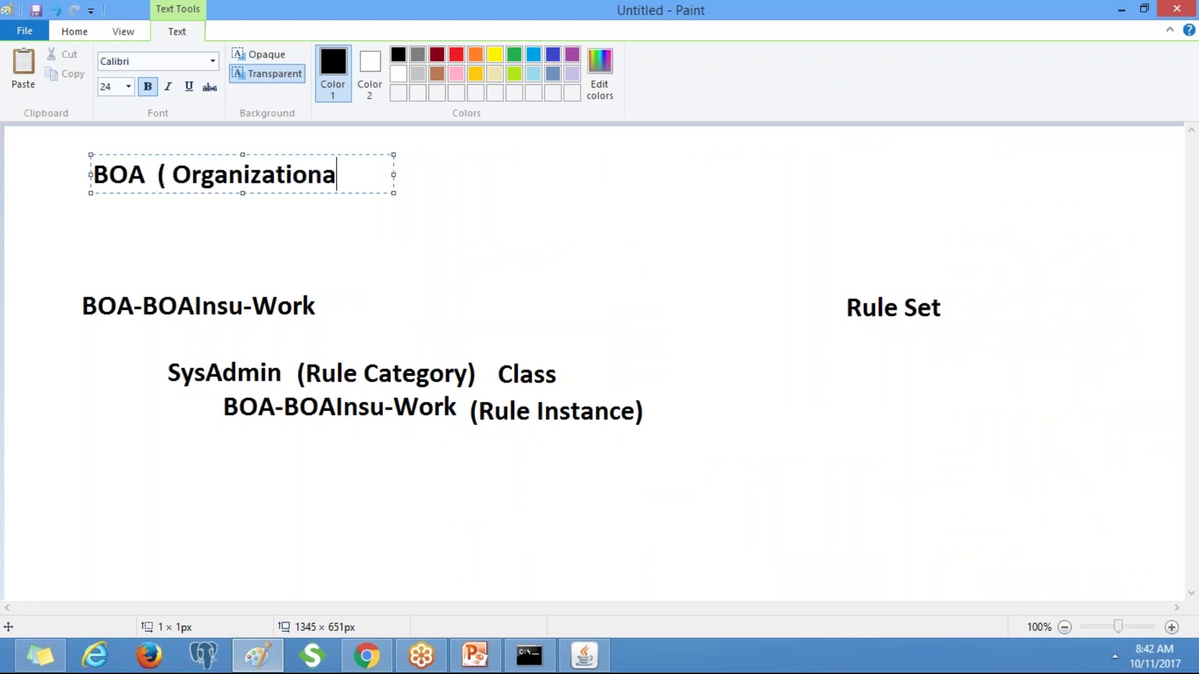
key(BackSpace)
text(Level)
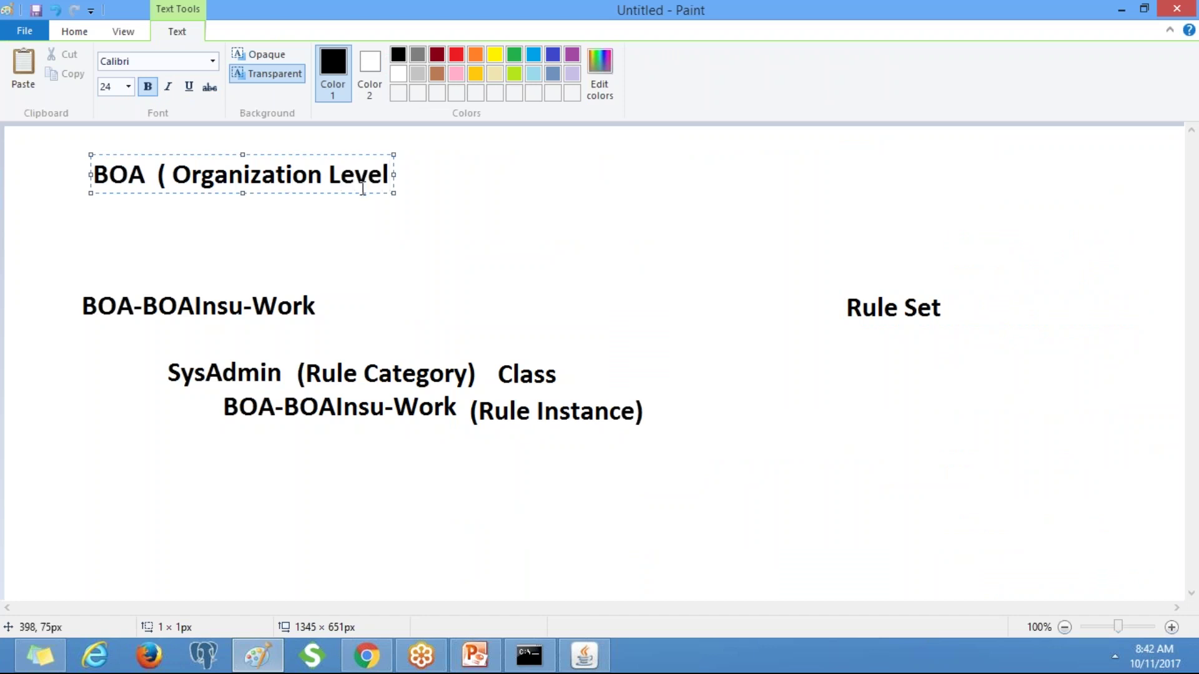
drag(394, 174, 802, 174)
text(A)
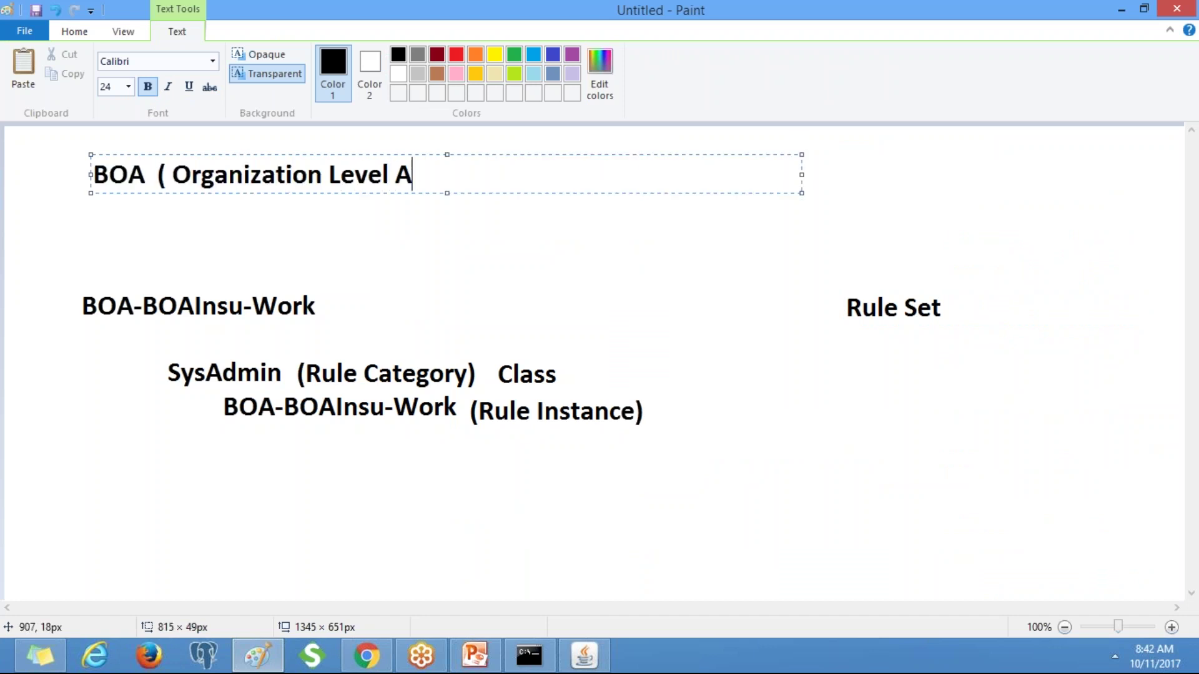
text(bstract )
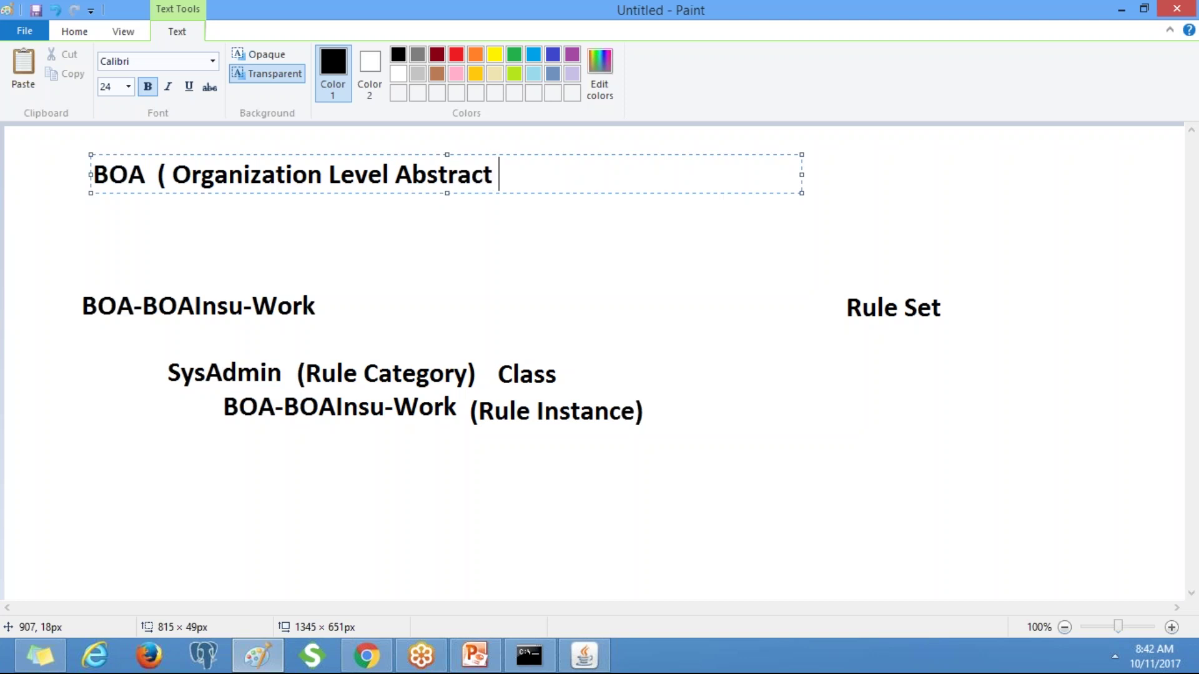
text(Class))
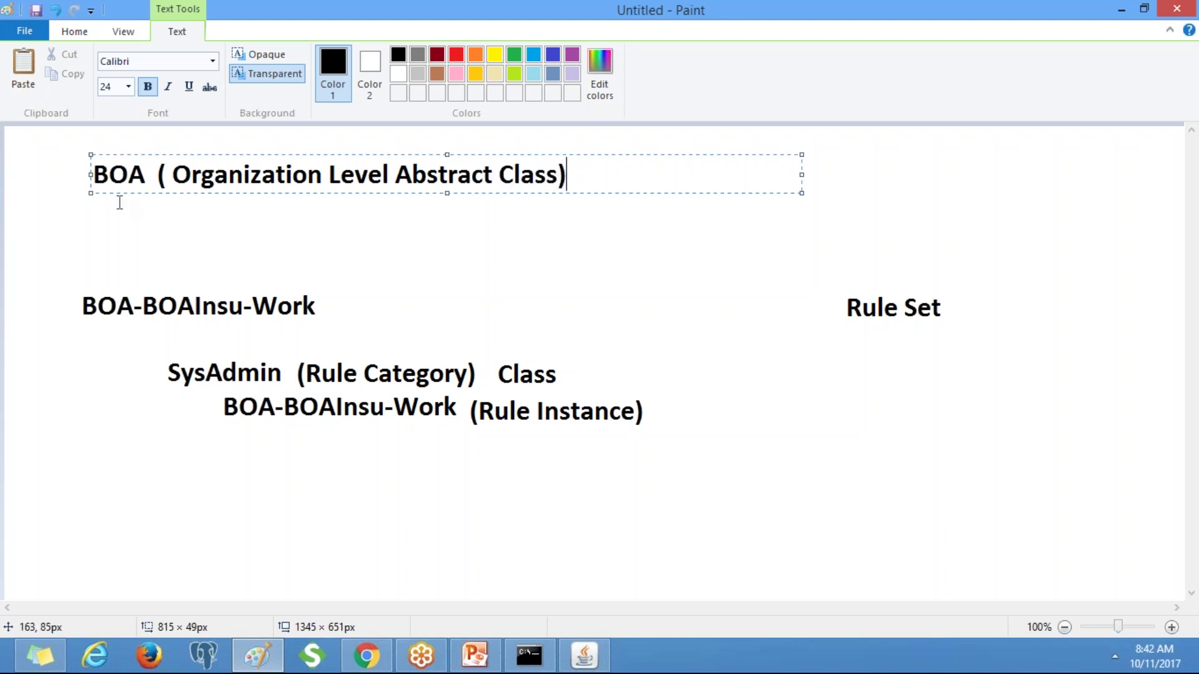
click(96, 189)
text(BOA)
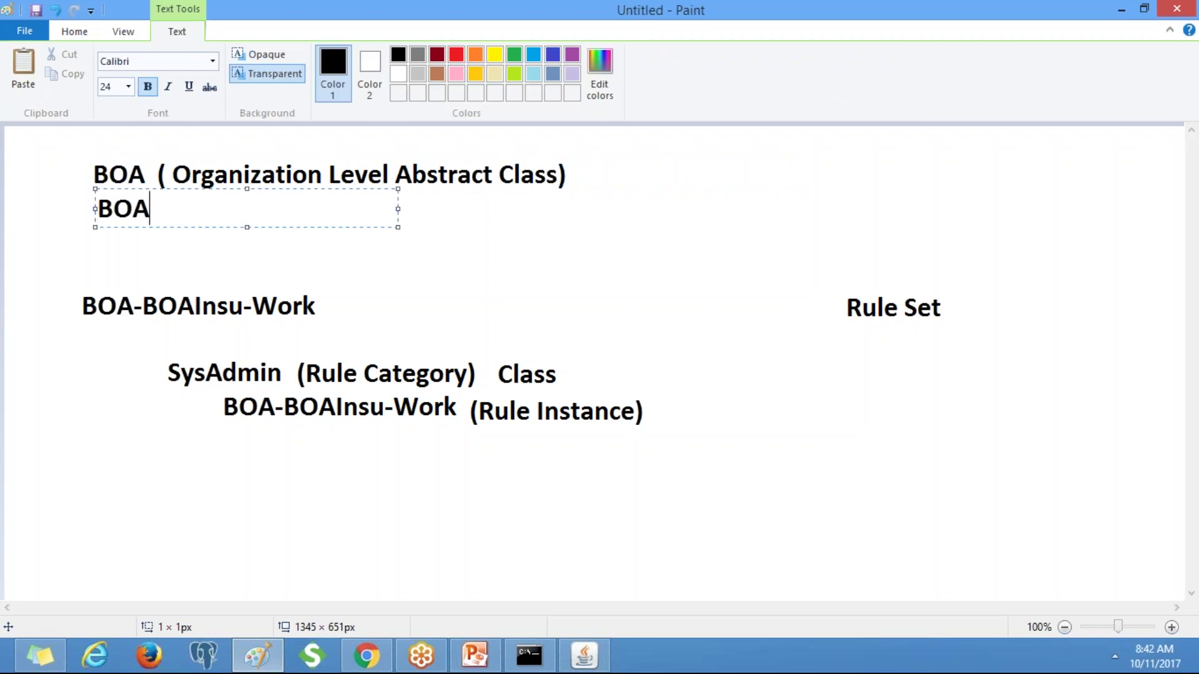
text(-BOAI)
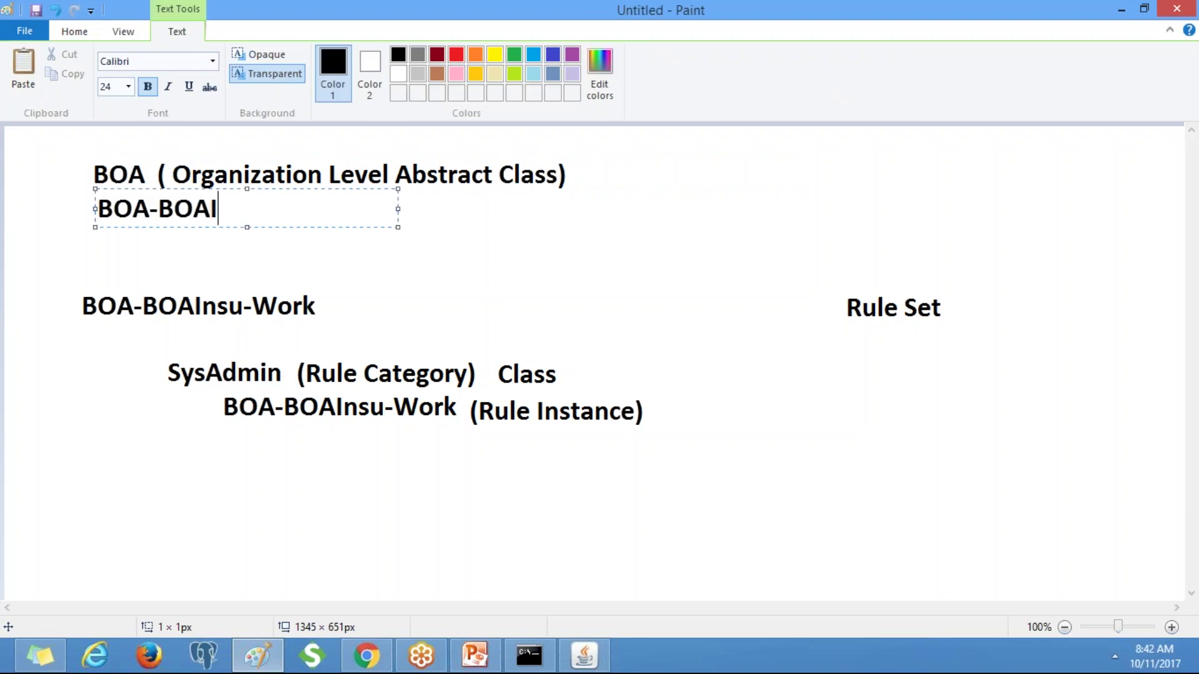
text(nsu ( D)
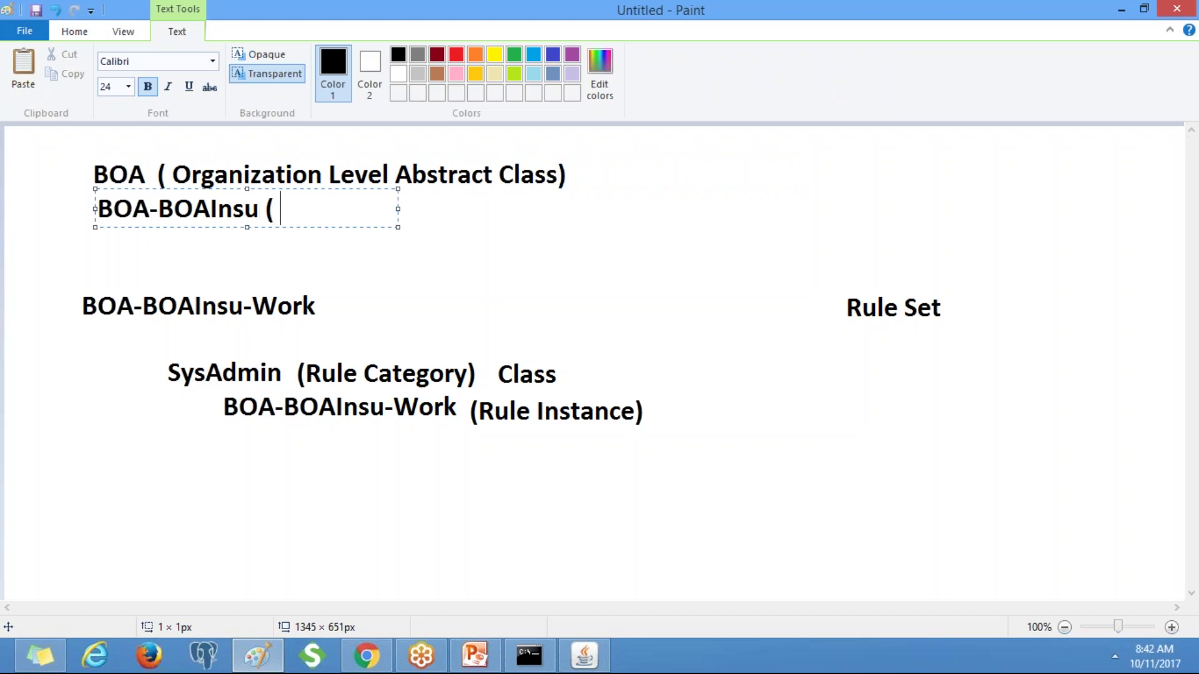
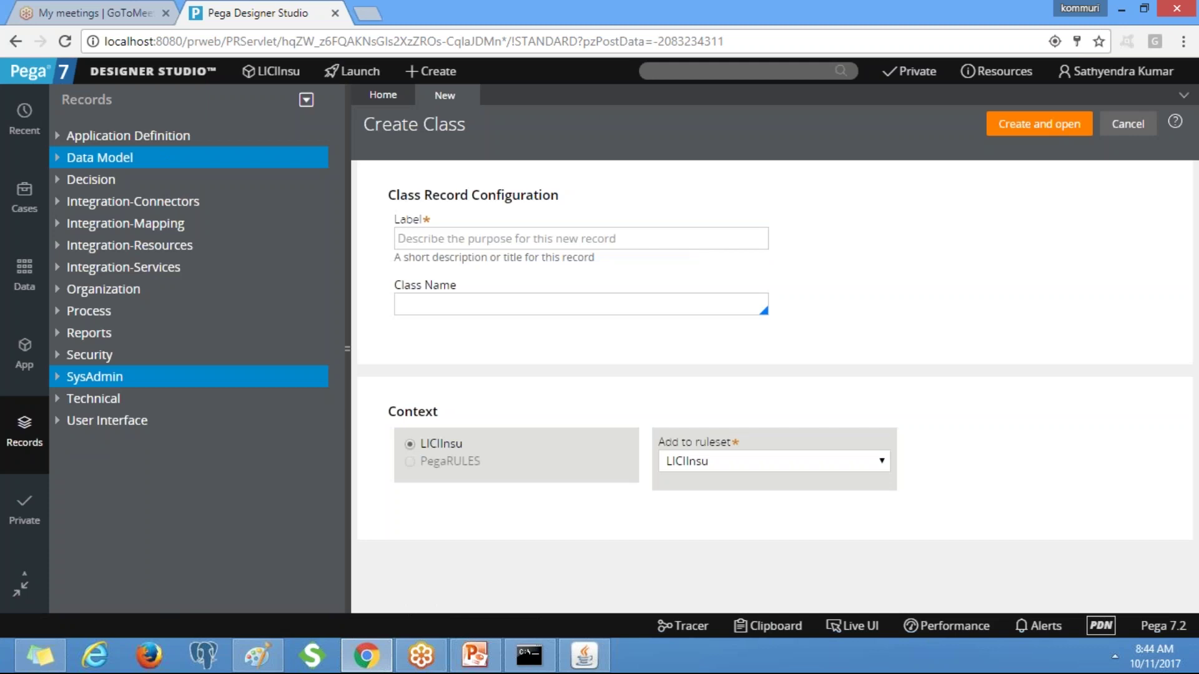
Create class LICI, with label LICI, in the LICIInsu ruleset and open it.
click(631, 240)
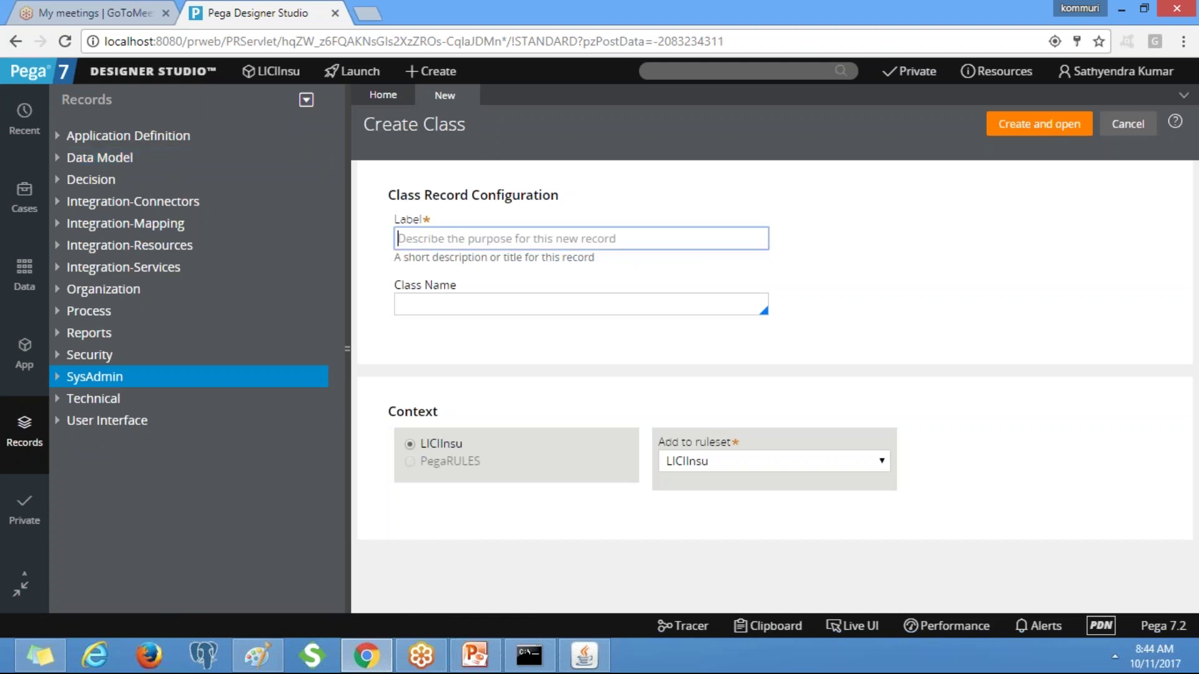
text(LICI)
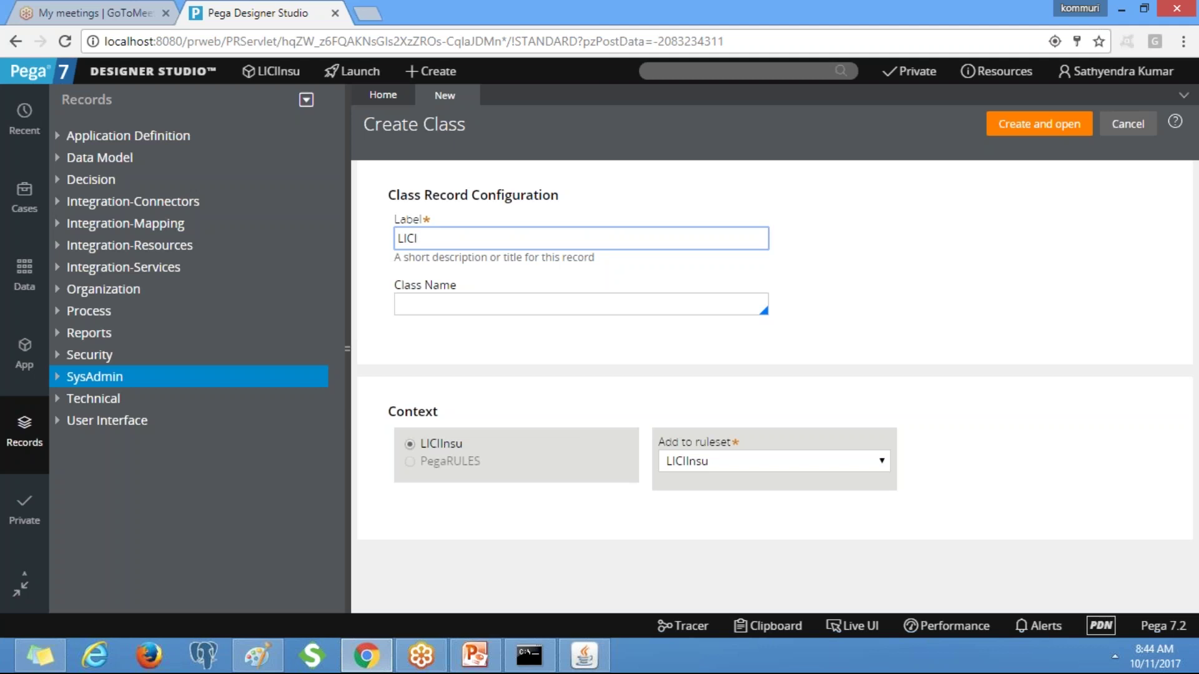
key(Tab)
text(LICI)
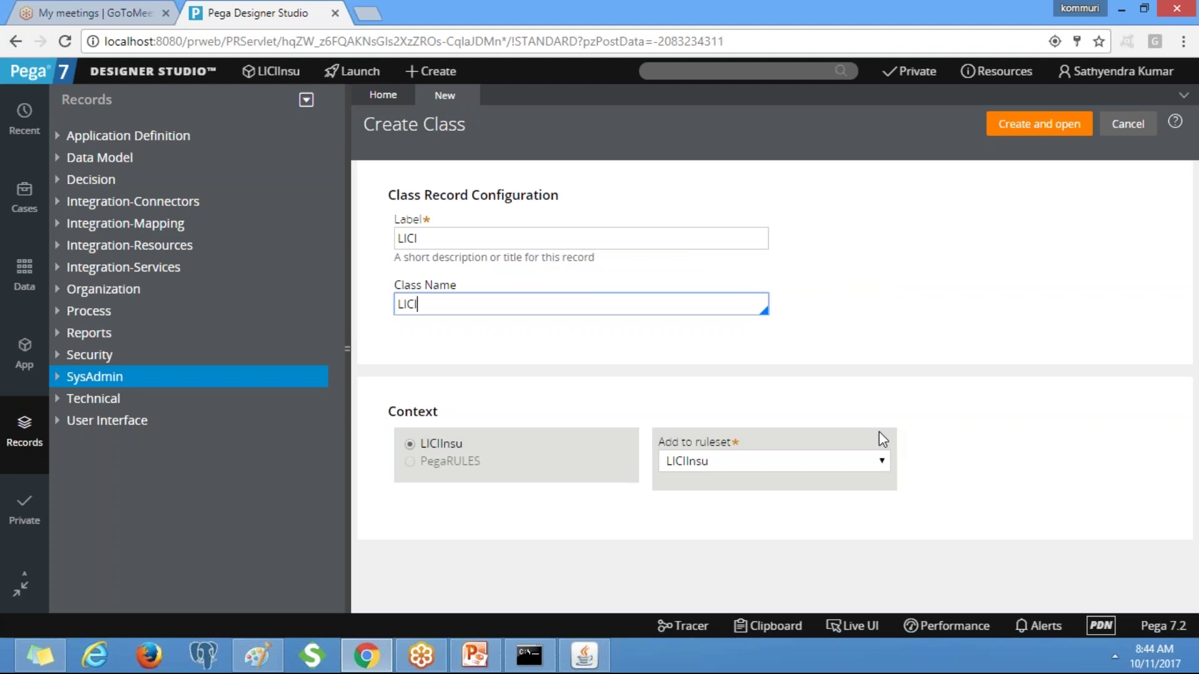
click(746, 462)
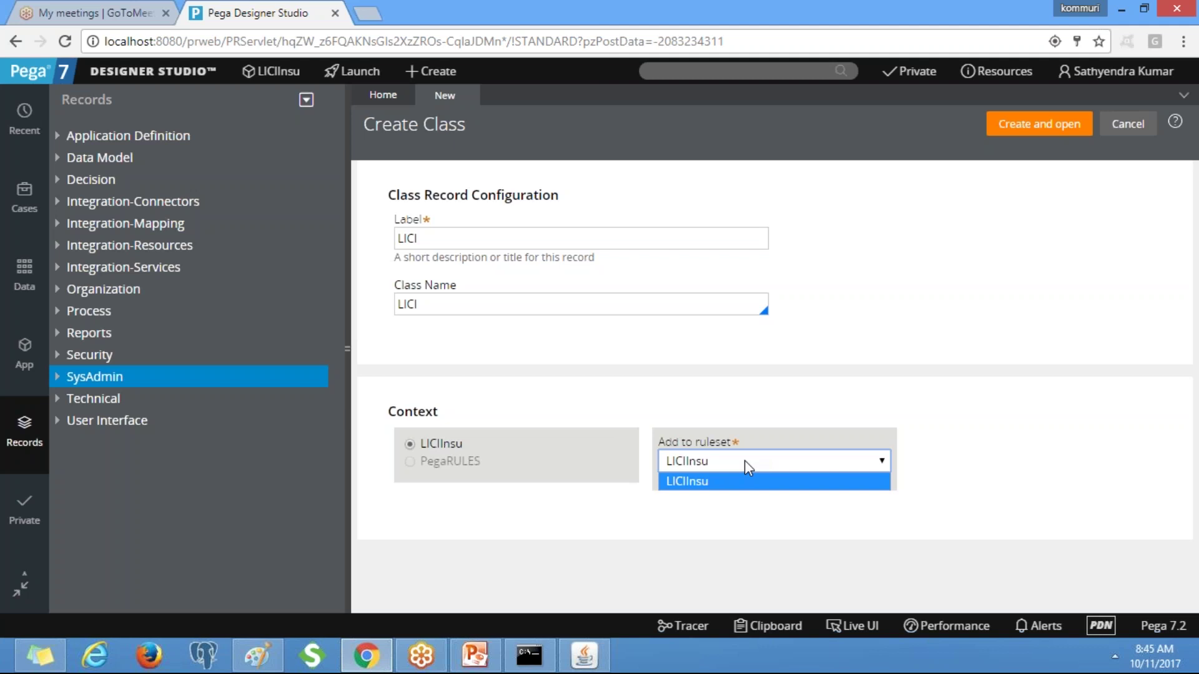
click(958, 287)
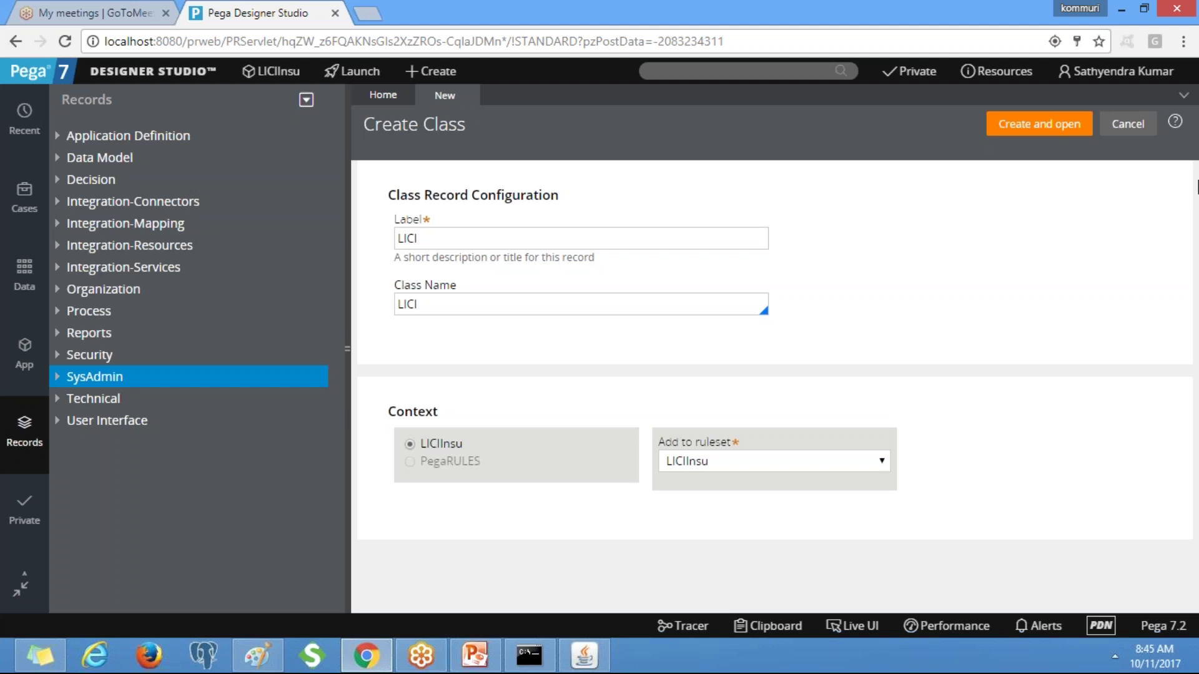
click(1016, 132)
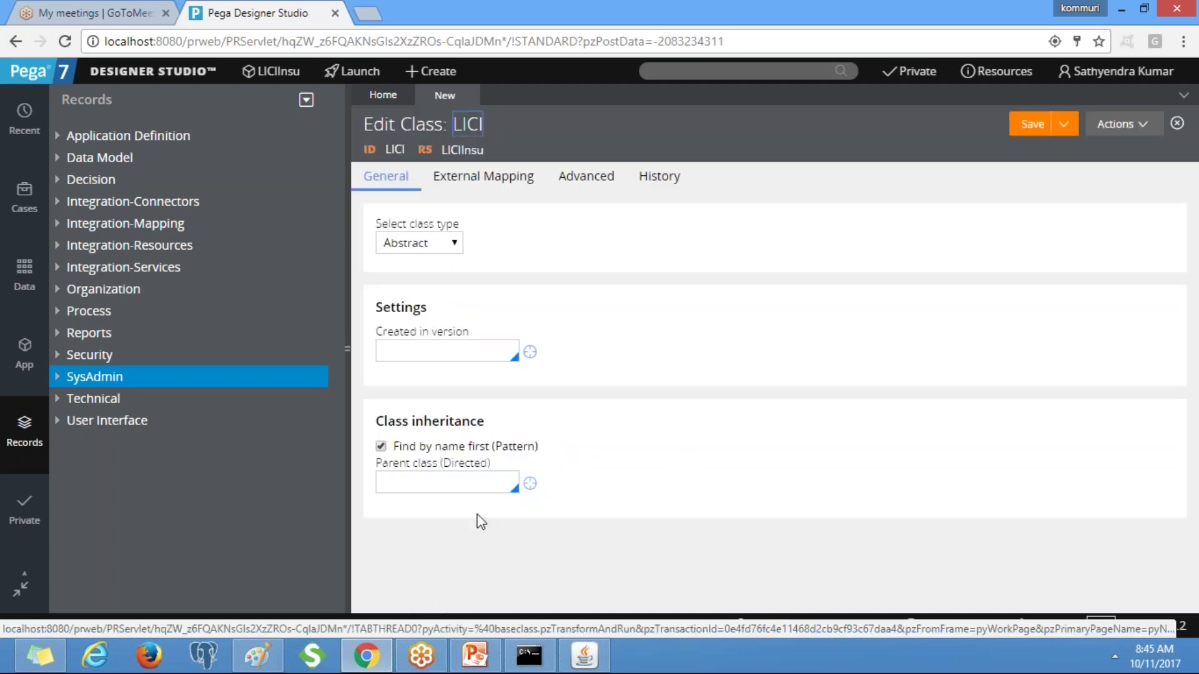
Set LICI's parent class to Work-Cover- and its Created in version to 01-01-01.
click(448, 482)
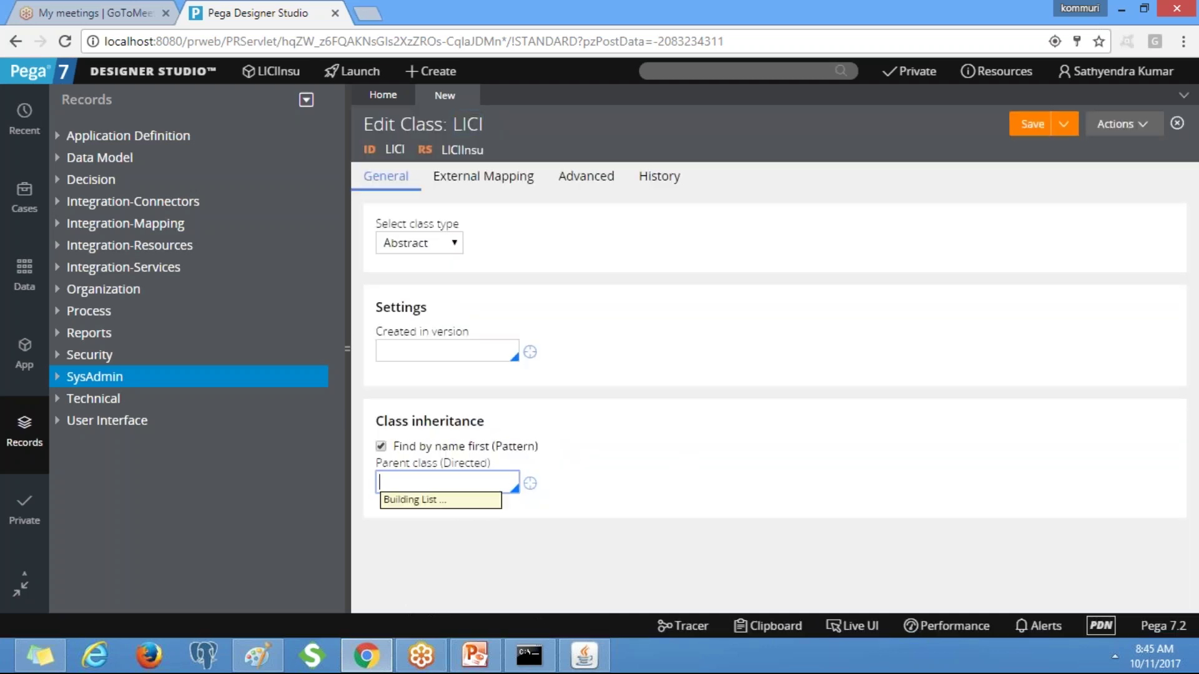
text(work)
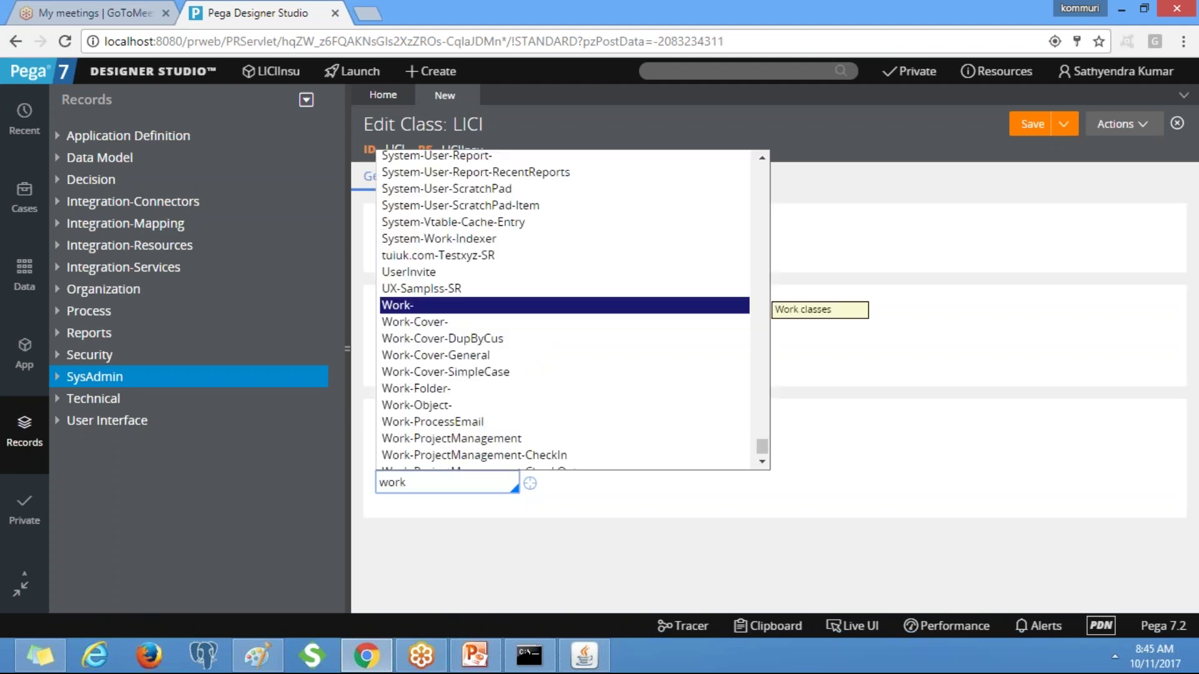
key(Down)
key(Return)
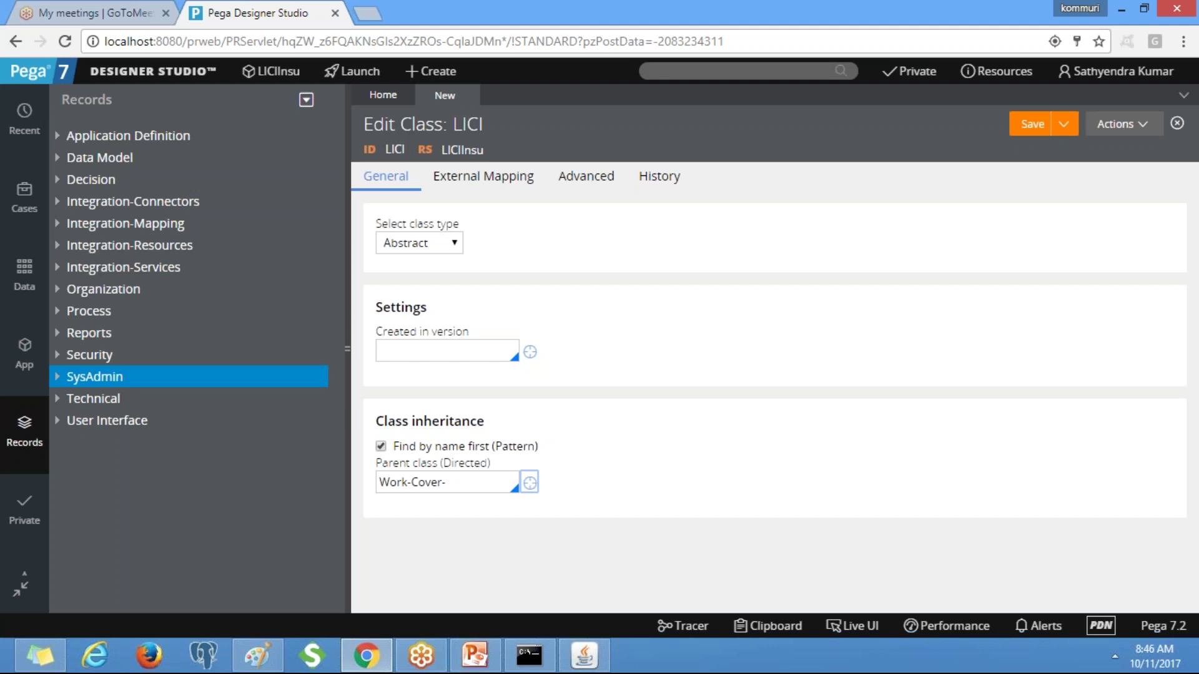
click(447, 358)
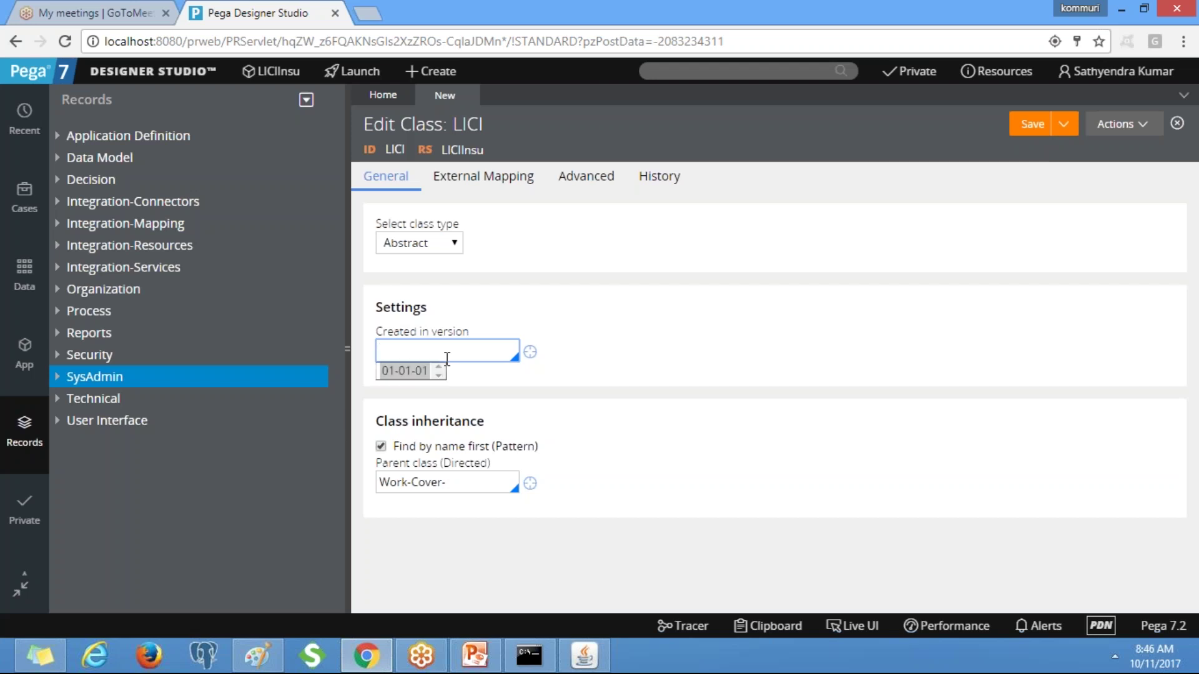
click(390, 374)
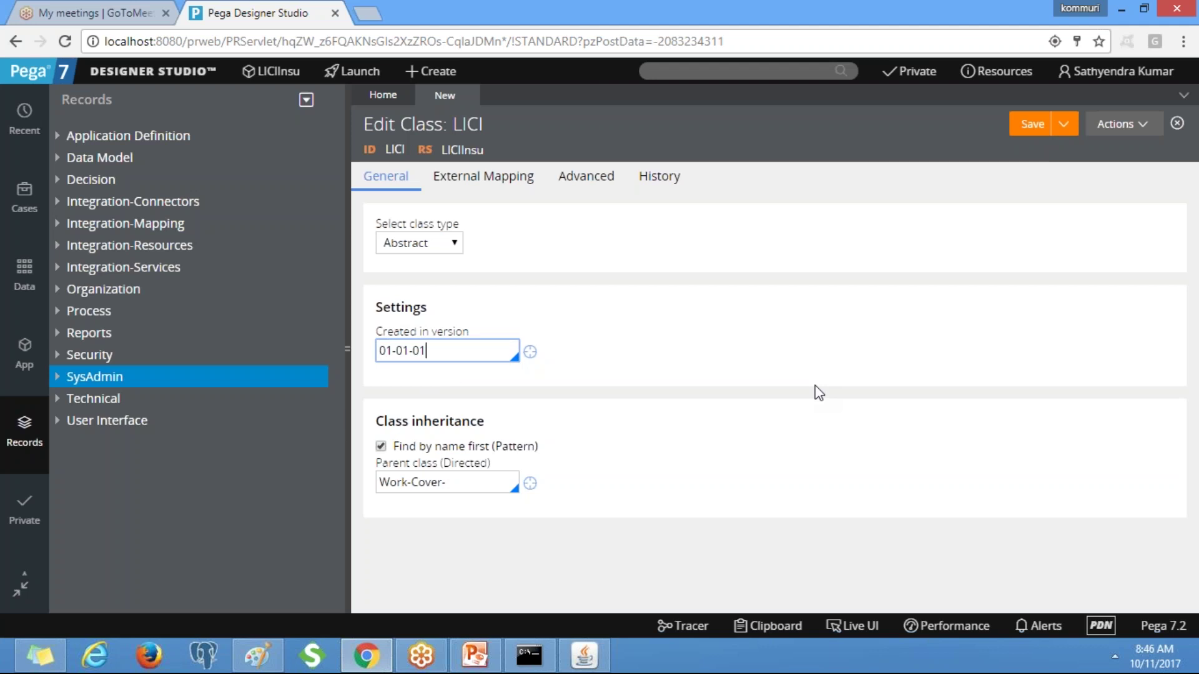
click(453, 244)
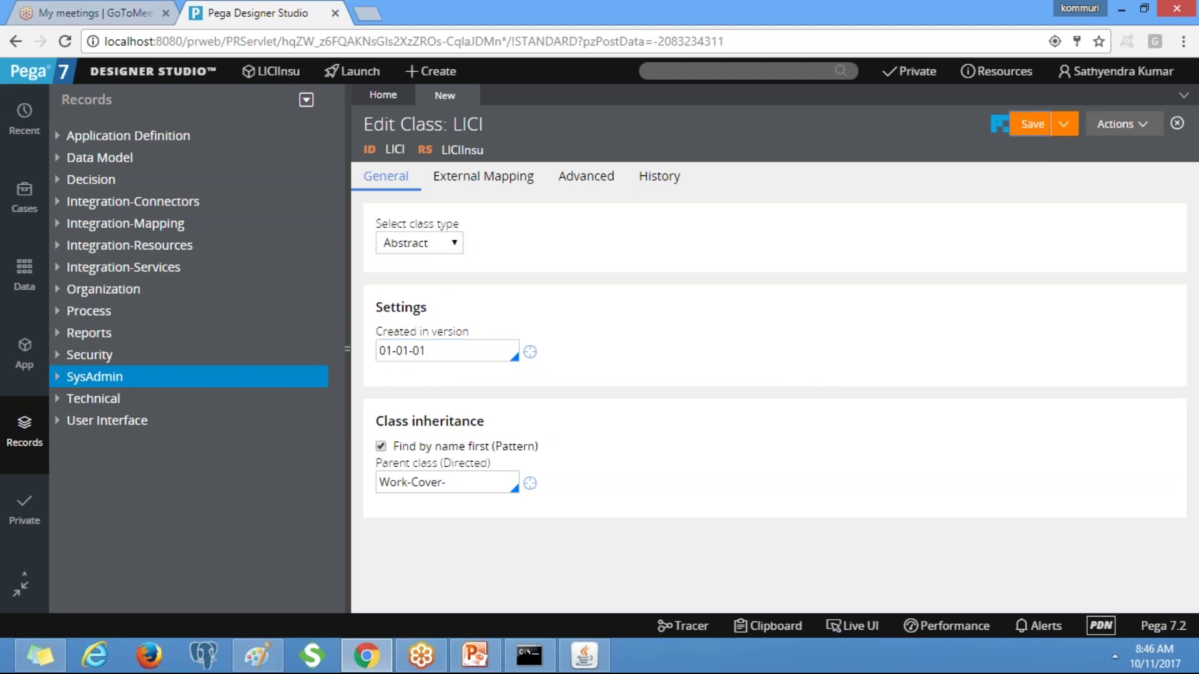
Save LICI, enter 'Organizational class' as Description and Usage, and save again.
click(1005, 122)
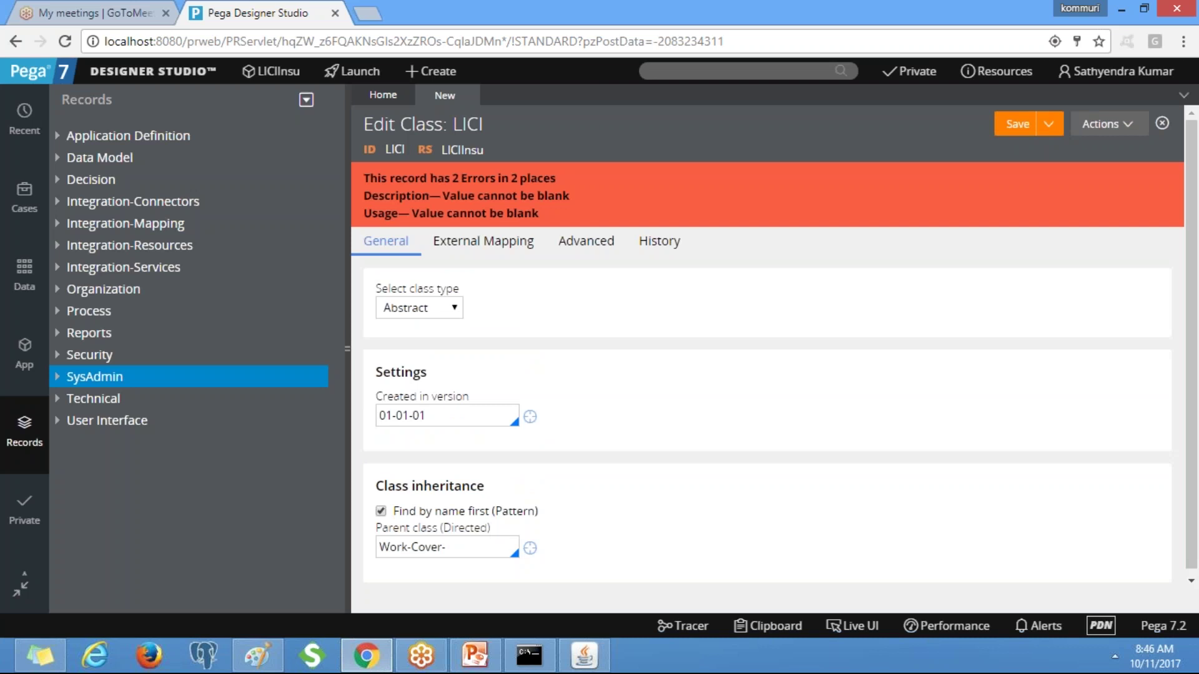
click(656, 242)
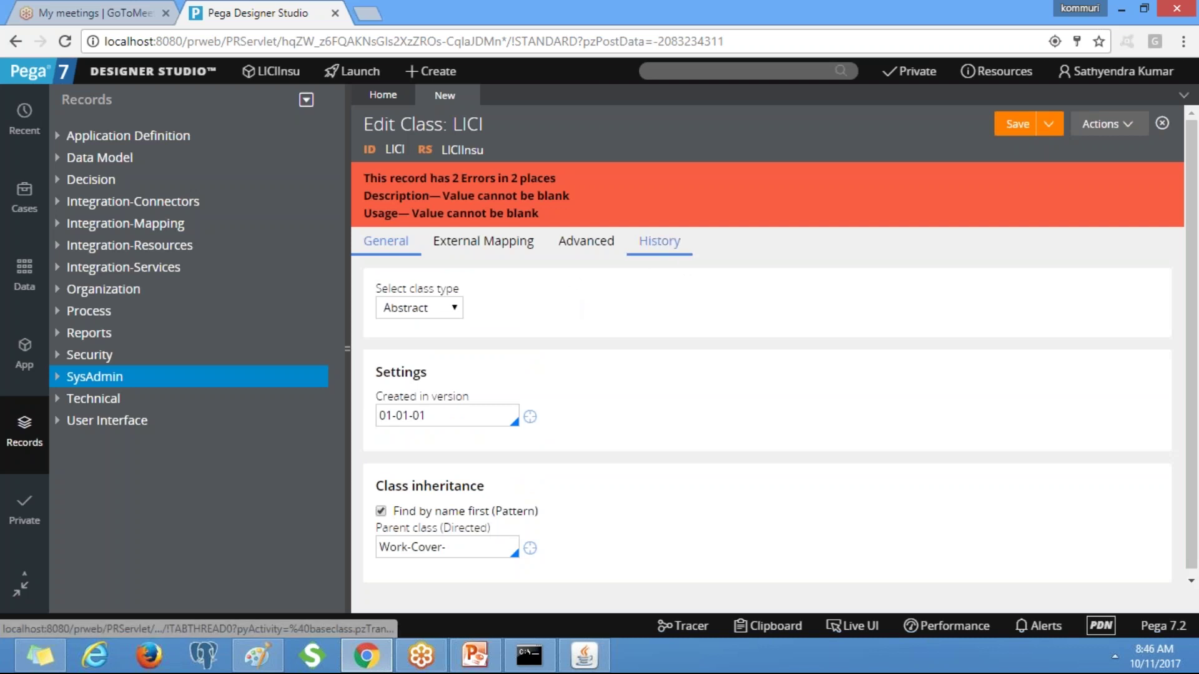
click(380, 333)
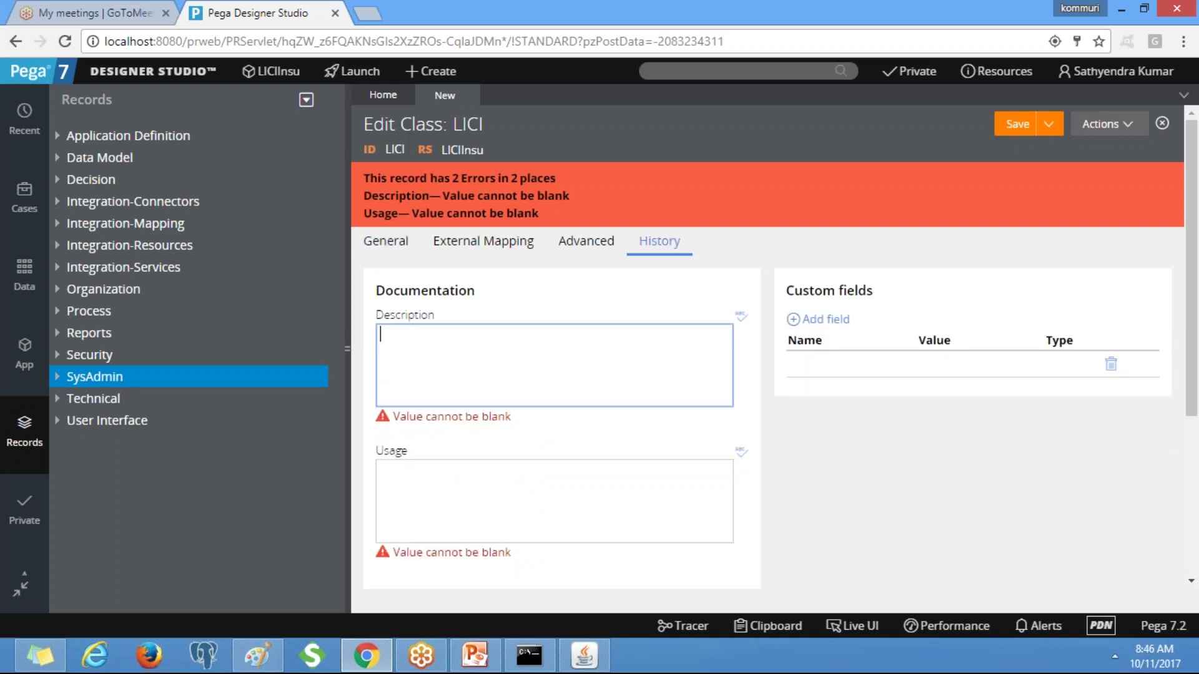
text(Organizational class)
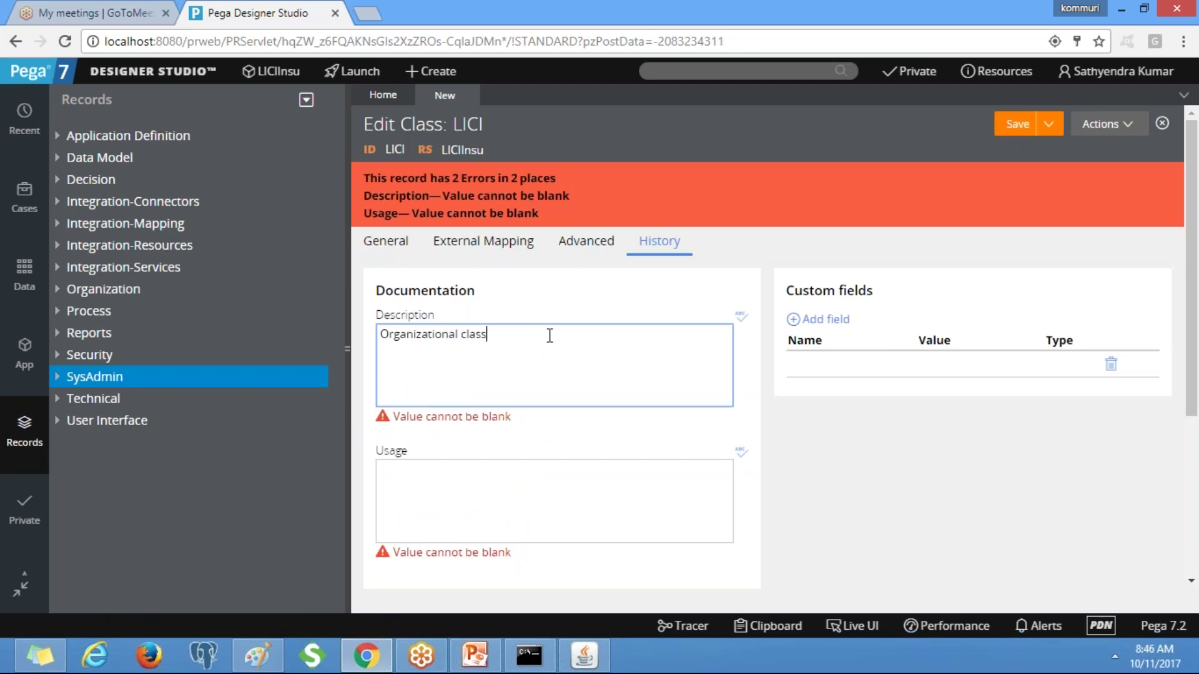
drag(548, 335, 94, 335)
key(ctrl+c)
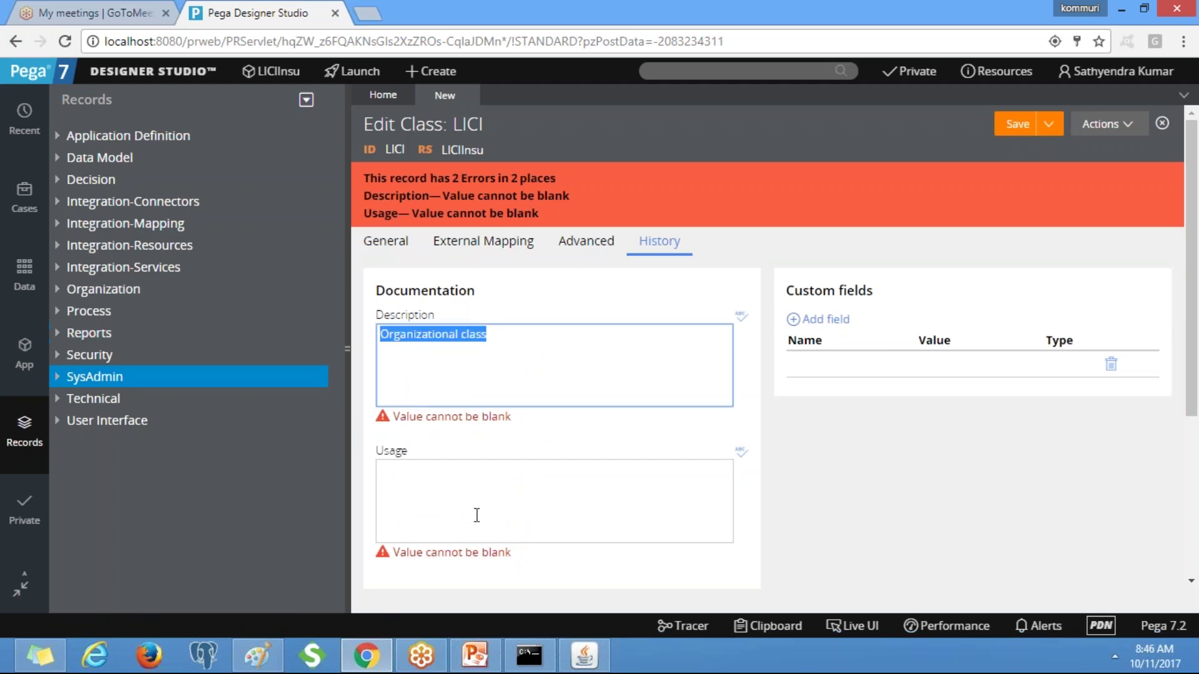
click(469, 508)
key(ctrl+v)
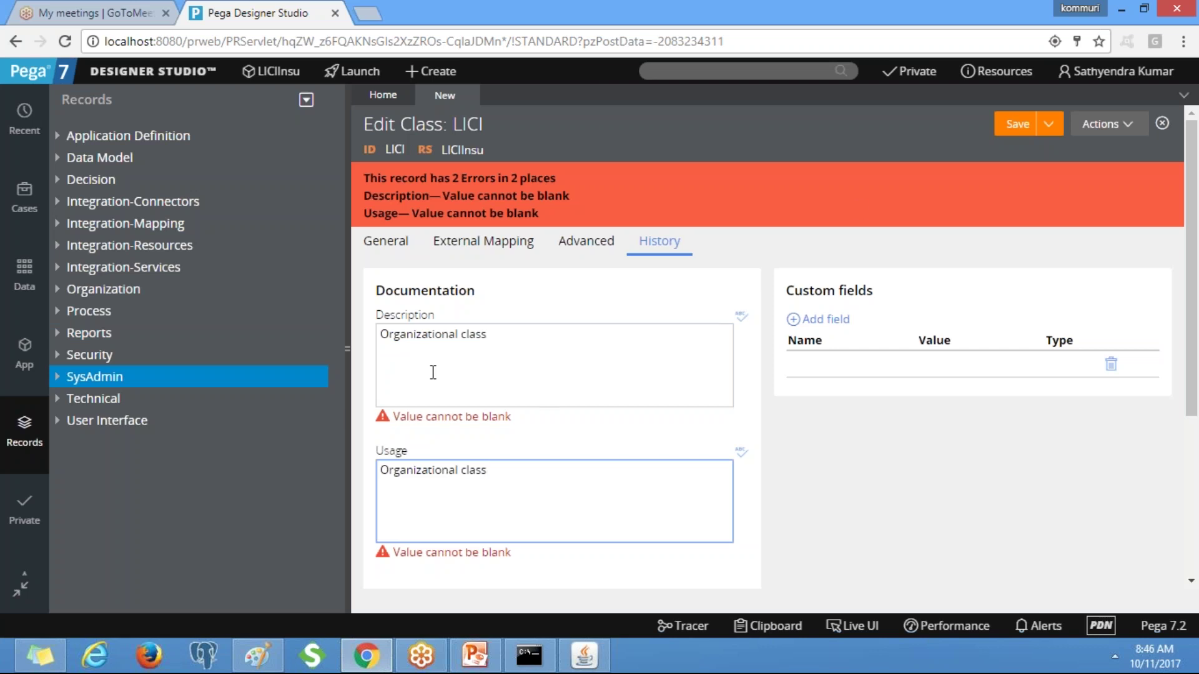
click(1018, 124)
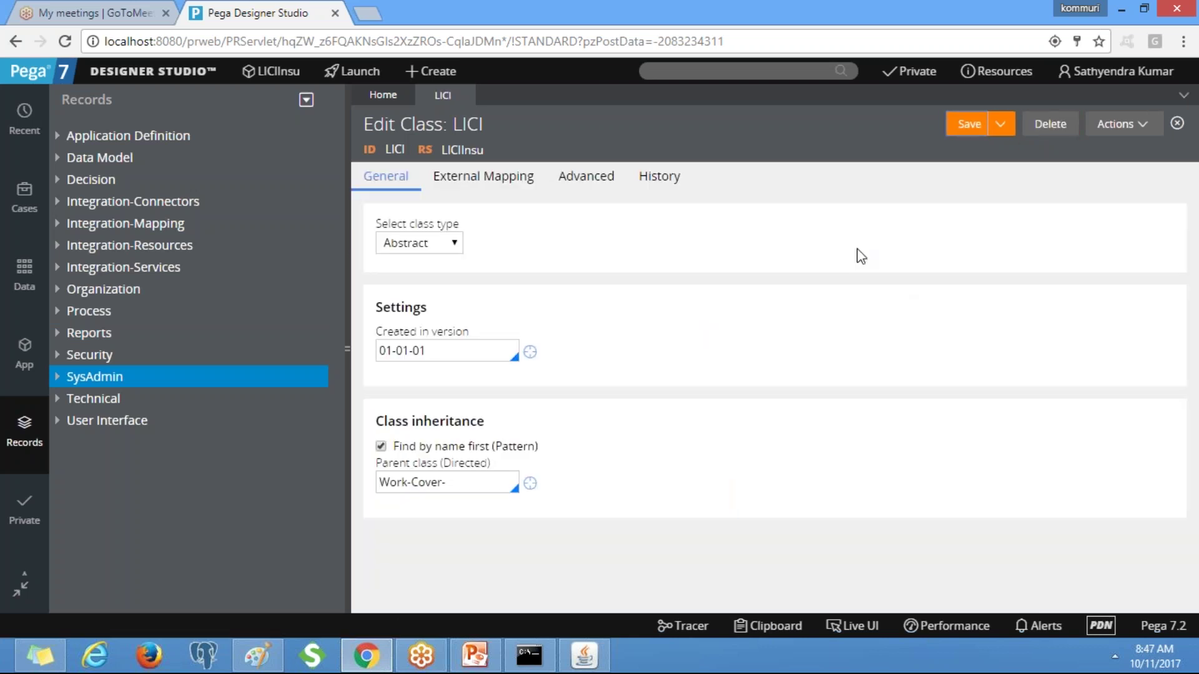
Save LICI again and start a new class from it via Actions > Create.
click(969, 132)
click(1134, 123)
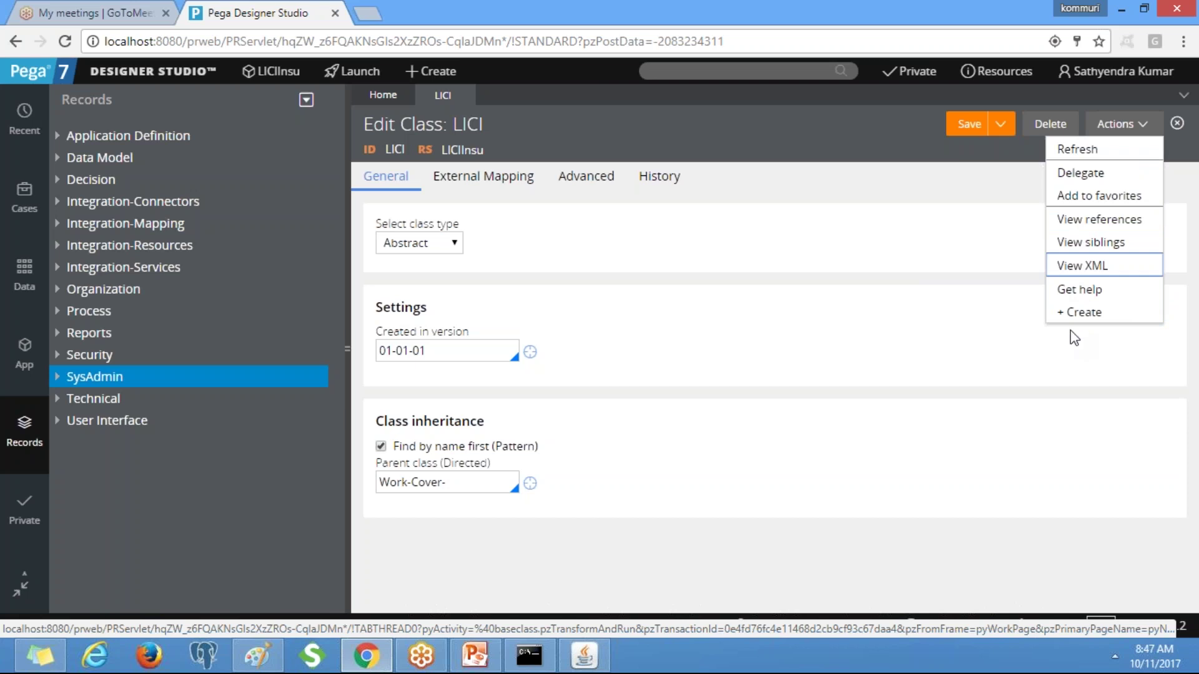
click(1104, 317)
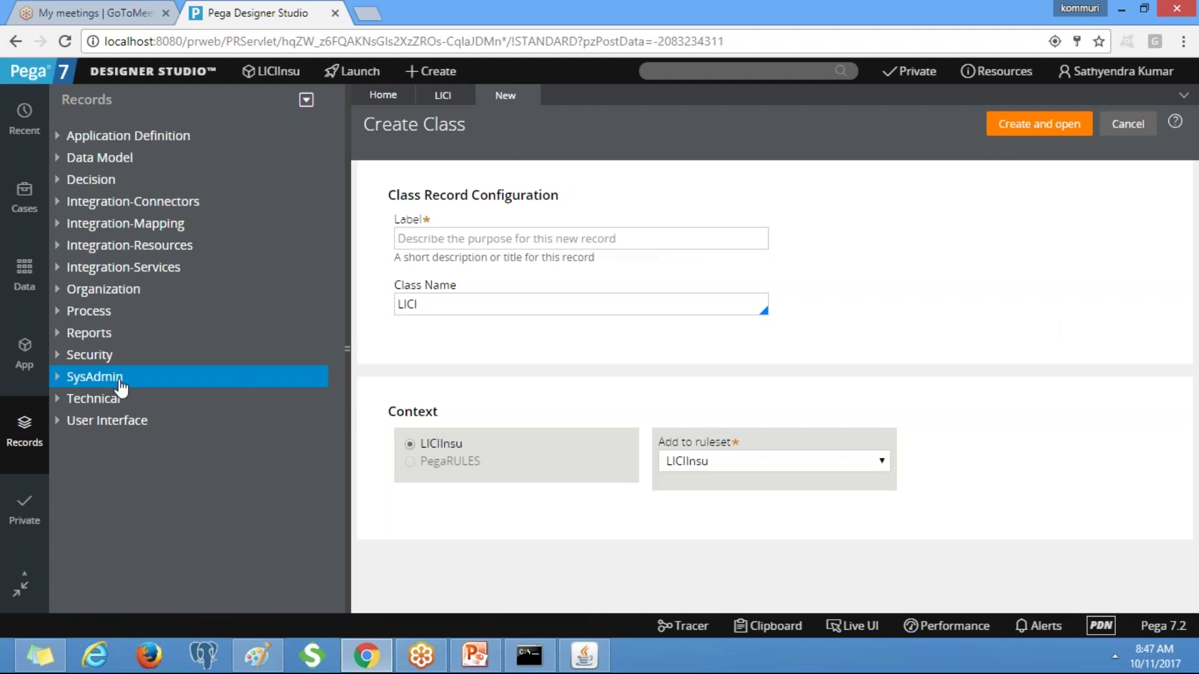
Create class LICI-LICIInsu, with matching label and class name, and open it.
click(486, 238)
text(LIC)
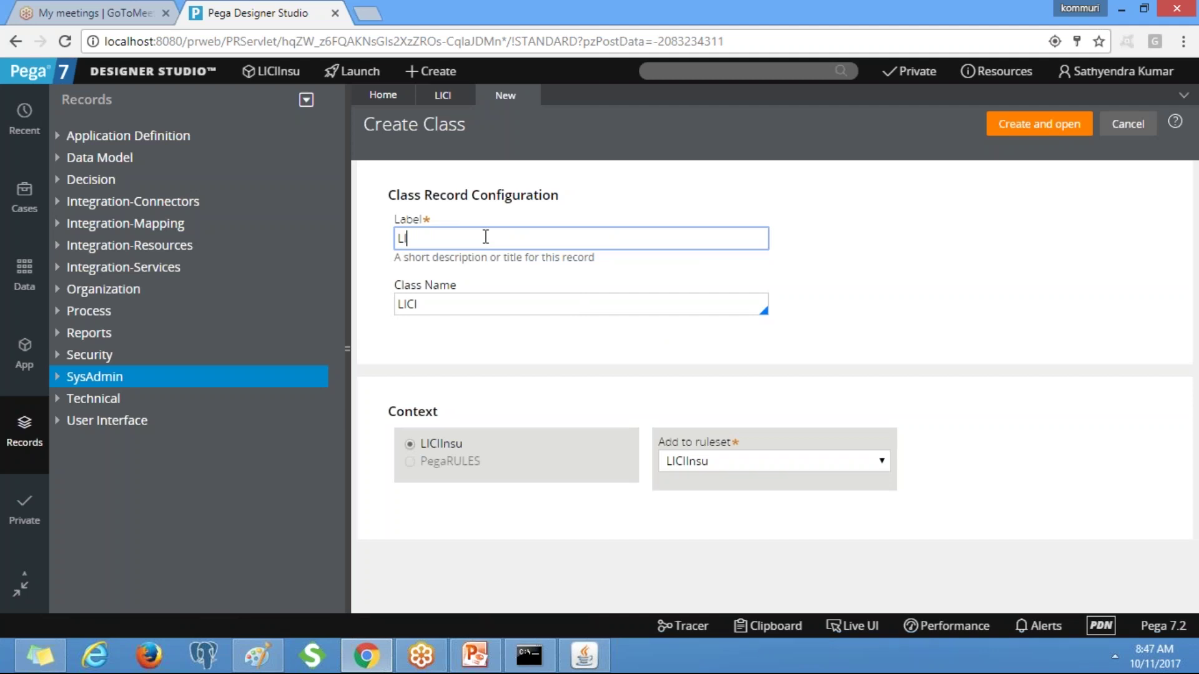
key(BackSpace)
key(BackSpace)
key(BackSpace)
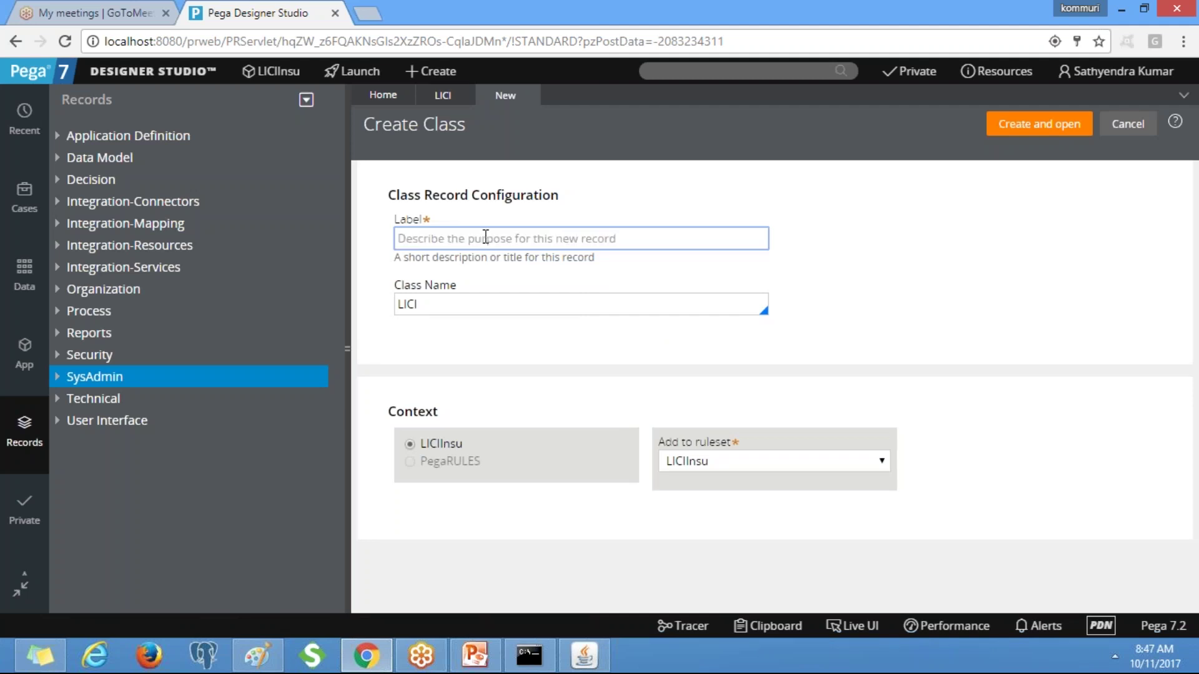
text(LICIC)
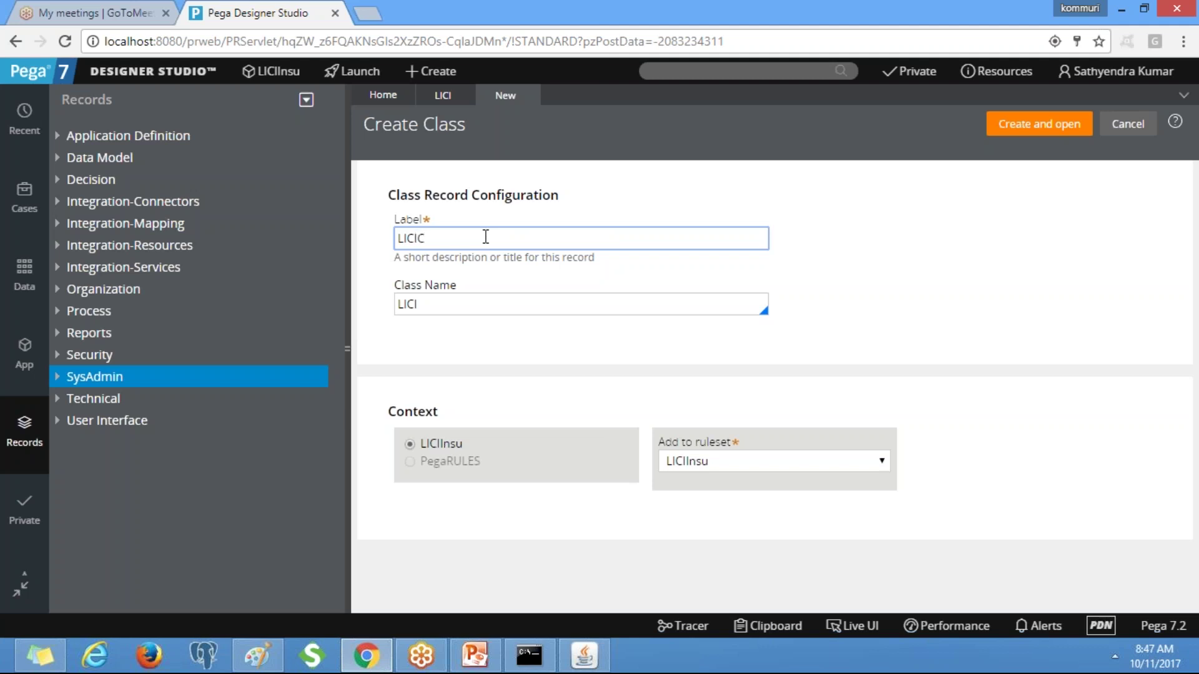
key(BackSpace)
text(-LICIInsu)
key(ctrl+a)
key(ctrl+c)
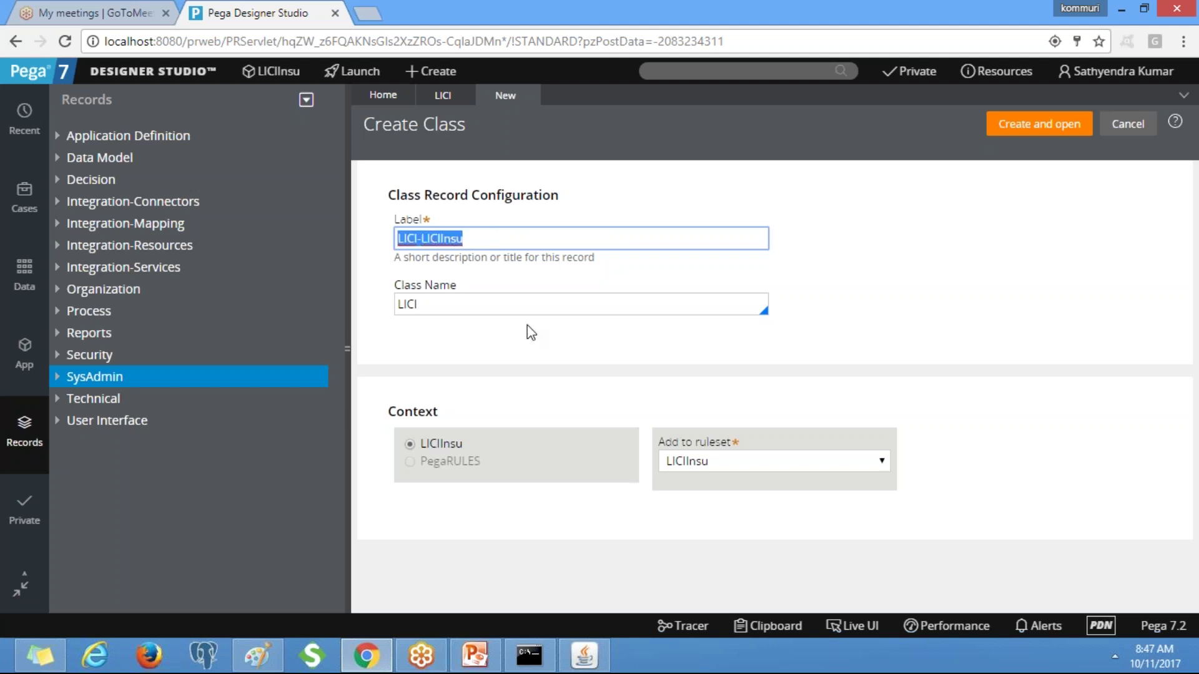
key(Tab)
key(ctrl+v)
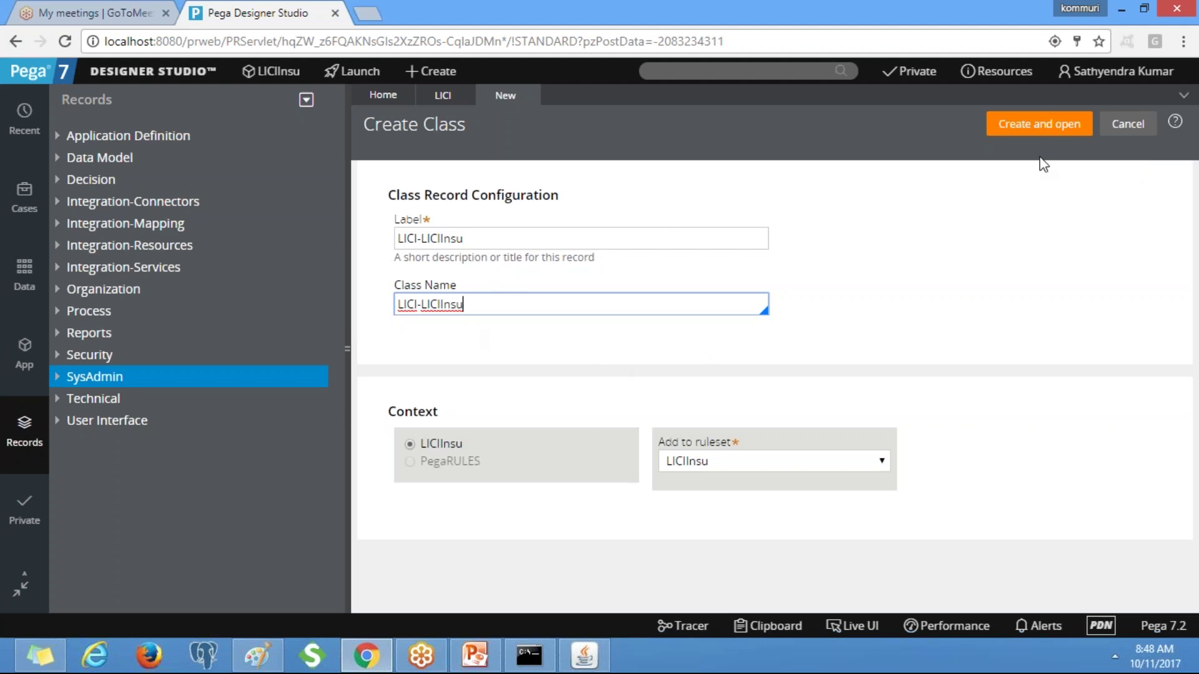
click(1012, 125)
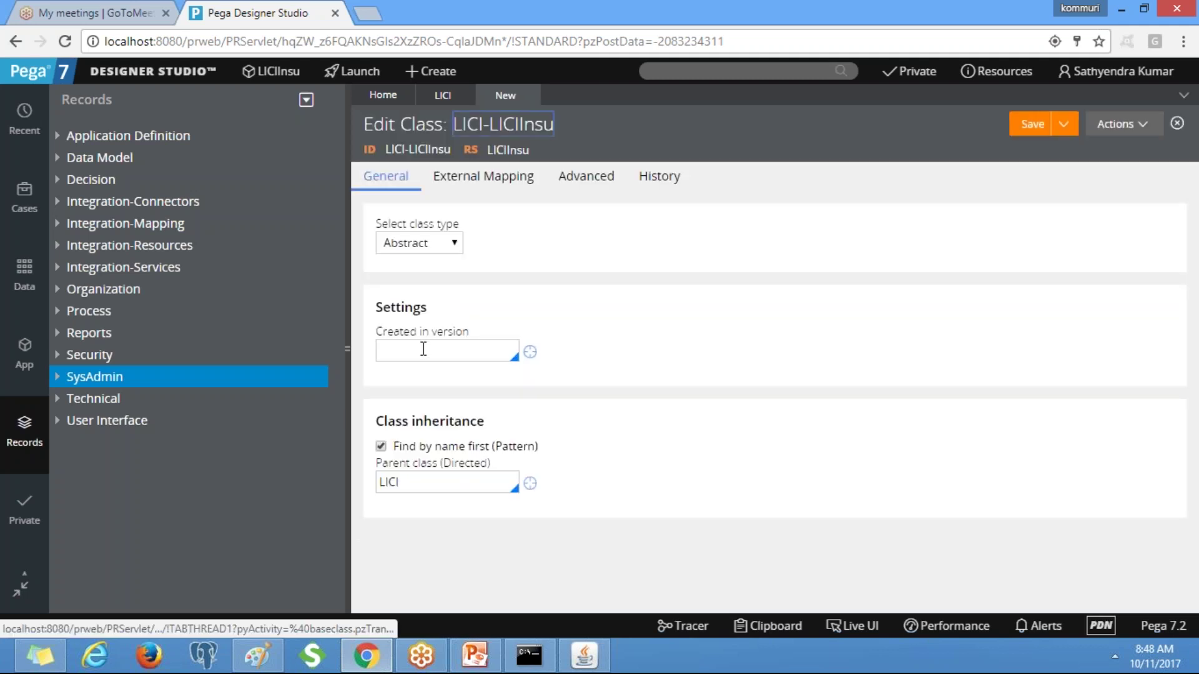
Set Created in version 01-01-01 and parent Work-Cover-, keeping the class Abstract.
click(423, 349)
text(01-01-01)
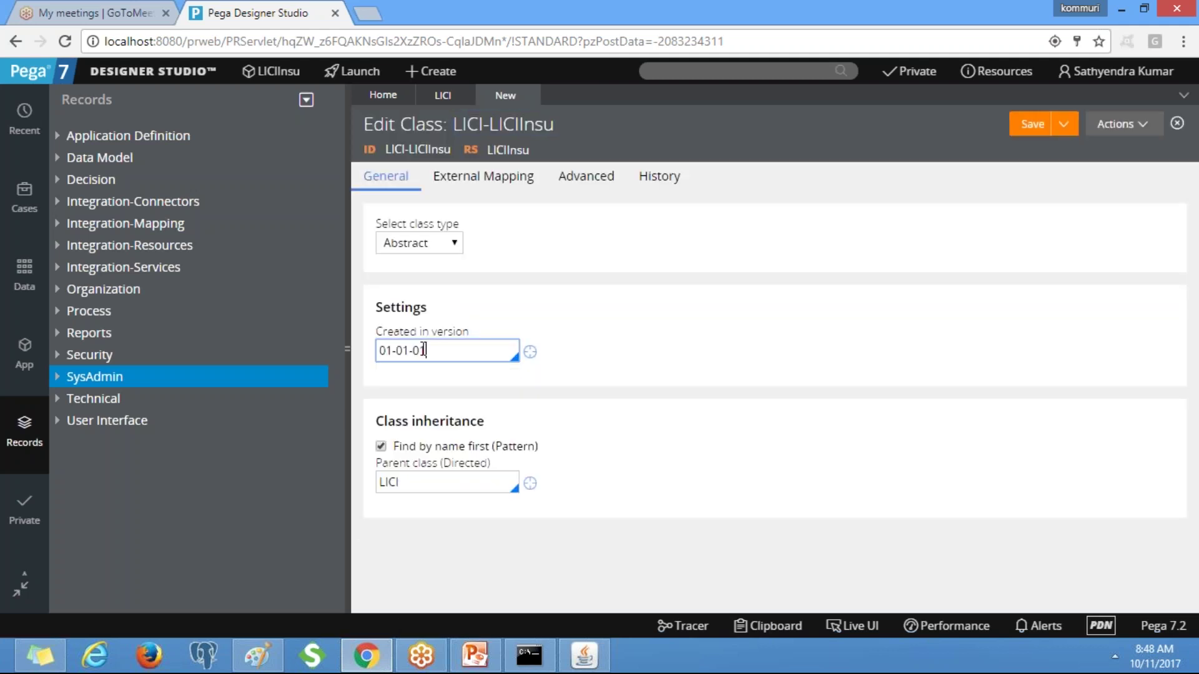
key(Tab)
key(BackSpace)
text(Work)
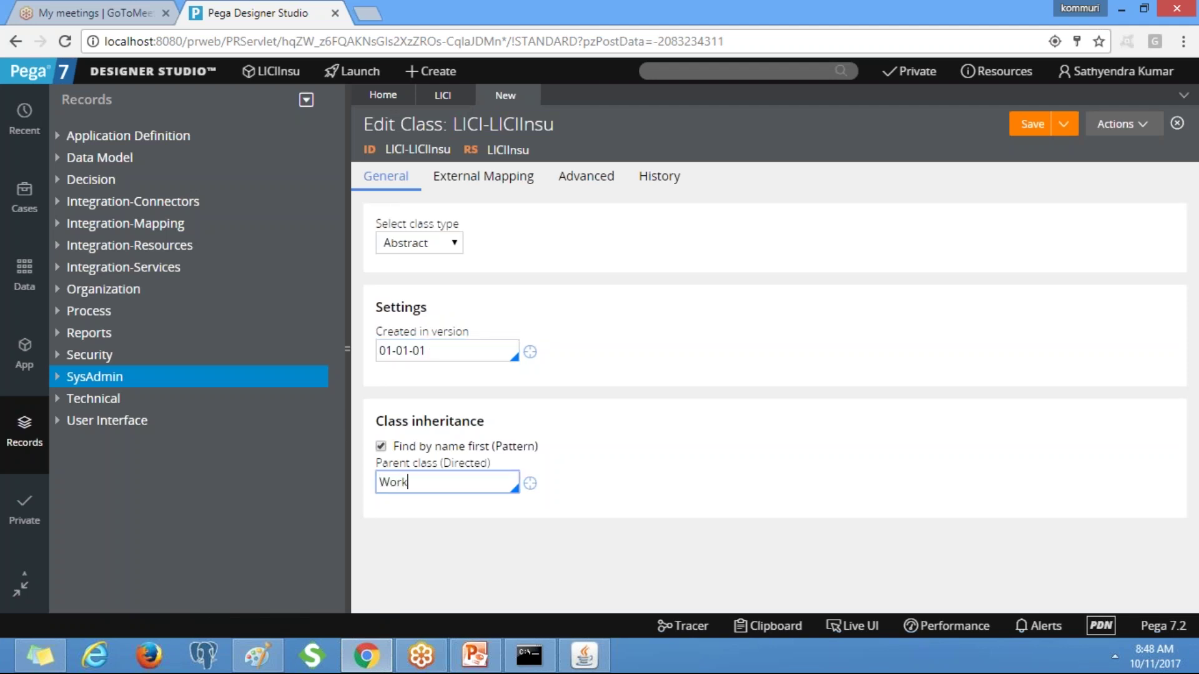
text(-Cover-)
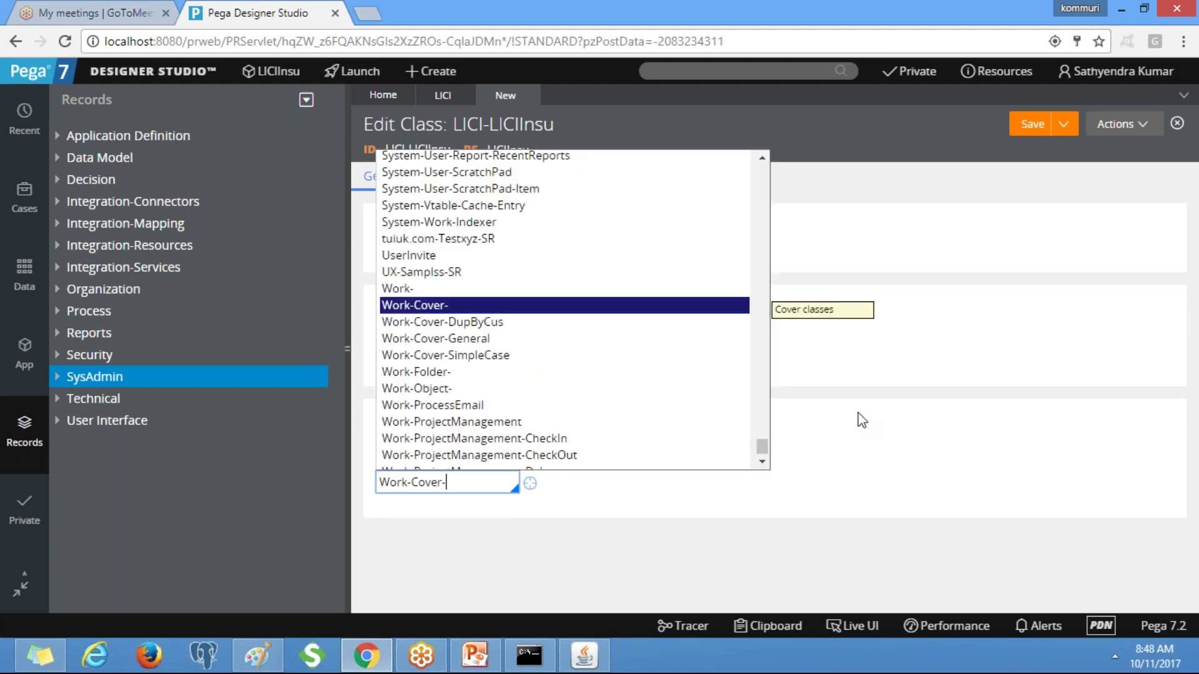
key(Tab)
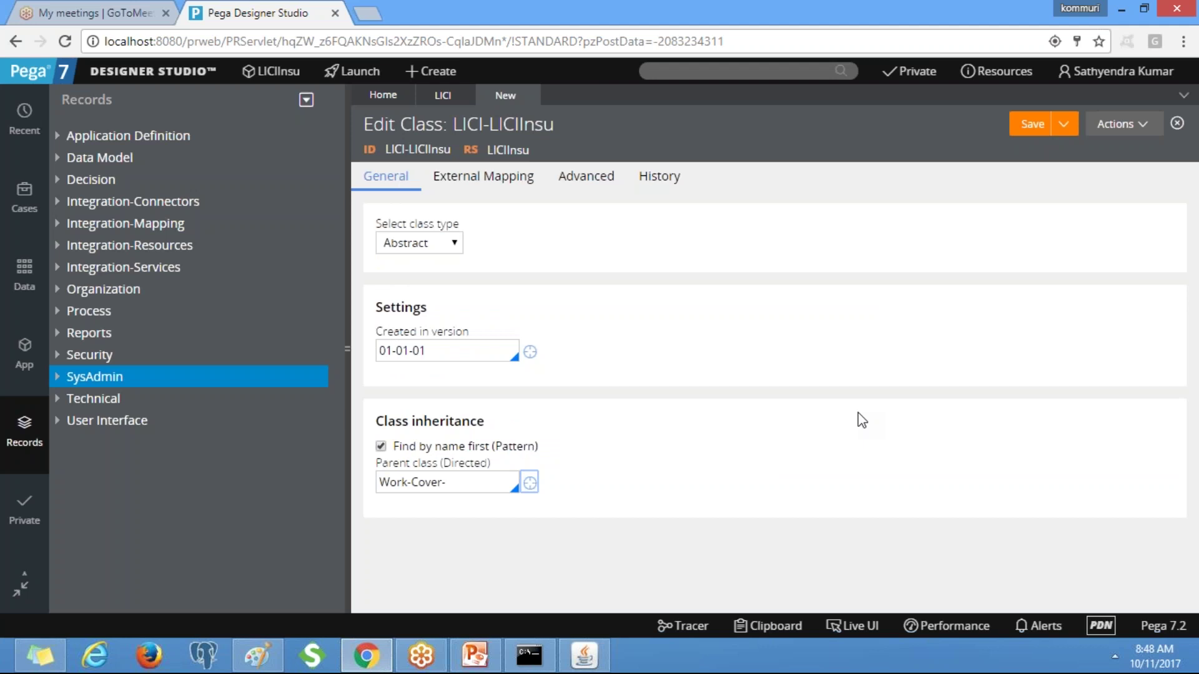
click(442, 237)
click(442, 236)
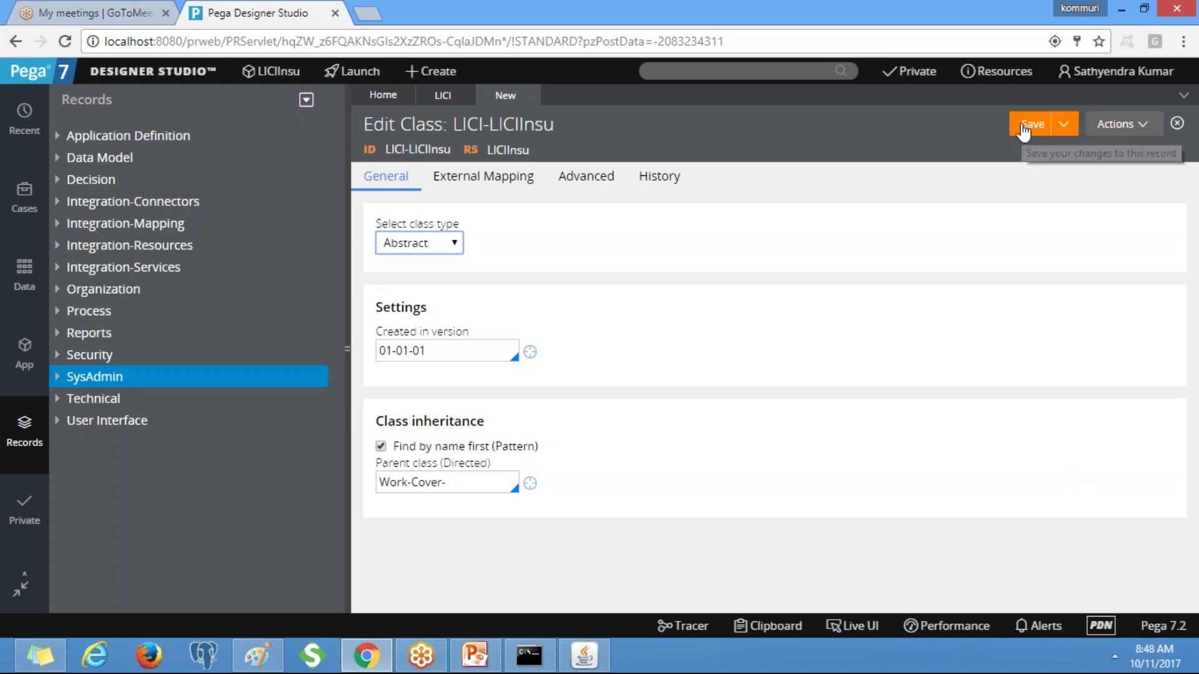
Enter 'Division Level Class' as LICI-LICIInsu's Description and Usage, then save.
click(660, 176)
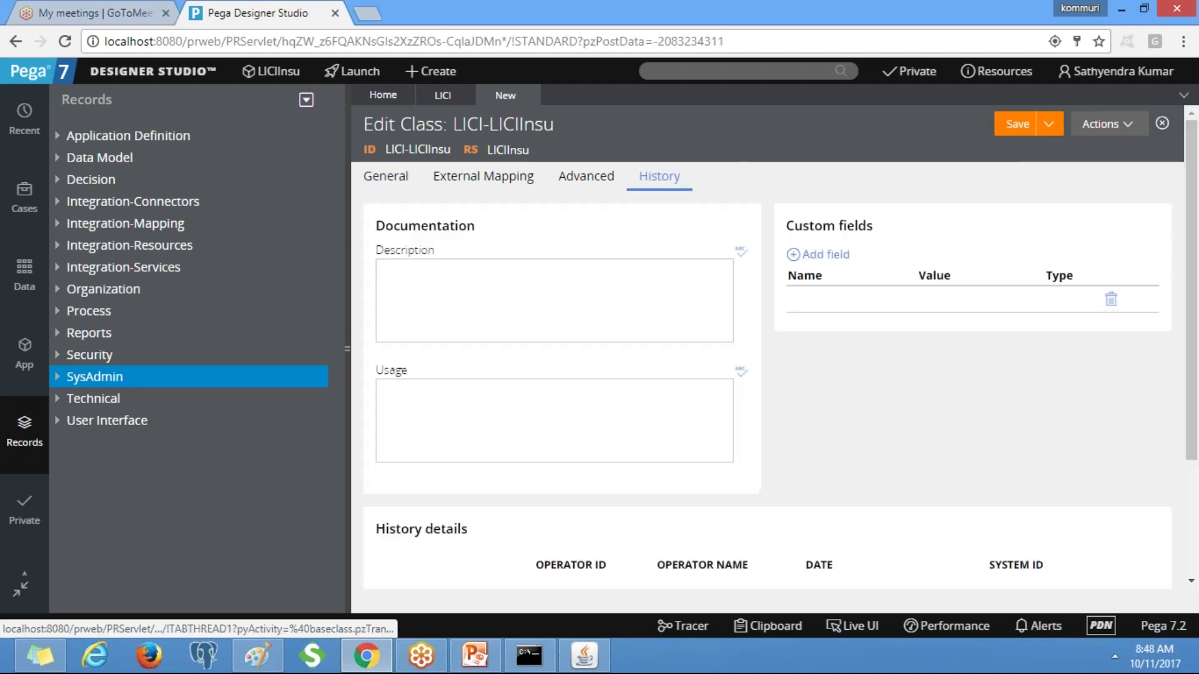
click(459, 287)
text(Division Level Class)
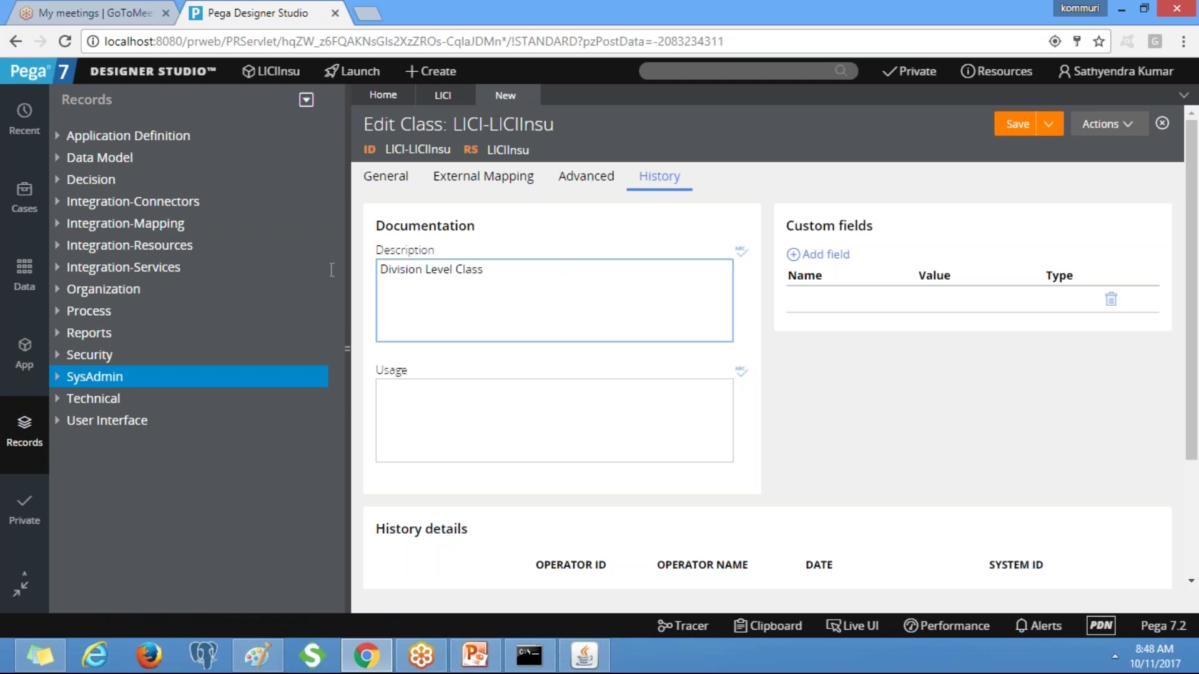
key(ctrl+a)
click(527, 449)
key(ctrl+v)
click(1013, 124)
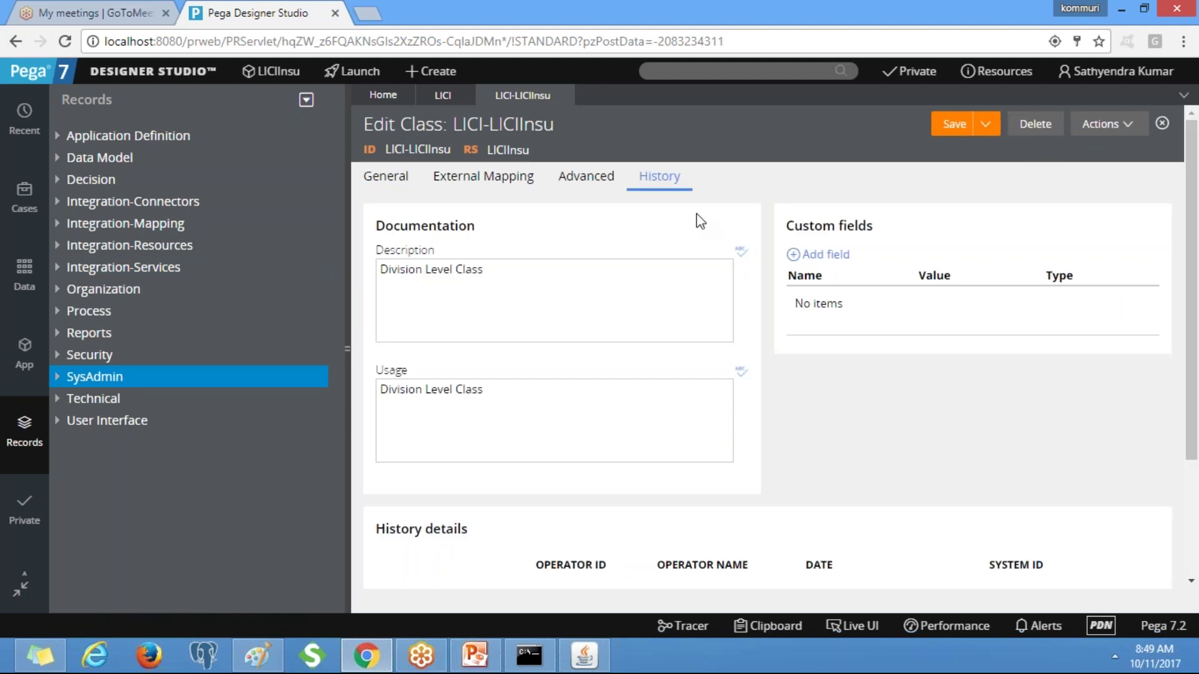
click(408, 182)
click(1118, 124)
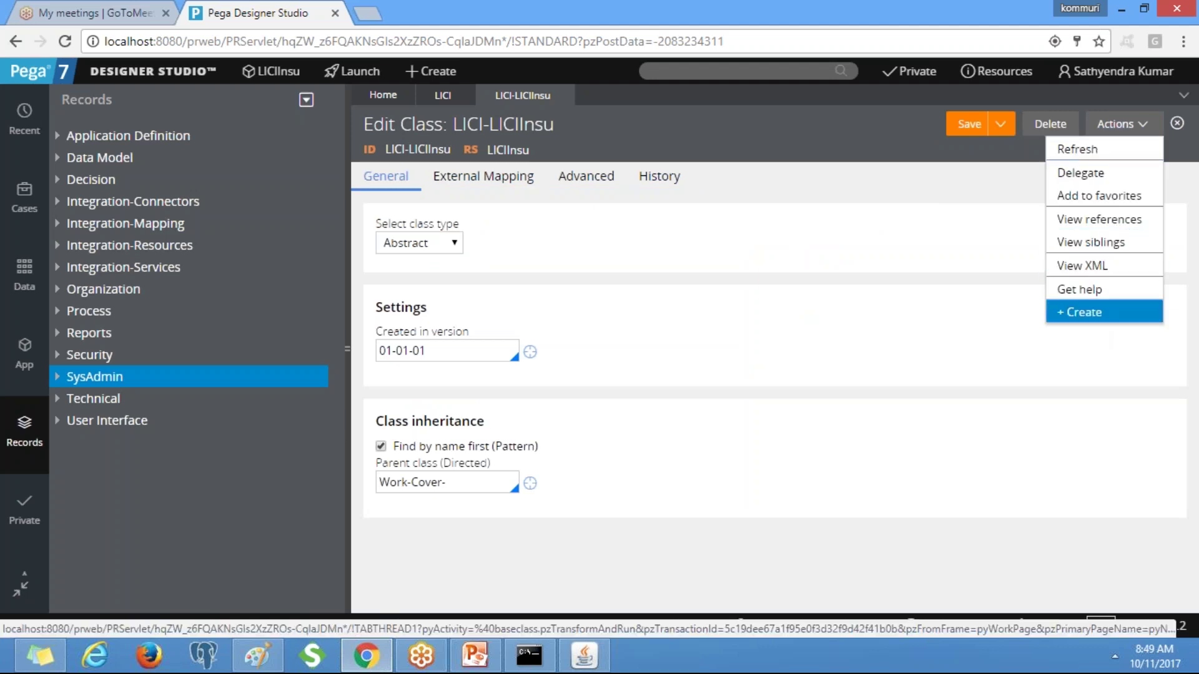
Create class LICI-LICIInsu-Work, with matching label, in LICIInsu and open it.
click(1090, 314)
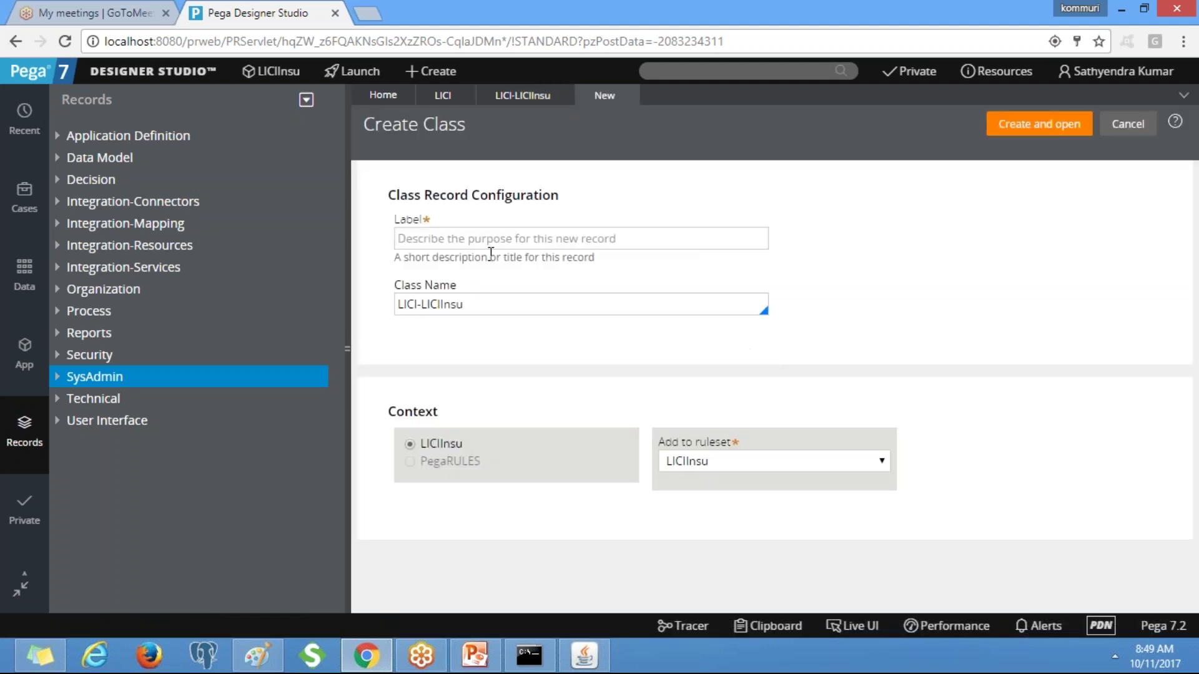
click(489, 310)
text(-)
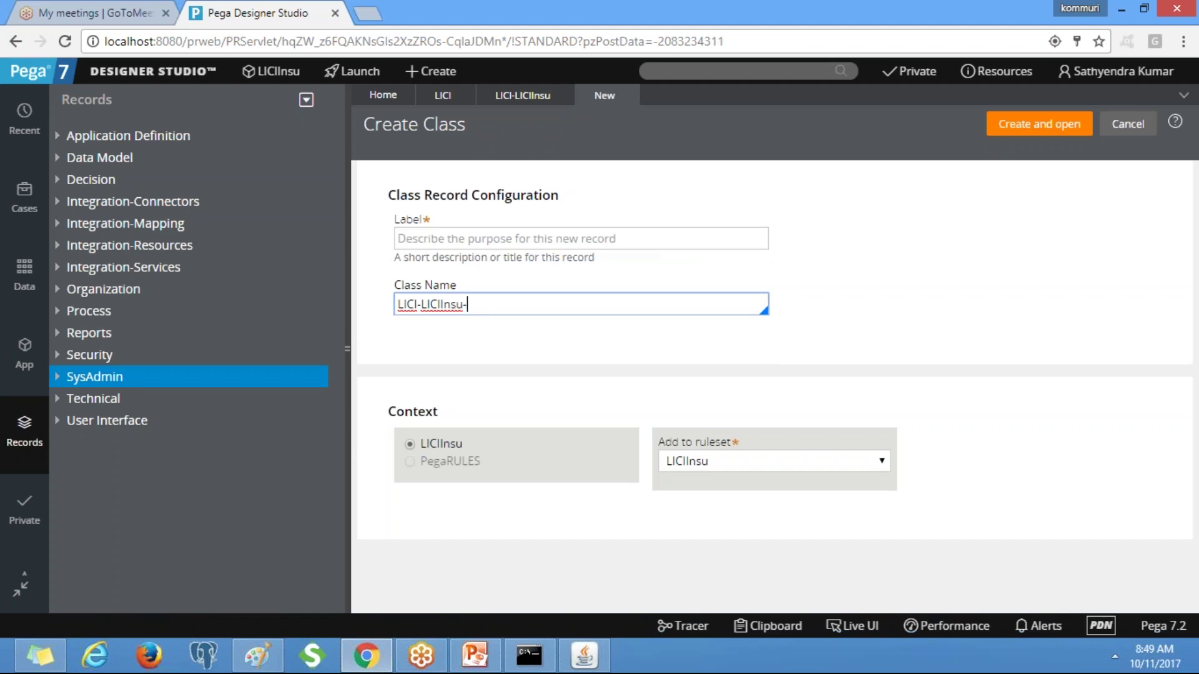
text(Work)
drag(501, 304, 398, 305)
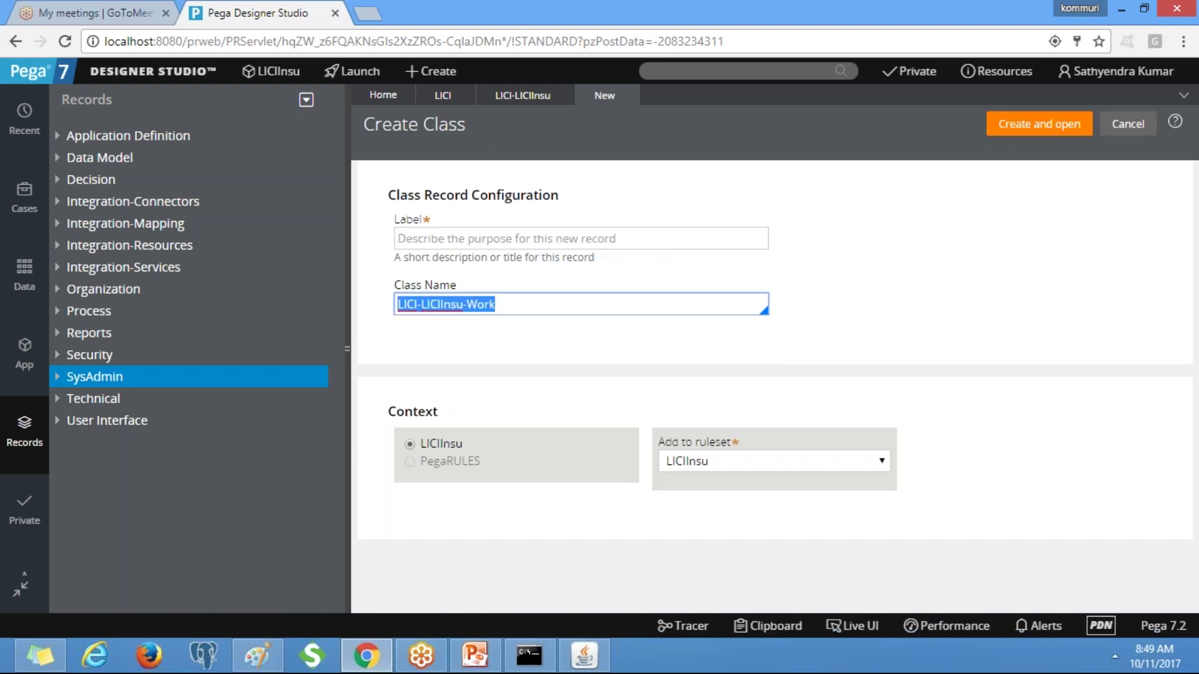
click(401, 238)
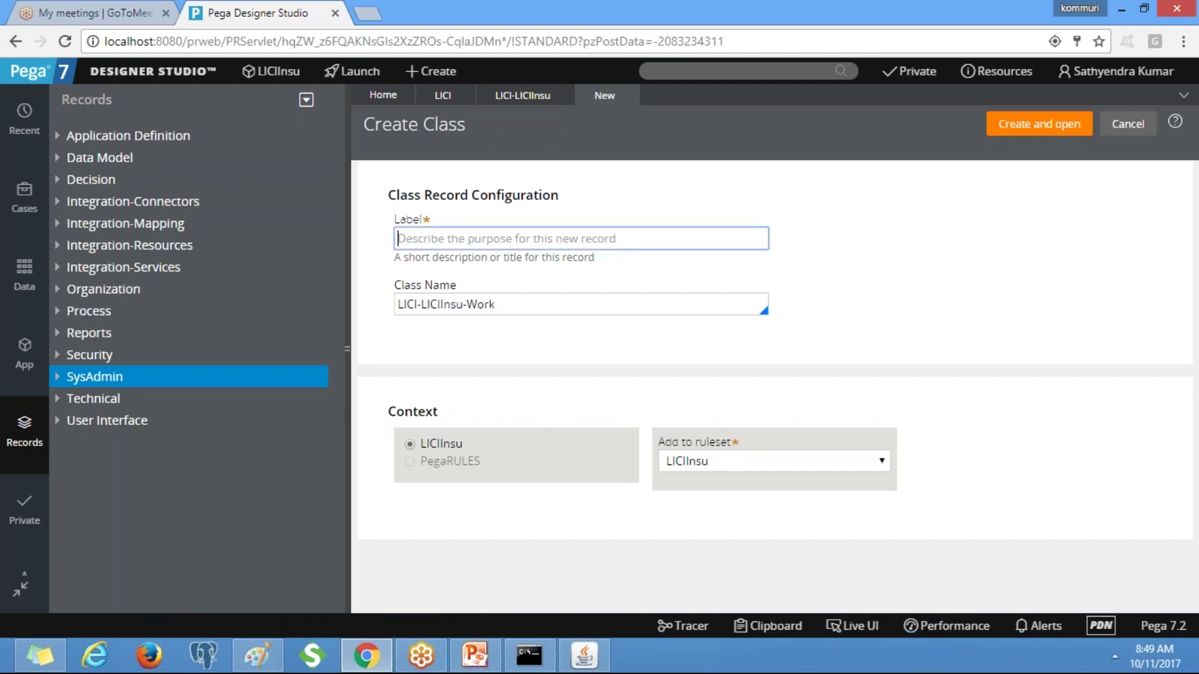
key(ctrl+v)
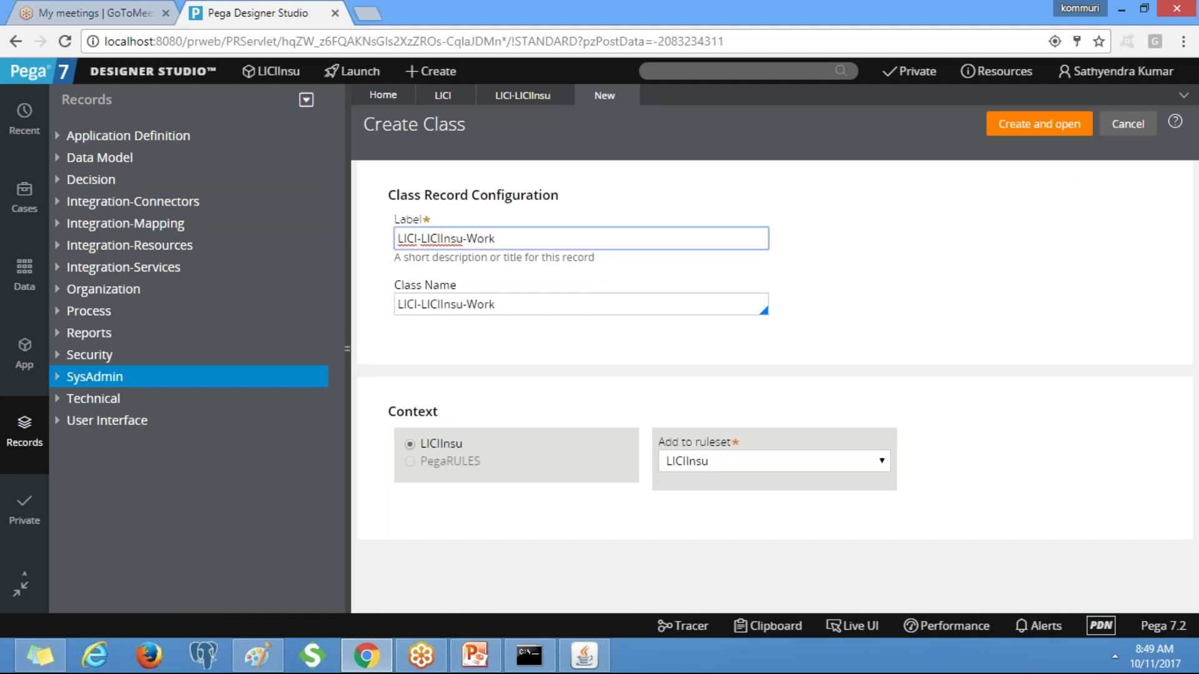
click(1040, 125)
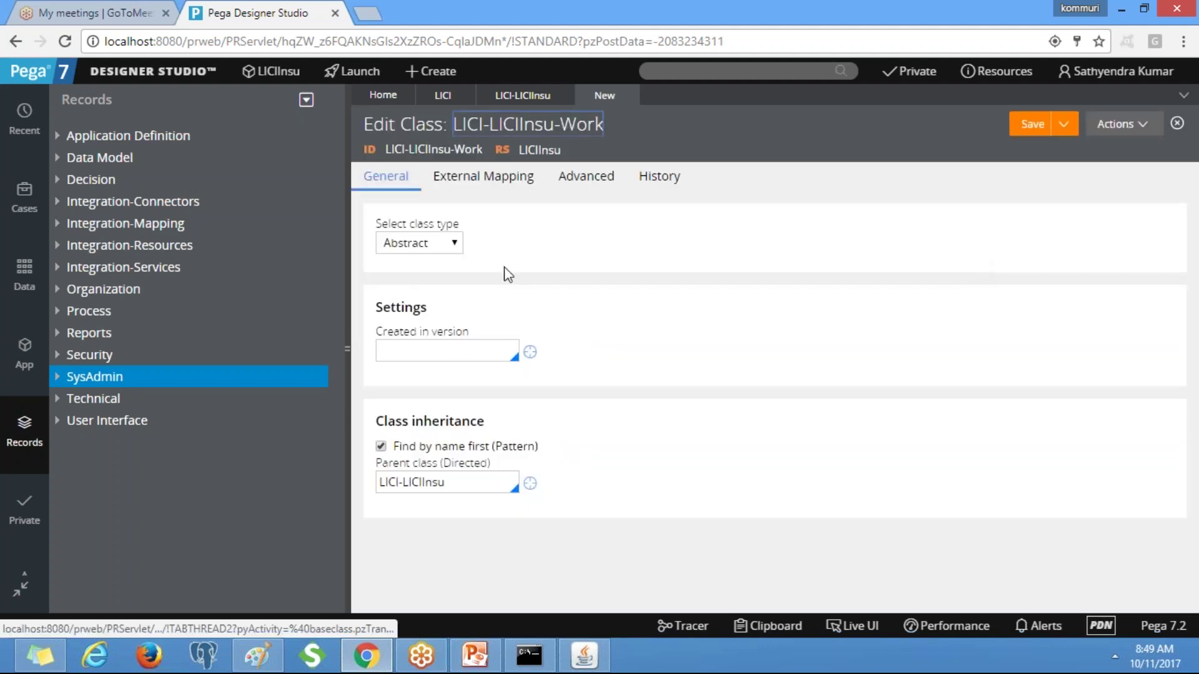
Make LICI-LICIInsu-Work a Concrete class with Created in version 01-01-01.
click(431, 247)
click(412, 280)
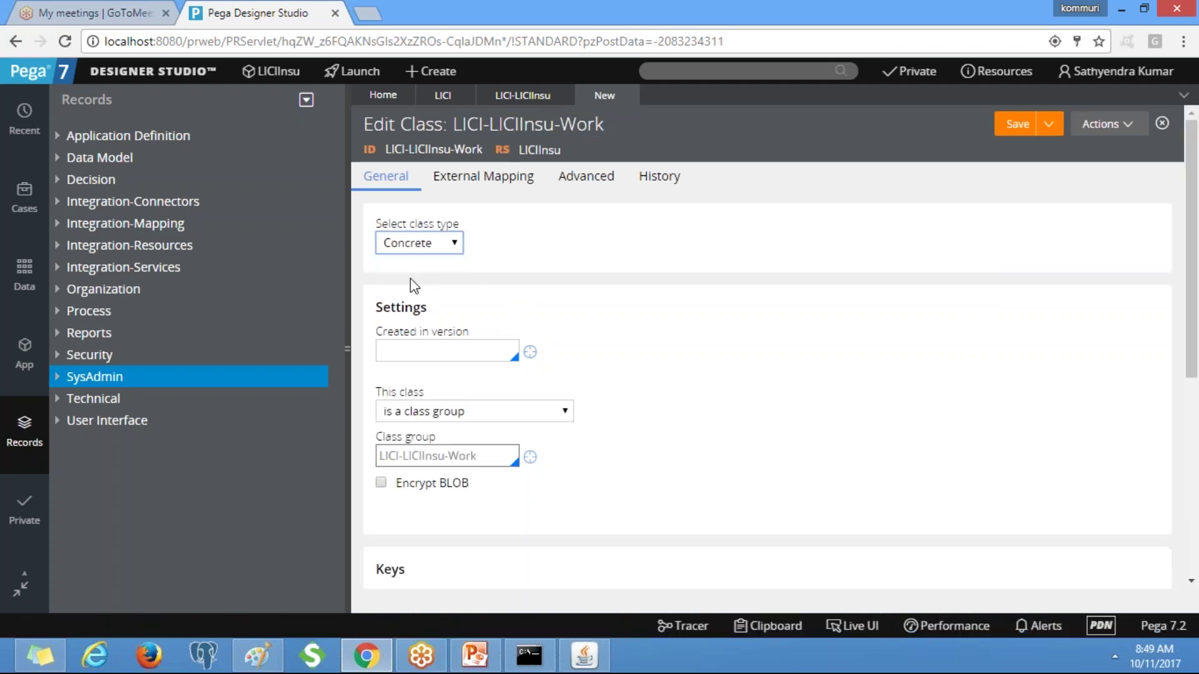
click(454, 349)
key(Down)
key(Return)
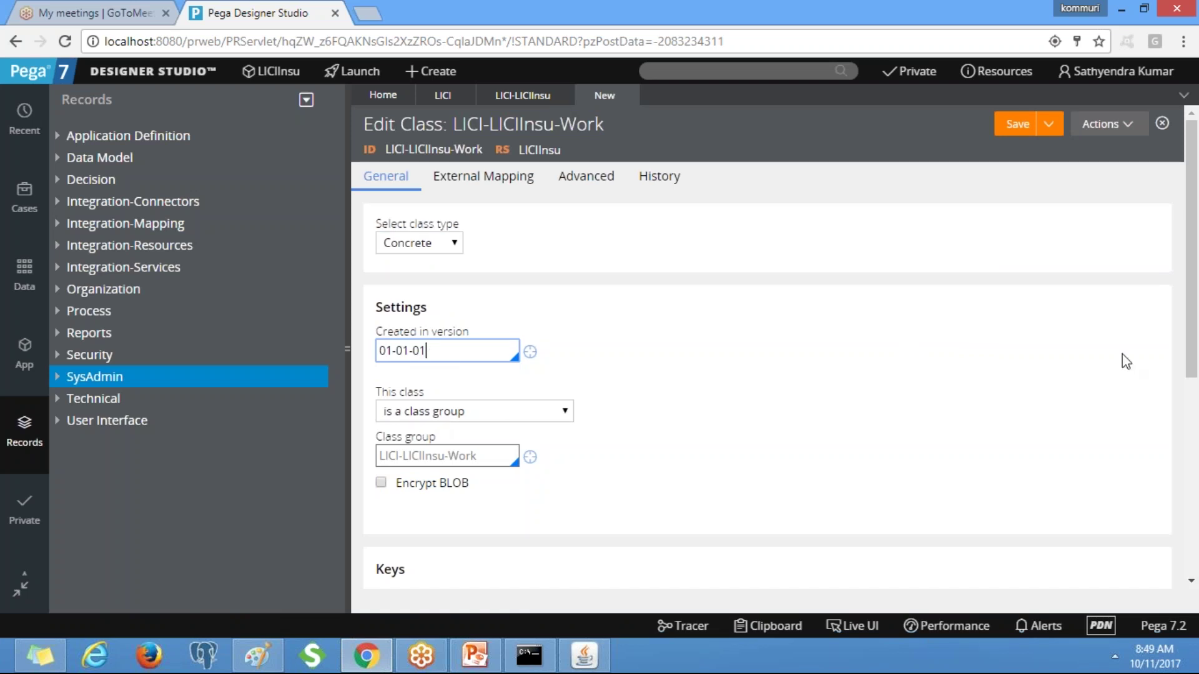
Replace the LICI-LICIInsu parent class with Work-Cover-.
scroll(1197, 390, down, 3)
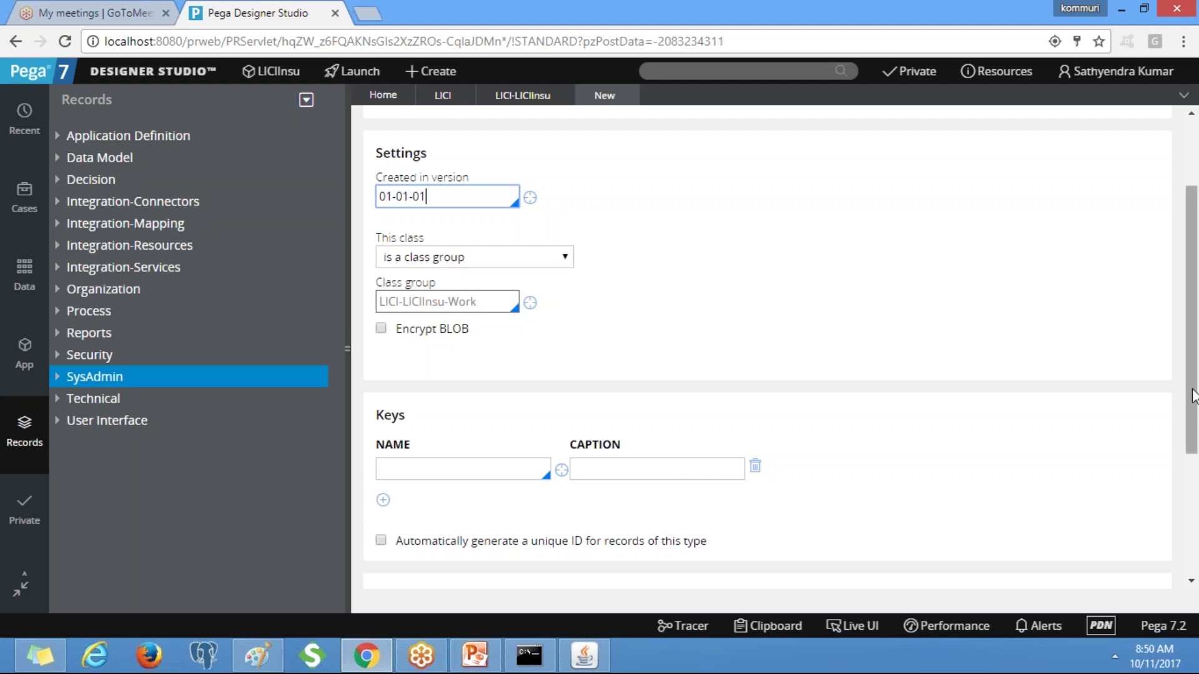
drag(1193, 396, 1196, 550)
click(447, 442)
key(ctrl+a)
text(wor)
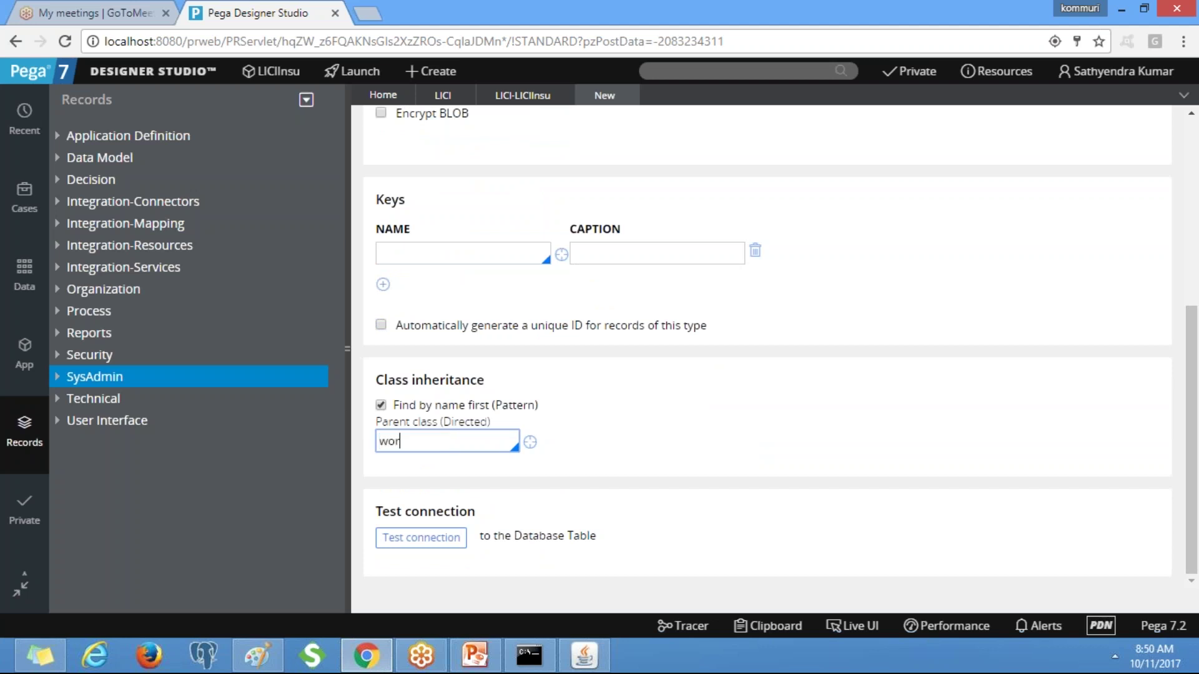
text(k-cover-)
key(Return)
key(Tab)
drag(1194, 566, 1194, 445)
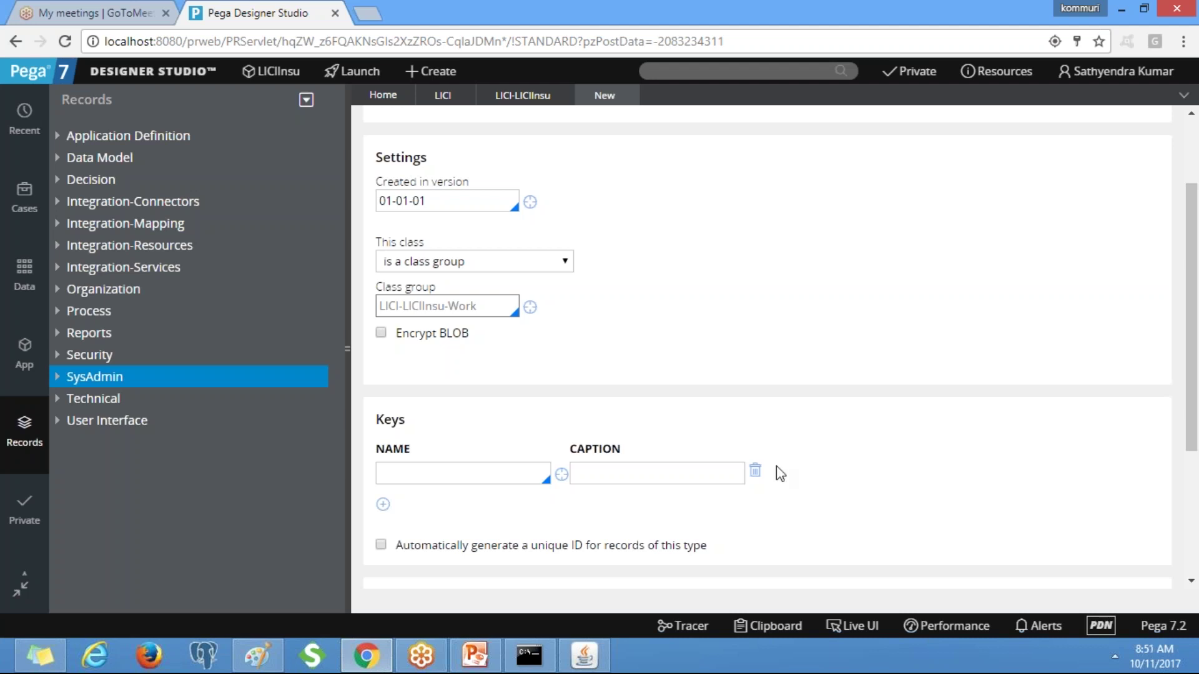
Add key .pyID with caption ID to the LICI-LICIInsu-Work class group.
click(447, 469)
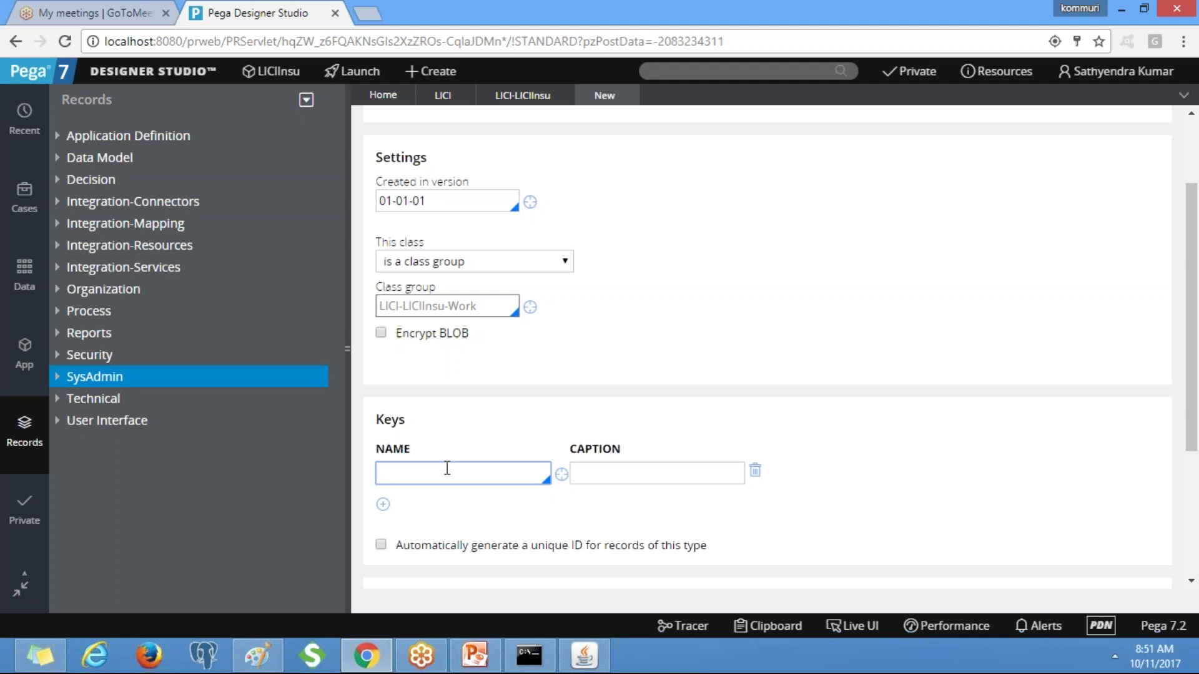
text(.)
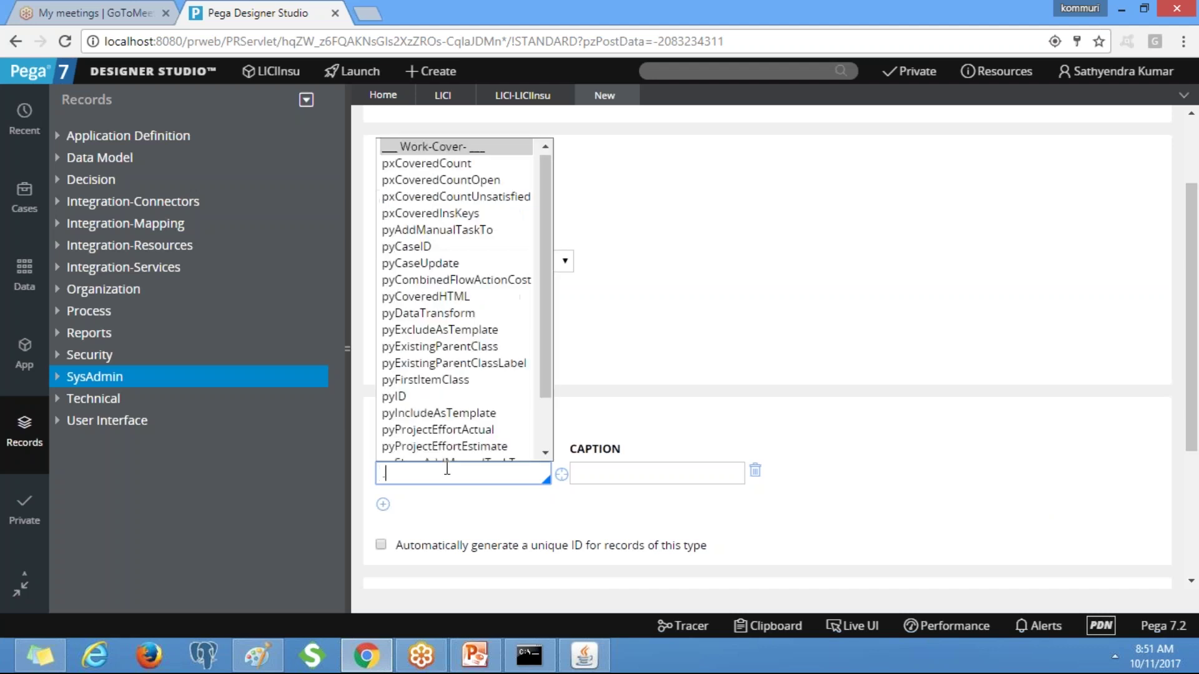
text(pyID)
key(Return)
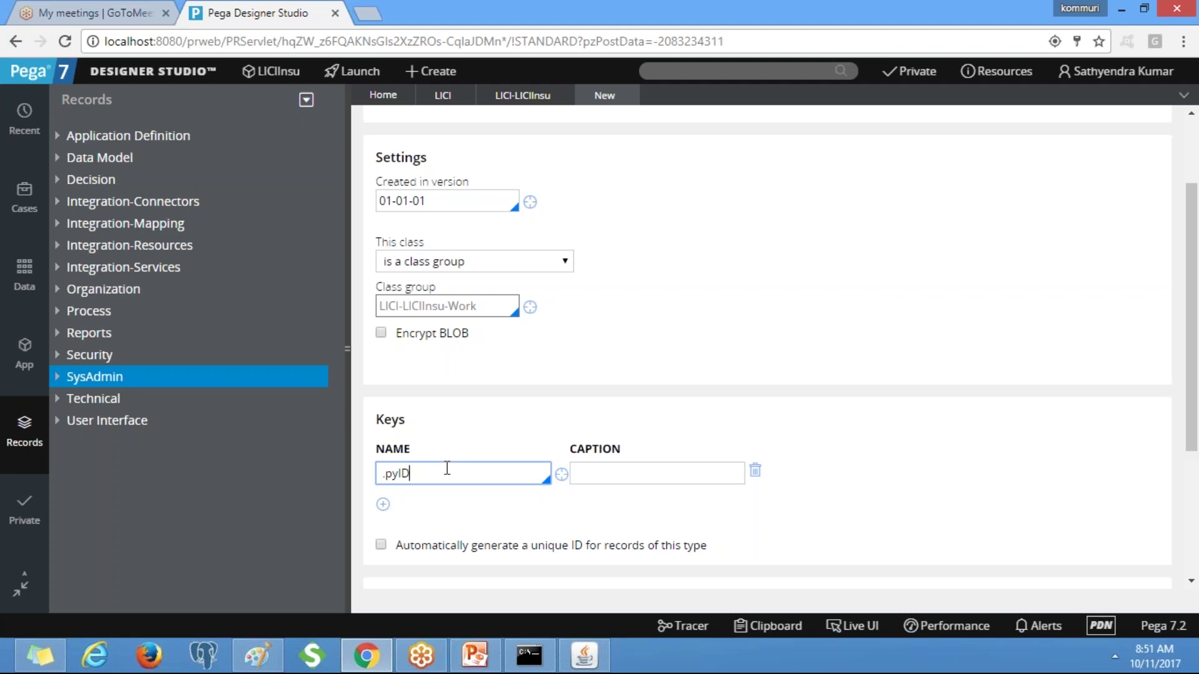
double_click(395, 476)
click(584, 480)
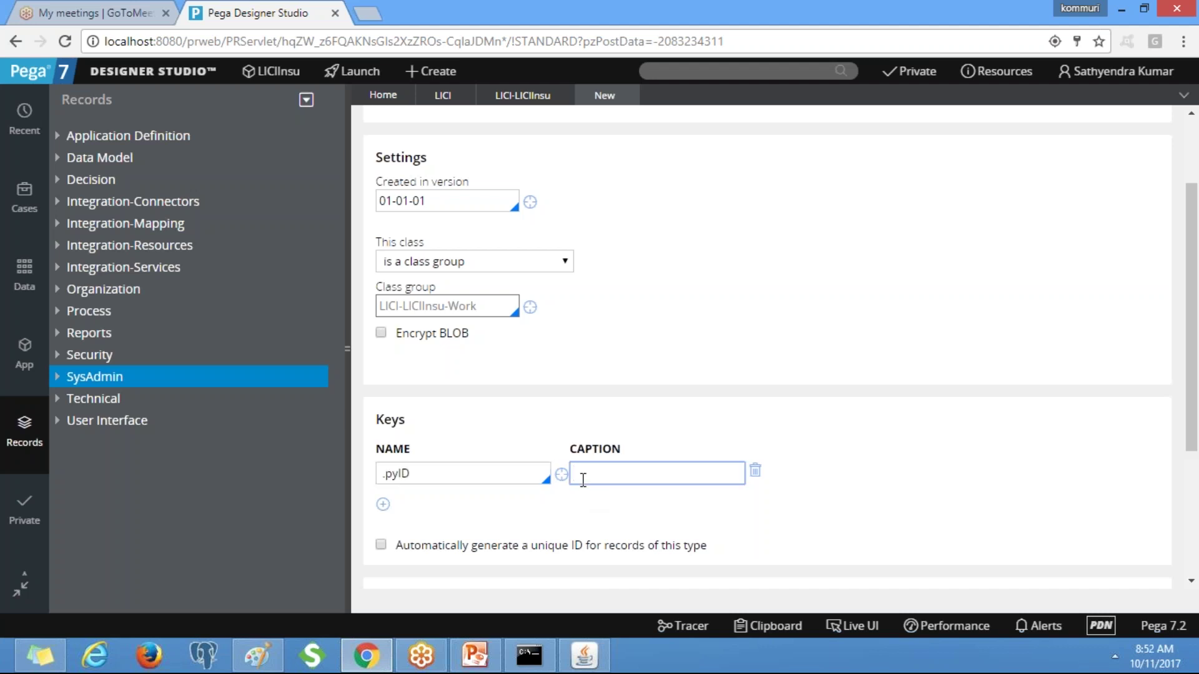
text(ID)
drag(1196, 403, 1196, 496)
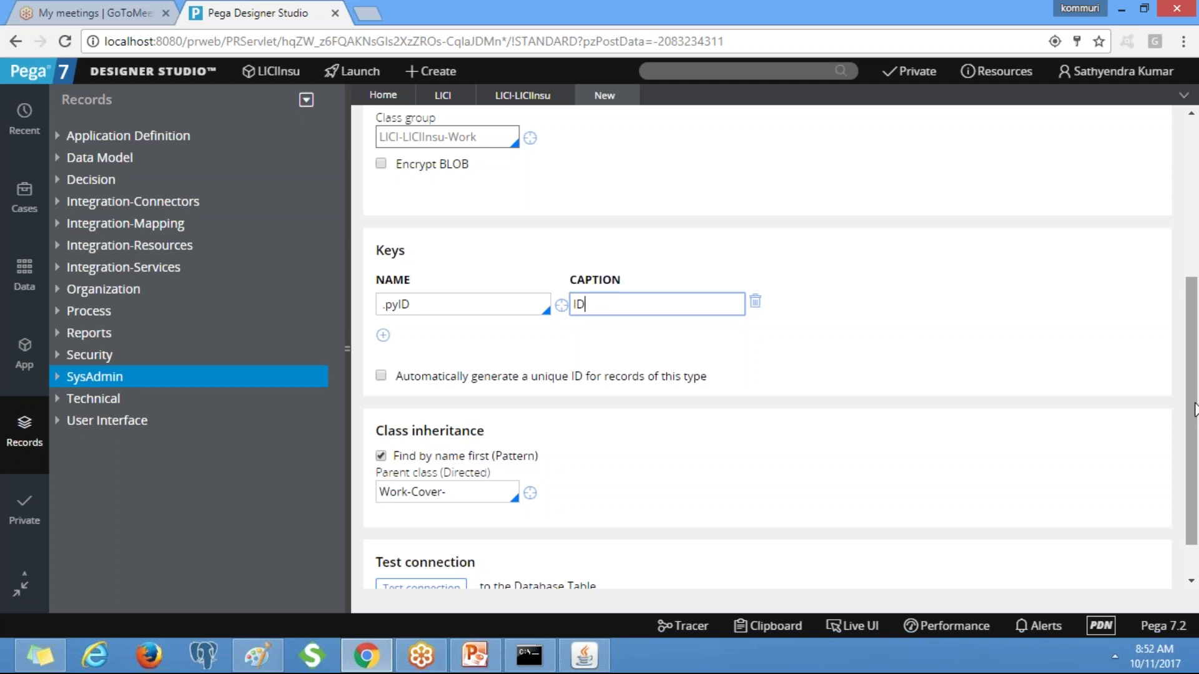
drag(1195, 410, 1196, 176)
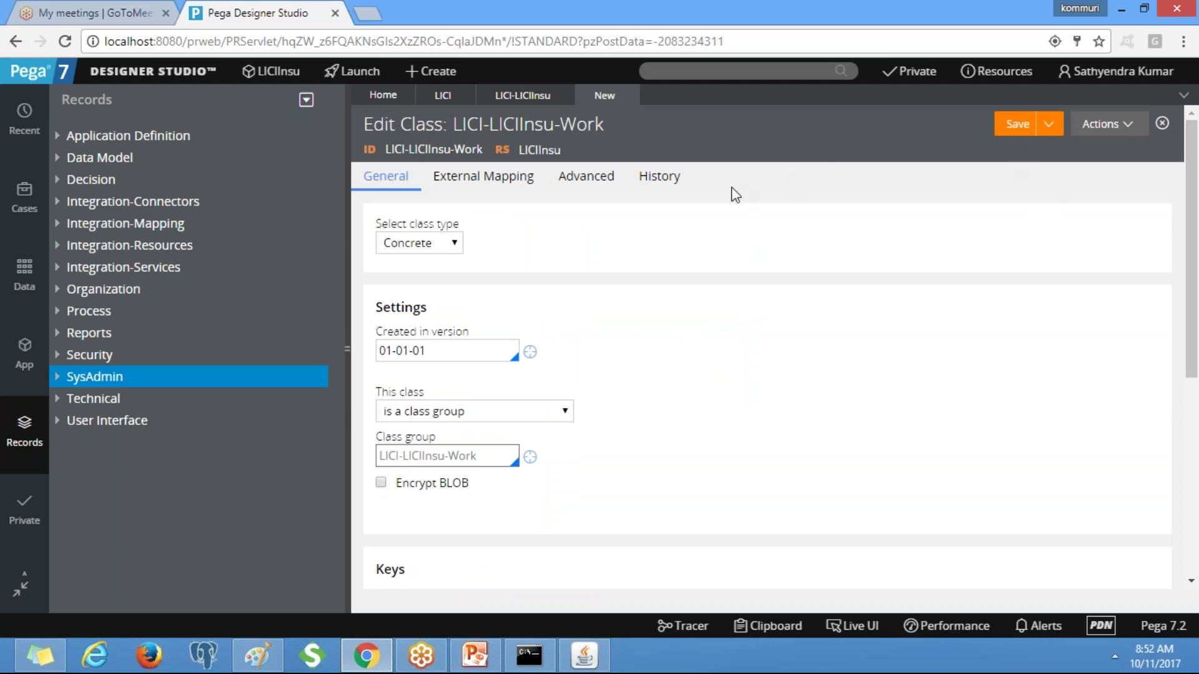
Enter 'work Class' as LICI-LICIInsu-Work's Description and Usage, then save it.
click(662, 184)
click(382, 268)
text(NA)
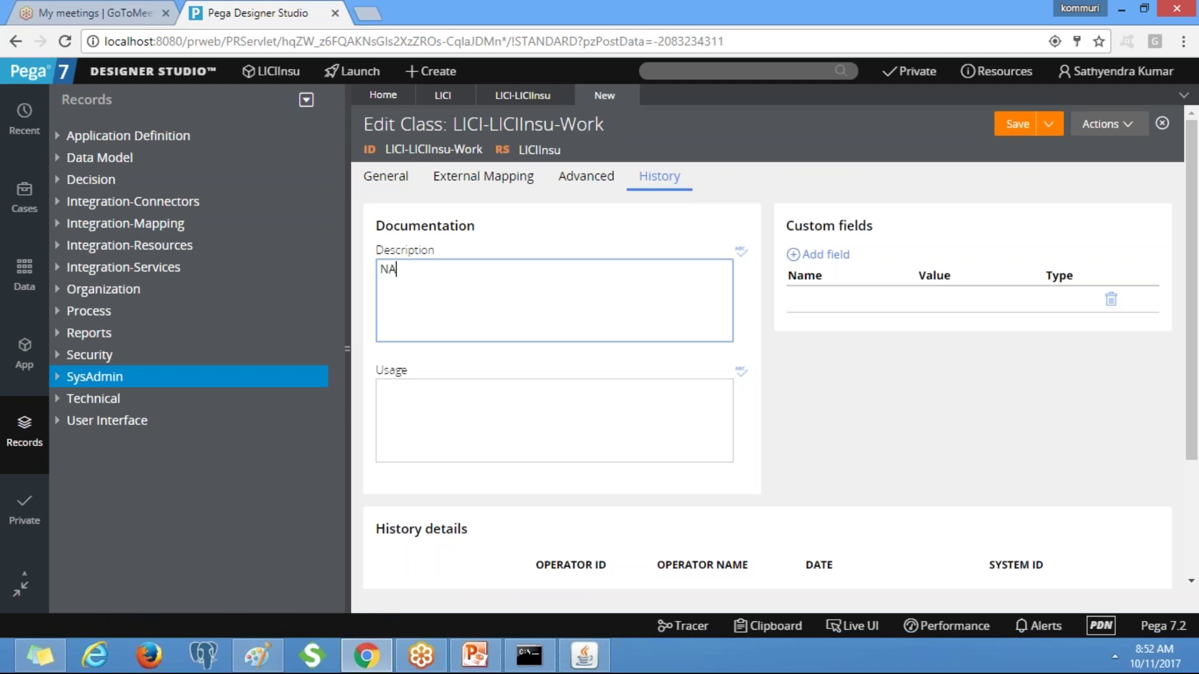
key(BackSpace)
key(BackSpace)
text(Unit Lel)
key(BackSpace)
key(BackSpace)
key(BackSpace)
key(BackSpace)
key(BackSpace)
key(BackSpace)
key(BackSpace)
key(BackSpace)
text(work Class)
key(ctrl+a)
key(ctrl+c)
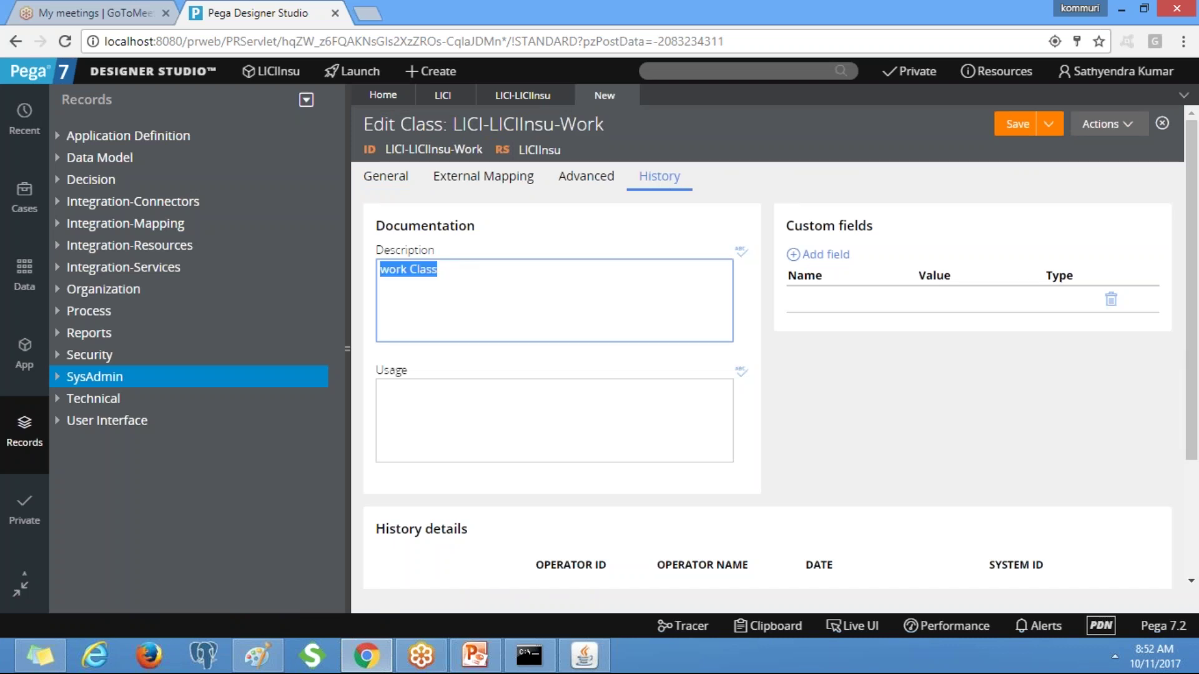
click(489, 426)
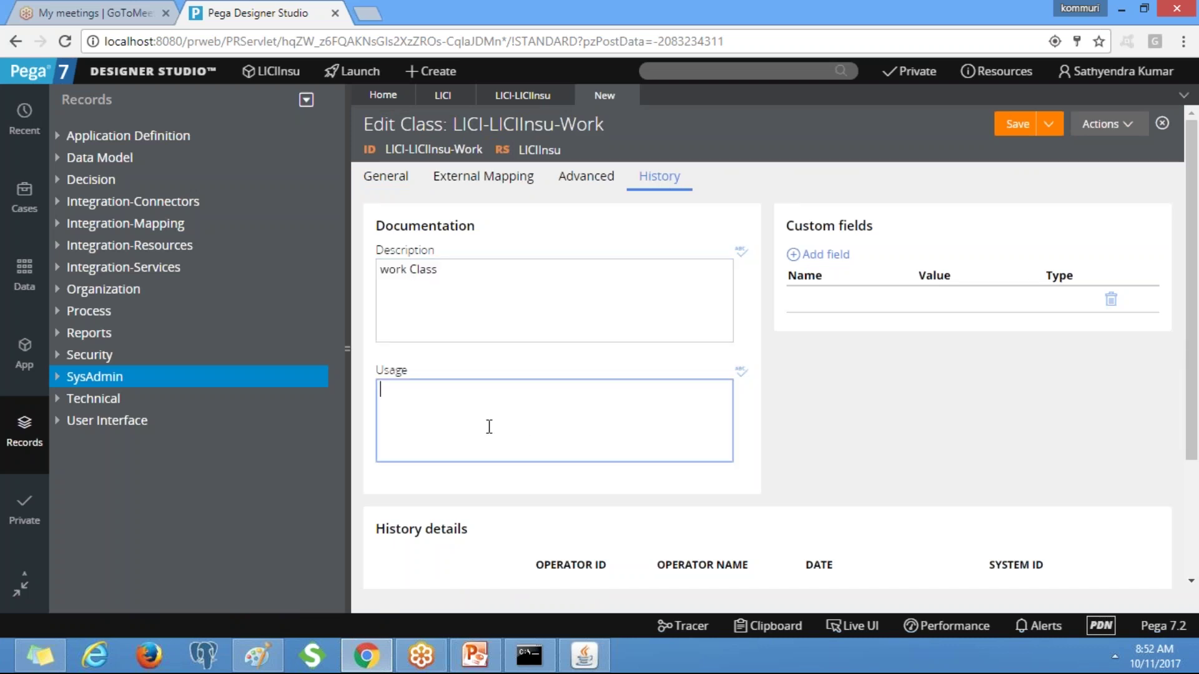
key(ctrl+v)
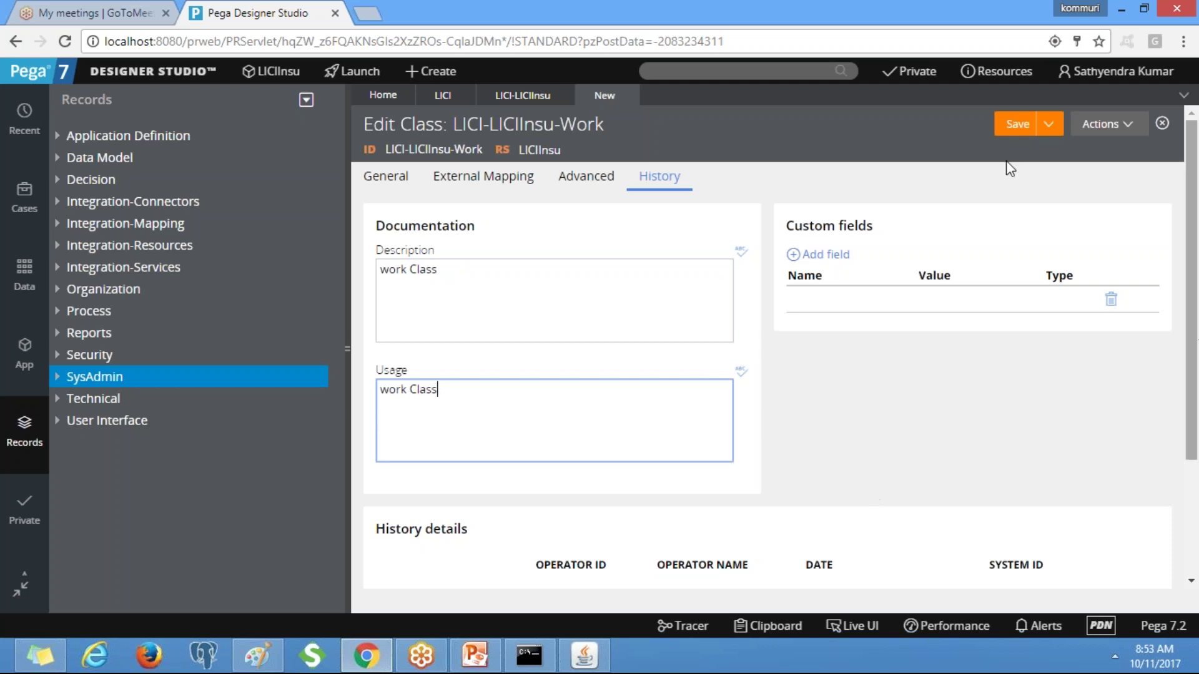
click(1012, 128)
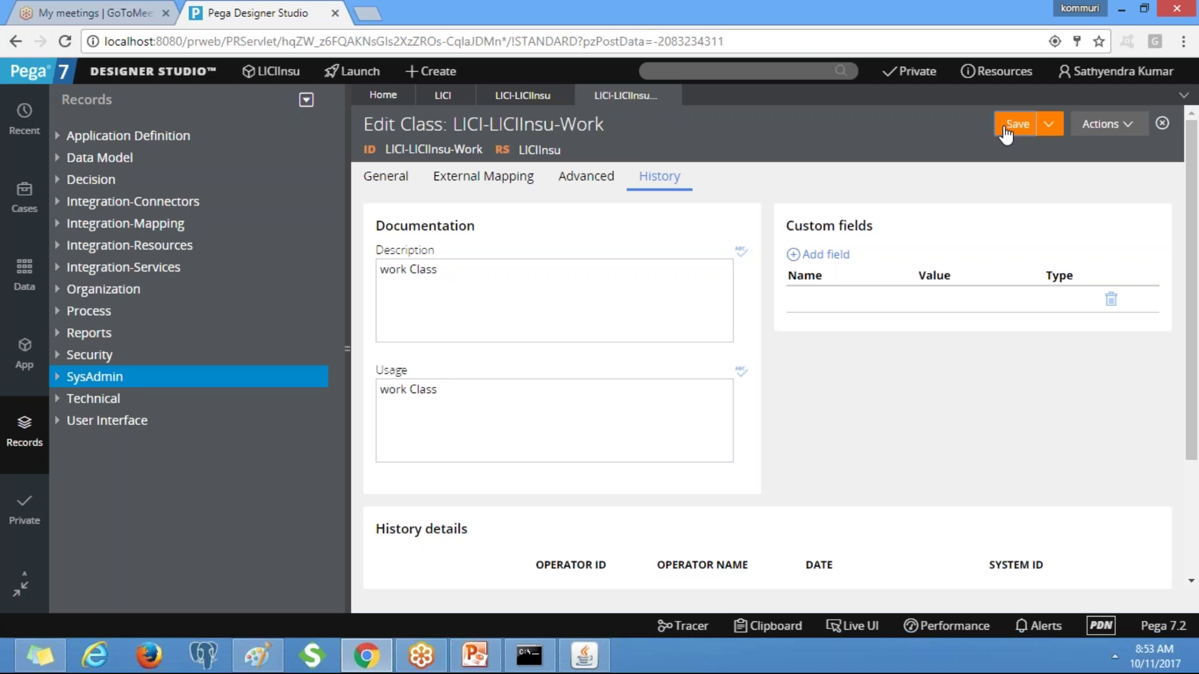
Run the database connection test for the LICI-LICIInsu-Work class from its General tab.
click(386, 176)
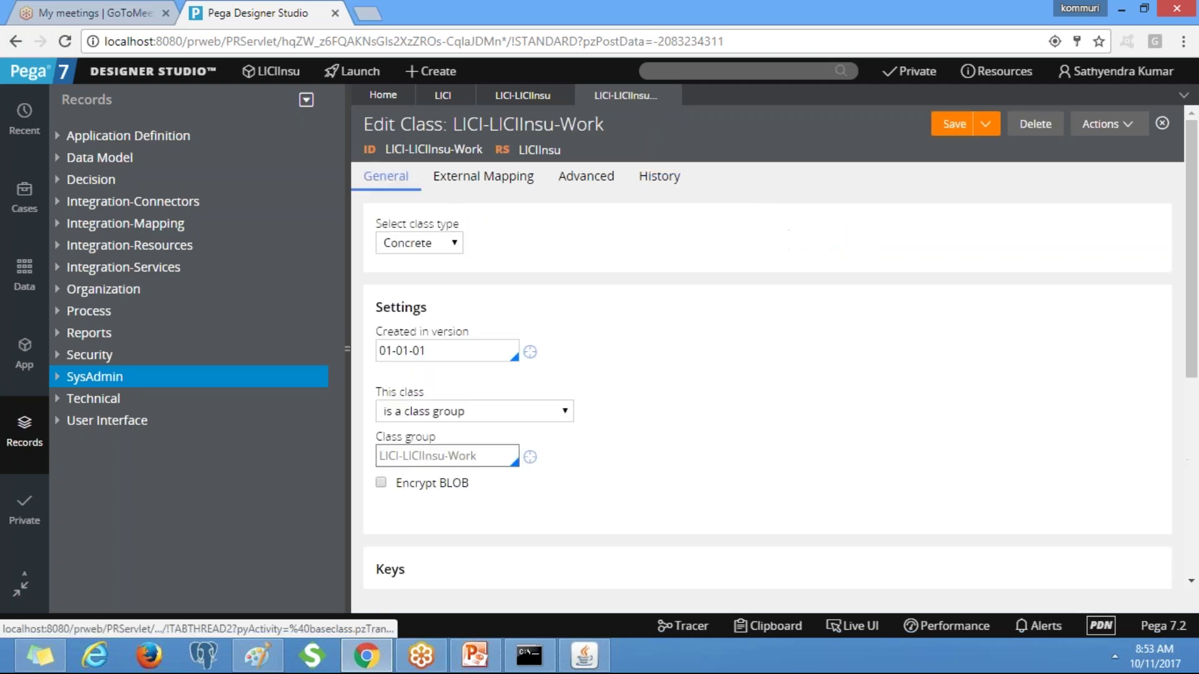
scroll(686, 476, down, 6)
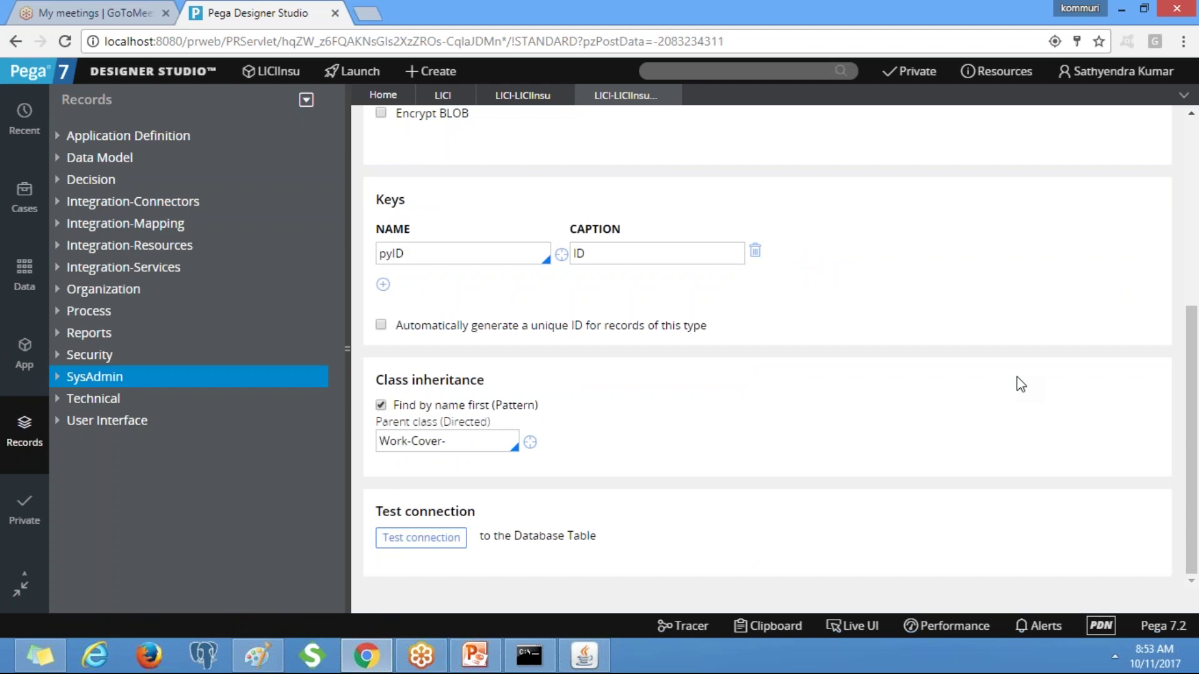
click(422, 541)
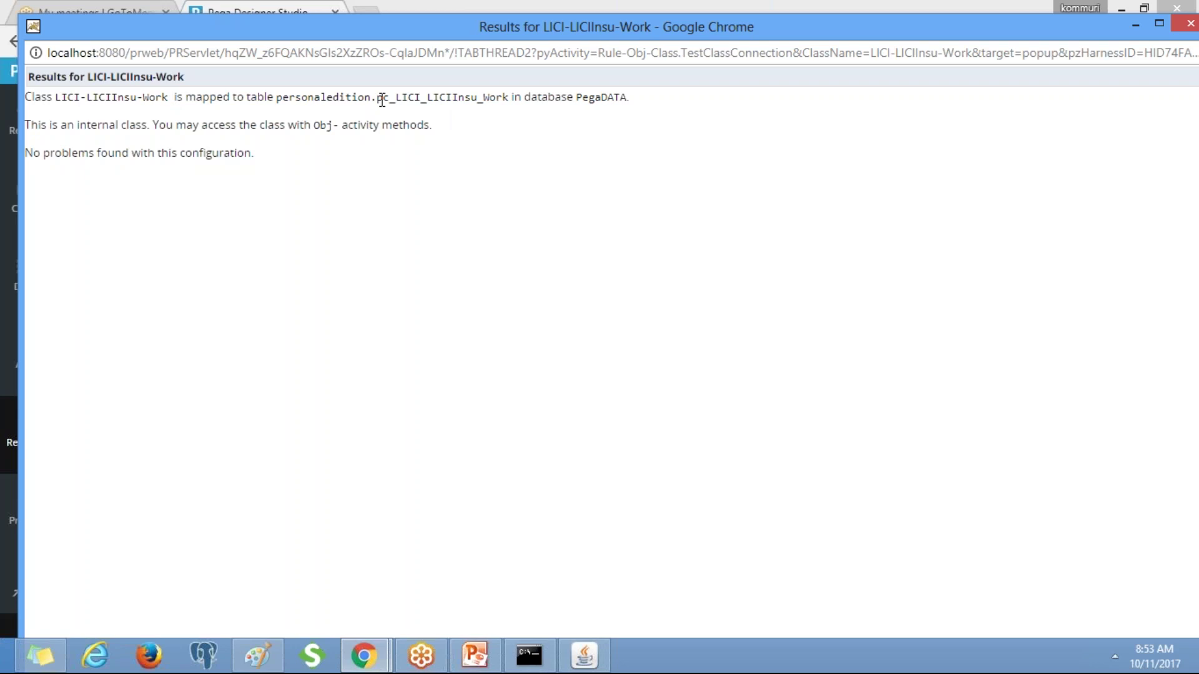
Confirm the class maps to table pc_LICI_LICIInsu_Work with no problems, then close the results.
drag(406, 99, 507, 102)
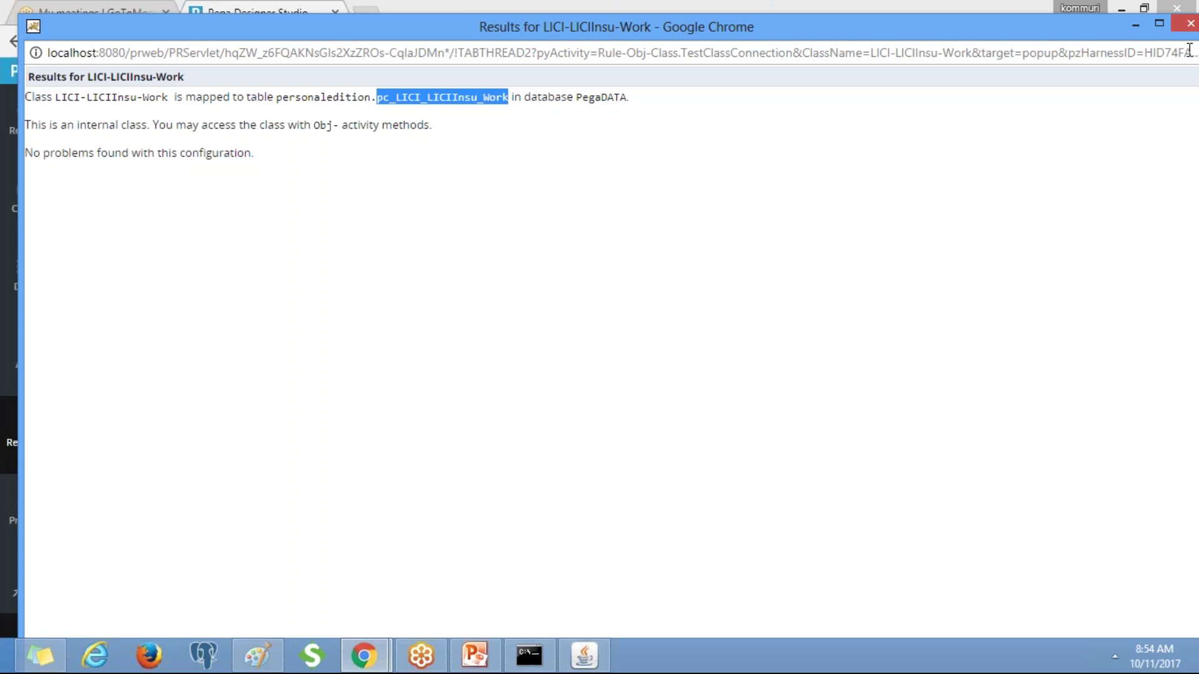
click(1190, 23)
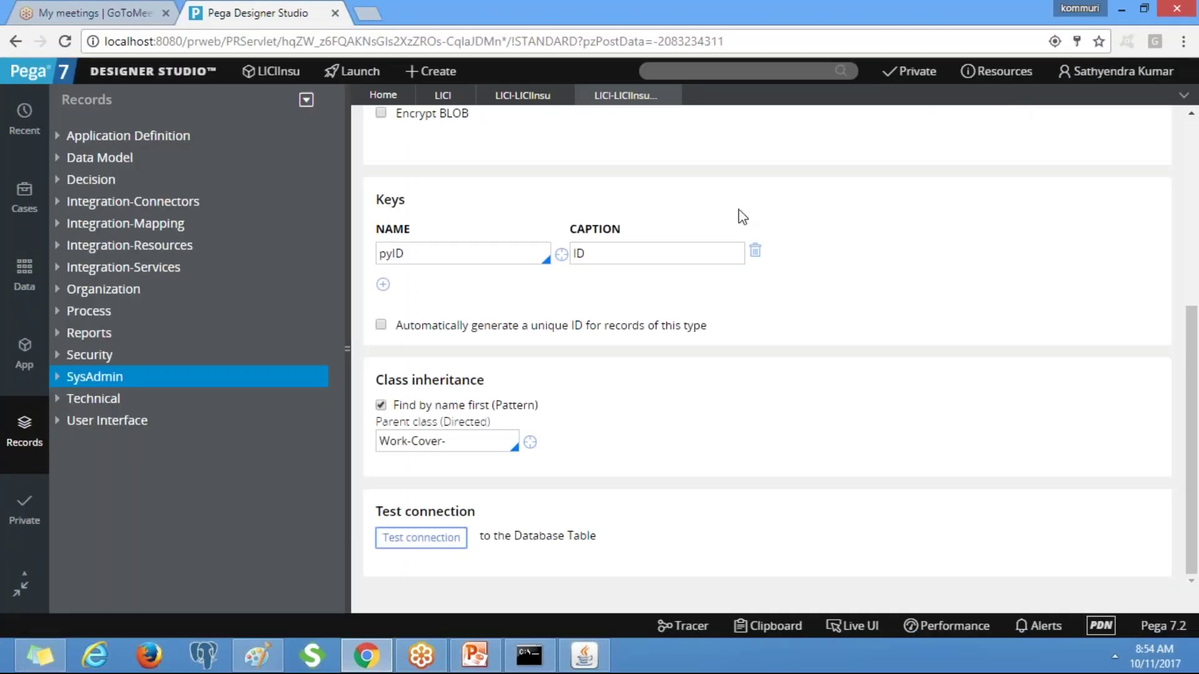
Review the LICI-LICIInsu-Work class title at the top of the form, then bring up the user account menu.
scroll(1193, 184, up, 6)
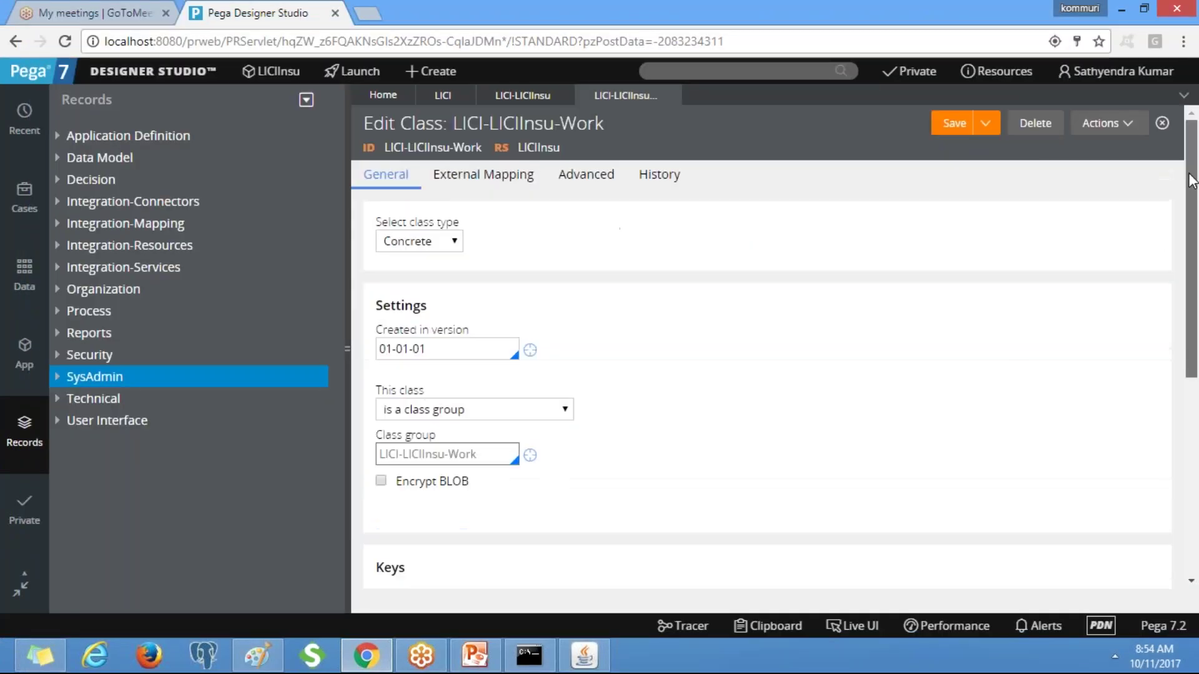
click(949, 125)
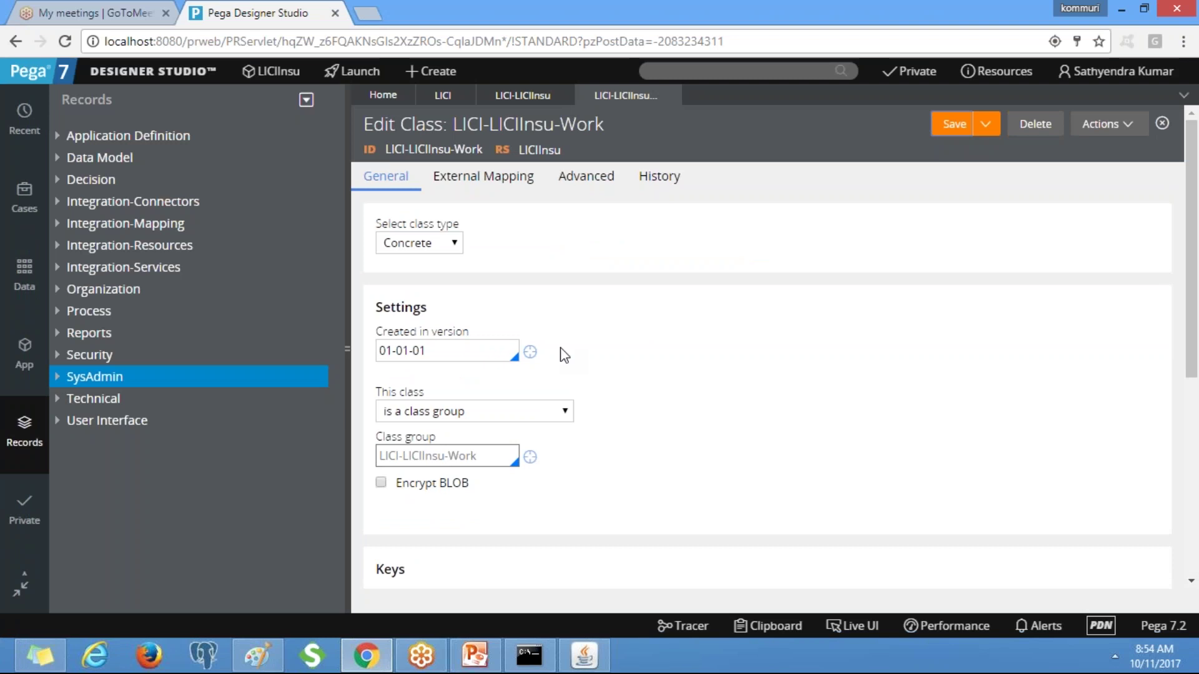
drag(609, 125, 451, 128)
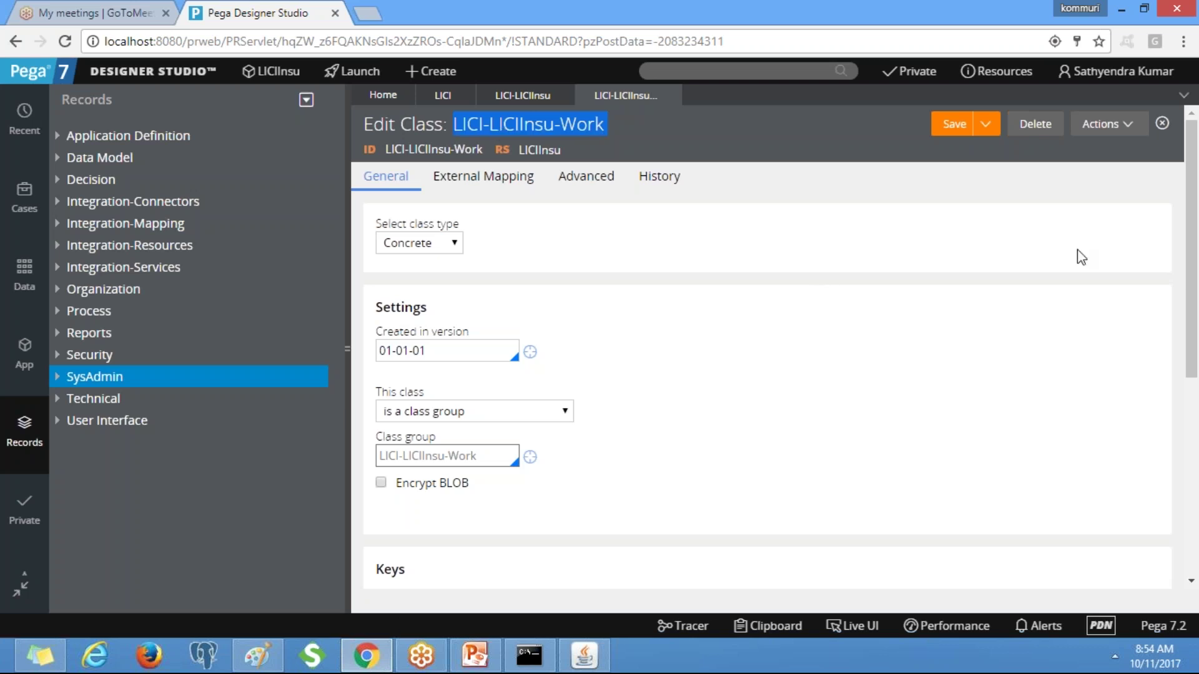
click(617, 133)
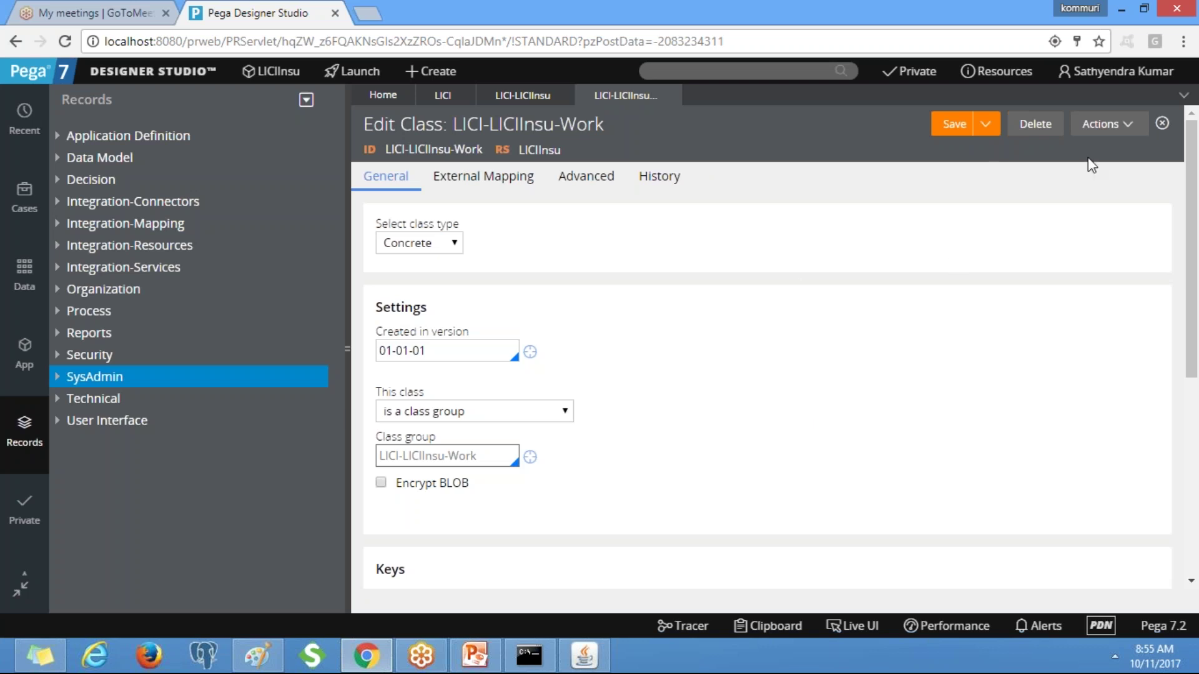
click(1116, 70)
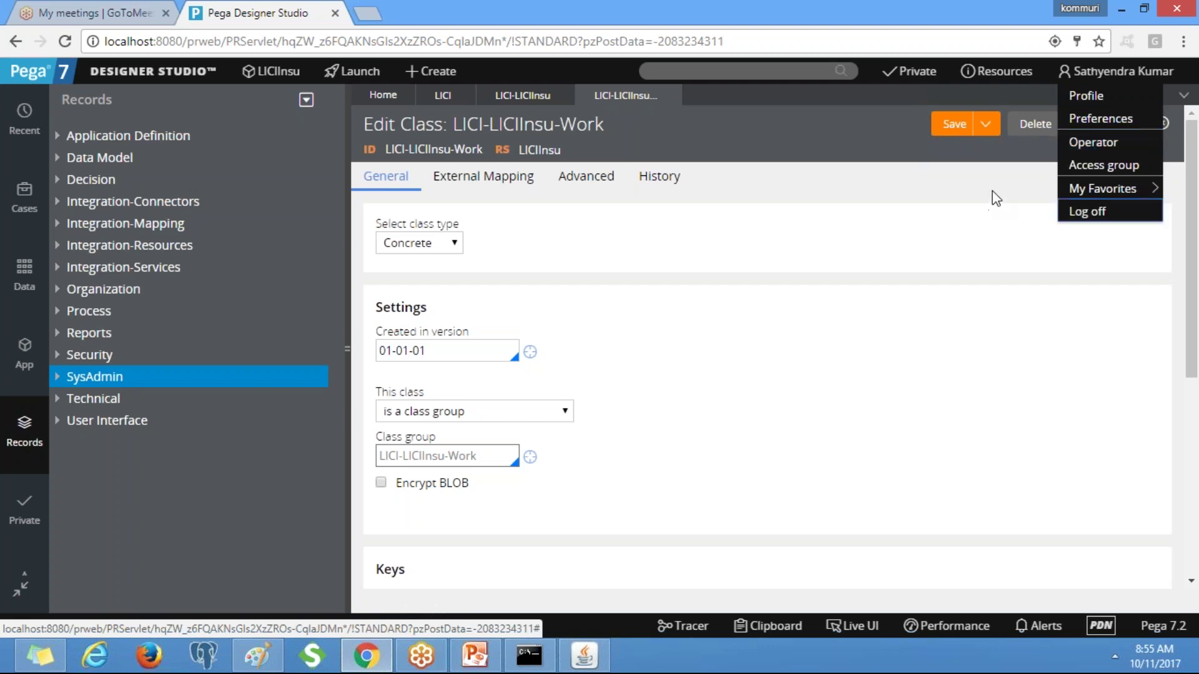
Open the current operator record, then its LICIInsu:Administrators access group.
click(1094, 143)
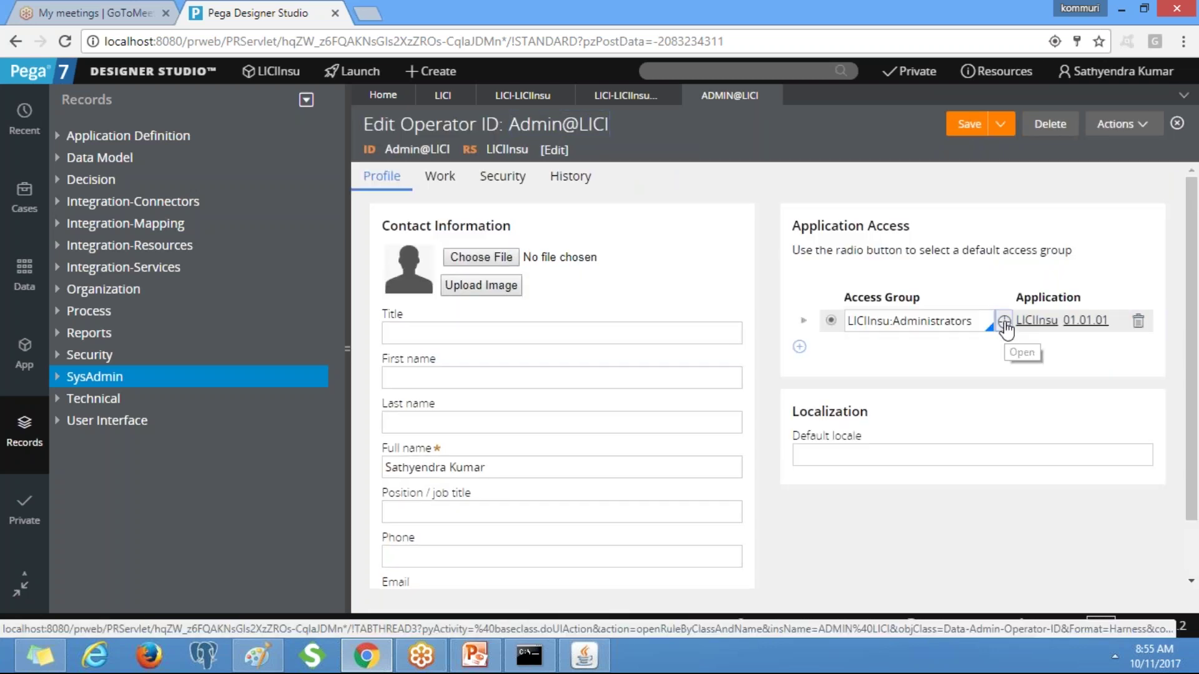
click(1005, 322)
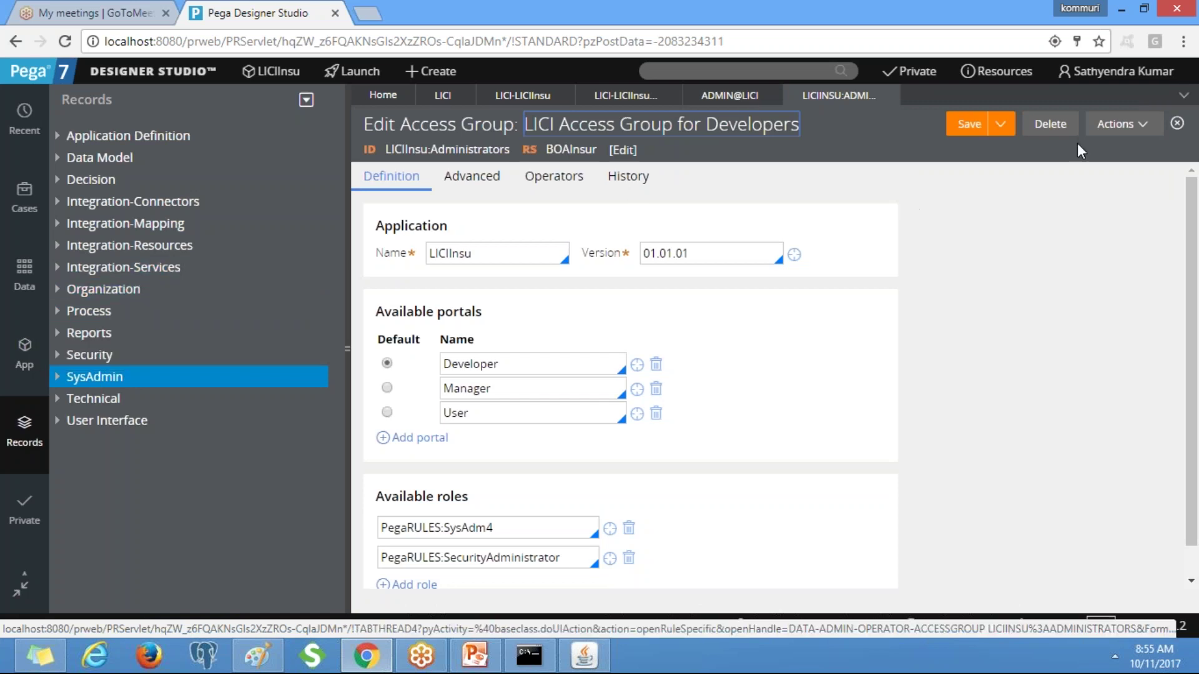
Set LICI-LICIInsu-Work as the Advanced-tab work pool of LICIInsu:Administrators and save.
click(472, 176)
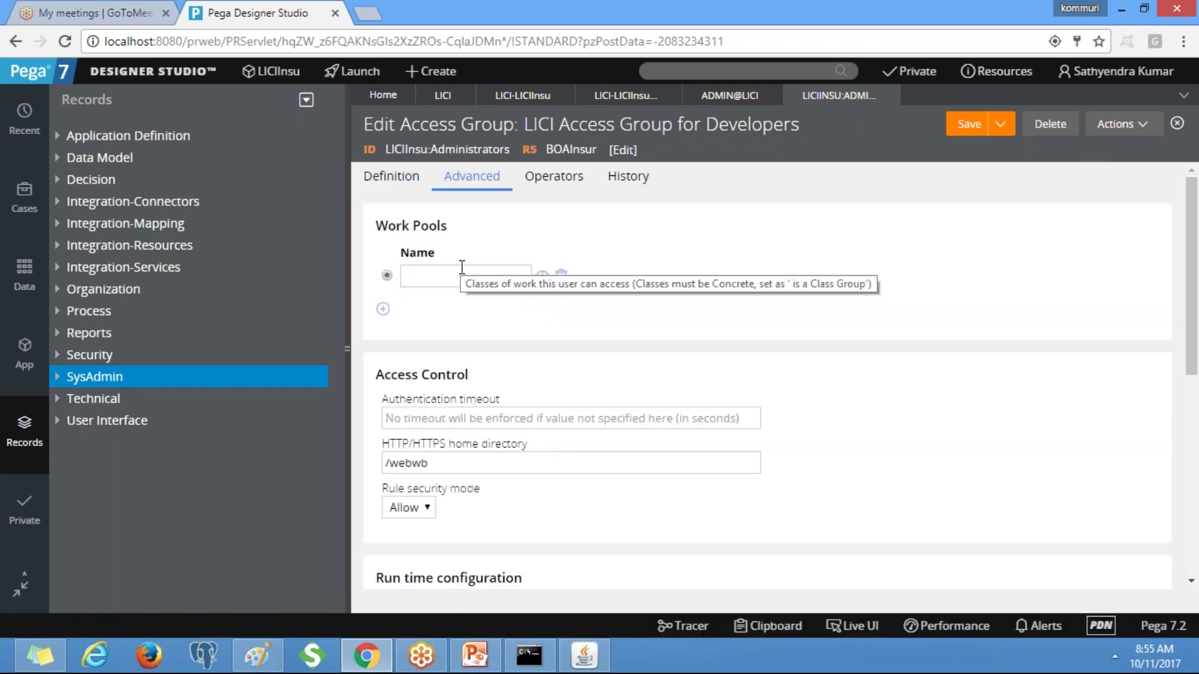
click(462, 275)
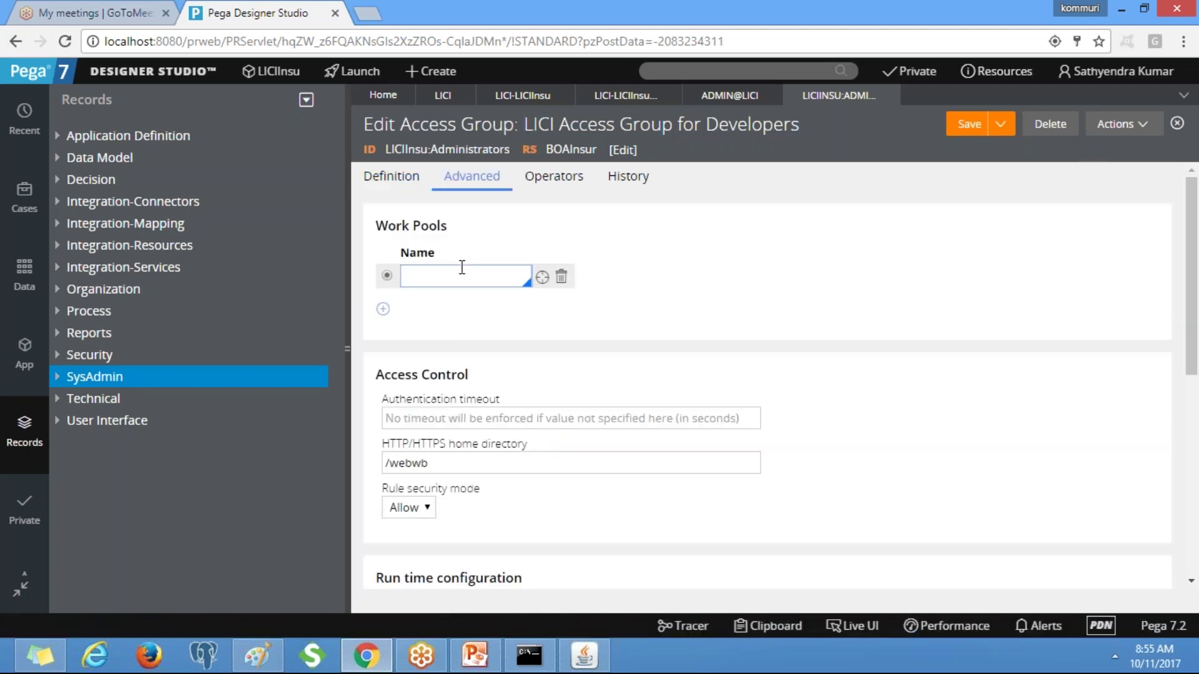
text(LIC)
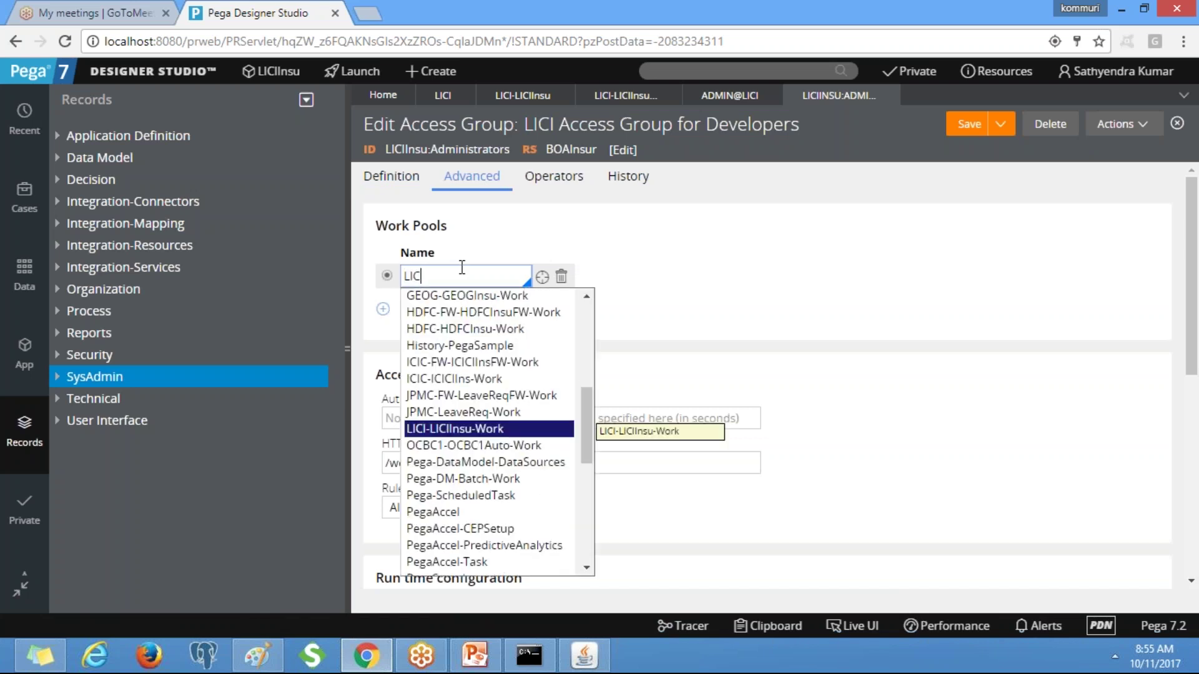
key(Return)
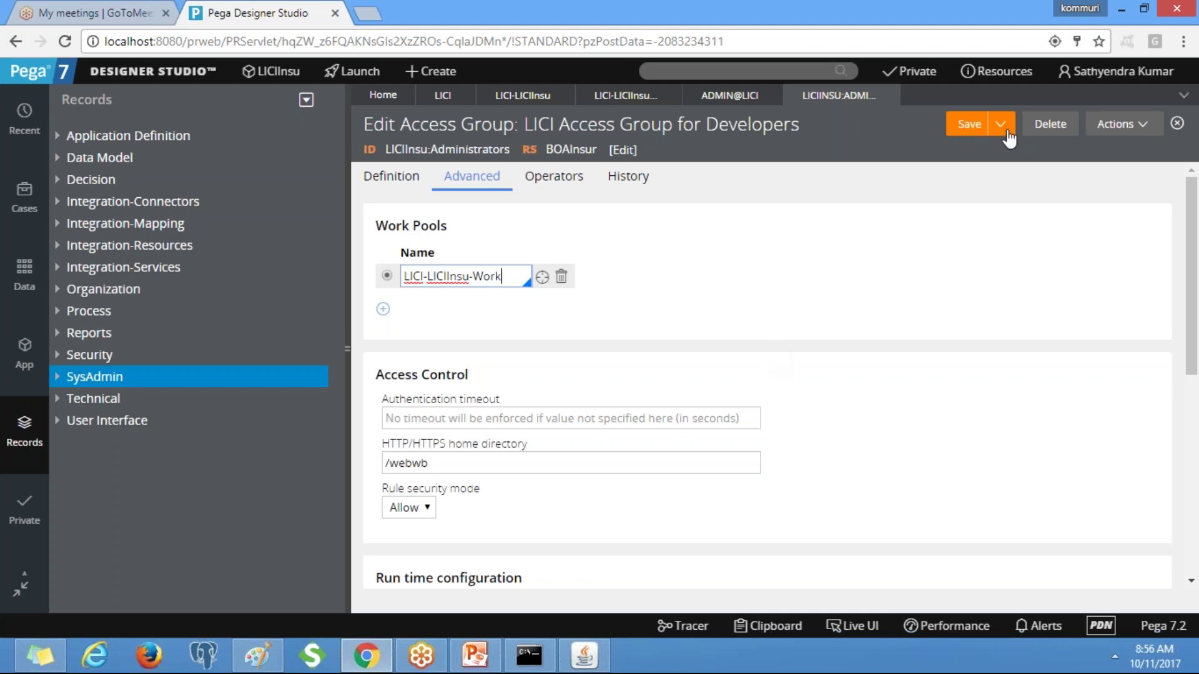
click(968, 128)
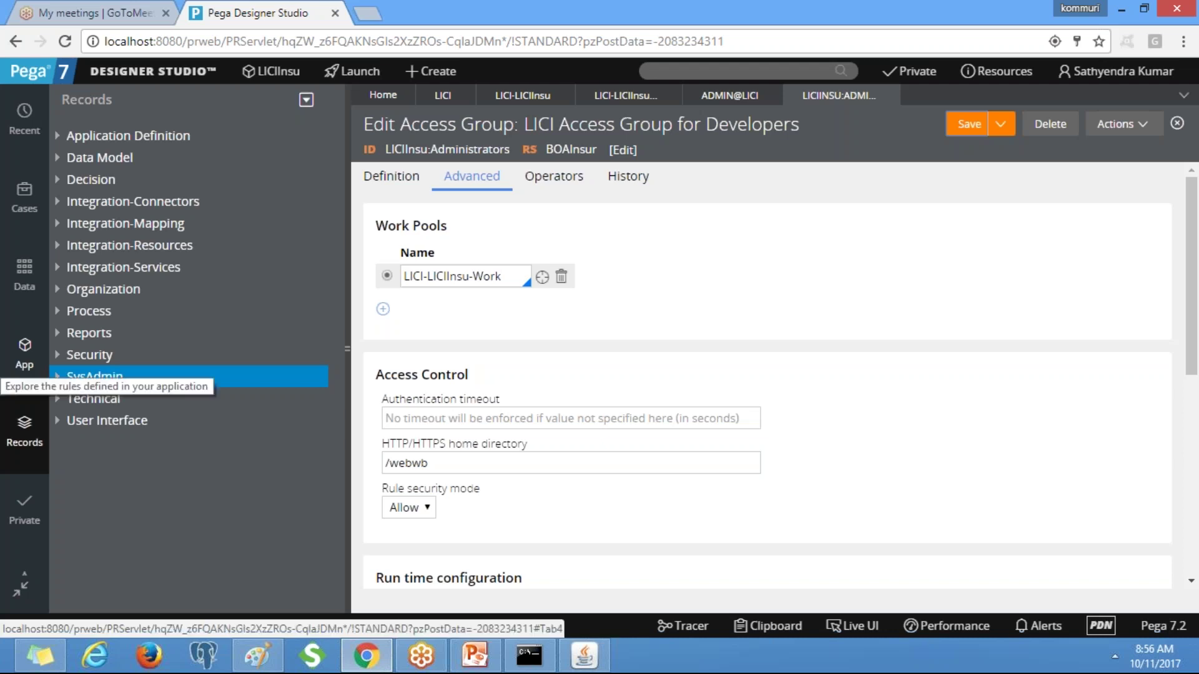
Show the App explorer and close the access group, operator, and LICI class tabs.
click(24, 359)
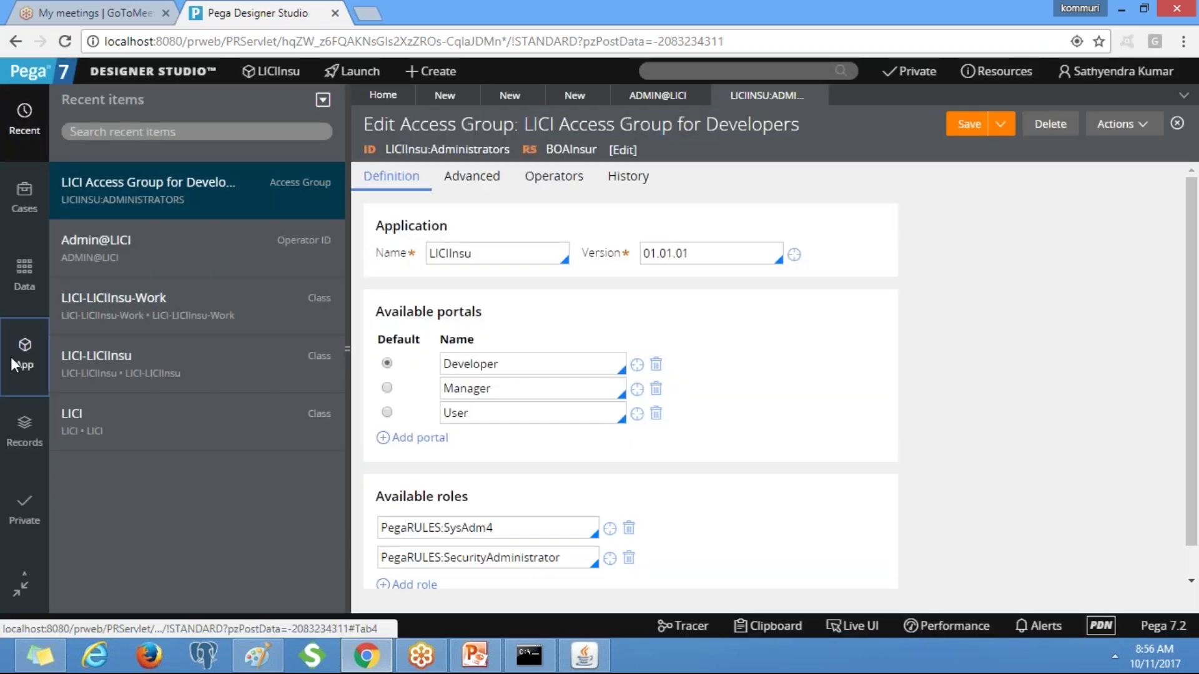
click(16, 364)
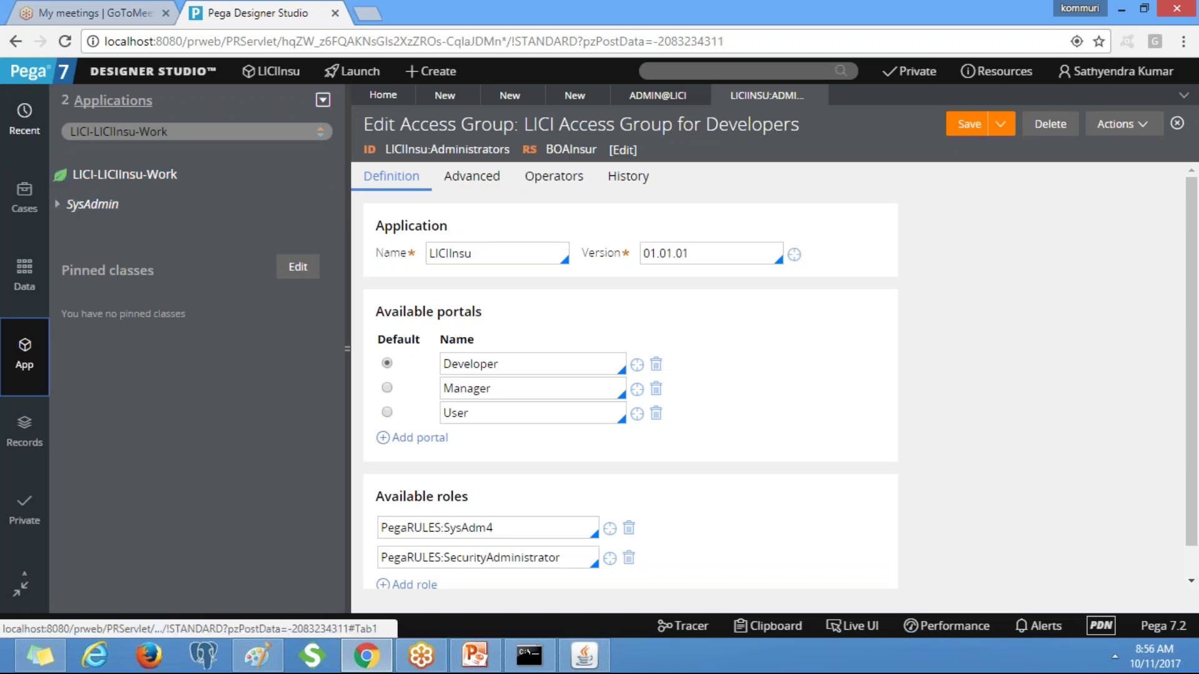
click(815, 95)
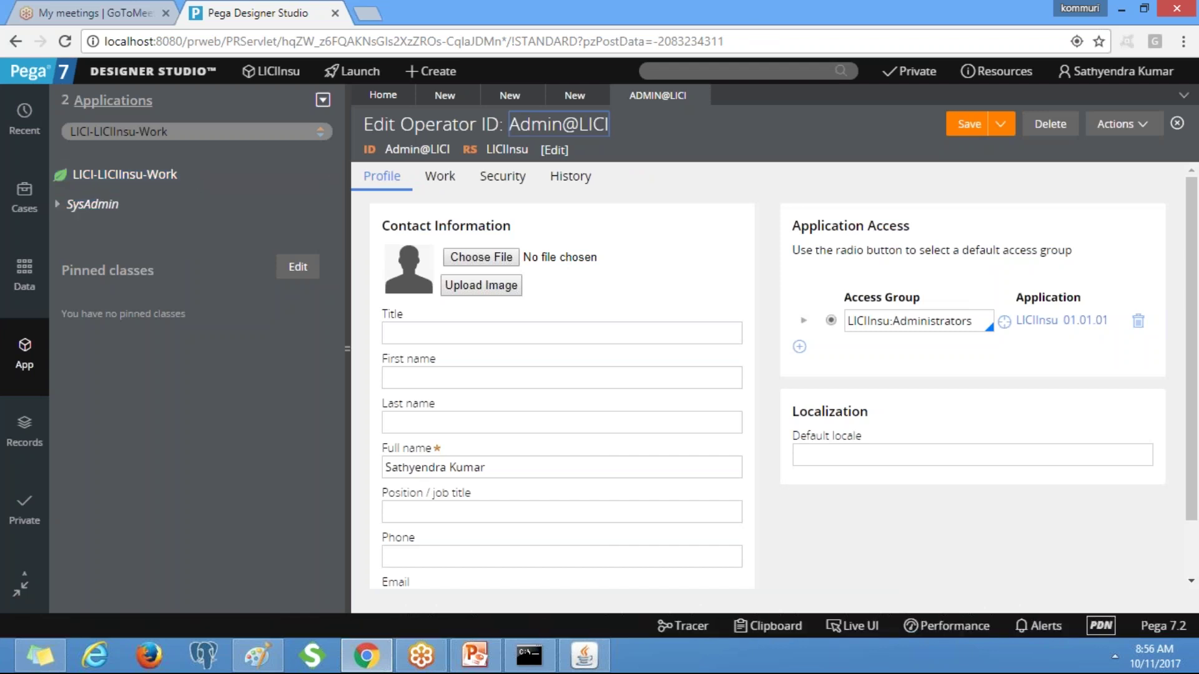
click(699, 94)
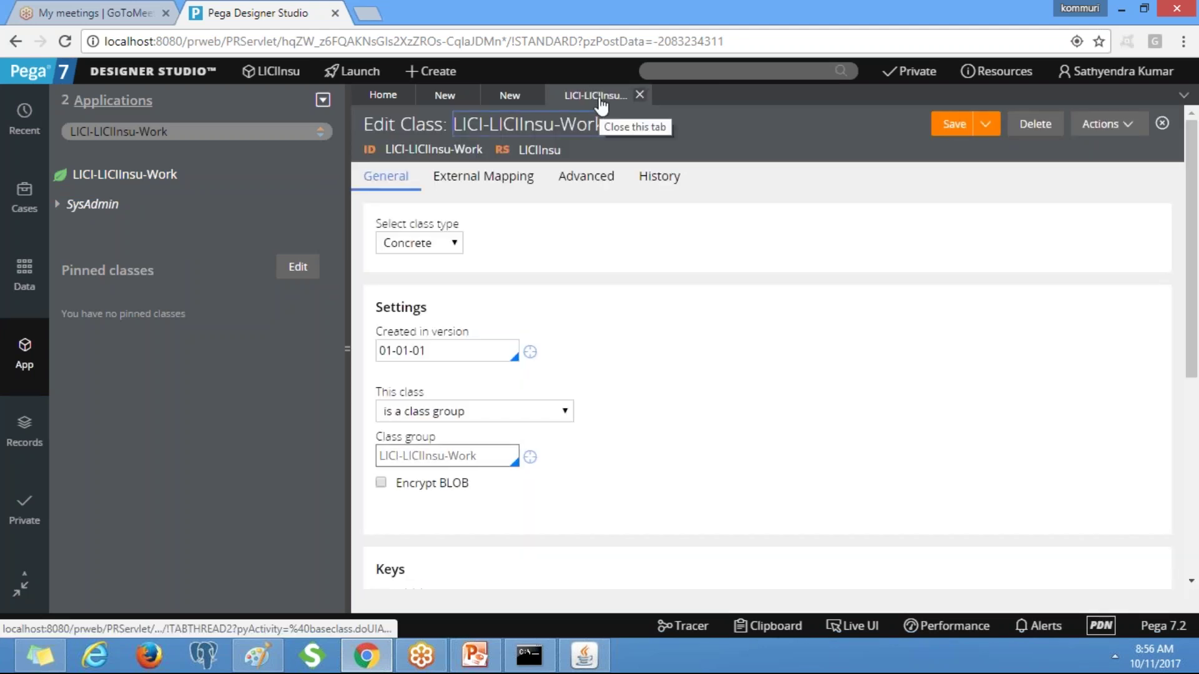
click(638, 95)
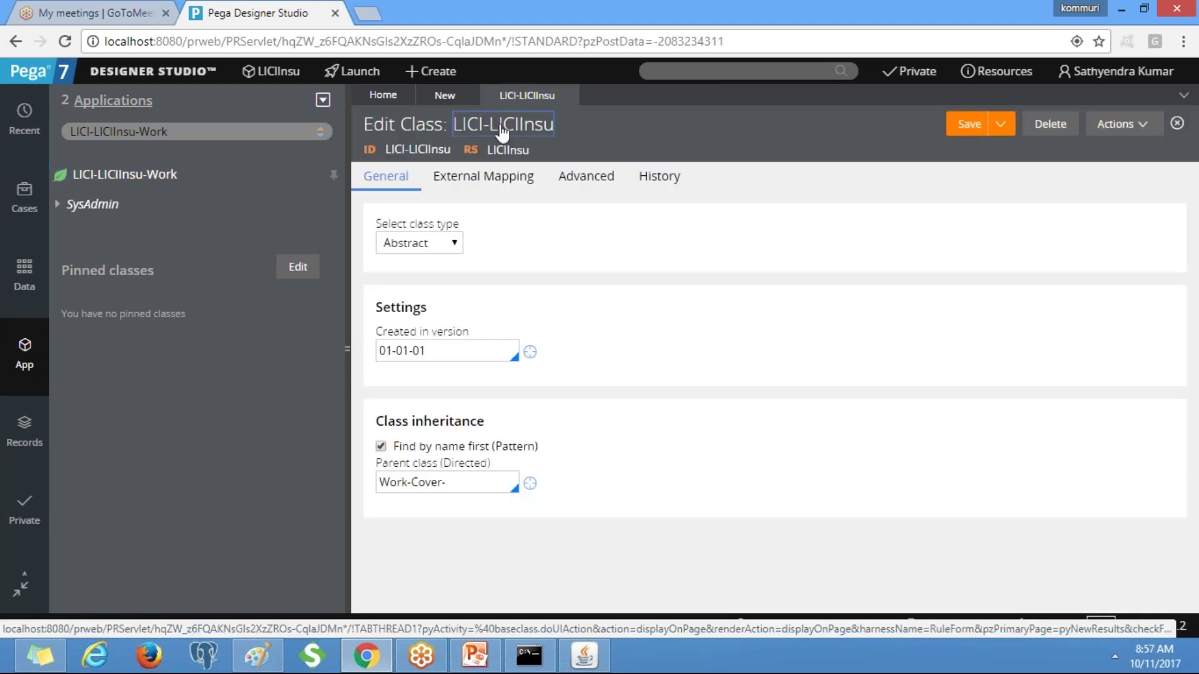
click(567, 95)
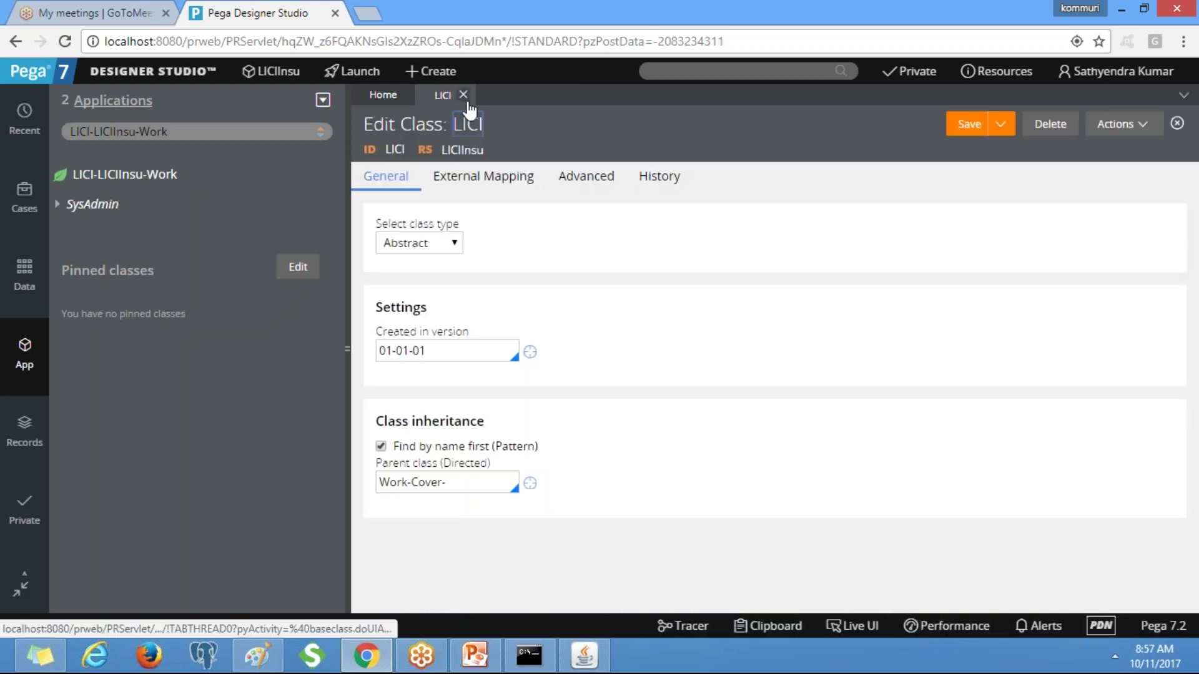
click(461, 95)
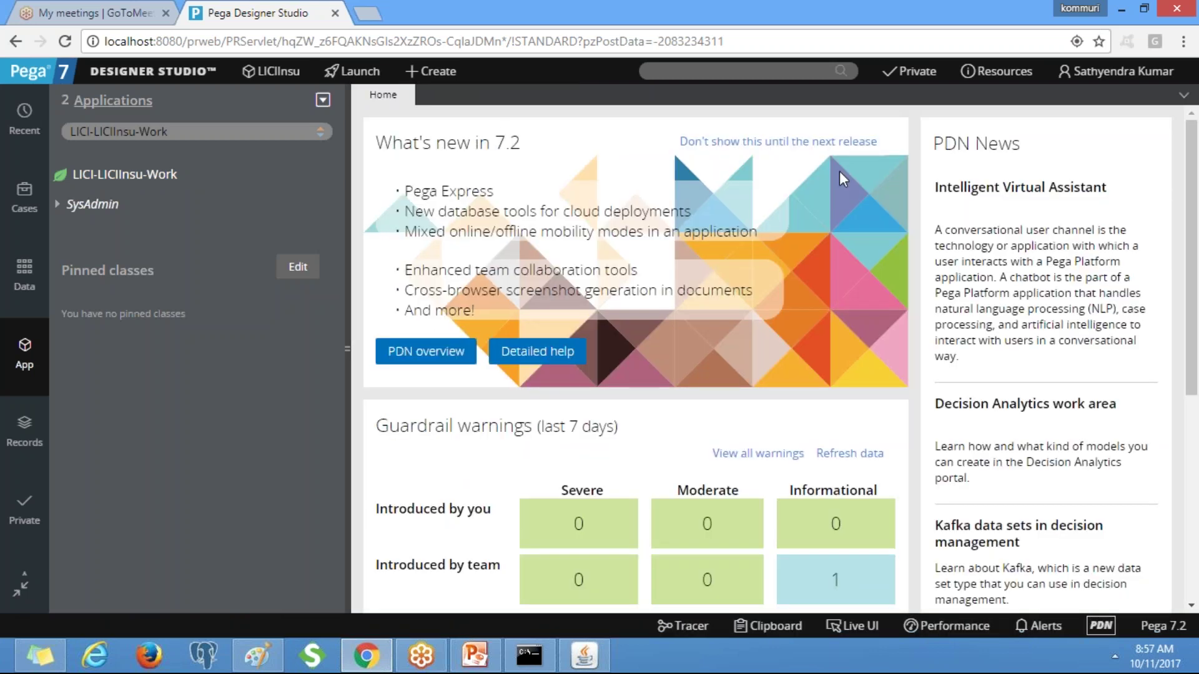